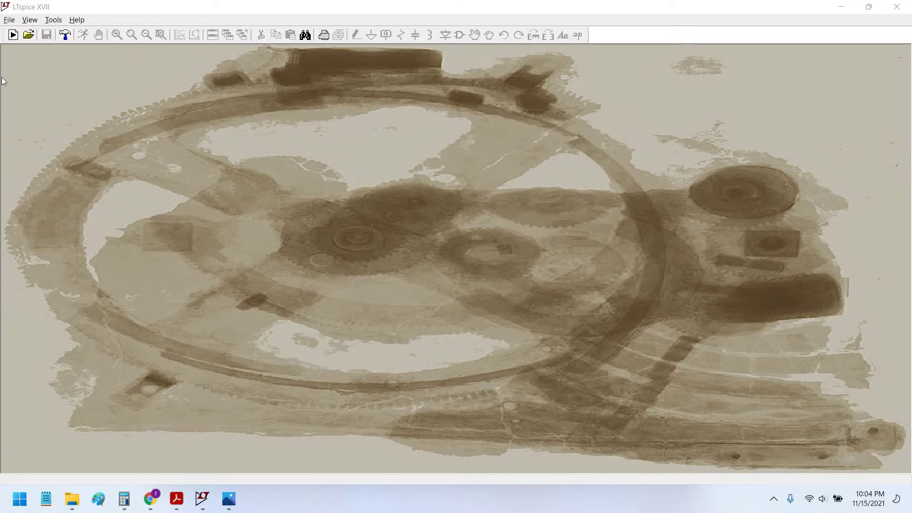
# Create a new schematic and place a diode in it
pyautogui.click(12, 38)
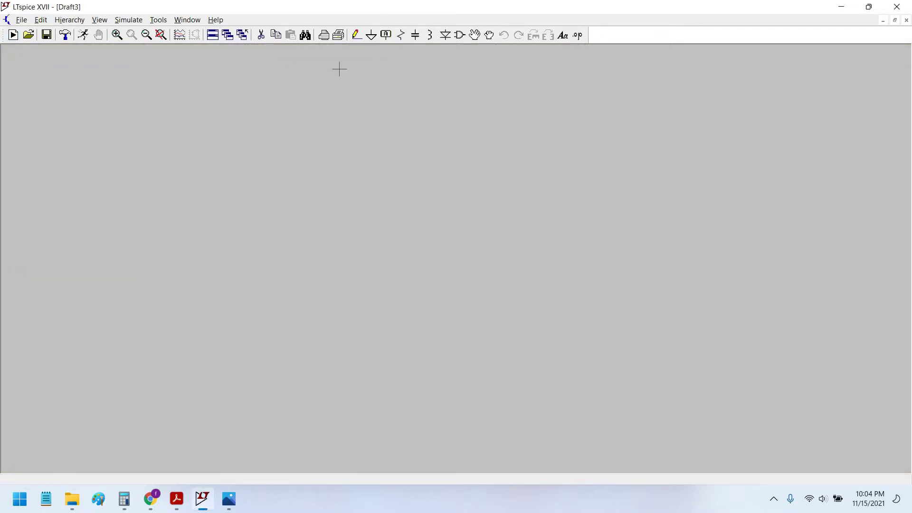
pyautogui.click(460, 35)
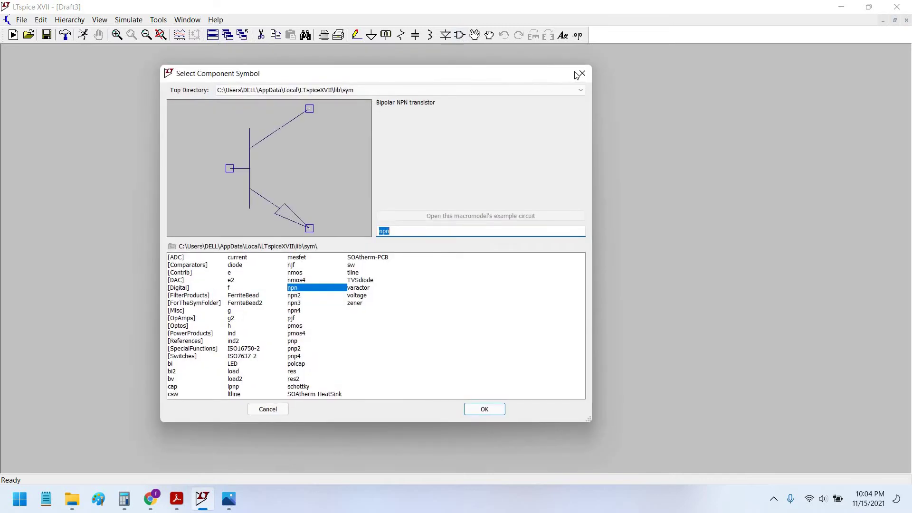
pyautogui.click(582, 73)
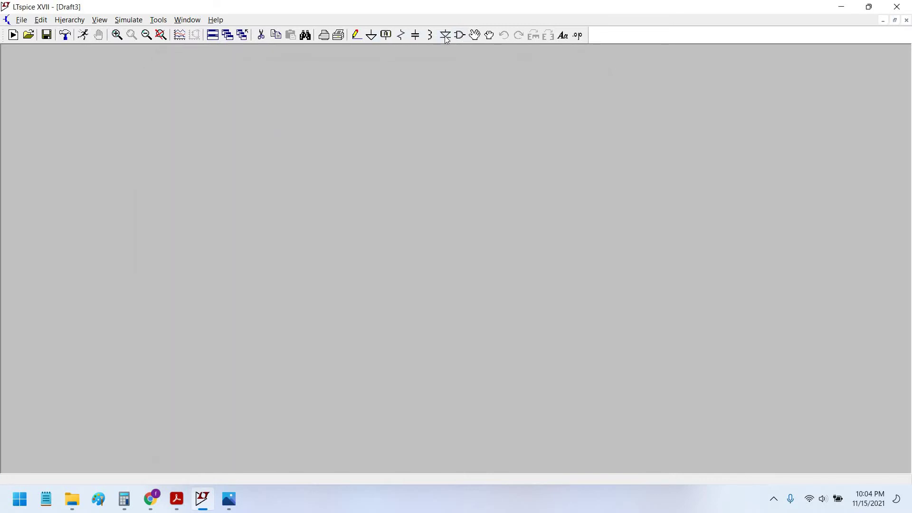
pyautogui.click(445, 35)
pyautogui.click(412, 214)
pyautogui.press('Escape')
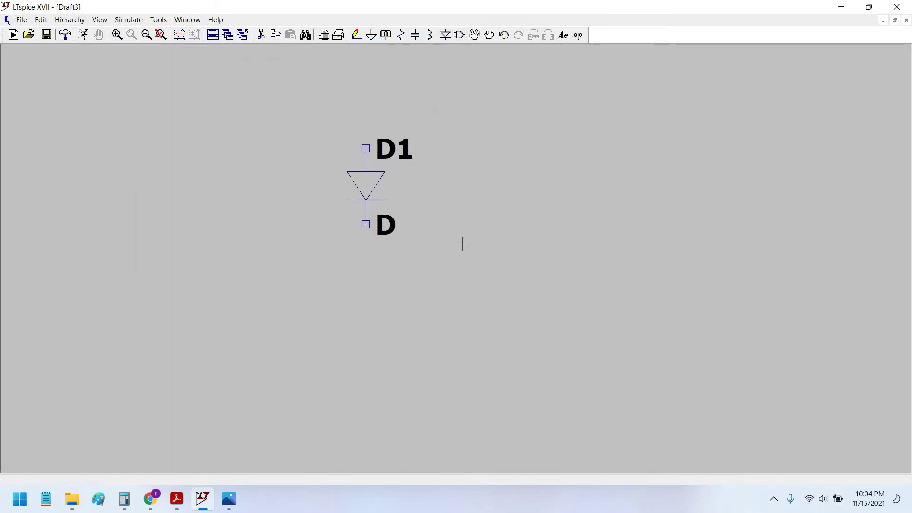
# Browse the list of available diode models for the placed diode
pyautogui.scroll(-1, 377, 214)
pyautogui.rightClick(379, 216)
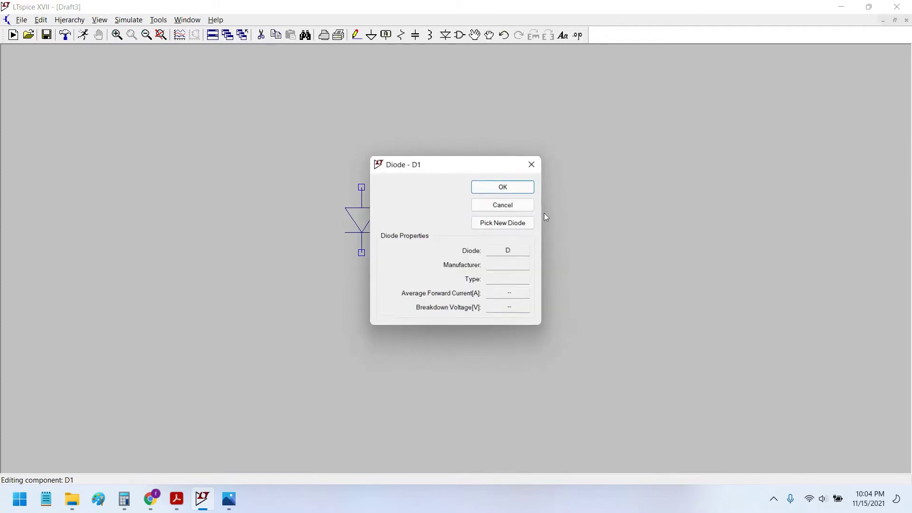
pyautogui.click(503, 223)
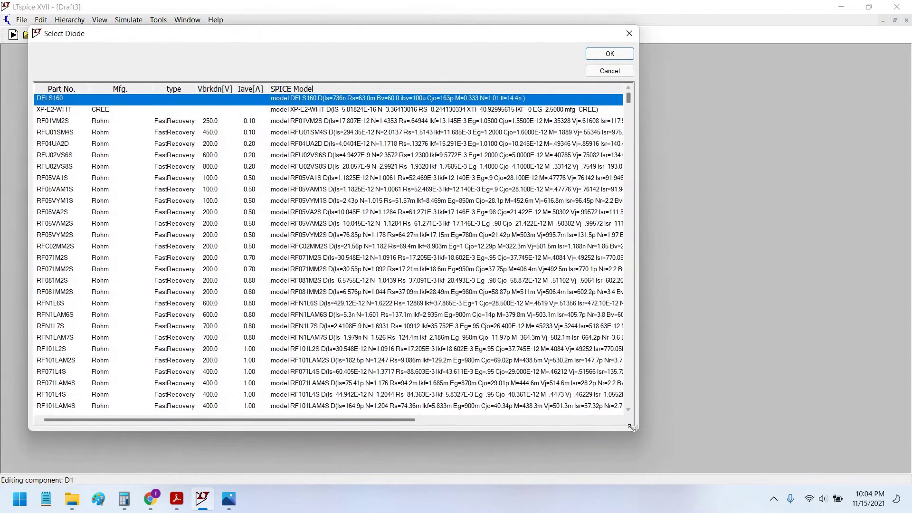
pyautogui.moveTo(632, 428); pyautogui.dragTo(769, 458)
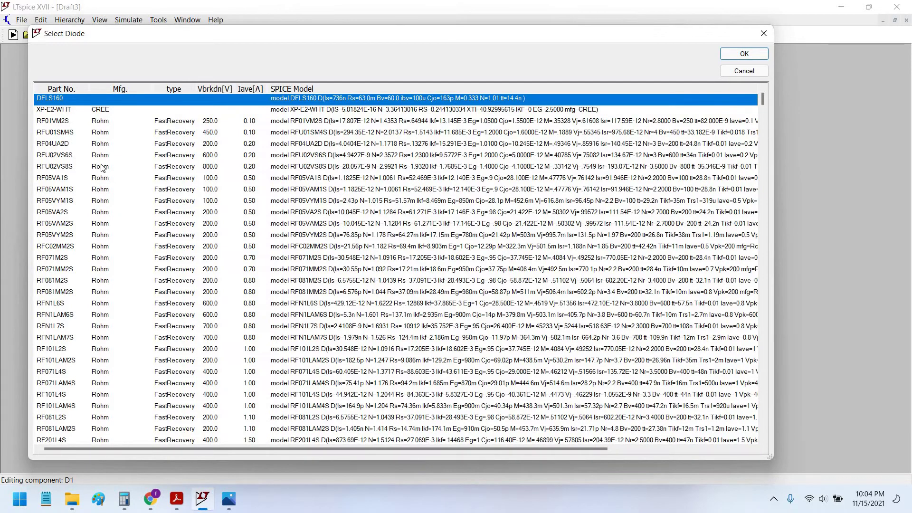
pyautogui.scroll(-10, 102, 167)
pyautogui.scroll(10, 127, 159)
pyautogui.doubleClick(146, 101)
pyautogui.press('Return')
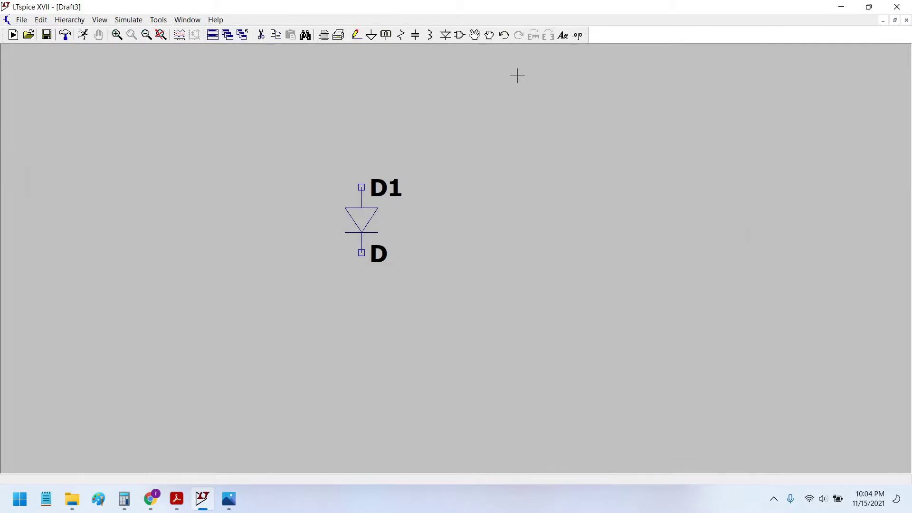
# Add the SPICE directive ".include C:\Program Files\LTC\LTspiceXVII\lib\sub\1n4007.lib" to the schematic, placed above the diode
pyautogui.click(577, 35)
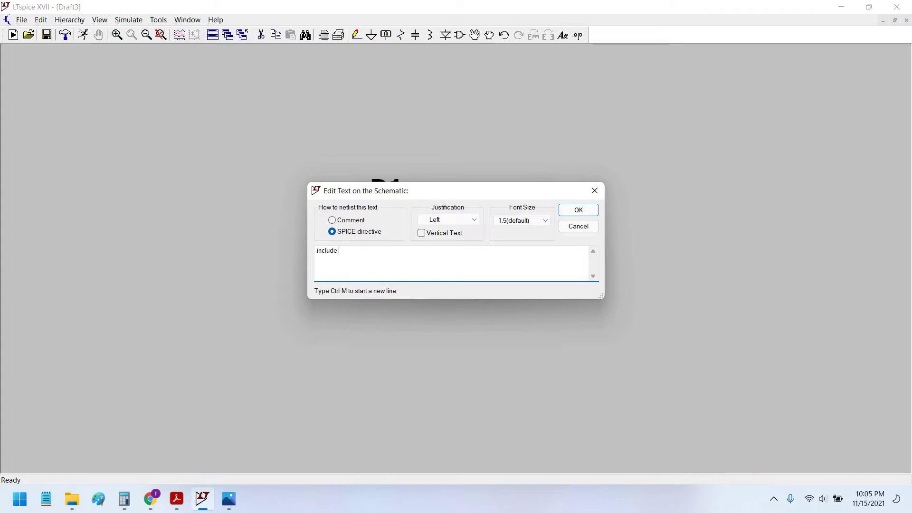
pyautogui.write('.include')
pyautogui.write('C:\\Program Files\\LTC\\LTspiceXVII\\lib\\sub\\')
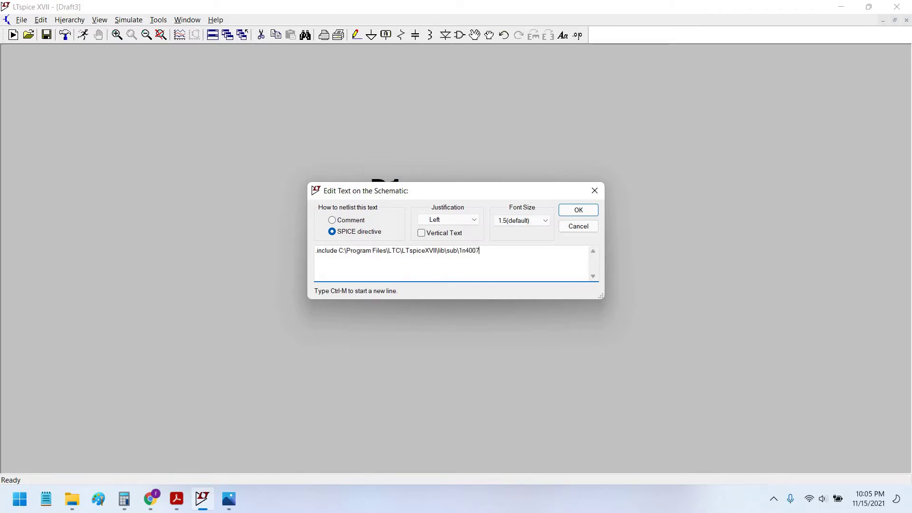
pyautogui.write('.lib')
pyautogui.press('Return')
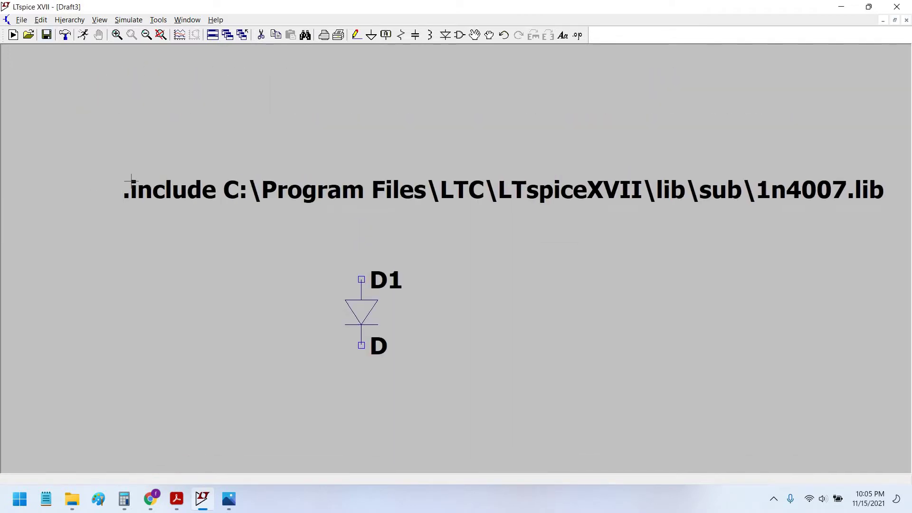
pyautogui.click(131, 181)
pyautogui.scroll(-2, 131, 180)
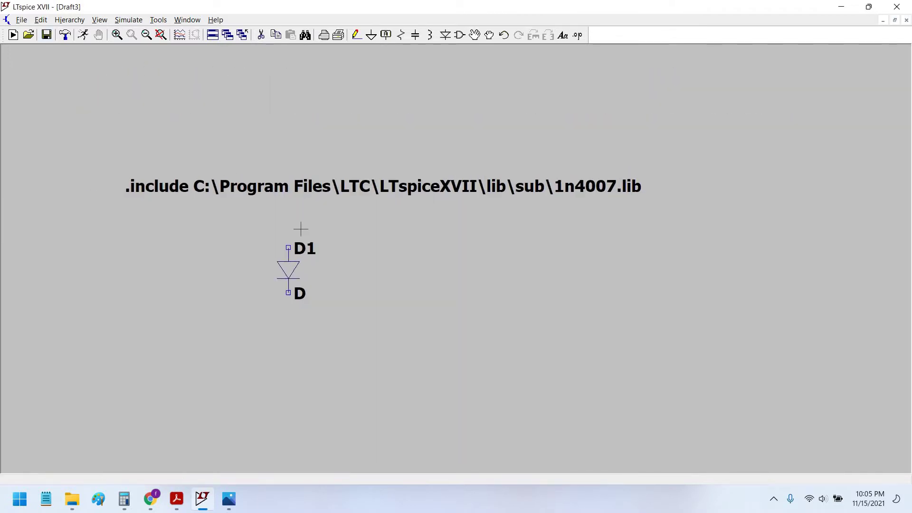
# Move the diode and its labels closer to the middle of the include directive and slightly further below it
pyautogui.click(490, 35)
pyautogui.moveTo(318, 224); pyautogui.dragTo(360, 258)
pyautogui.click(401, 285)
pyautogui.press('Escape')
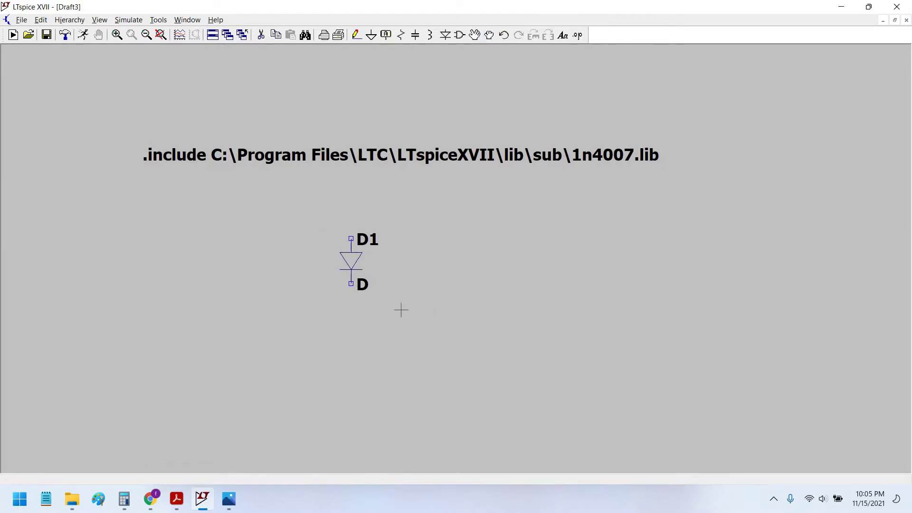
pyautogui.moveTo(402, 311); pyautogui.dragTo(401, 307)
pyautogui.scroll(1, 401, 307)
pyautogui.moveTo(636, 177); pyautogui.dragTo(648, 168)
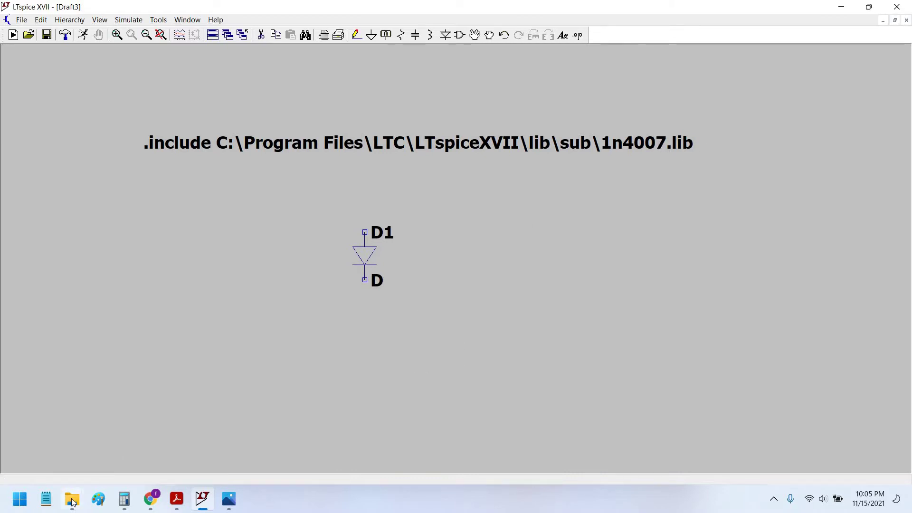
# Switch to the sub folder in File Explorer and check the 1N4007 library file and the folder path
pyautogui.moveTo(73, 503)
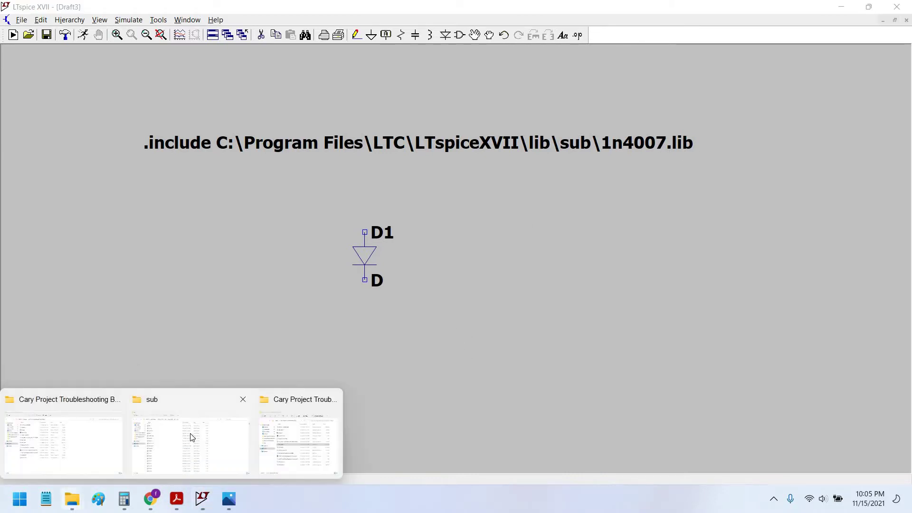
pyautogui.click(189, 435)
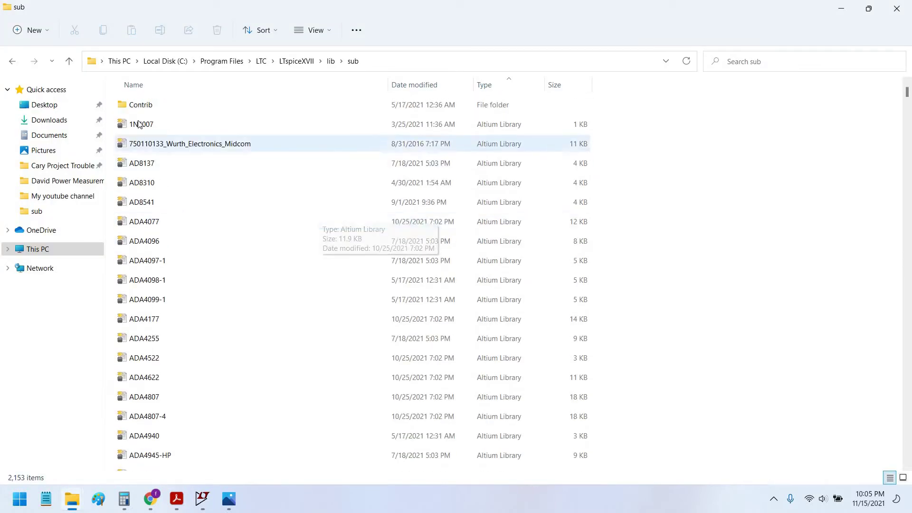
pyautogui.click(133, 125)
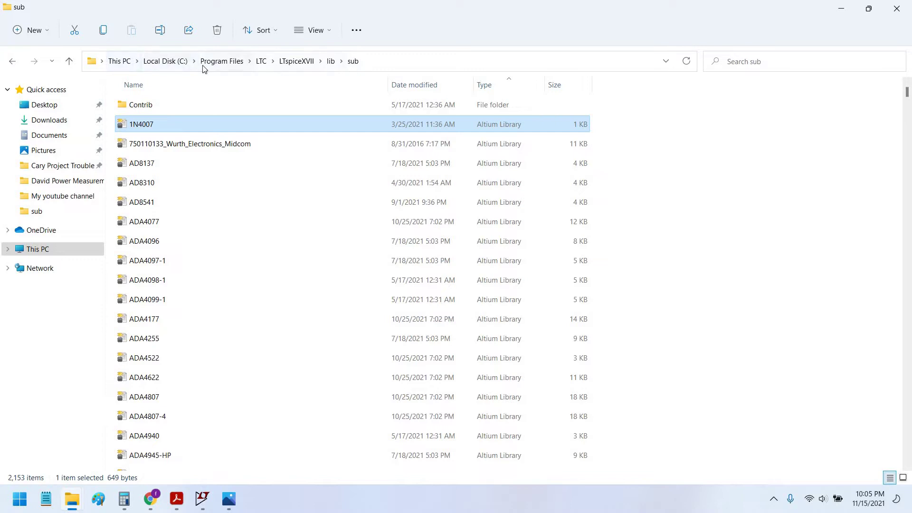
pyautogui.hotkey('alt', 'd')
pyautogui.click(299, 181)
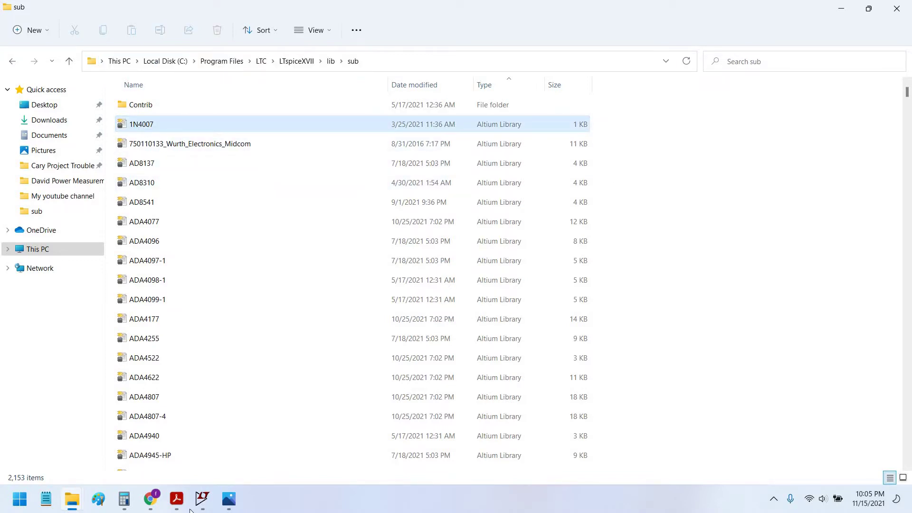
# Switch back to LTspice and open the 1N4007 library file from C:\Program Files\LTC\LTspiceXVII\lib\sub\, with all file types listed
pyautogui.click(176, 499)
pyautogui.click(203, 499)
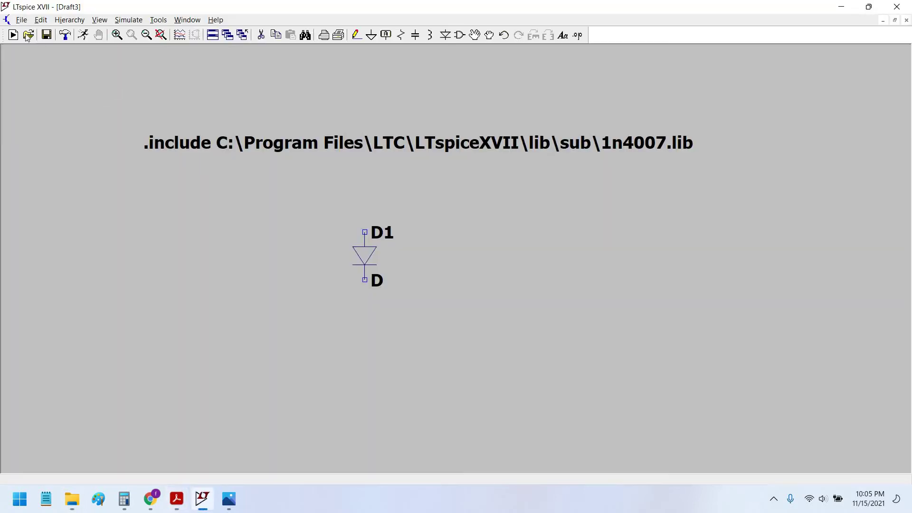
pyautogui.click(28, 36)
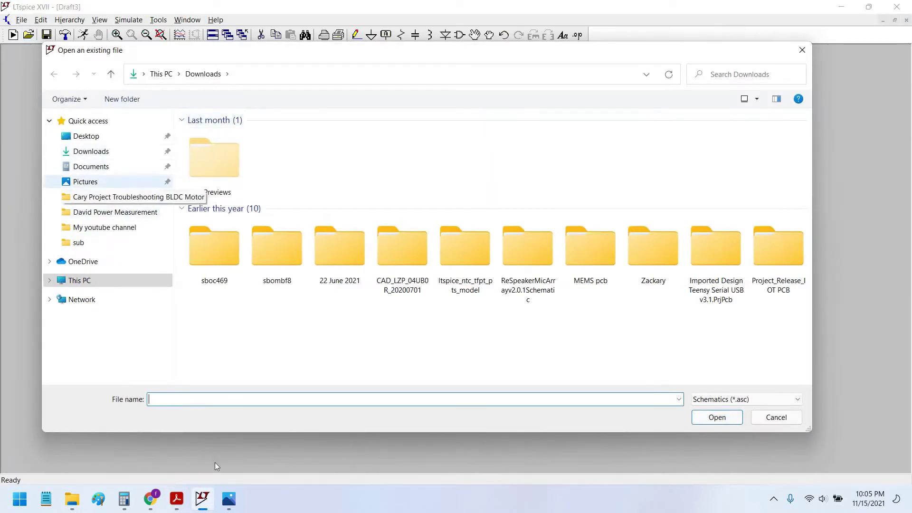
pyautogui.click(407, 77)
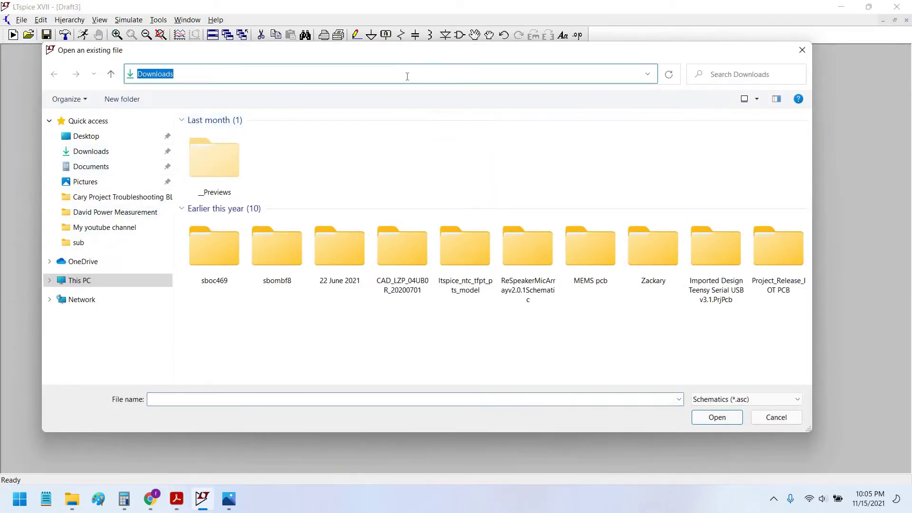
pyautogui.write('C:\\Program Files\\LTC\\LTspiceXVII\\lib\\sub\\')
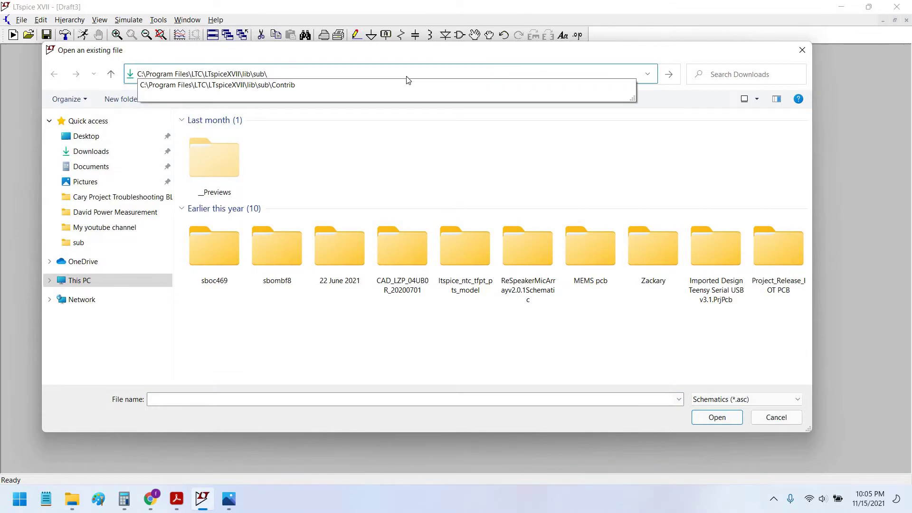
pyautogui.press('Return')
pyautogui.click(722, 399)
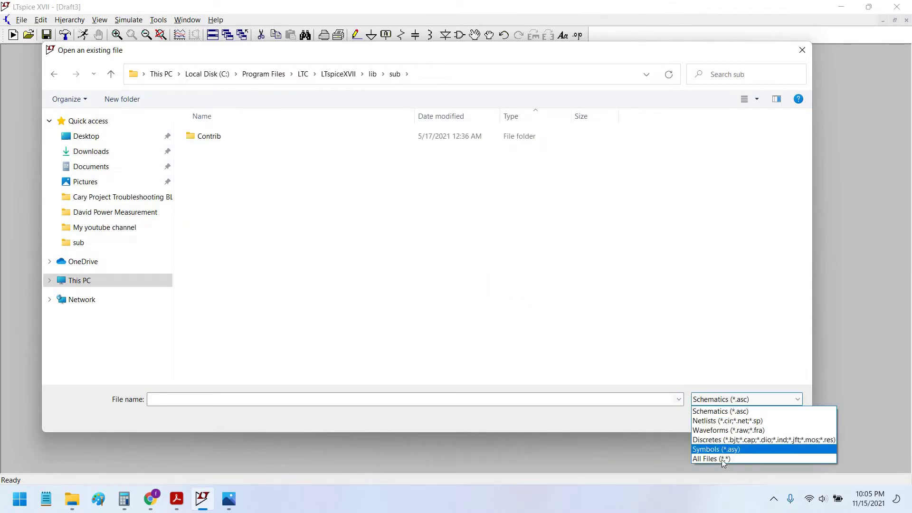
pyautogui.click(722, 459)
pyautogui.doubleClick(219, 153)
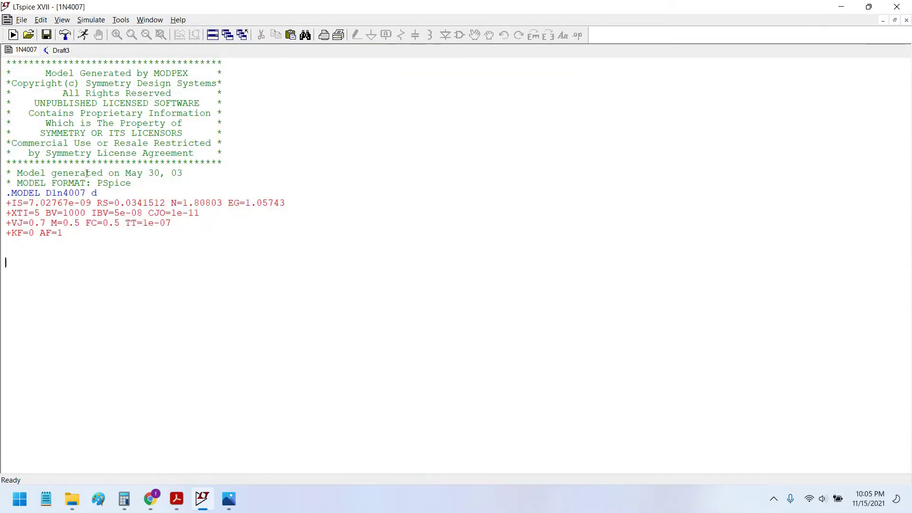
# Examine the 1N4007 library text, in particular the .MODEL line and the model name it defines
pyautogui.hotkey('ctrl', 'a')
pyautogui.hotkey('ctrl', 'c')
pyautogui.press('Right')
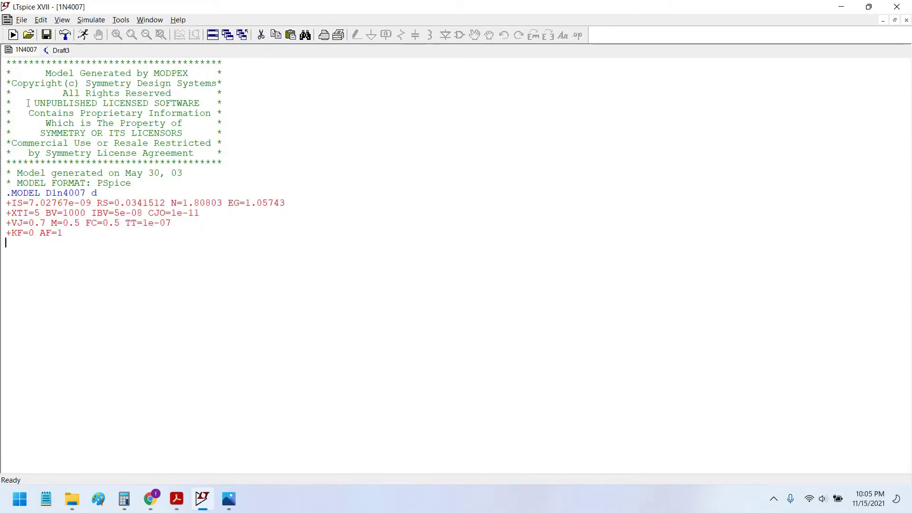
pyautogui.hotkey('ctrl', 'a')
pyautogui.hotkey('ctrl', 'End')
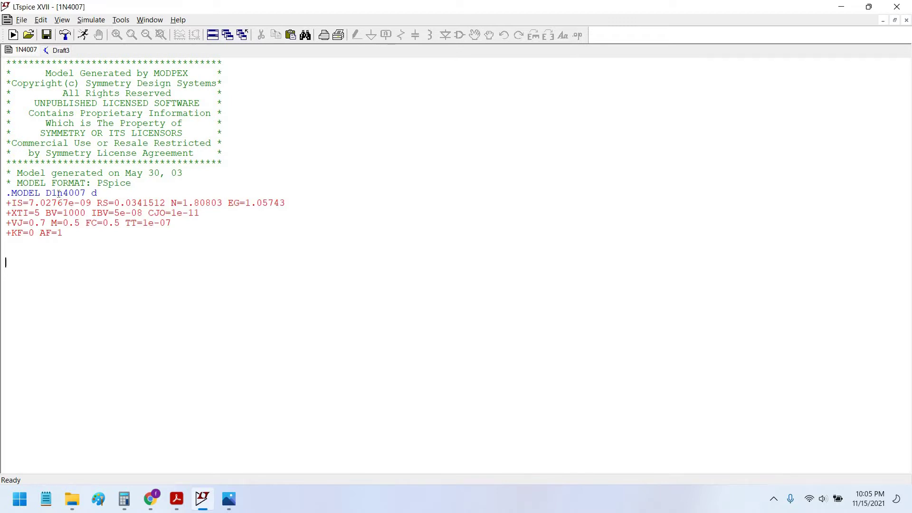
pyautogui.doubleClick(66, 195)
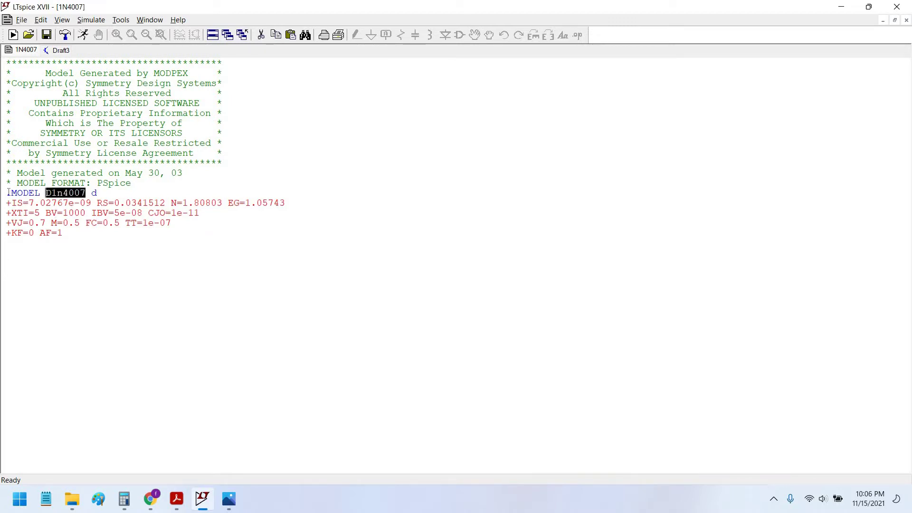
pyautogui.moveTo(6, 193)
pyautogui.mouseDown()
pyautogui.moveTo(140, 198)
pyautogui.moveTo(5, 193)
pyautogui.mouseUp()
pyautogui.click(69, 261)
pyautogui.click(57, 192)
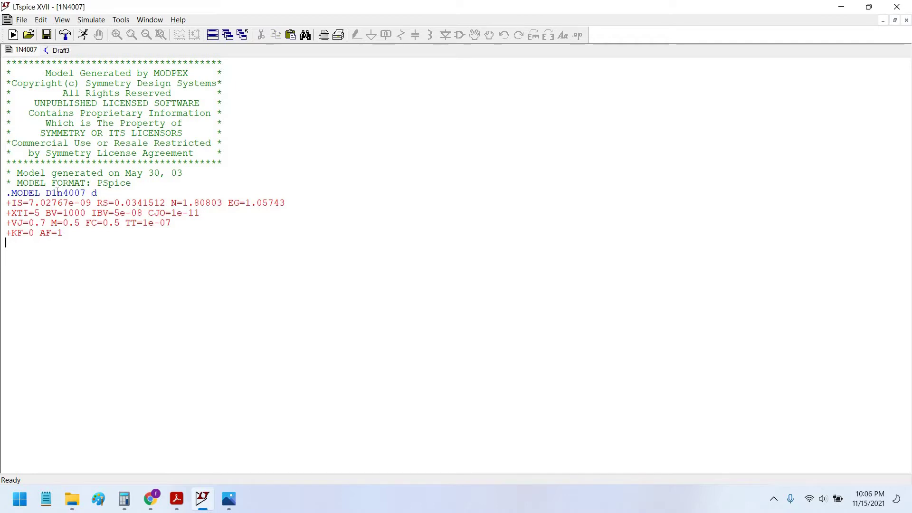
# Copy the model name D1n4007 from the .MODEL line
pyautogui.doubleClick(57, 192)
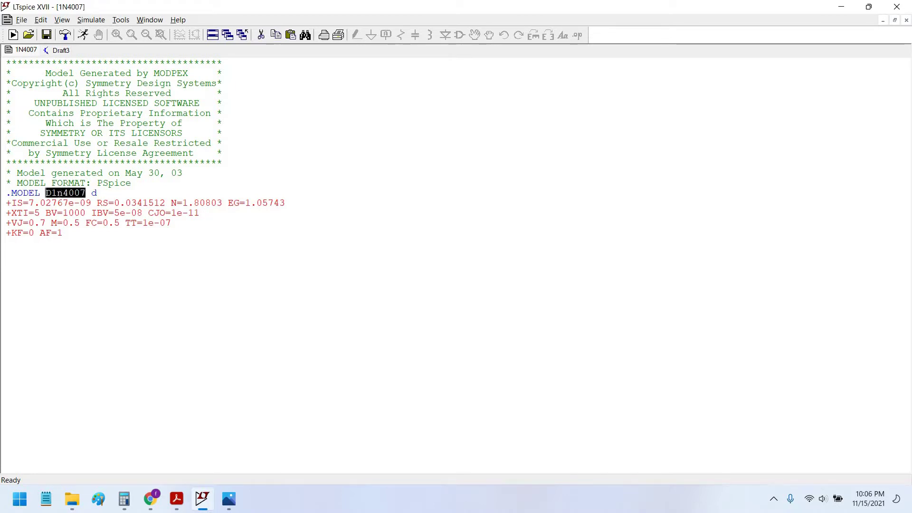
pyautogui.rightClick(58, 193)
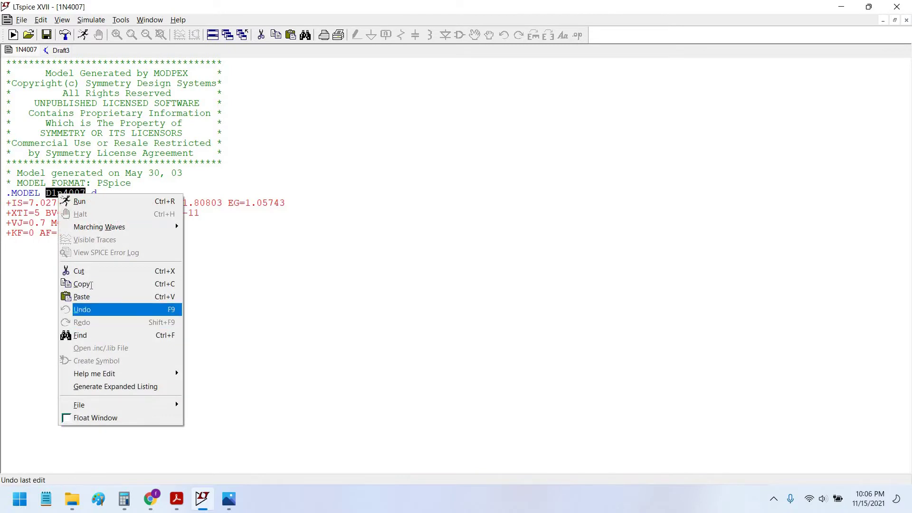
pyautogui.press('Return')
# Set the Value attribute of diode D1 in the Draft3 schematic to D1n4007
pyautogui.hotkey('ctrl', 'Tab')
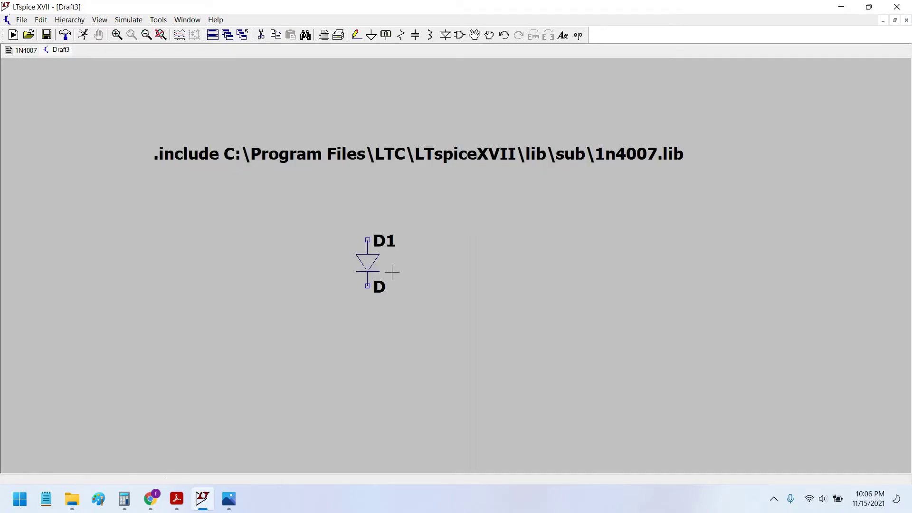
pyautogui.rightClick(372, 261)
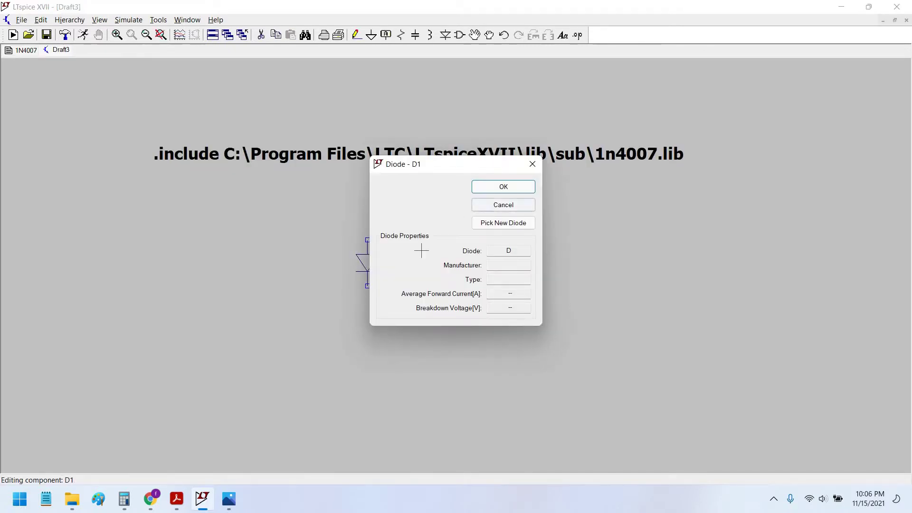
pyautogui.press('Escape')
pyautogui.keyDown('ctrl'); pyautogui.rightClick(398, 279); pyautogui.keyUp('ctrl')
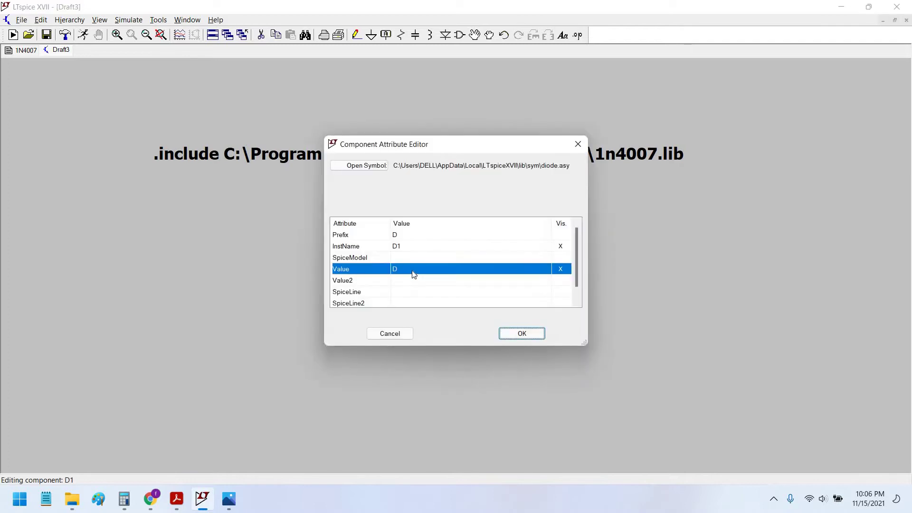
pyautogui.click(353, 272)
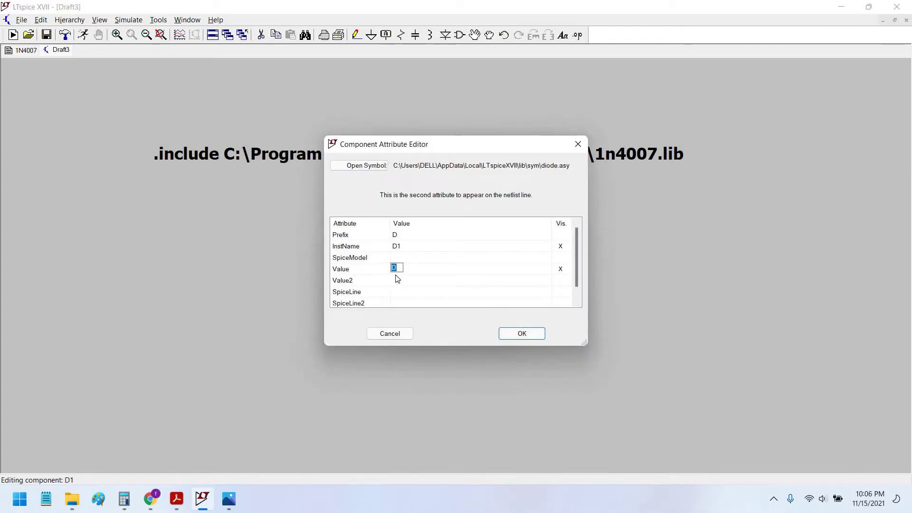
pyautogui.hotkey('ctrl', 'v')
pyautogui.click(522, 334)
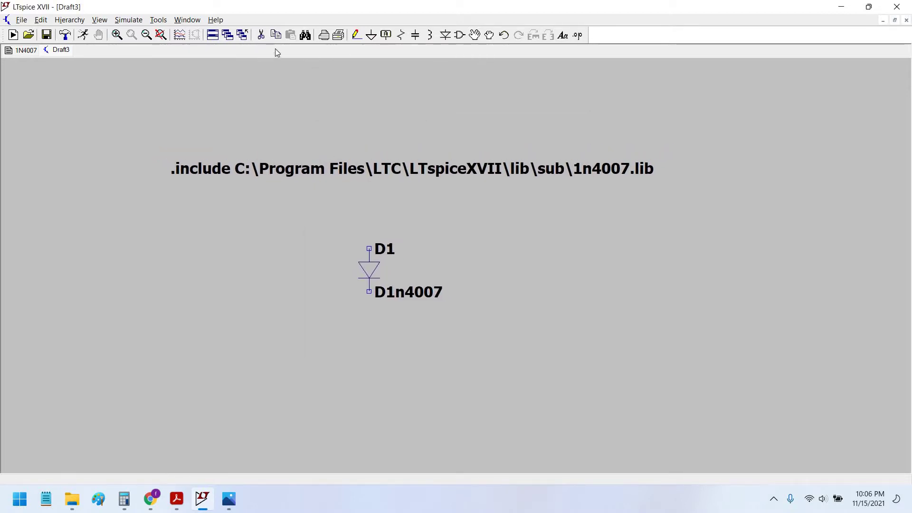
# Duplicate diode D1 to its right, and copy the pair below to form a two-by-two grid of D1n4007 diodes
pyautogui.click(276, 34)
pyautogui.click(370, 269)
pyautogui.click(487, 270)
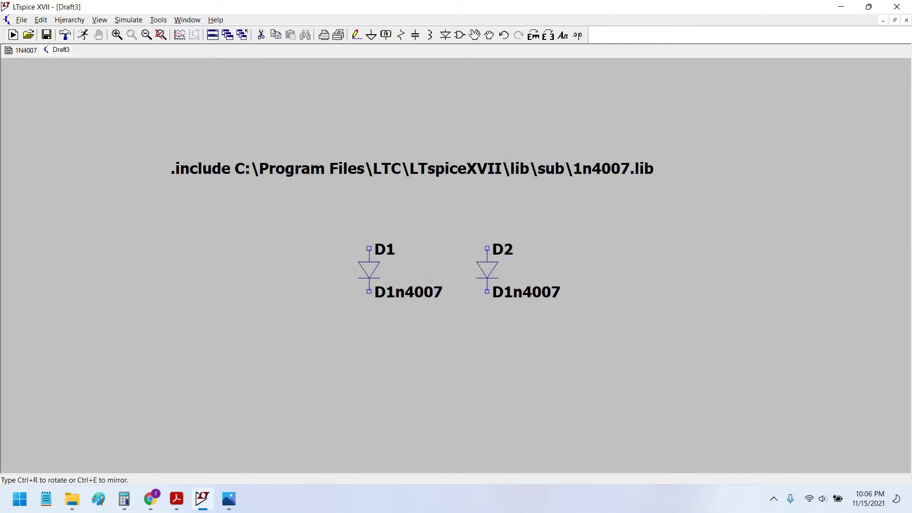
pyautogui.click(276, 40)
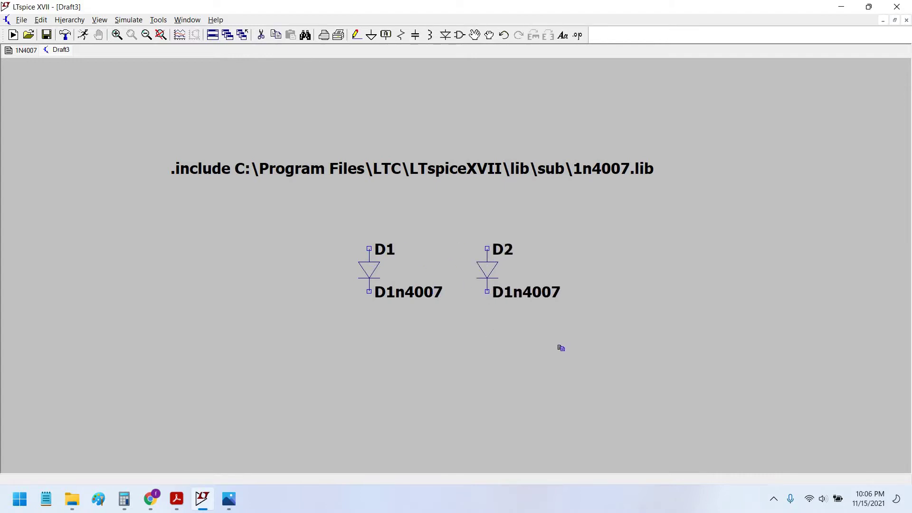
pyautogui.moveTo(288, 212); pyautogui.dragTo(604, 343)
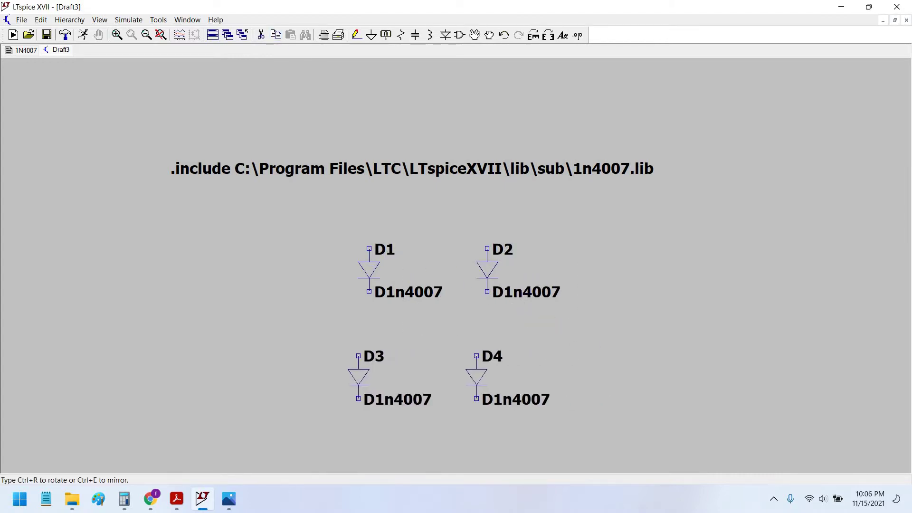
pyautogui.click(561, 331)
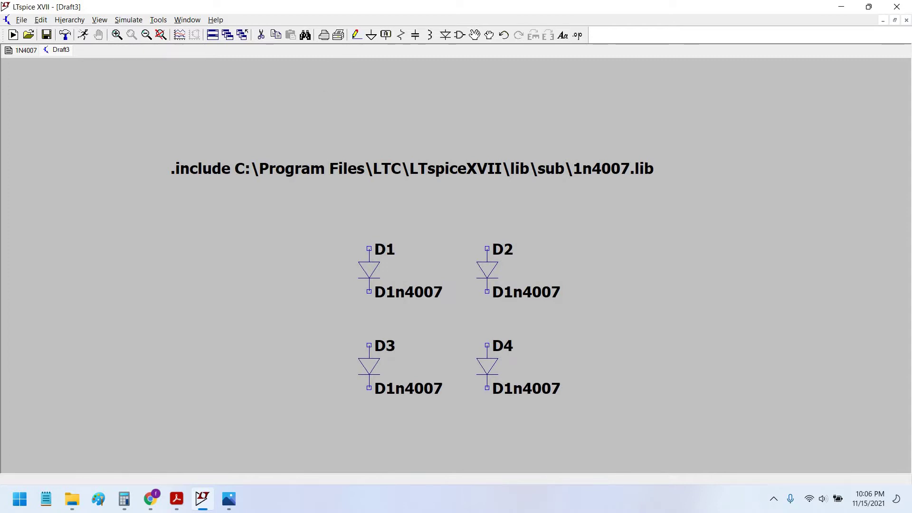
# Wire D1 to D3 and D2 to D4, and join the two branches across their upper and lower ends
pyautogui.press('F3')
pyautogui.click(369, 291)
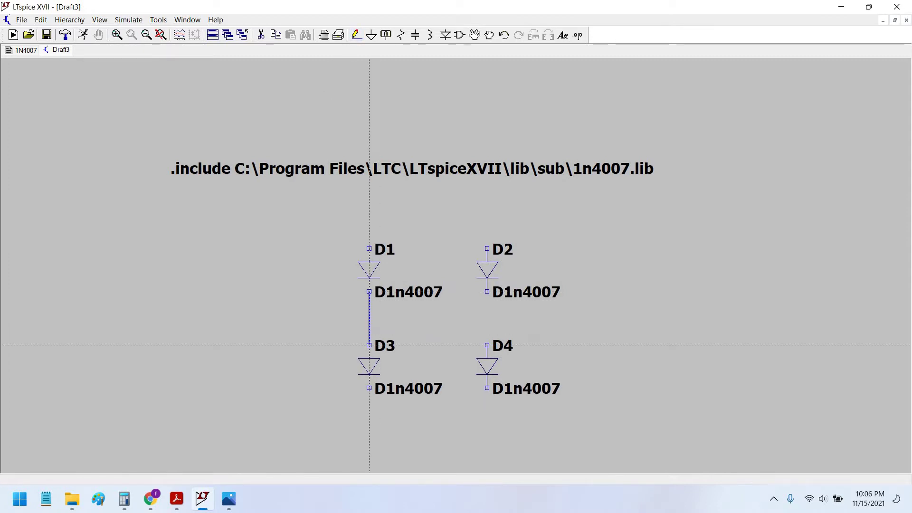
pyautogui.click(369, 345)
pyautogui.click(488, 291)
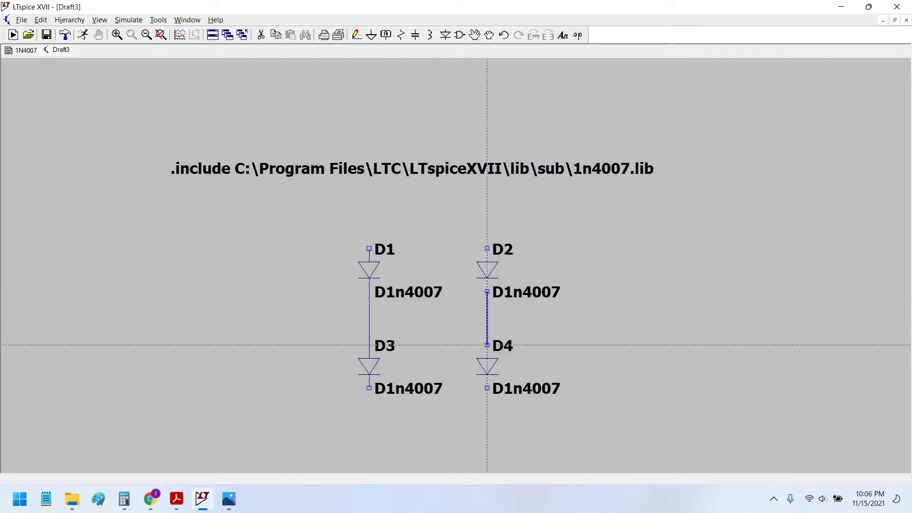
pyautogui.click(487, 345)
pyautogui.click(369, 248)
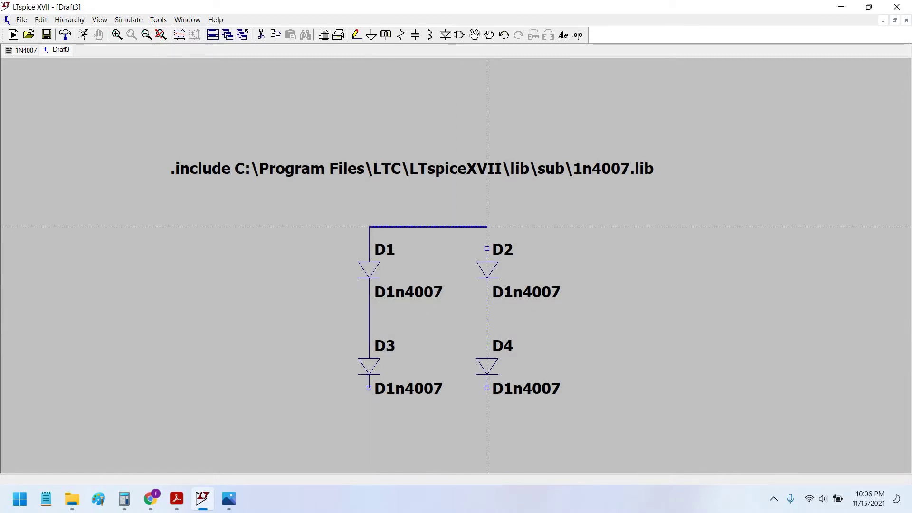
pyautogui.click(487, 249)
pyautogui.click(487, 388)
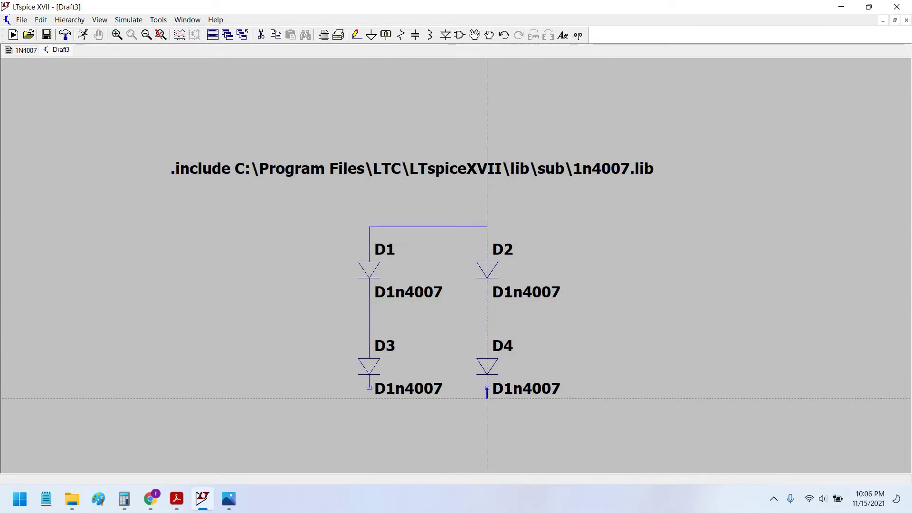
pyautogui.click(369, 409)
pyautogui.click(369, 388)
pyautogui.press('Escape')
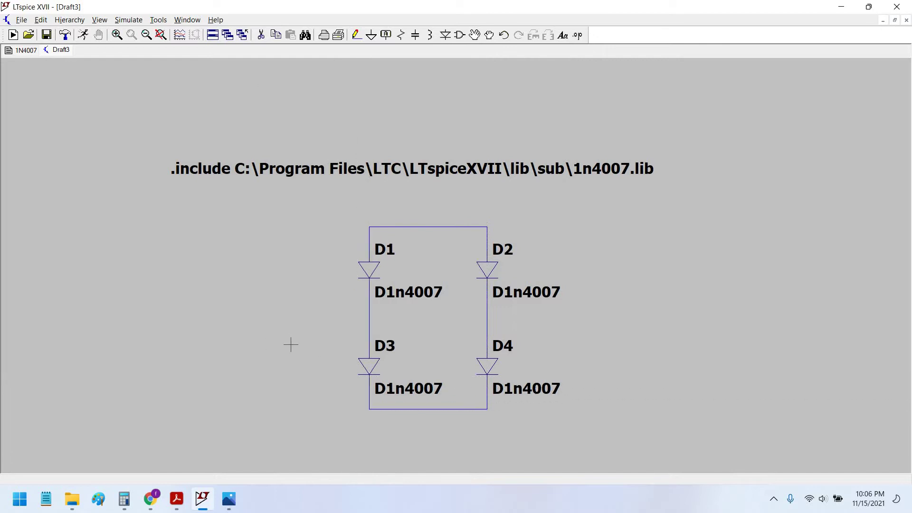
# Rotate the whole four-diode bridge 270° clockwise so that all diodes point right, keeping it below the .include directive
pyautogui.scroll(-2, 291, 345)
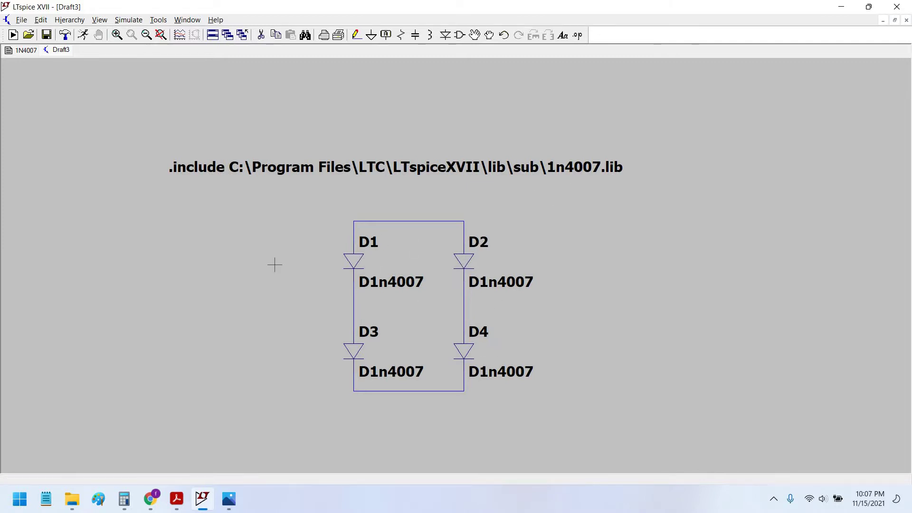
pyautogui.click(489, 35)
pyautogui.moveTo(579, 419); pyautogui.dragTo(288, 208)
pyautogui.hotkey('ctrl', 'r')
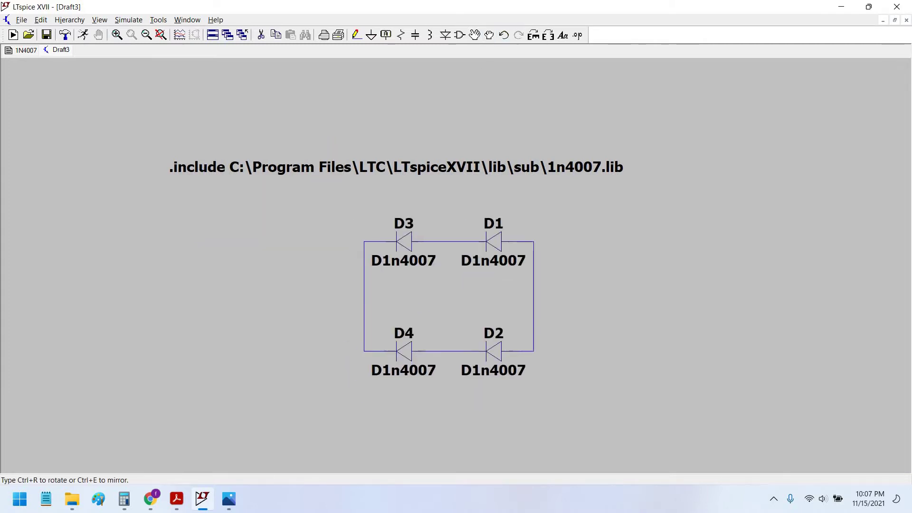
pyautogui.hotkey('ctrl', 'r')
pyautogui.hotkey('ctrl', 'r')
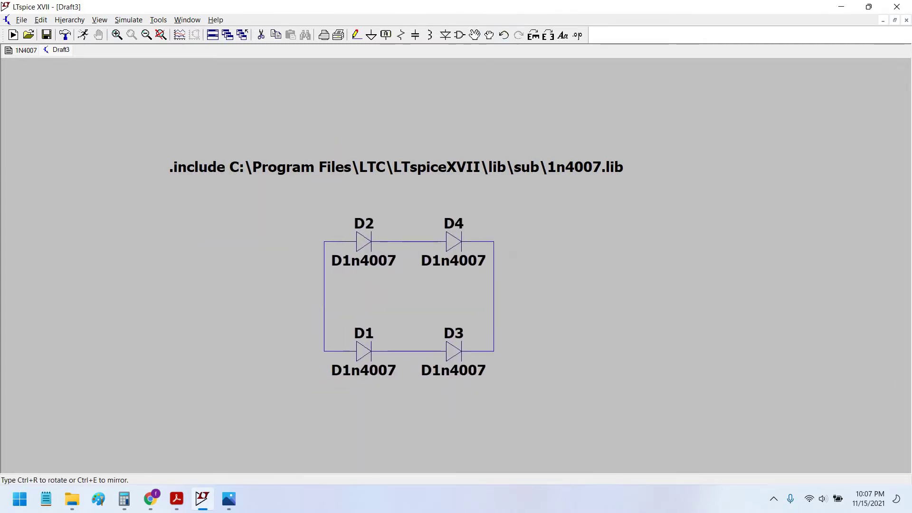
pyautogui.click(446, 296)
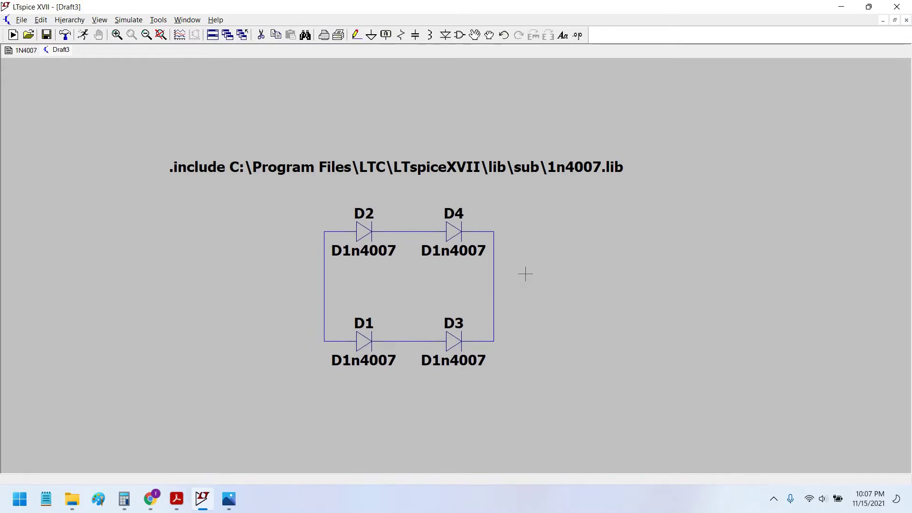
# Move the .include directive up to leave more space above the diode bridge
pyautogui.scroll(-1, 517, 258)
pyautogui.click(492, 36)
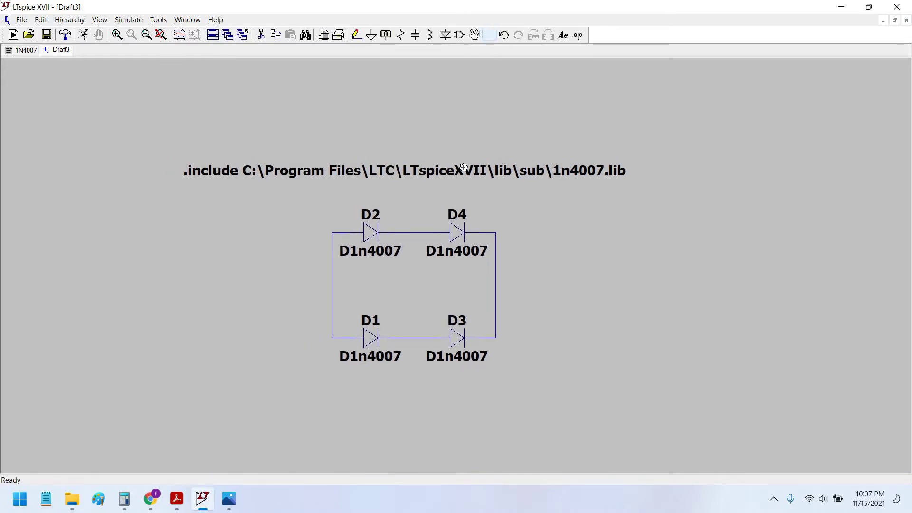
pyautogui.moveTo(470, 170); pyautogui.dragTo(460, 141)
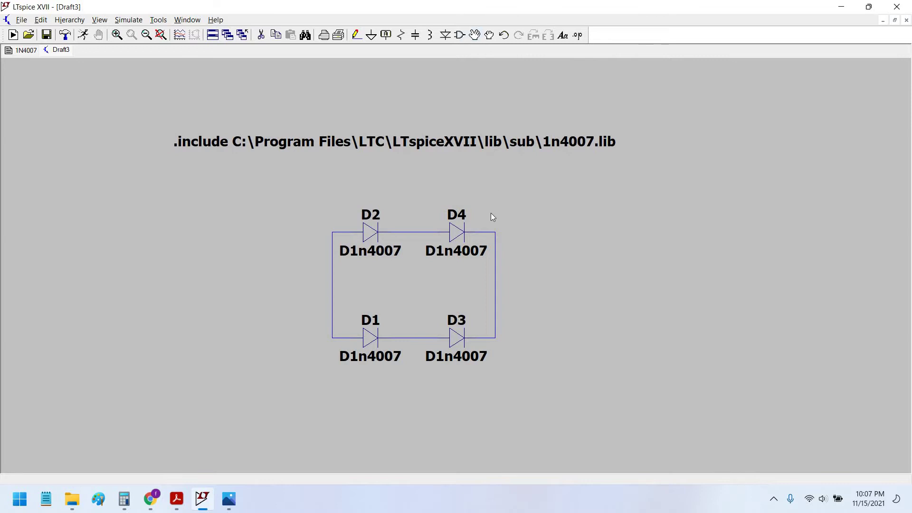
# Place a voltage source to the left of the diode bridge
pyautogui.press('F2')
pyautogui.write('voltage')
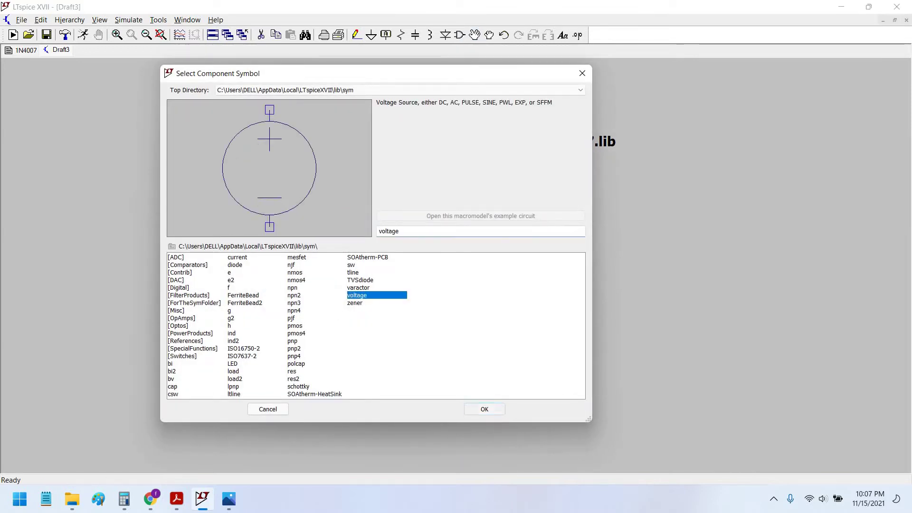
pyautogui.press('Return')
pyautogui.click(209, 292)
# Configure V1 as a SINE source with an amplitude of 310 V and a frequency of 50 Hz
pyautogui.rightClick(207, 295)
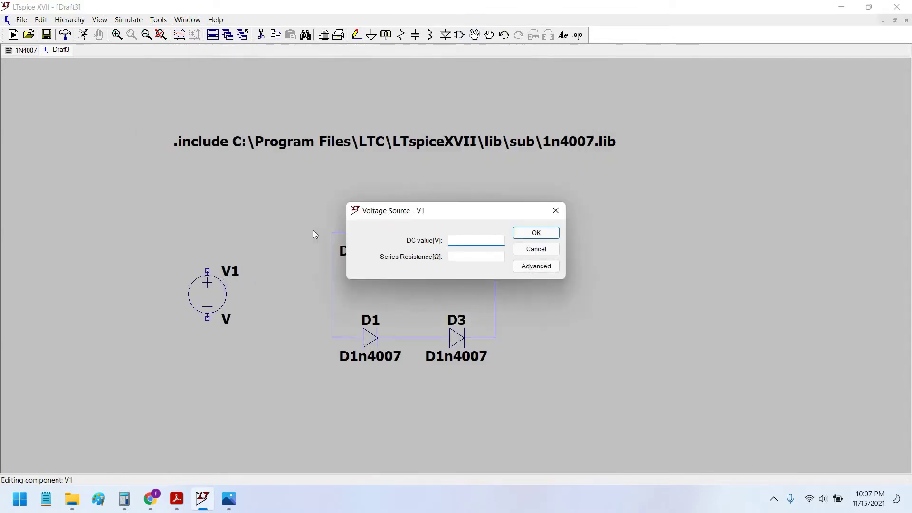
pyautogui.click(537, 267)
pyautogui.click(304, 164)
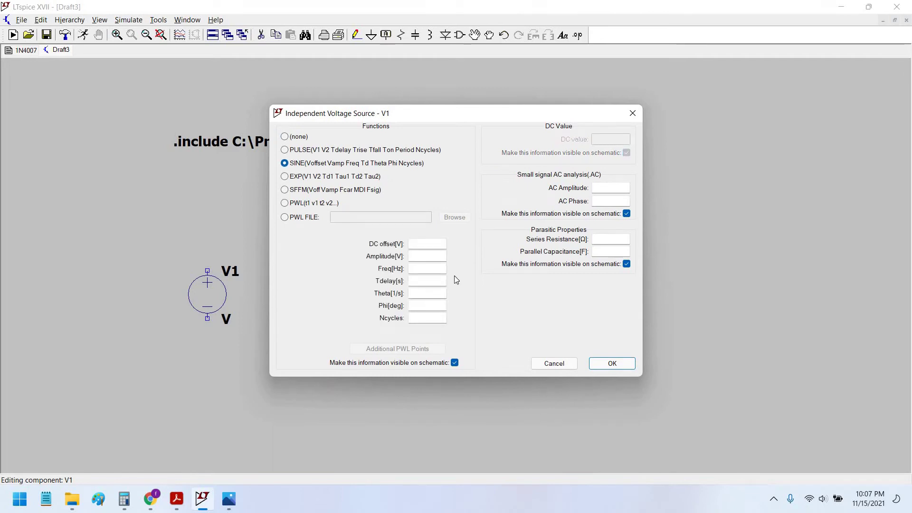
pyautogui.write('310')
pyautogui.moveTo(399, 122); pyautogui.dragTo(260, 99)
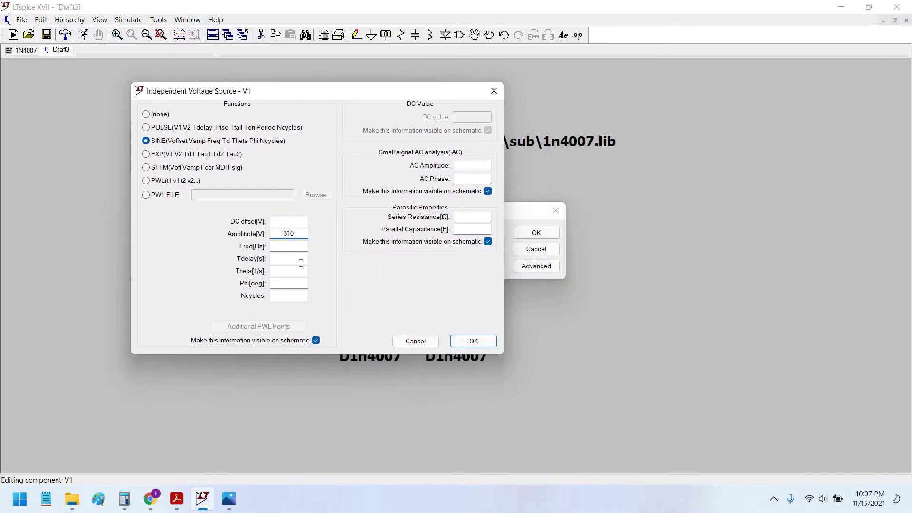
pyautogui.doubleClick(289, 234)
pyautogui.press('Tab')
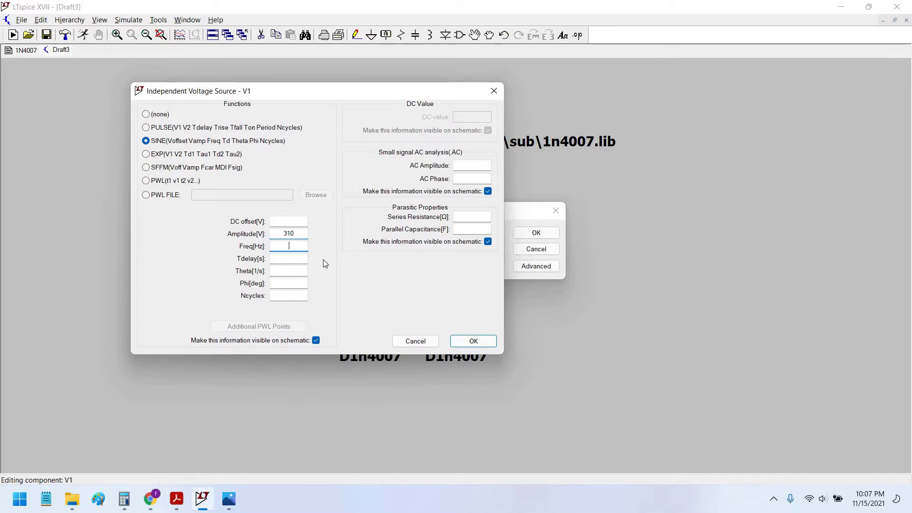
pyautogui.write('50')
pyautogui.press('Return')
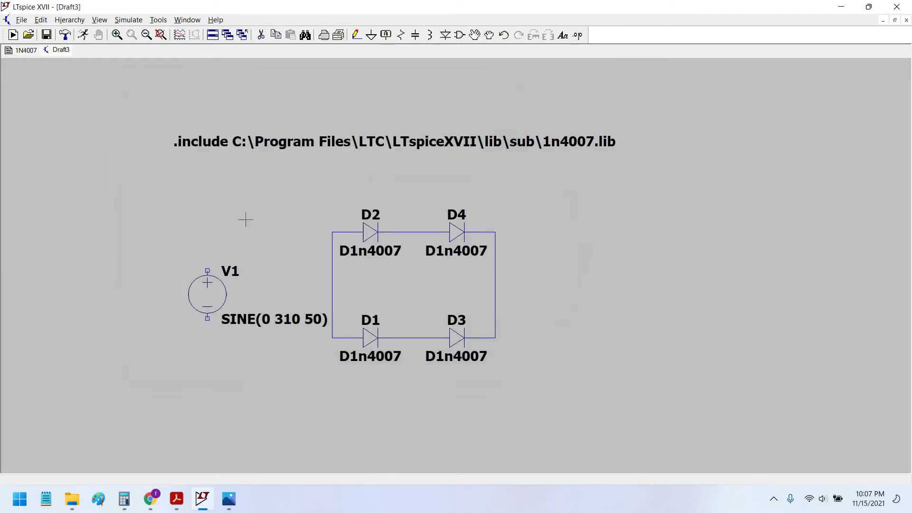
# Move voltage source V1 farther left, away from the diode bridge
pyautogui.click(489, 35)
pyautogui.moveTo(207, 293); pyautogui.dragTo(149, 284)
pyautogui.moveTo(253, 269); pyautogui.dragTo(267, 277)
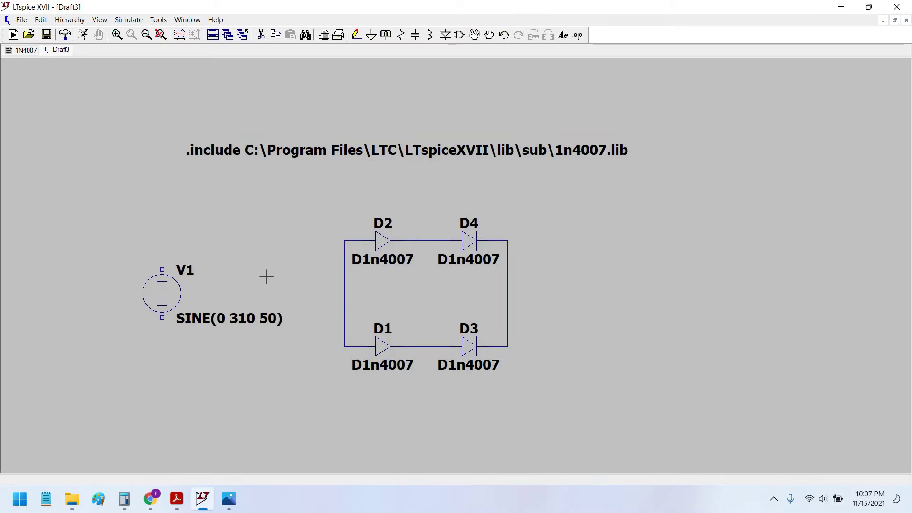
pyautogui.moveTo(331, 283); pyautogui.dragTo(342, 288)
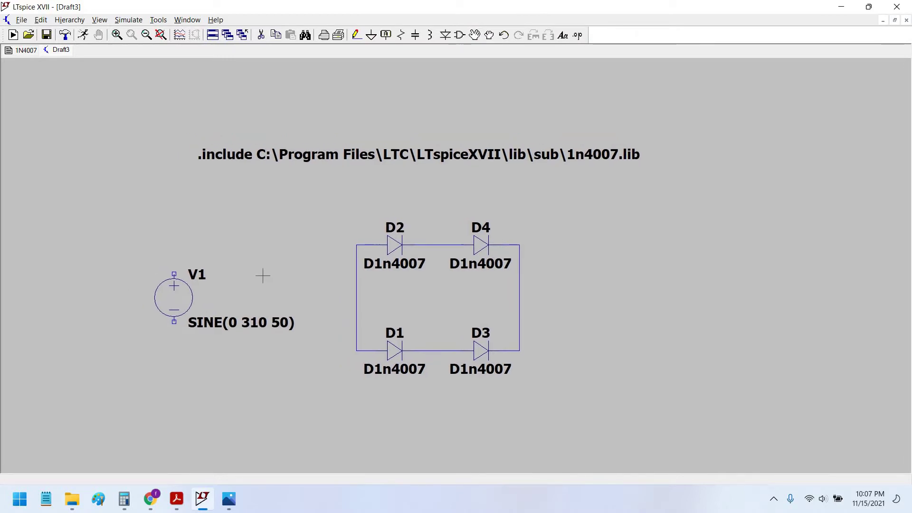
# Place a horizontal capacitor between V1 and the diode bridge, slightly above the source
pyautogui.click(415, 35)
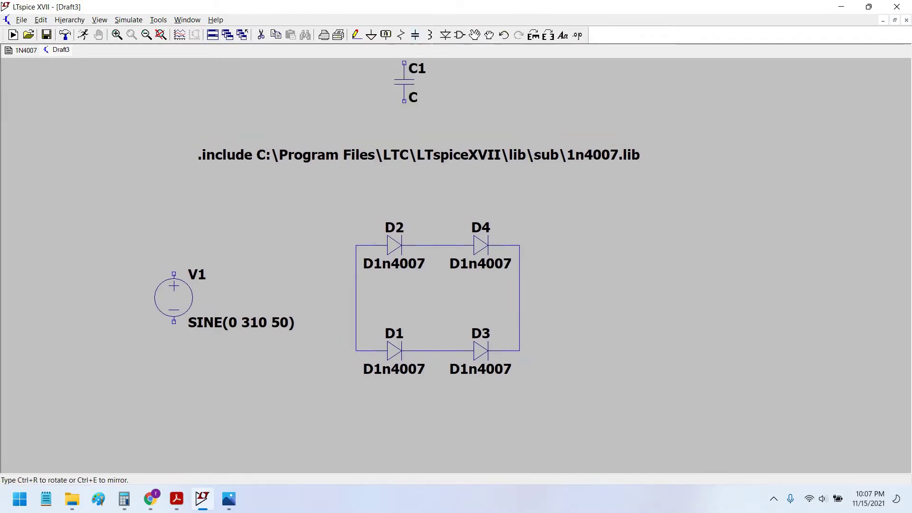
pyautogui.hotkey('ctrl', 'r')
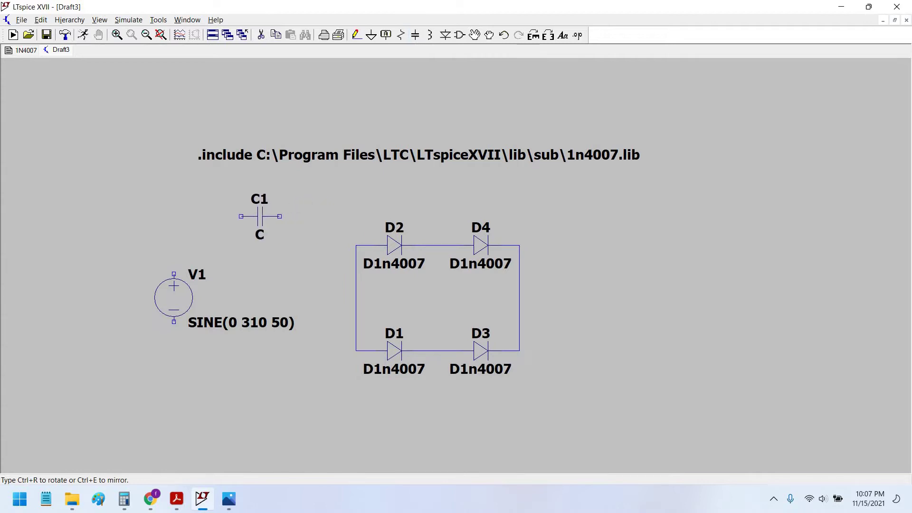
pyautogui.click(256, 228)
pyautogui.press('Escape')
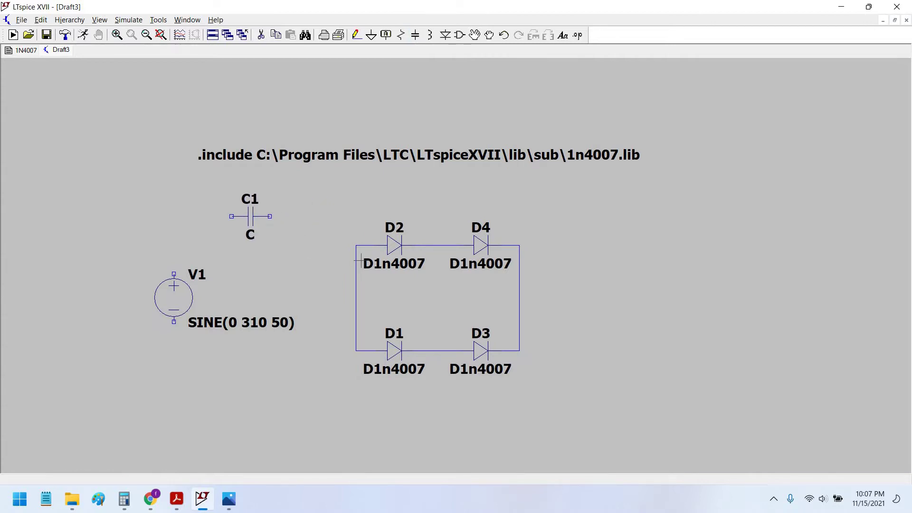
# Shift the .include directive upward to make room above capacitor C1
pyautogui.press('space')
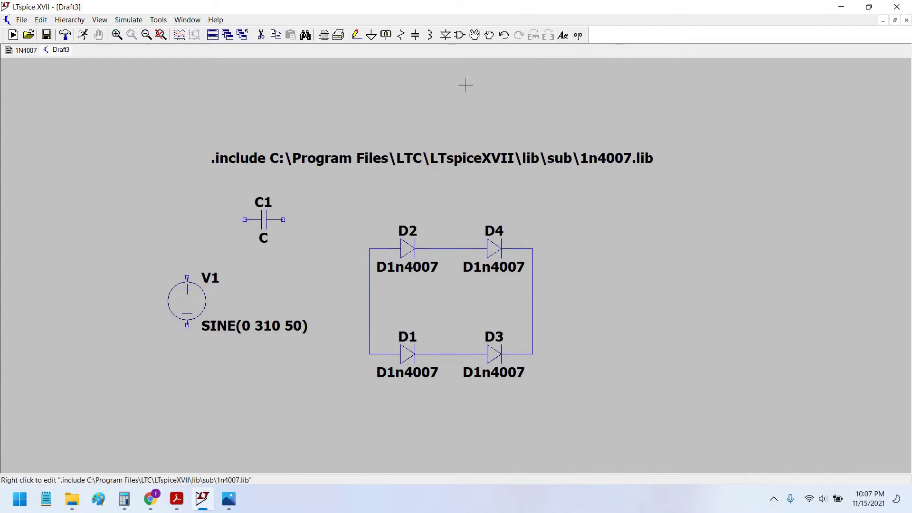
pyautogui.moveTo(436, 158); pyautogui.dragTo(417, 139)
pyautogui.press('space')
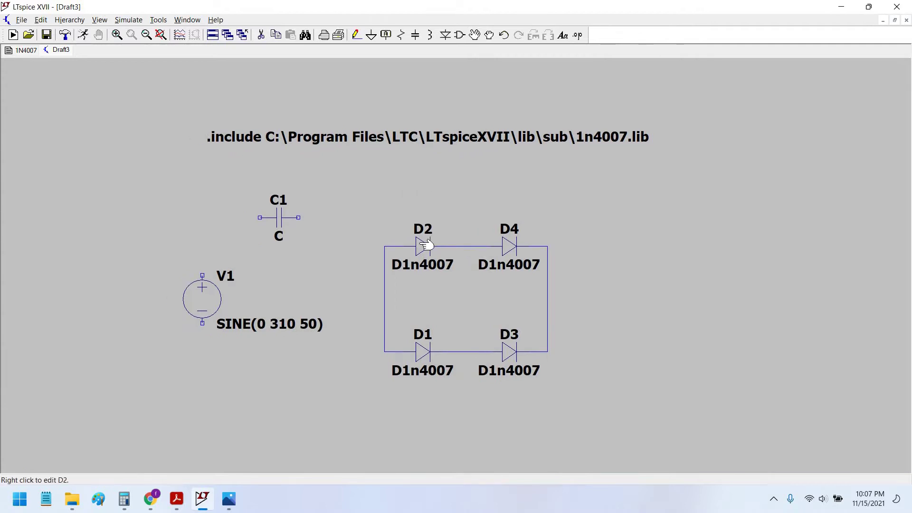
# Set C1's capacitance to 1u and fill in its voltage rating
pyautogui.rightClick(279, 217)
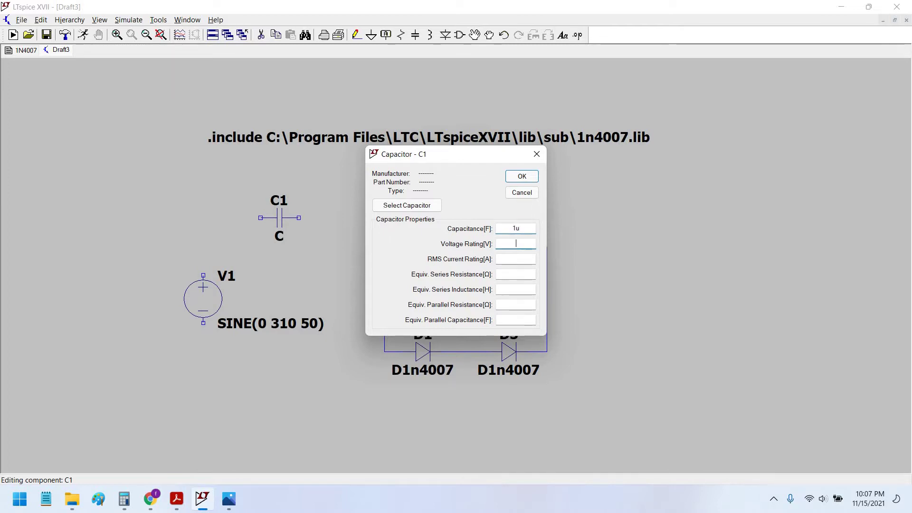
pyautogui.press('Tab')
pyautogui.write('4')
pyautogui.press('Return')
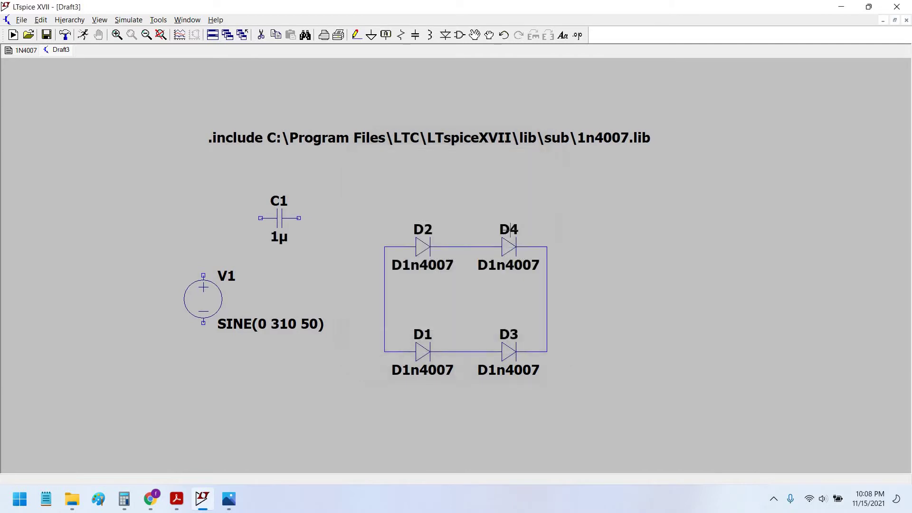
# Place a horizontal resistor directly above C1 and move the .include directive up clear of it
pyautogui.click(401, 35)
pyautogui.hotkey('ctrl', 'r')
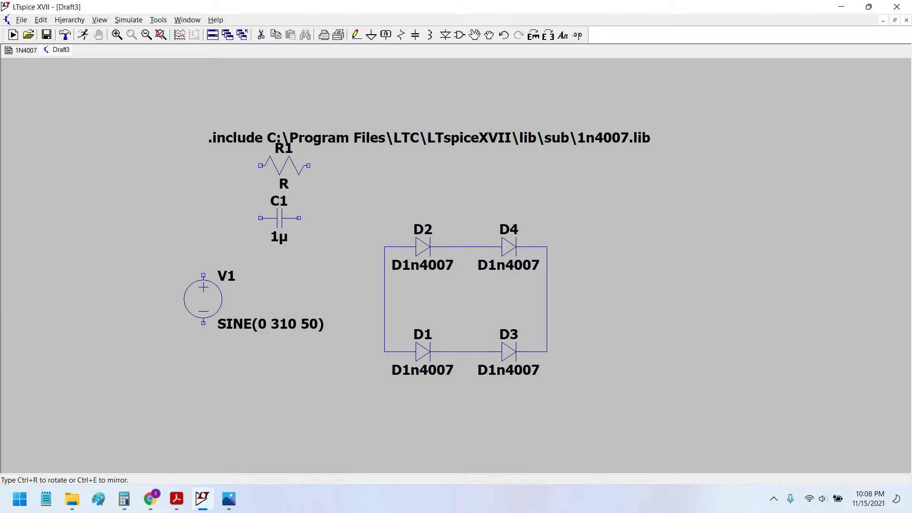
pyautogui.click(284, 170)
pyautogui.press('Escape')
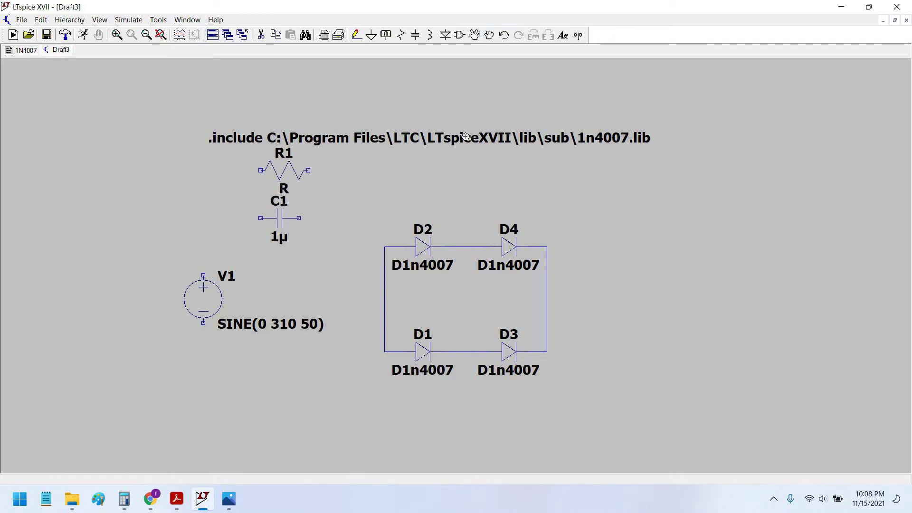
pyautogui.moveTo(465, 137); pyautogui.dragTo(470, 123)
# Set R1's resistance to 1Meg and its power rating to 1 W
pyautogui.rightClick(284, 170)
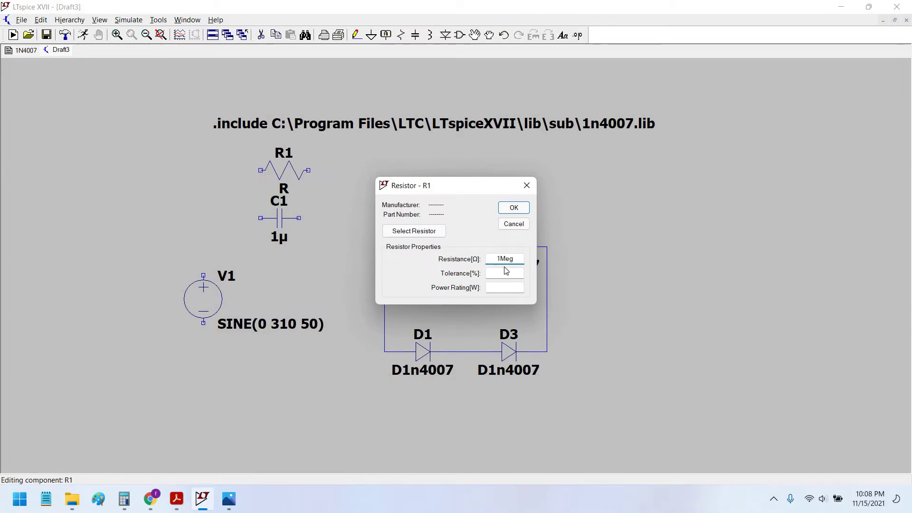
pyautogui.press('Tab')
pyautogui.press('Tab')
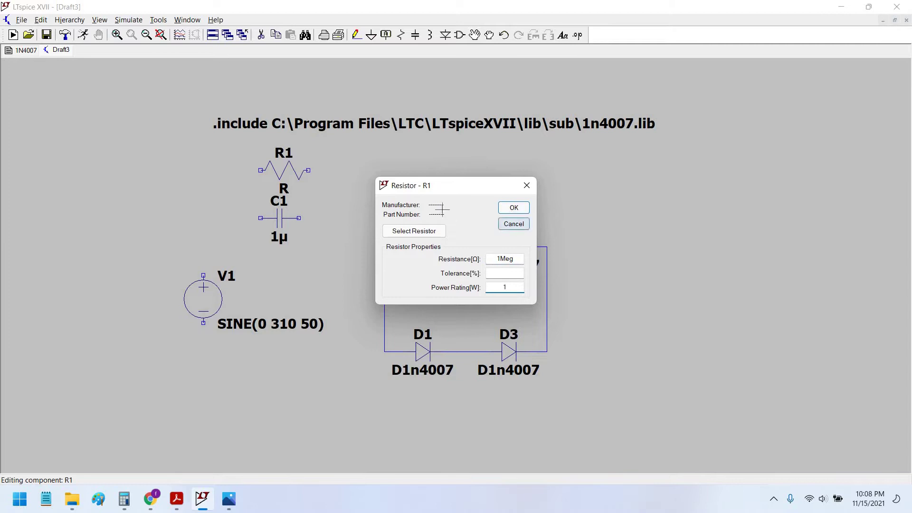
pyautogui.press('Return')
pyautogui.scroll(-1, 381, 187)
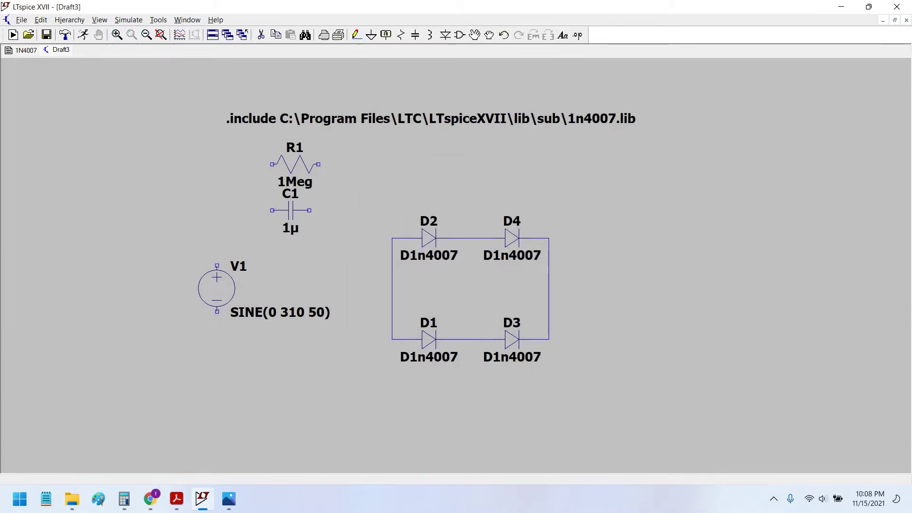
# Wire R1 and C1 in parallel by joining their terminals at both ends
pyautogui.click(357, 35)
pyautogui.click(272, 164)
pyautogui.click(273, 209)
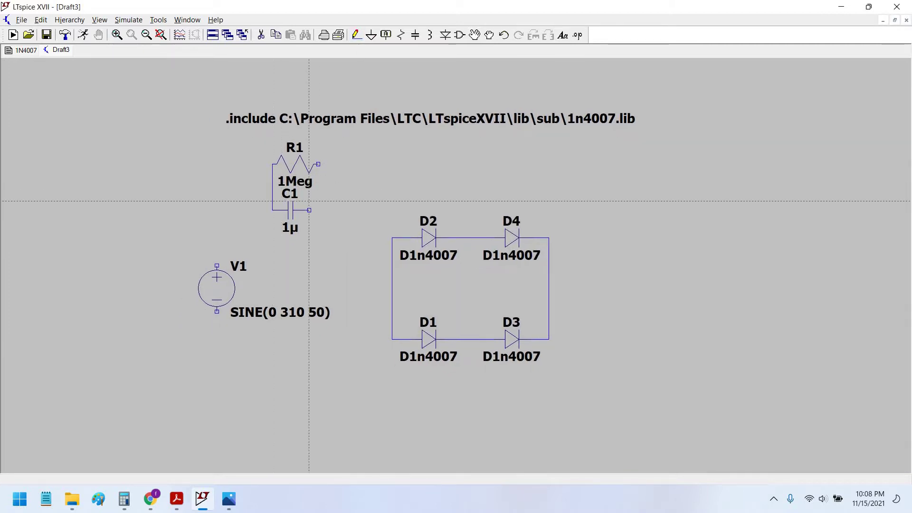
pyautogui.click(318, 164)
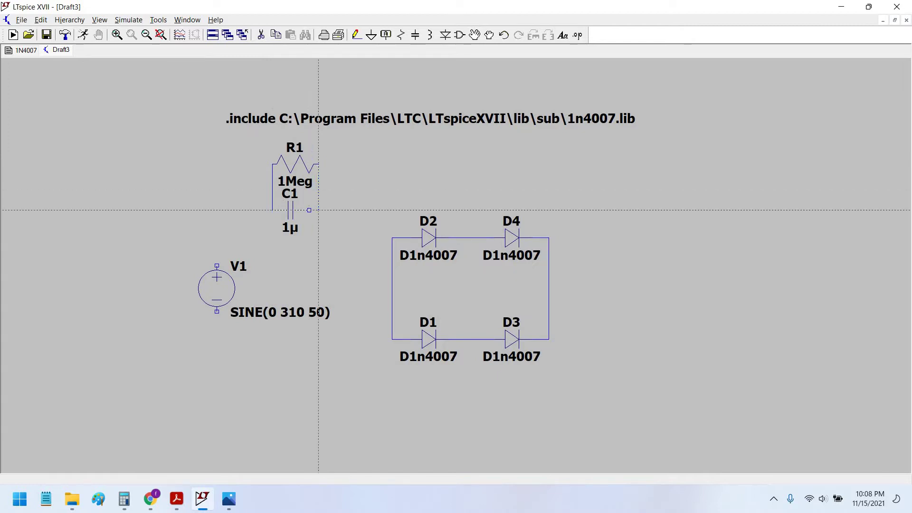
pyautogui.click(318, 210)
# Wire V1 across the bridge, with its positive terminal through the R1–C1 pair to the D2–D4 node and its negative terminal to the D1–D3 node
pyautogui.click(272, 182)
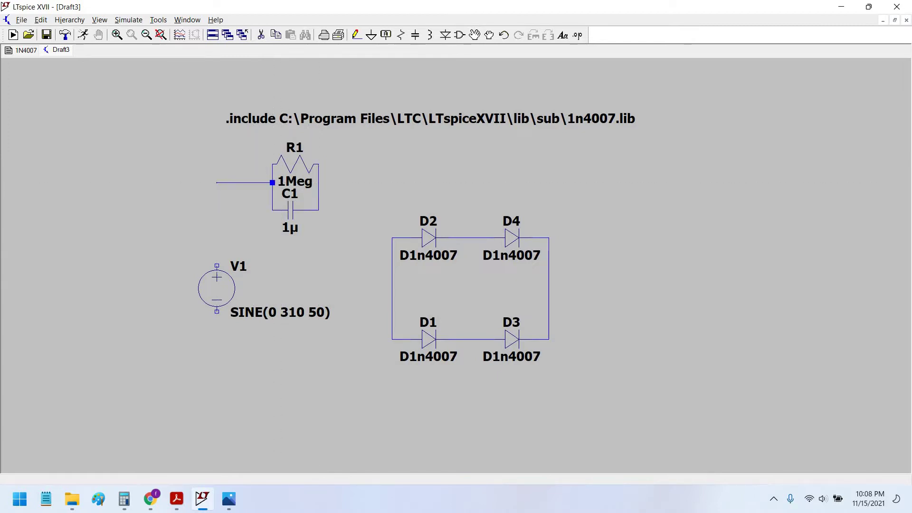
pyautogui.click(217, 266)
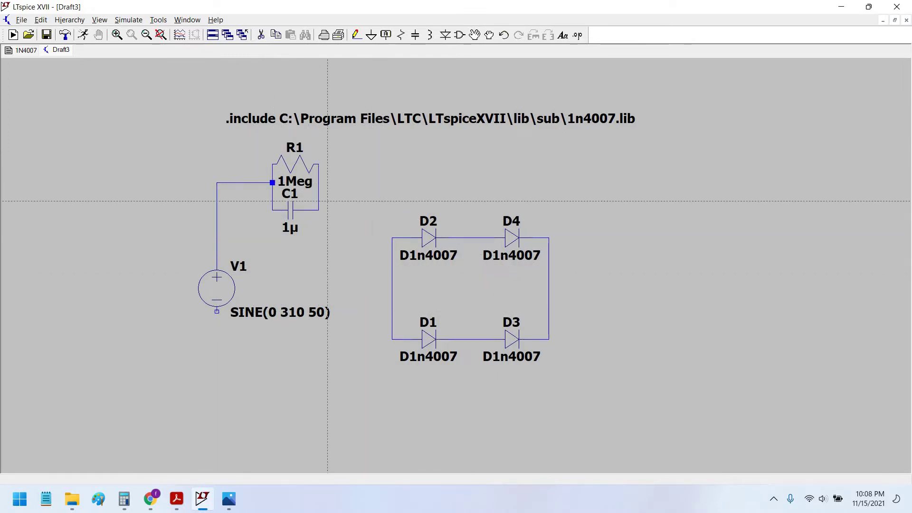
pyautogui.click(318, 183)
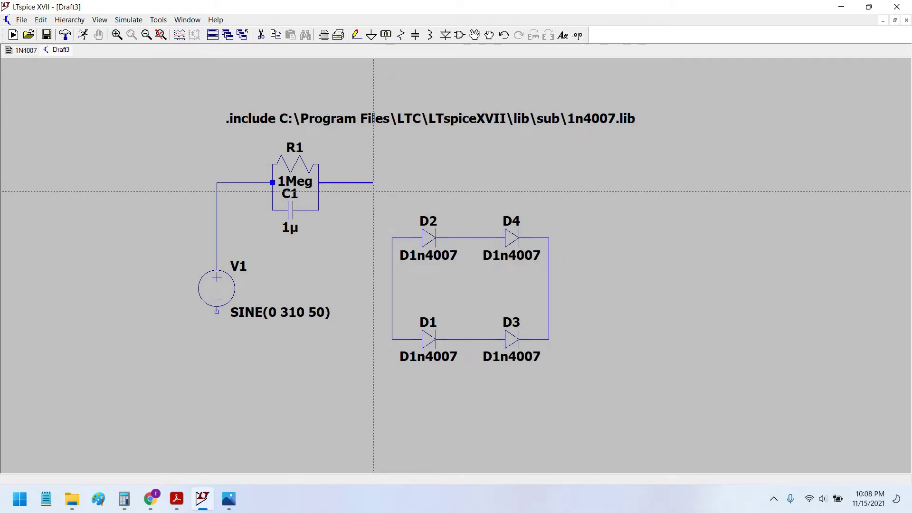
pyautogui.click(466, 237)
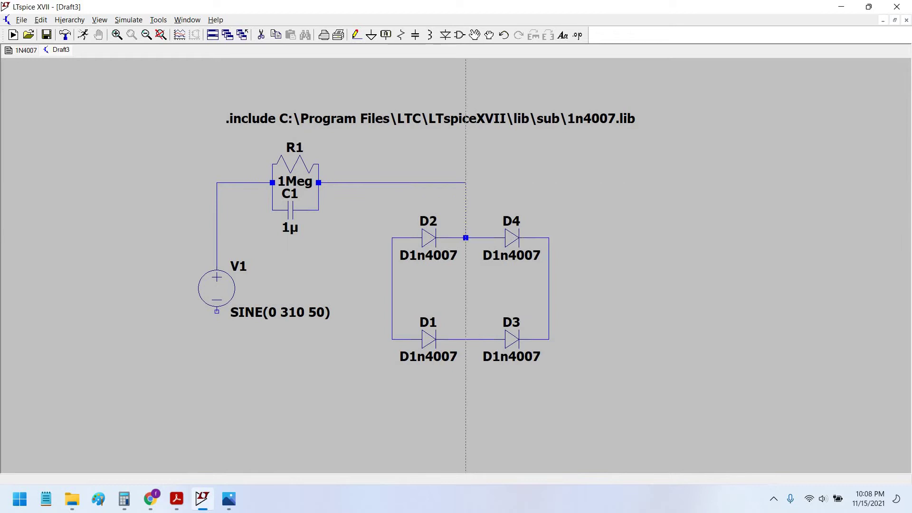
pyautogui.click(466, 339)
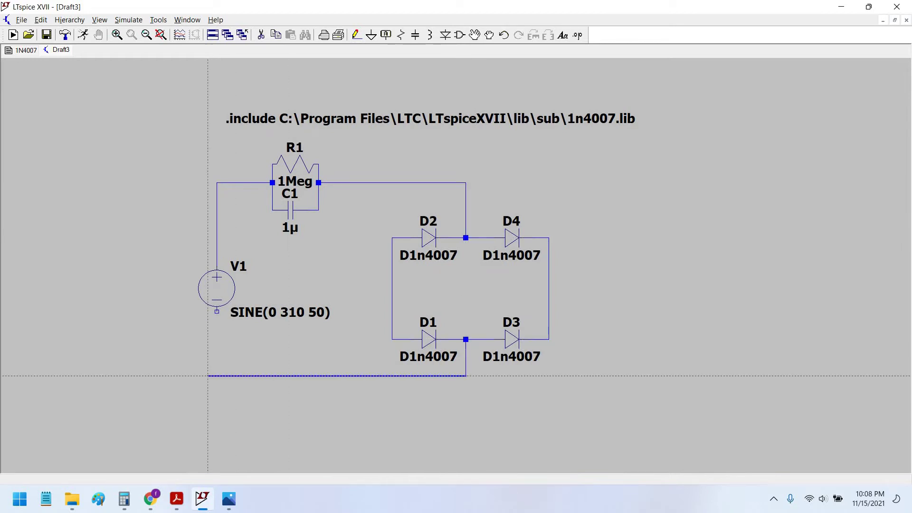
pyautogui.click(217, 311)
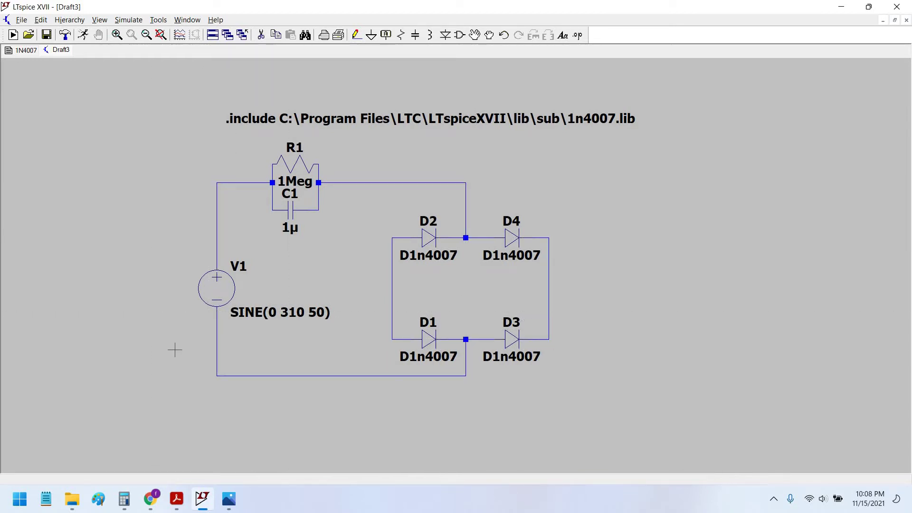
# Set C1's capacitance to 2µ
pyautogui.scroll(-1, 175, 351)
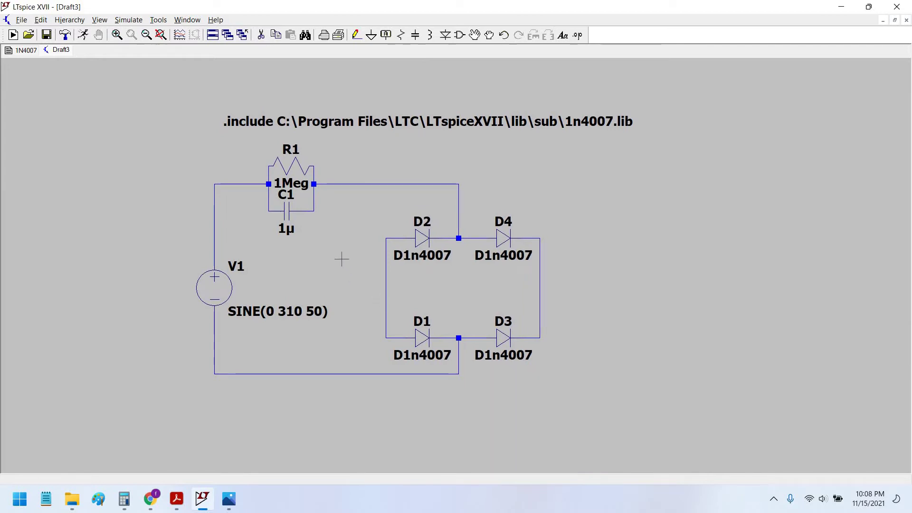
pyautogui.moveTo(342, 259); pyautogui.dragTo(334, 251)
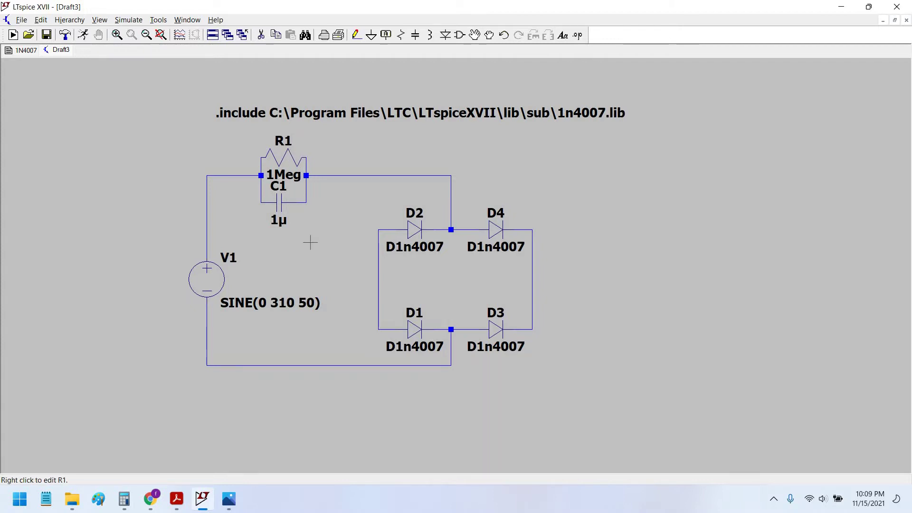
pyautogui.scroll(-1, 311, 243)
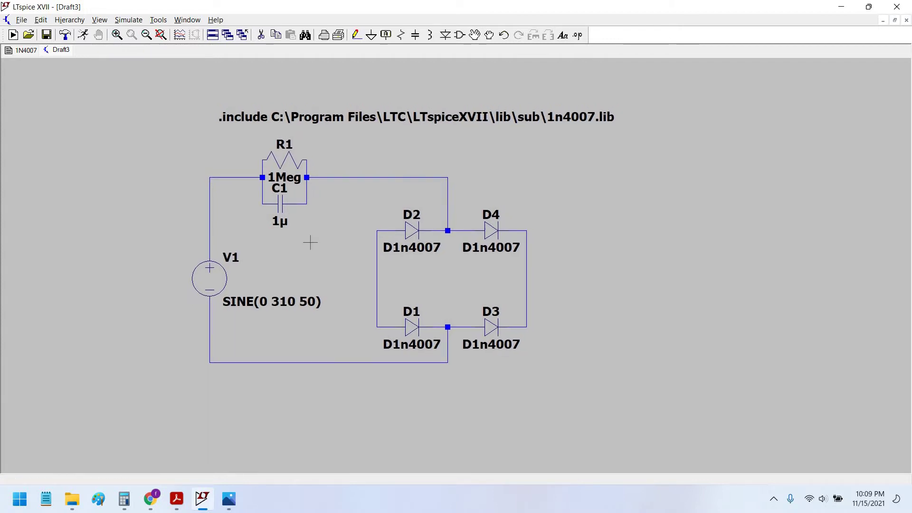
pyautogui.rightClick(281, 204)
pyautogui.click(517, 229)
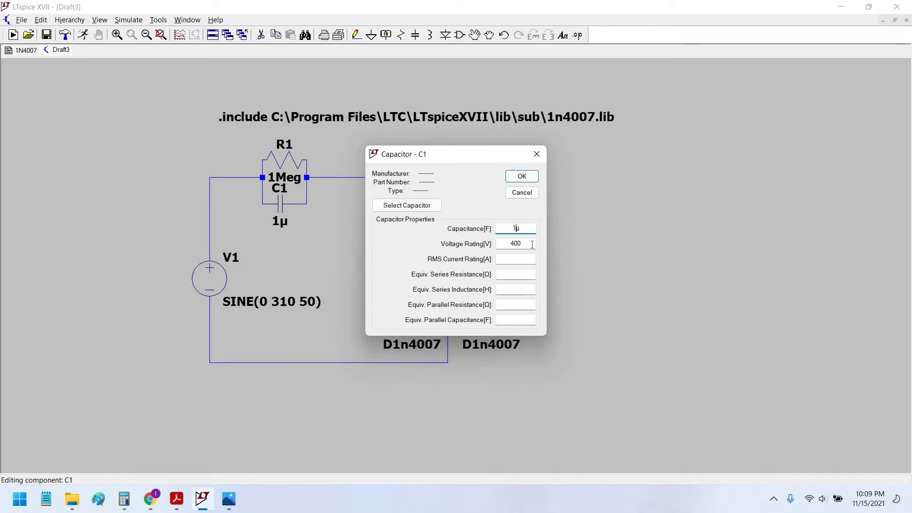
pyautogui.write('2')
pyautogui.press('Return')
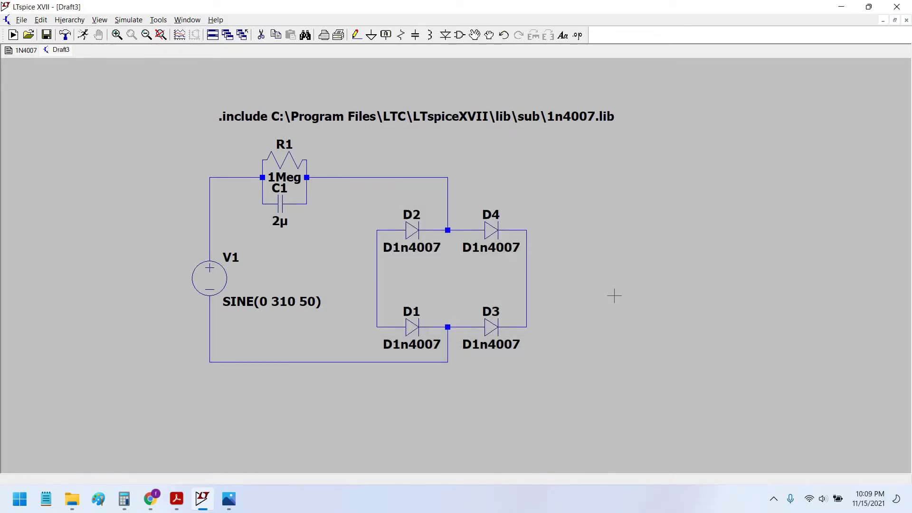
# Set C1's capacitance to 3µ
pyautogui.moveTo(615, 297); pyautogui.dragTo(577, 274)
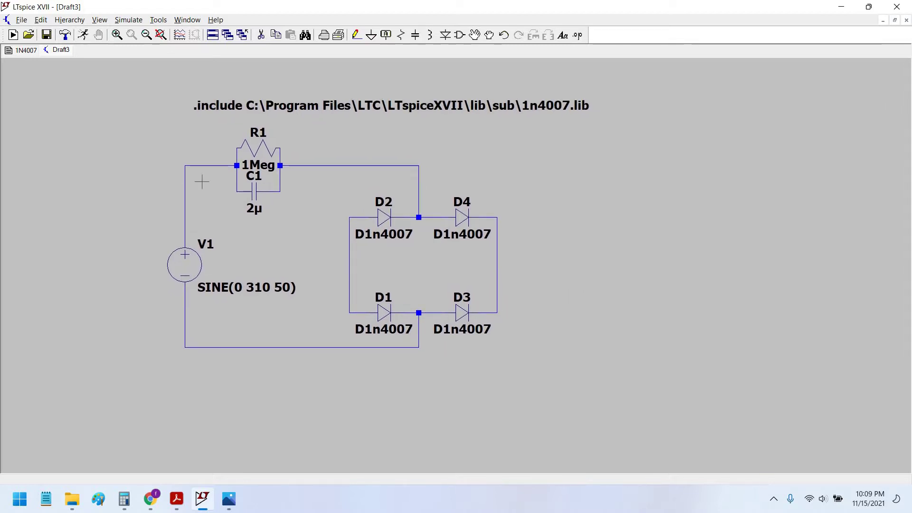
pyautogui.rightClick(252, 192)
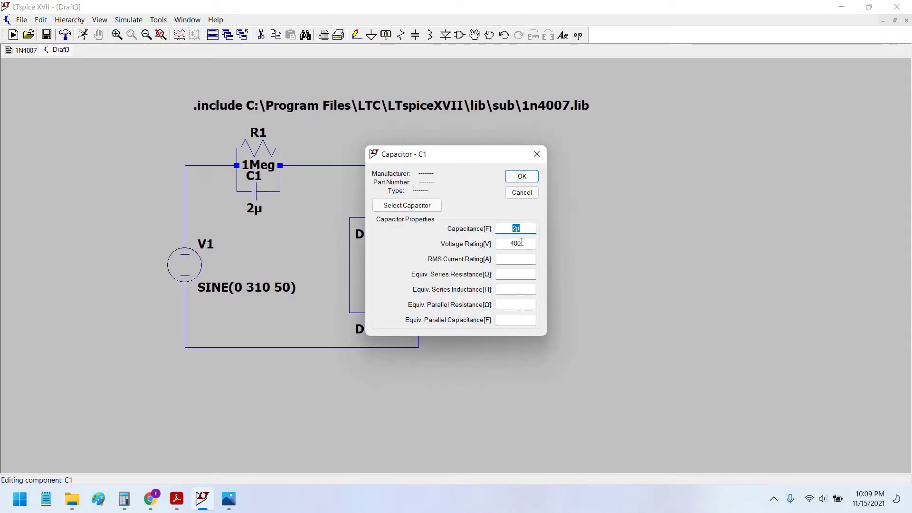
pyautogui.click(517, 229)
pyautogui.write('3')
pyautogui.press('Return')
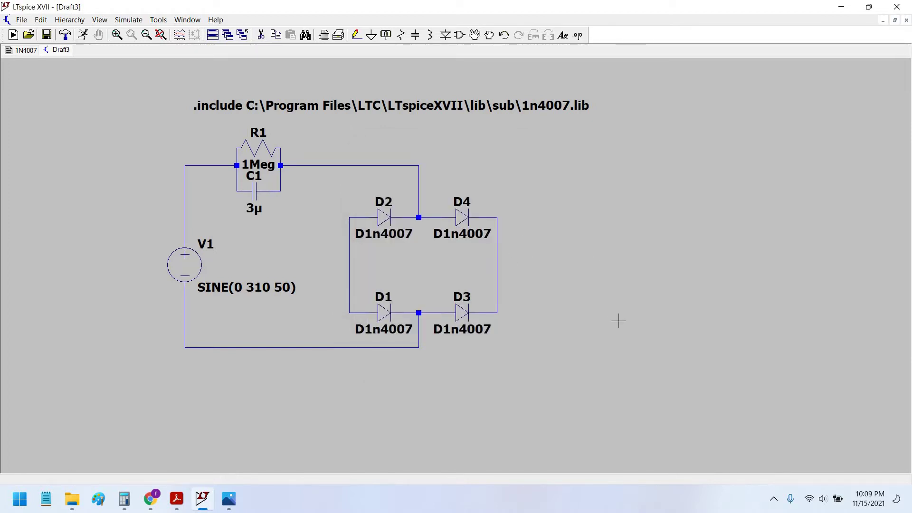
# Set C1's capacitance back to 1µ and shift the .include directive slightly further above R1
pyautogui.scroll(1, 261, 228)
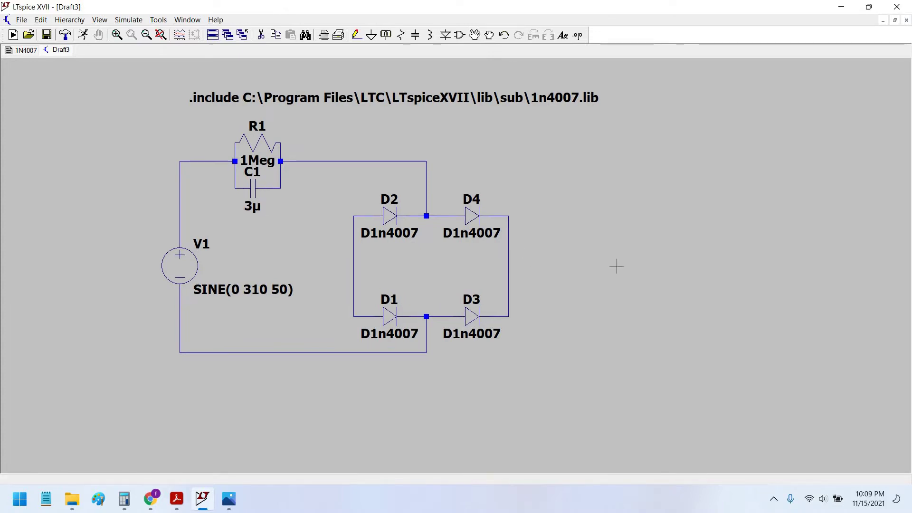
pyautogui.rightClick(257, 190)
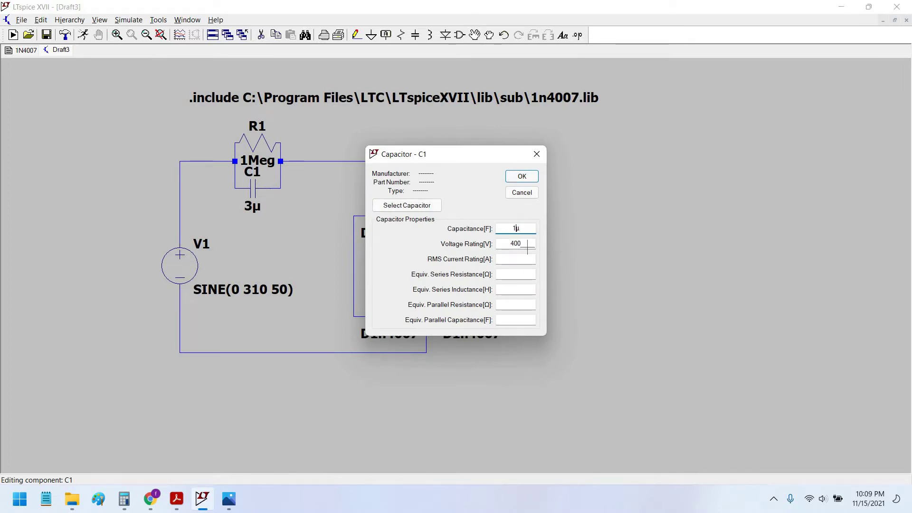
pyautogui.press('Return')
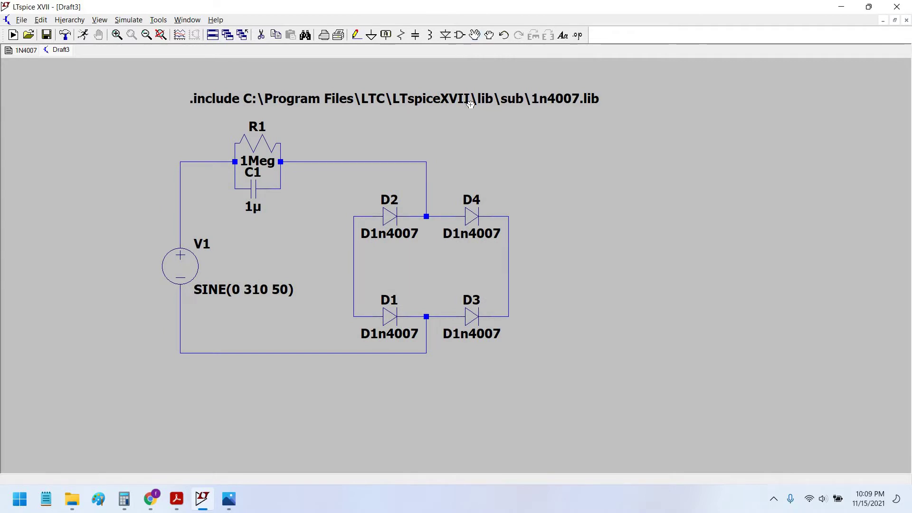
pyautogui.moveTo(470, 105); pyautogui.dragTo(456, 95)
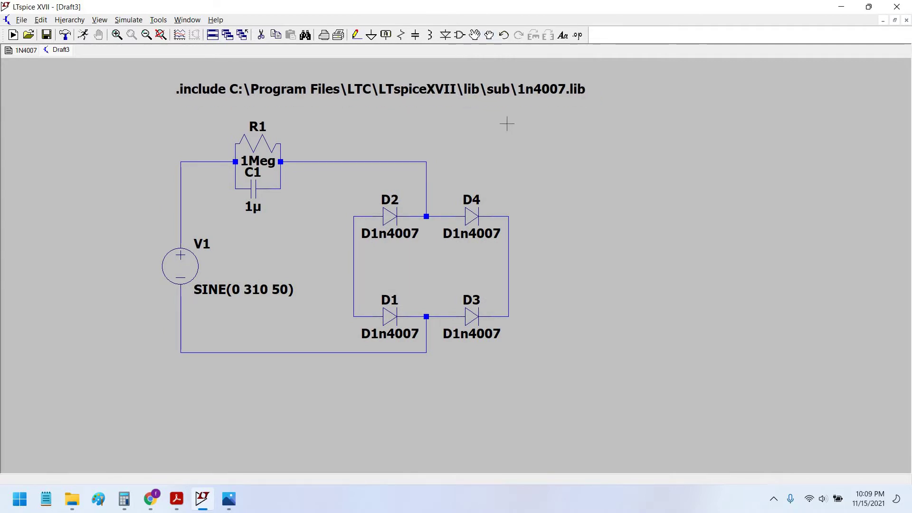
# Delete the horizontal wire segment joining V1's negative lead to the lead below the D1–D3 node
pyautogui.moveTo(532, 183); pyautogui.dragTo(609, 181)
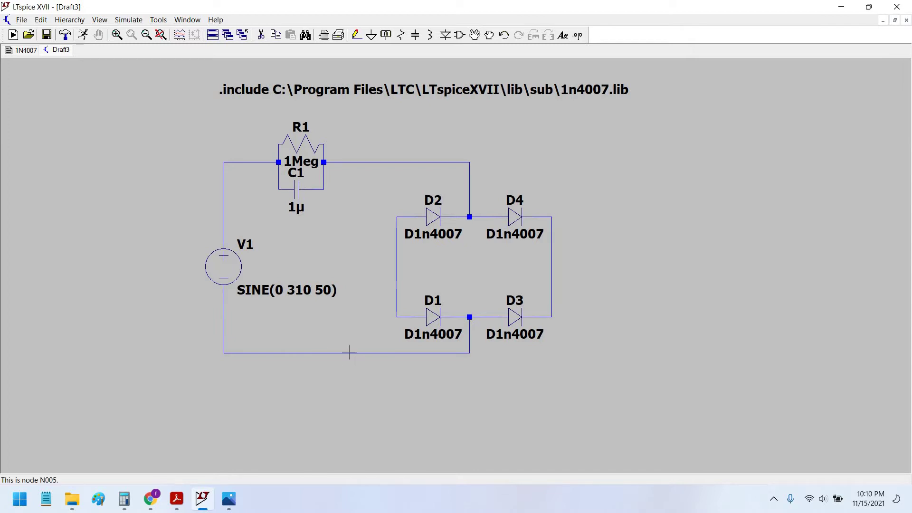
pyautogui.press('Delete')
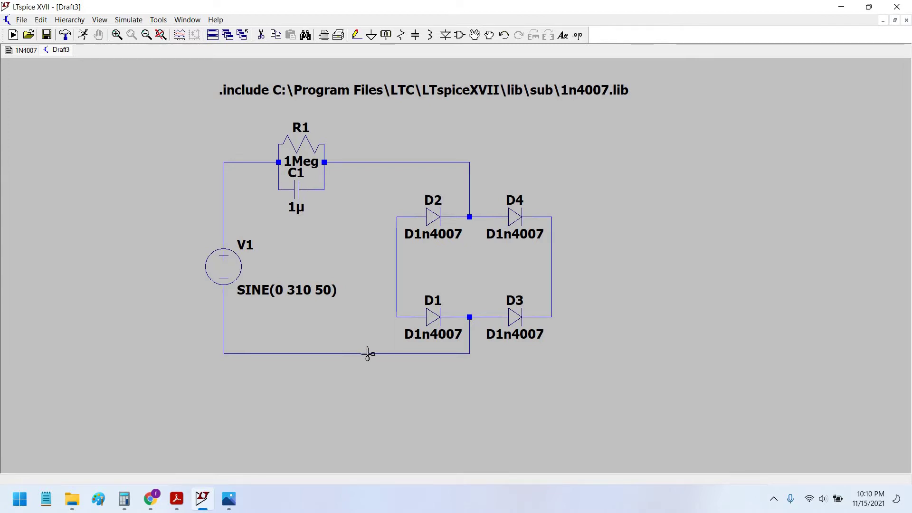
pyautogui.click(368, 354)
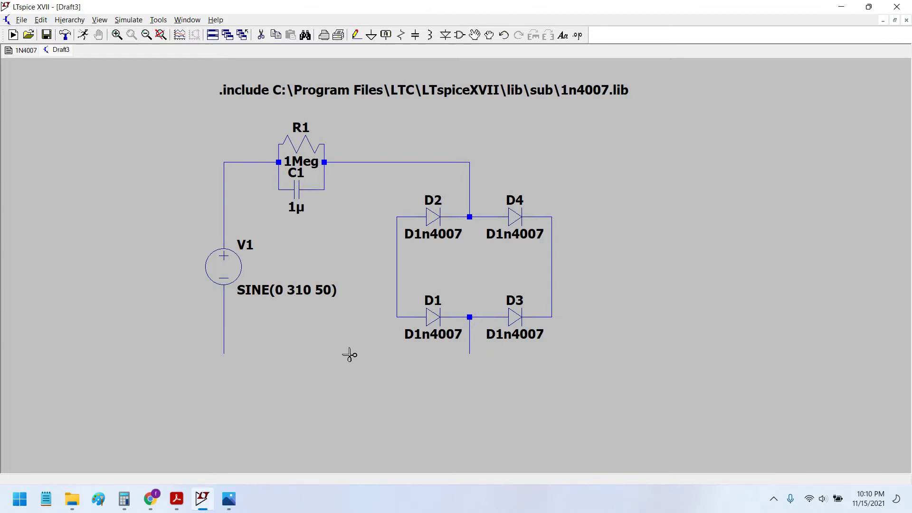
pyautogui.press('Escape')
# Place a horizontal resistor in the gap of the return path between V1 and the diode bridge
pyautogui.click(402, 36)
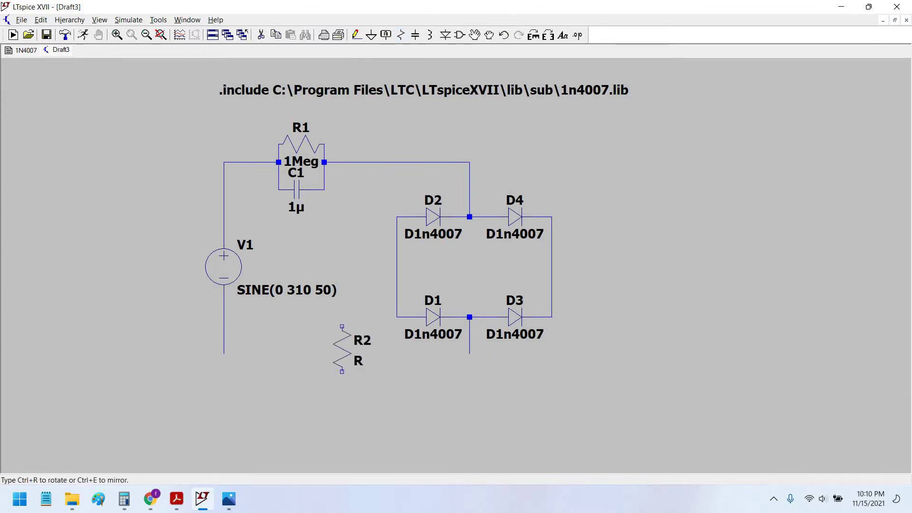
pyautogui.hotkey('ctrl', 'r')
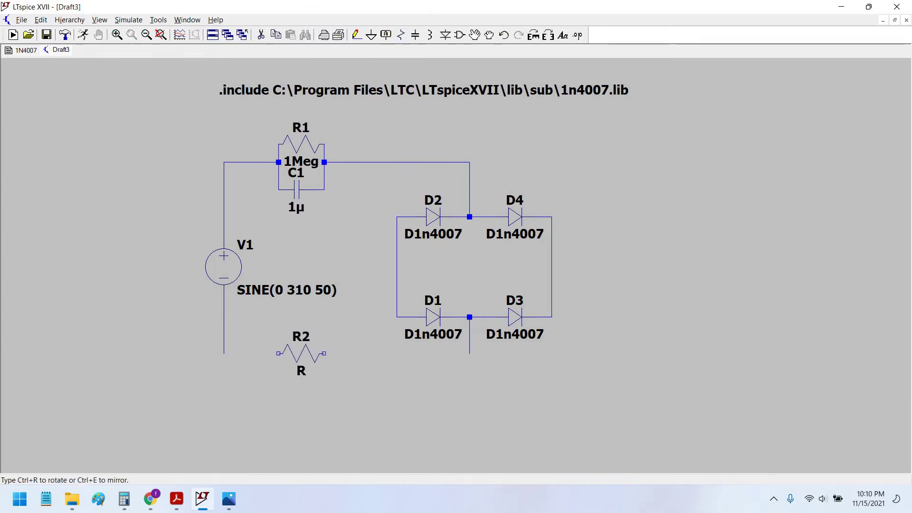
pyautogui.click(307, 352)
pyautogui.press('Escape')
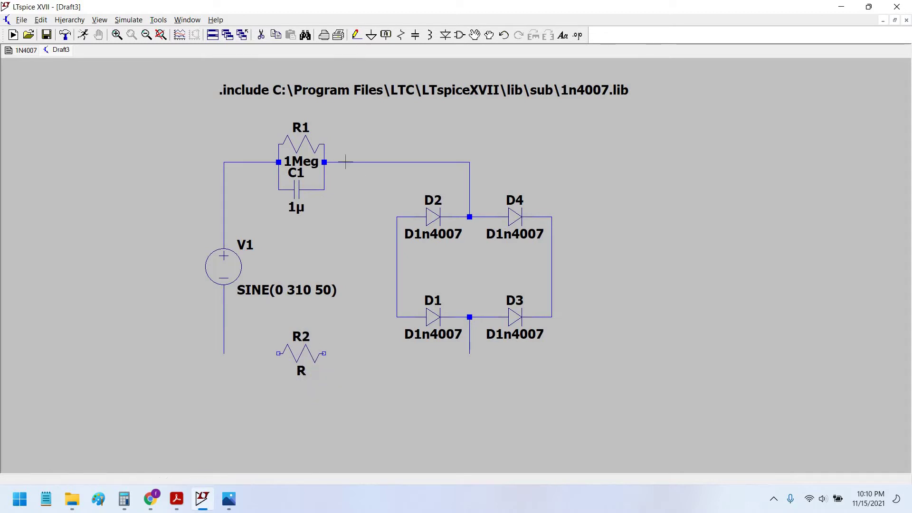
# Wire R2 in series between V1's negative lead and the lead from the D1–D3 node
pyautogui.click(356, 35)
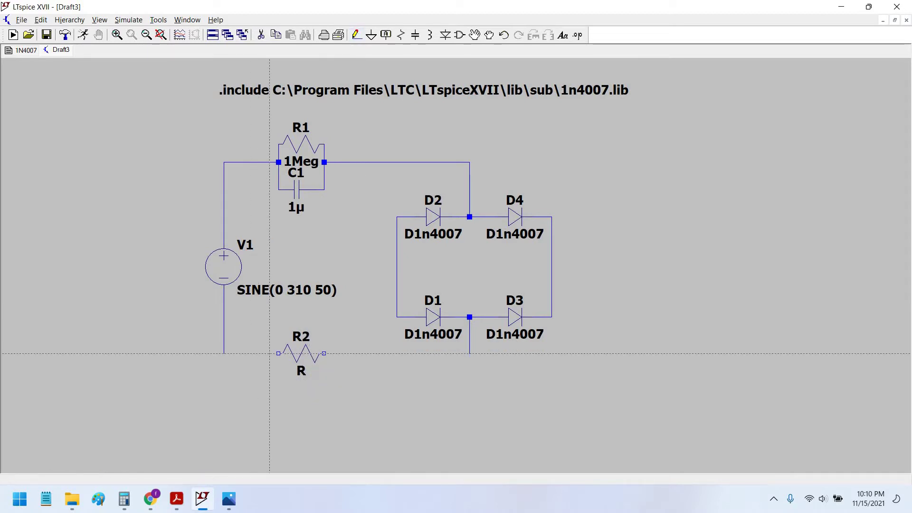
pyautogui.click(279, 354)
pyautogui.click(223, 353)
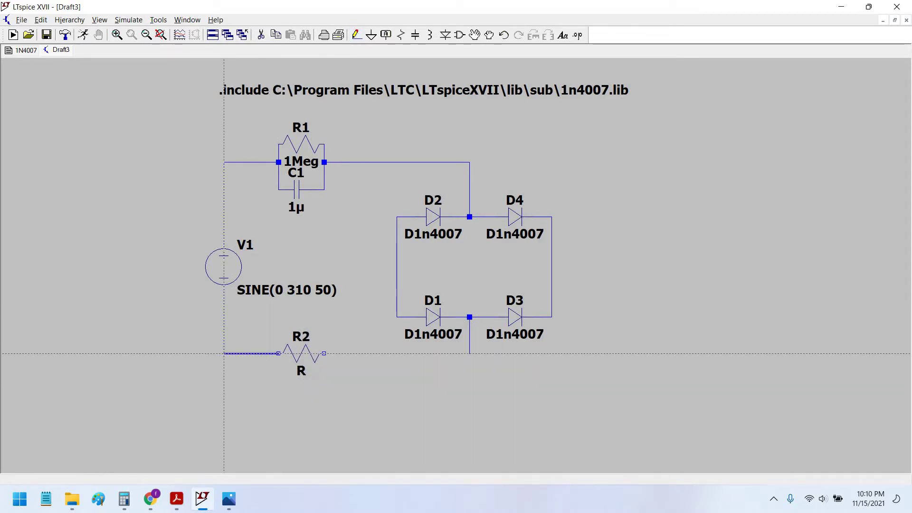
pyautogui.click(324, 354)
pyautogui.click(470, 354)
pyautogui.press('Escape')
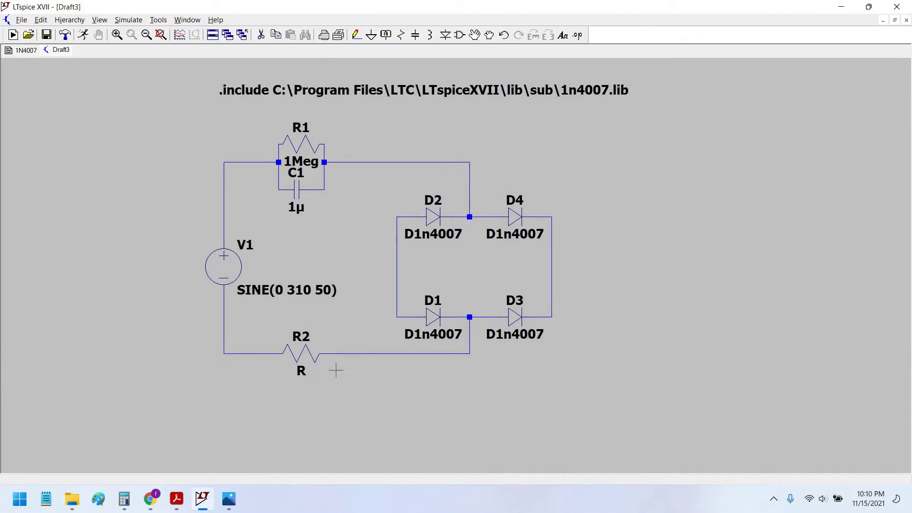
# Set R2's resistance to 100 ohms
pyautogui.rightClick(350, 377)
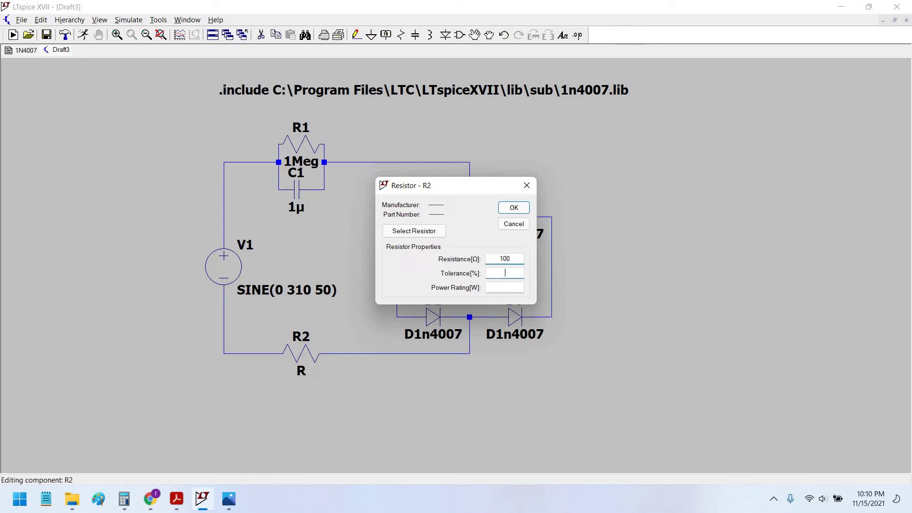
pyautogui.press('Return')
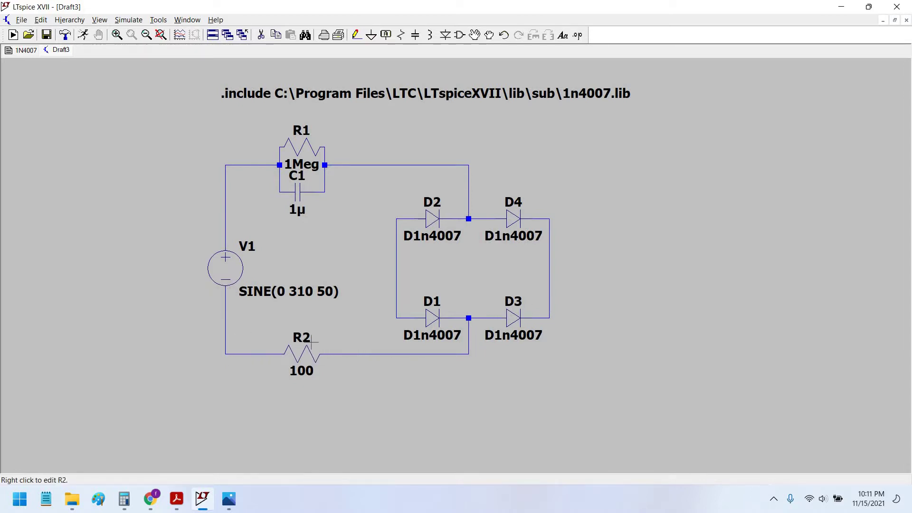
pyautogui.scroll(-1, 375, 385)
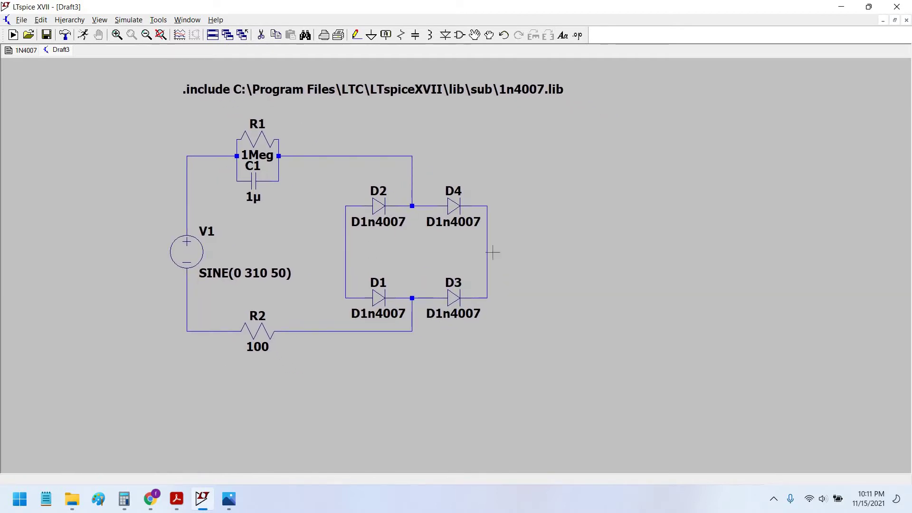
pyautogui.scroll(3, 511, 260)
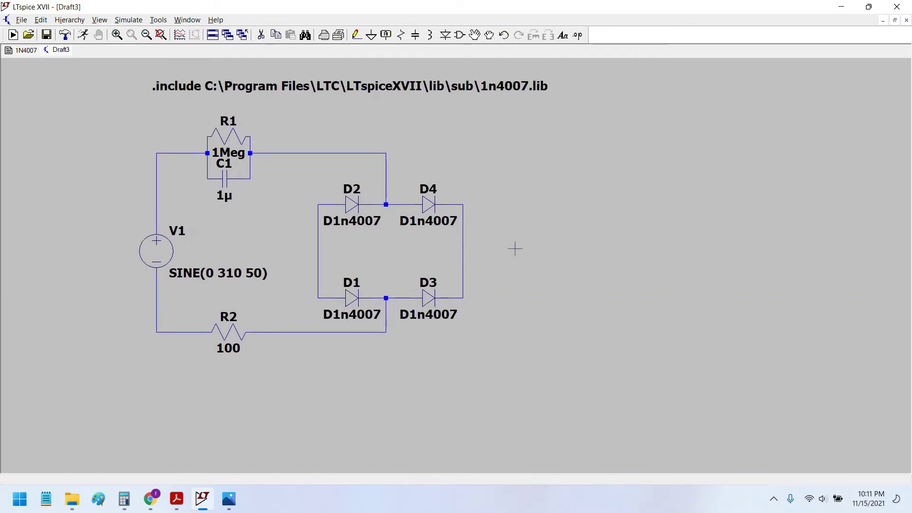
pyautogui.press('Left')
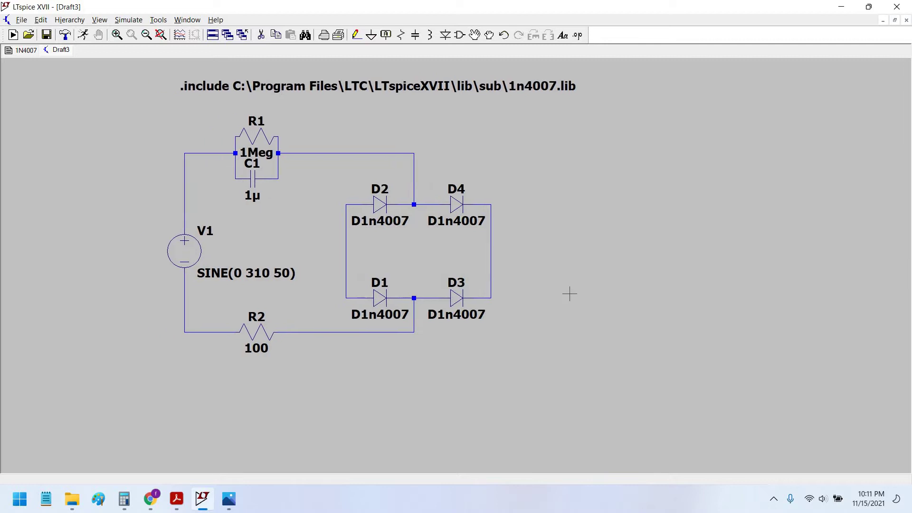
pyautogui.scroll(-2, 569, 294)
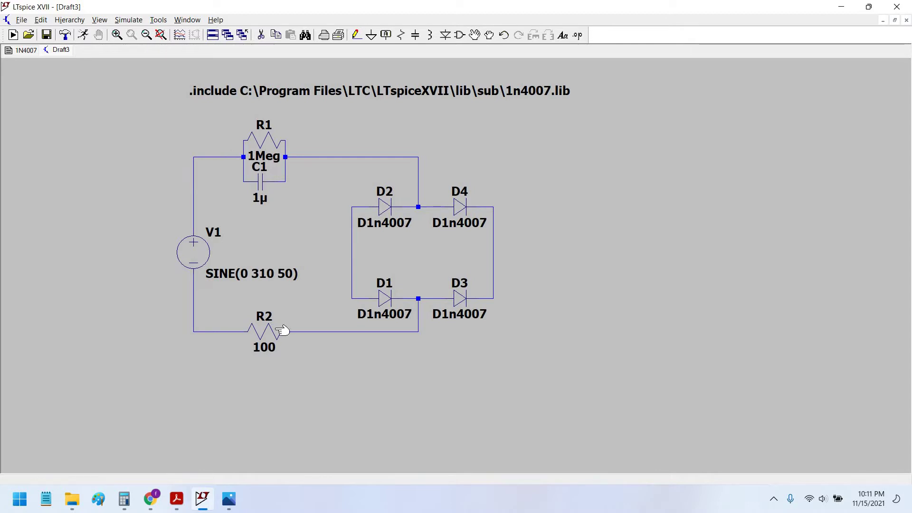
# Add the comment text "NTC" to the schematic just below R2
pyautogui.click(564, 35)
pyautogui.click(380, 331)
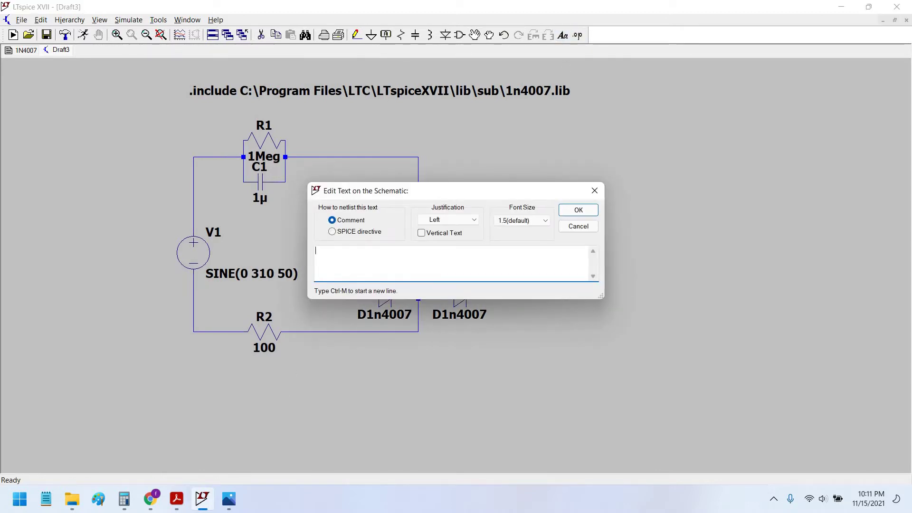
pyautogui.write('NTC')
pyautogui.press('Return')
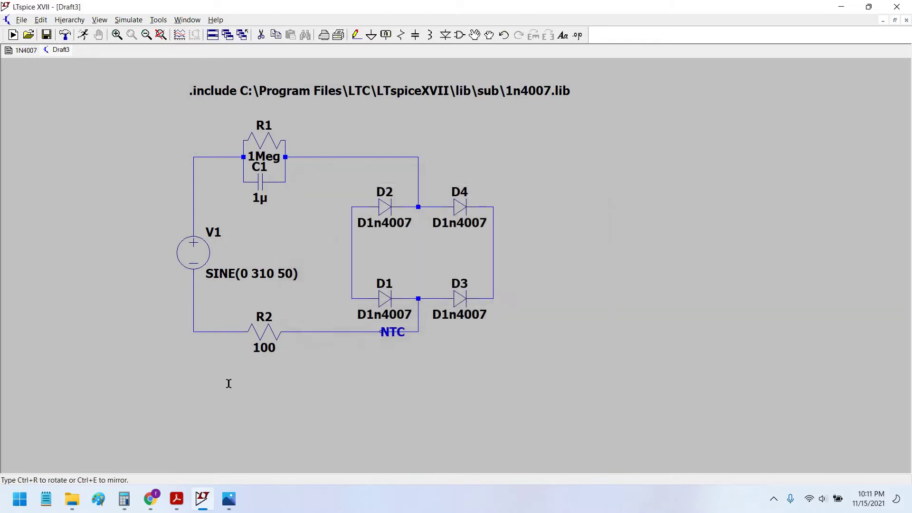
pyautogui.click(265, 376)
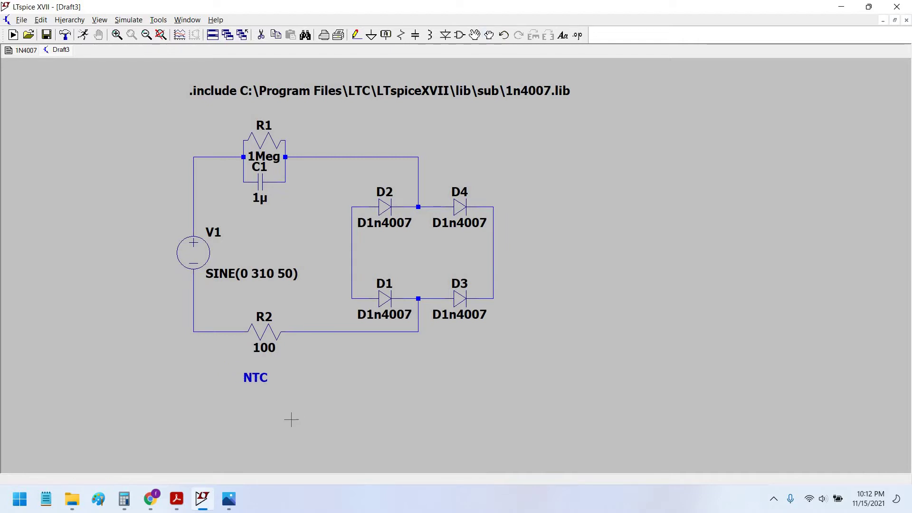
# Place a polarized capacitor (polcap) vertically, to the right of the D3–D4 side of the diode bridge
pyautogui.moveTo(312, 414); pyautogui.dragTo(303, 416)
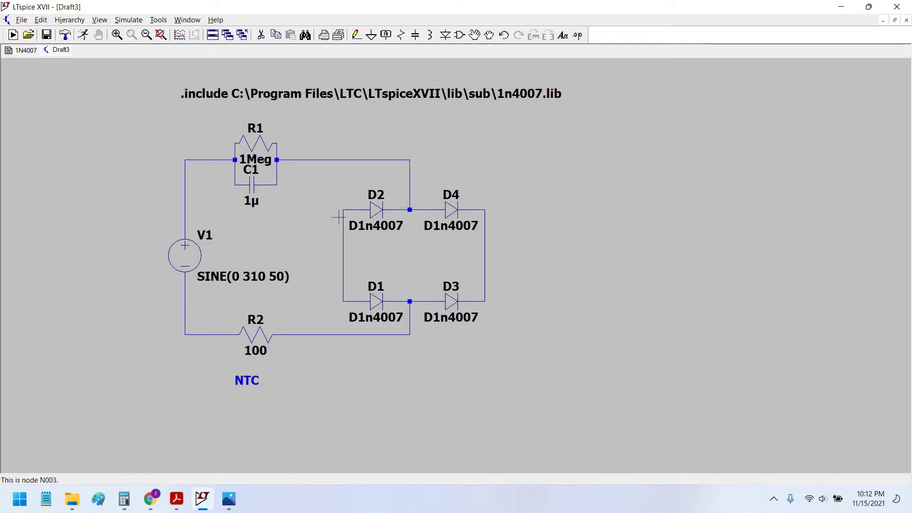
pyautogui.moveTo(316, 199); pyautogui.dragTo(319, 158)
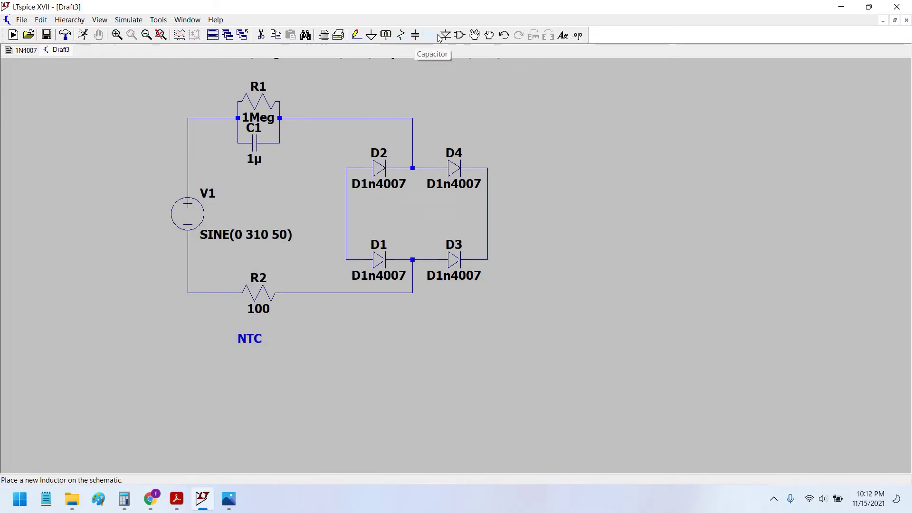
pyautogui.click(460, 35)
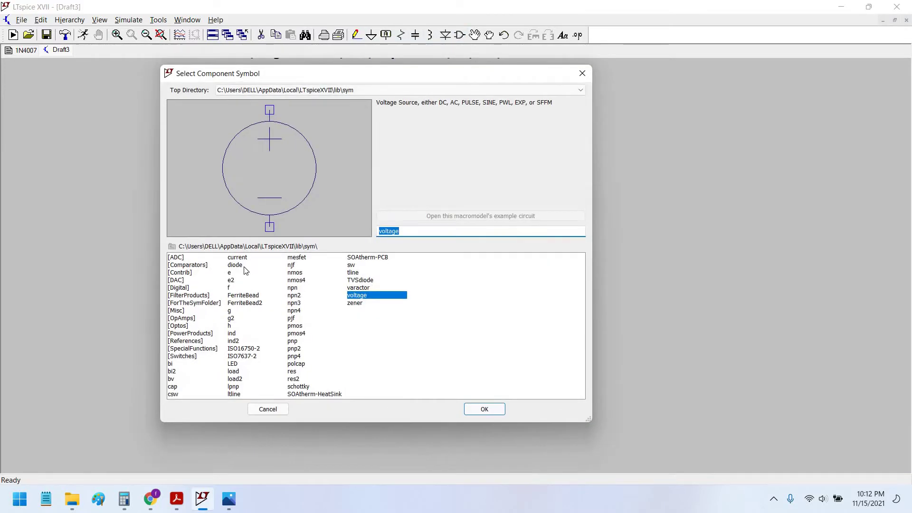
pyautogui.click(197, 260)
pyautogui.write('pjf')
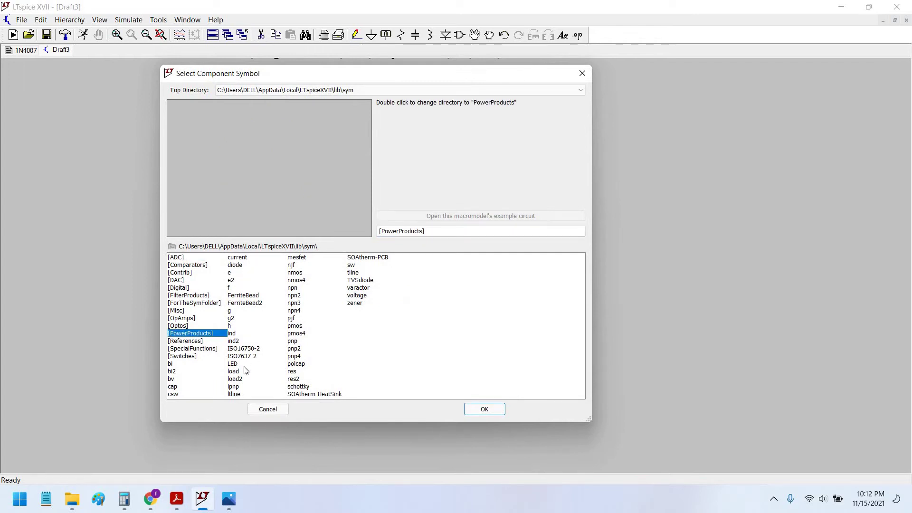
pyautogui.press('Down')
pyautogui.press('Down')
pyautogui.press('Down')
pyautogui.press('Down')
pyautogui.press('Down')
pyautogui.press('Down')
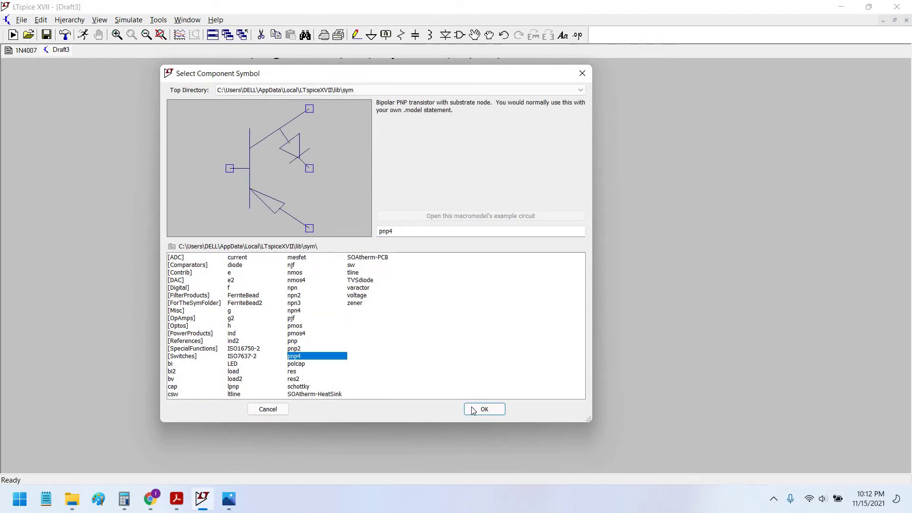
pyautogui.click(485, 410)
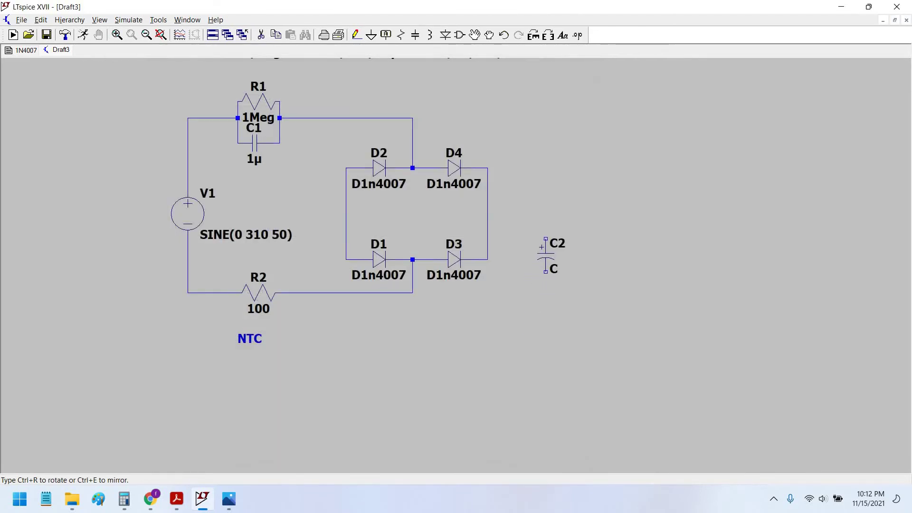
pyautogui.click(537, 243)
pyautogui.press('Escape')
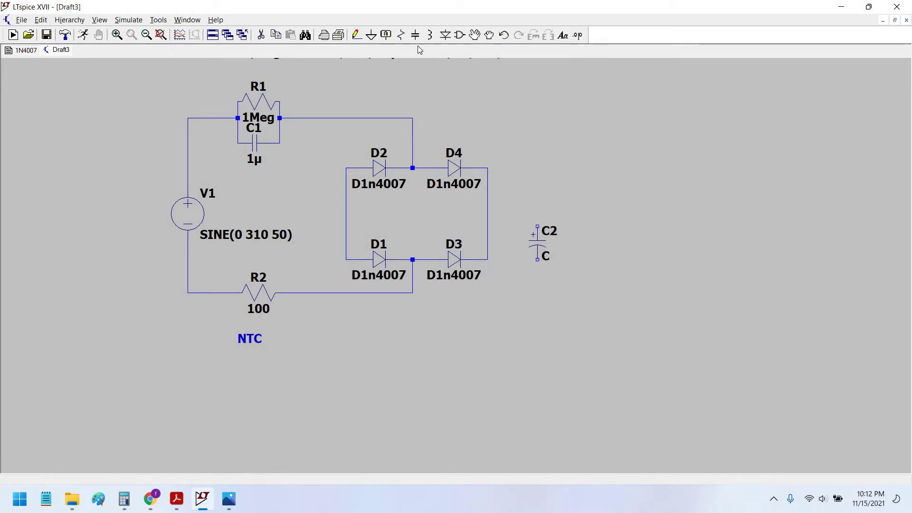
# Place a horizontal resistor above and to the right of capacitor C2
pyautogui.press('r')
pyautogui.hotkey('ctrl', 'r')
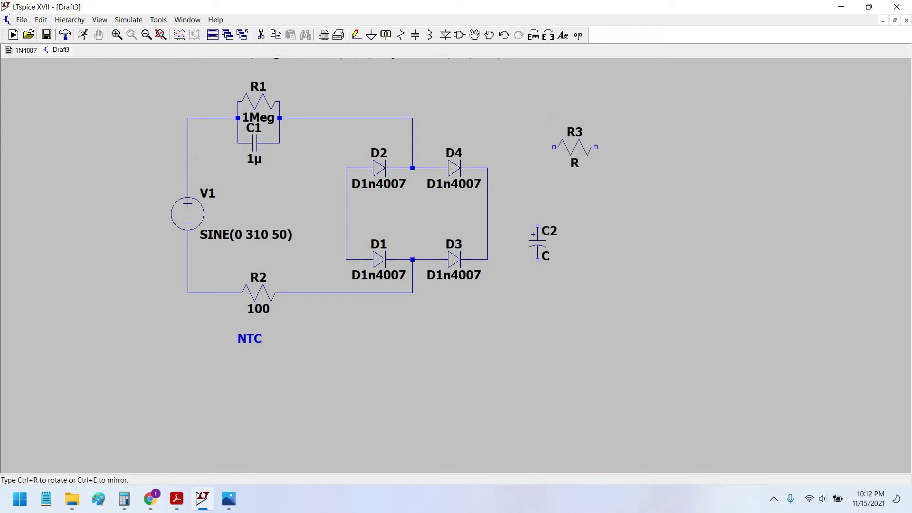
pyautogui.click(583, 210)
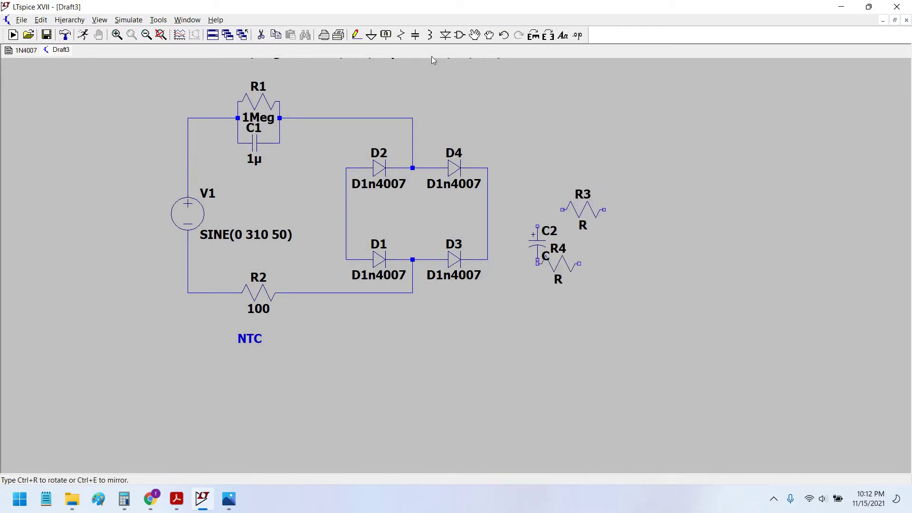
pyautogui.press('Escape')
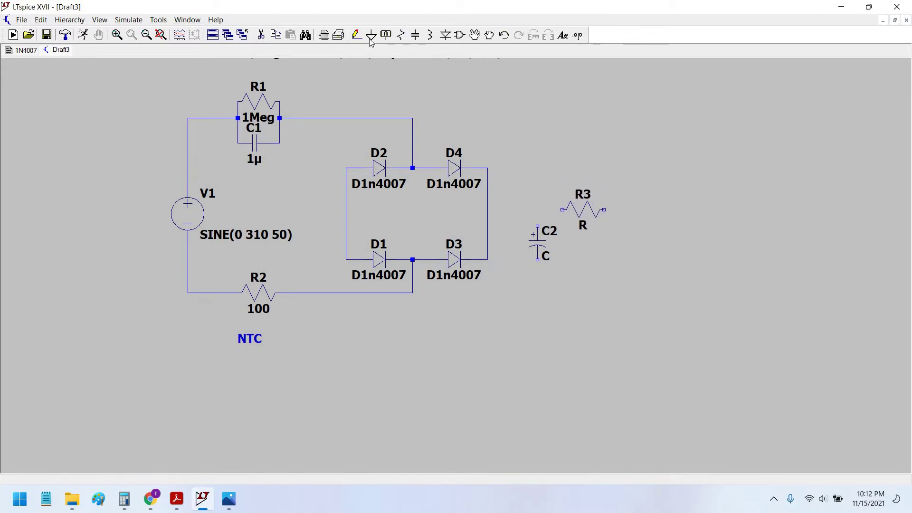
# Place a vertical diode above and to the right of resistor R3
pyautogui.click(459, 35)
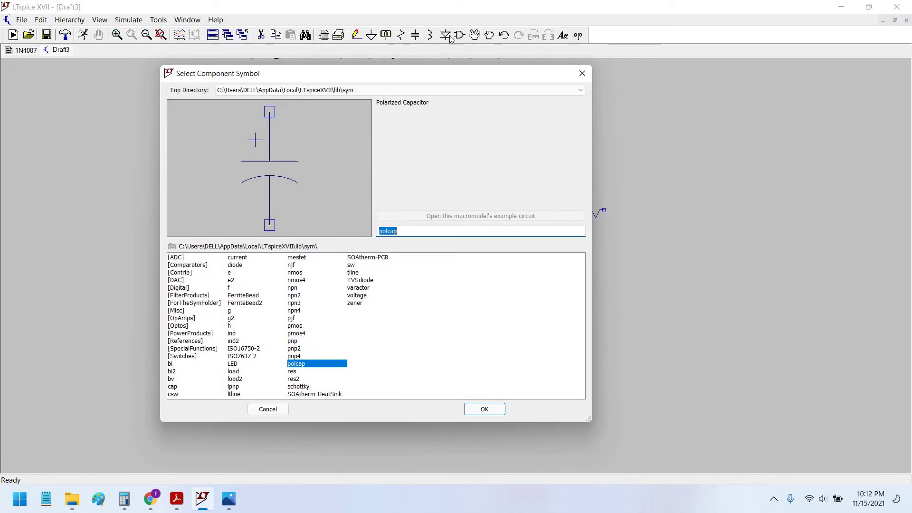
pyautogui.press('Return')
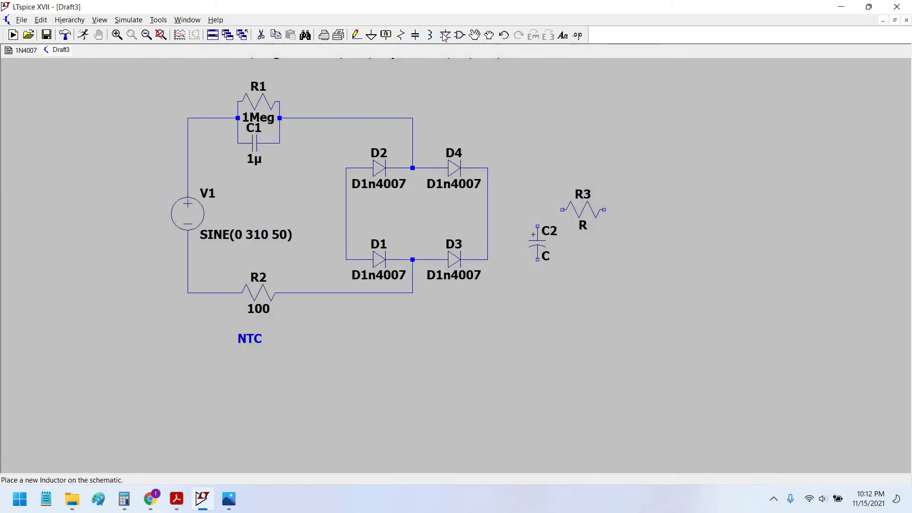
pyautogui.click(446, 35)
pyautogui.click(646, 143)
pyautogui.press('Escape')
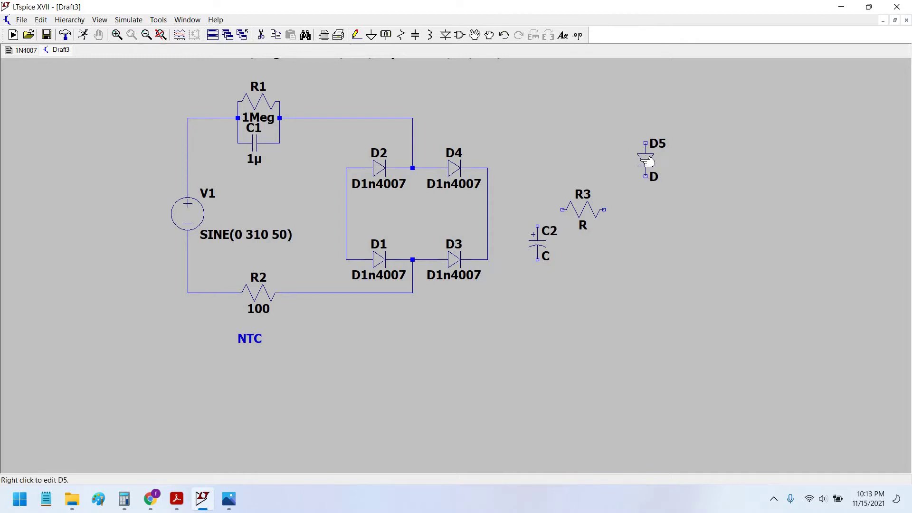
# Rotate diode D5 by 180 degrees so its cathode faces up, and move it down below R3's right end
pyautogui.click(489, 34)
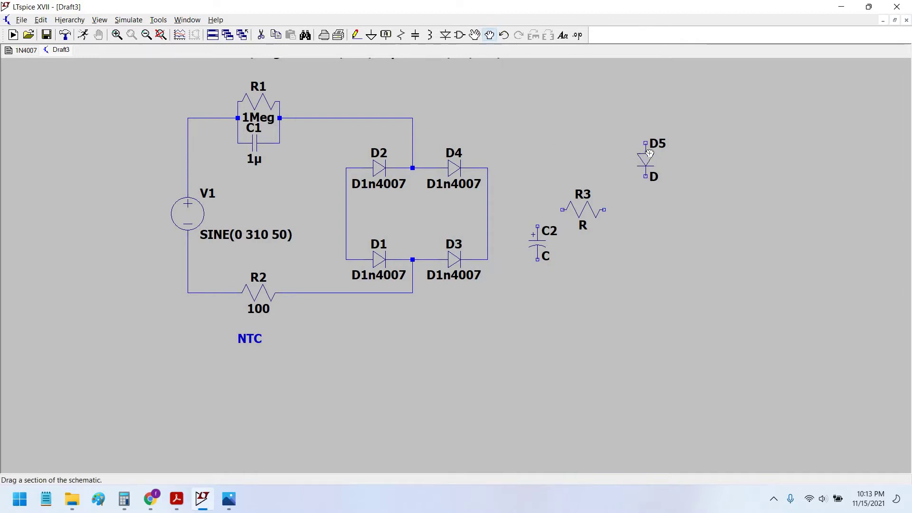
pyautogui.click(645, 160)
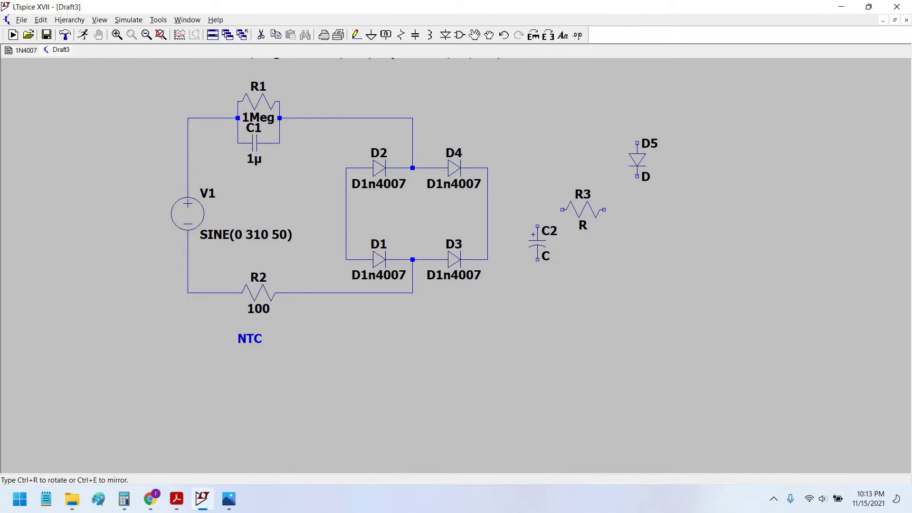
pyautogui.hotkey('ctrl', 'r')
pyautogui.hotkey('ctrl', 'r')
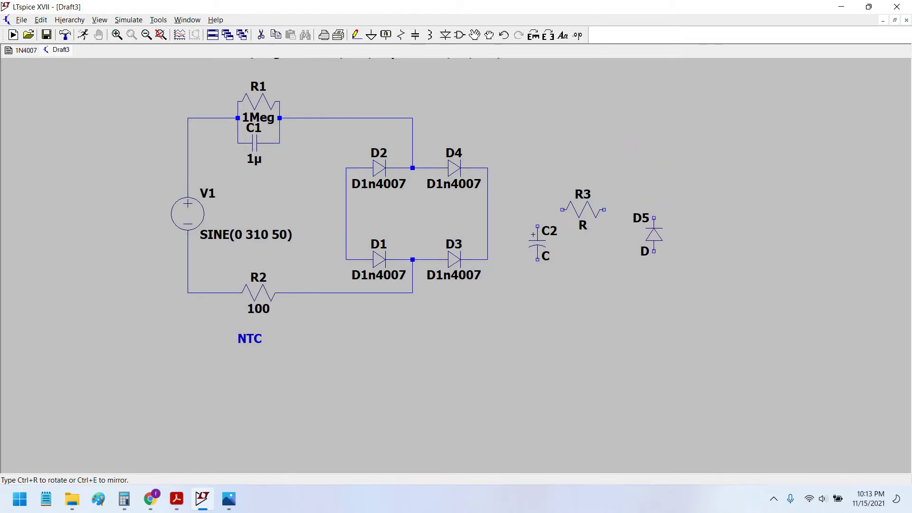
pyautogui.click(646, 243)
# Assign the 15 V OnSemi Zener model BZX84C15L to diode D5
pyautogui.rightClick(648, 242)
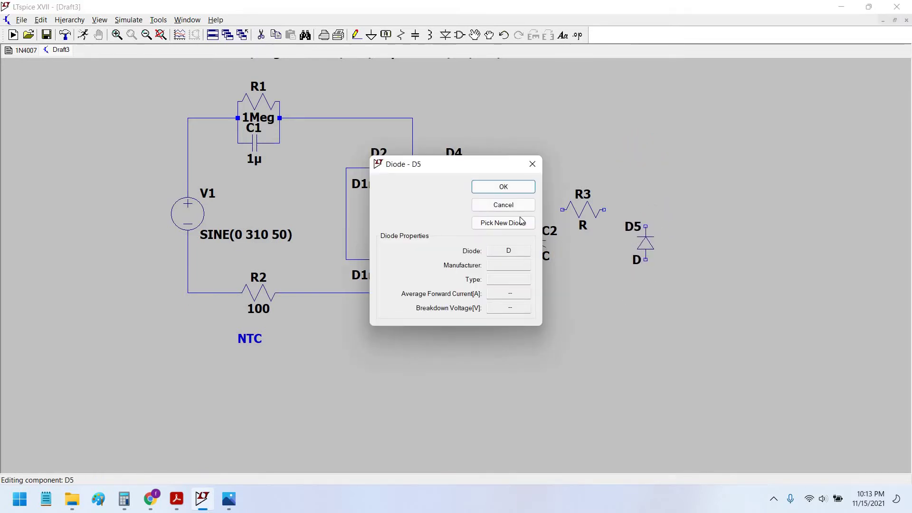
pyautogui.click(520, 221)
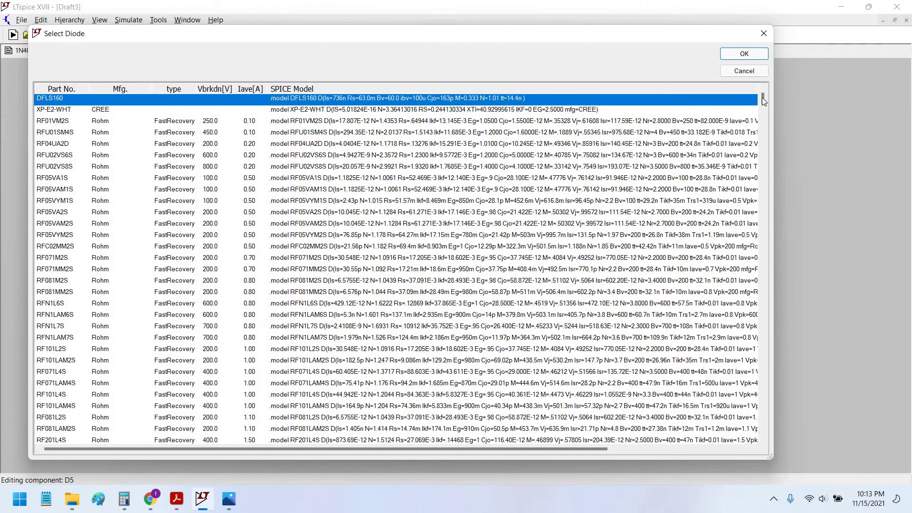
pyautogui.moveTo(762, 98); pyautogui.dragTo(777, 355)
pyautogui.scroll(-20, 284, 292)
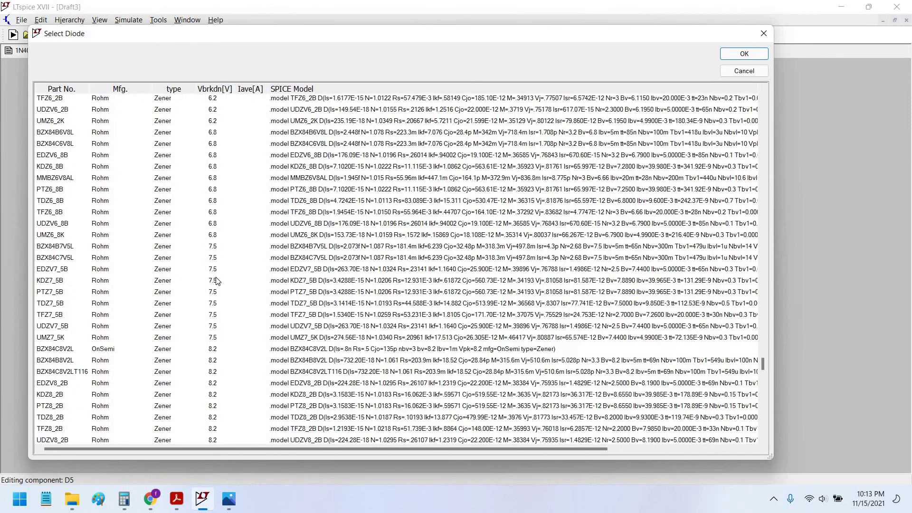
pyautogui.scroll(-11, 209, 282)
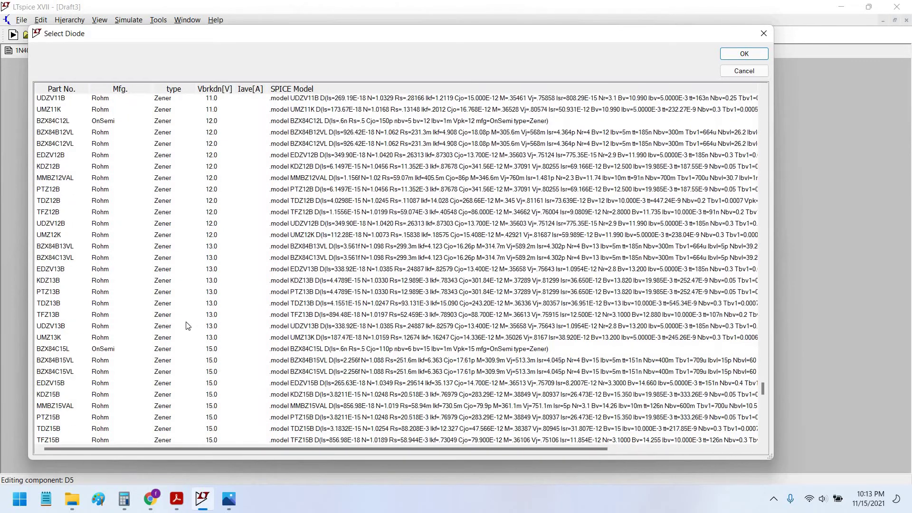
pyautogui.click(224, 315)
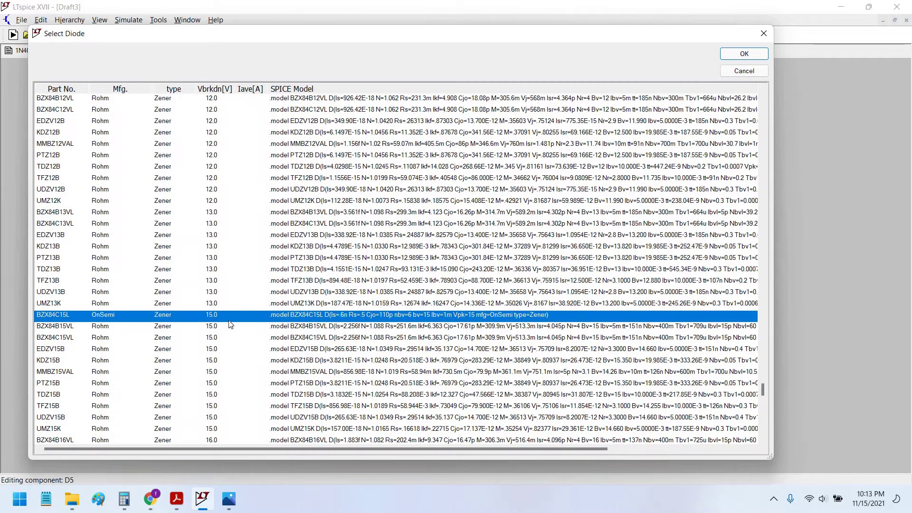
pyautogui.click(745, 53)
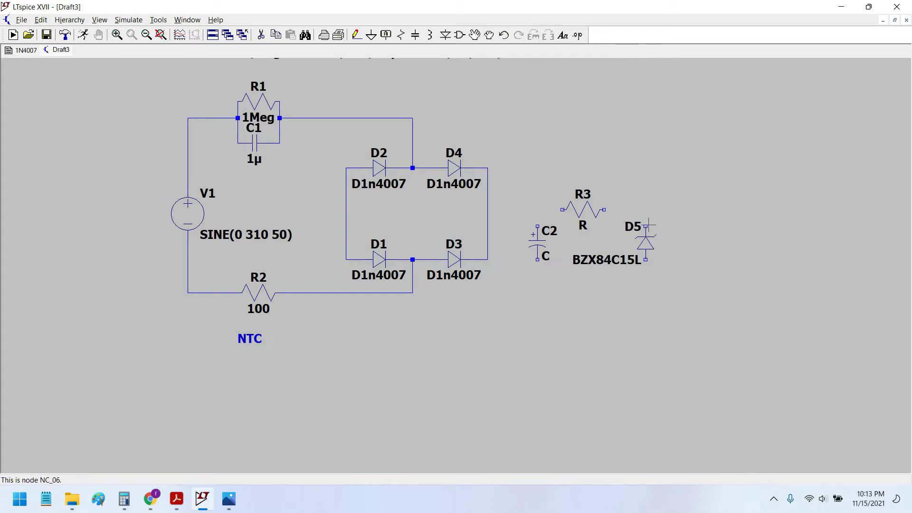
# Set R3's resistance to 220 ohms and C2's capacitance to 470u
pyautogui.rightClick(592, 219)
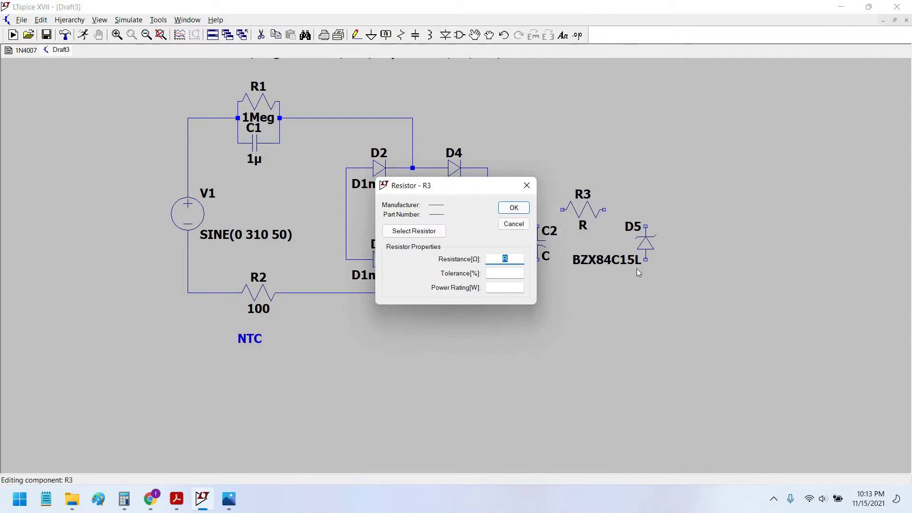
pyautogui.write('220')
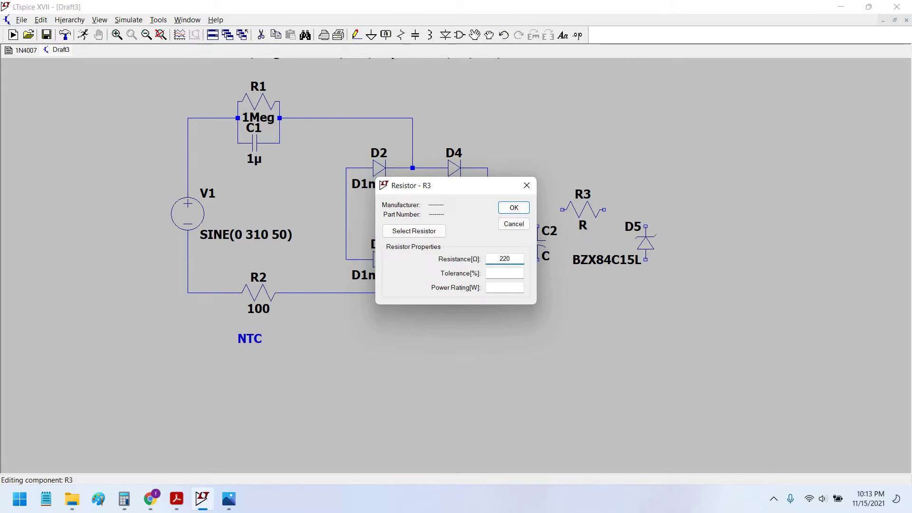
pyautogui.rightClick(545, 244)
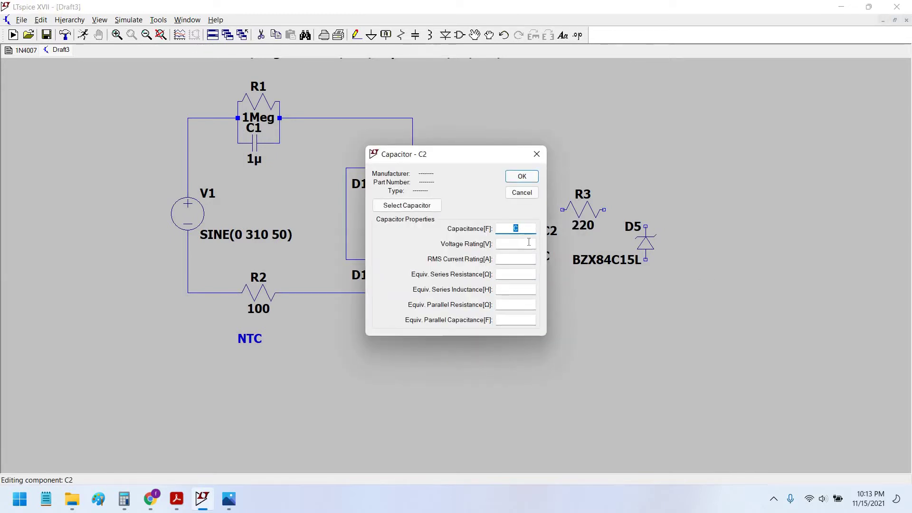
pyautogui.moveTo(432, 160); pyautogui.dragTo(357, 157)
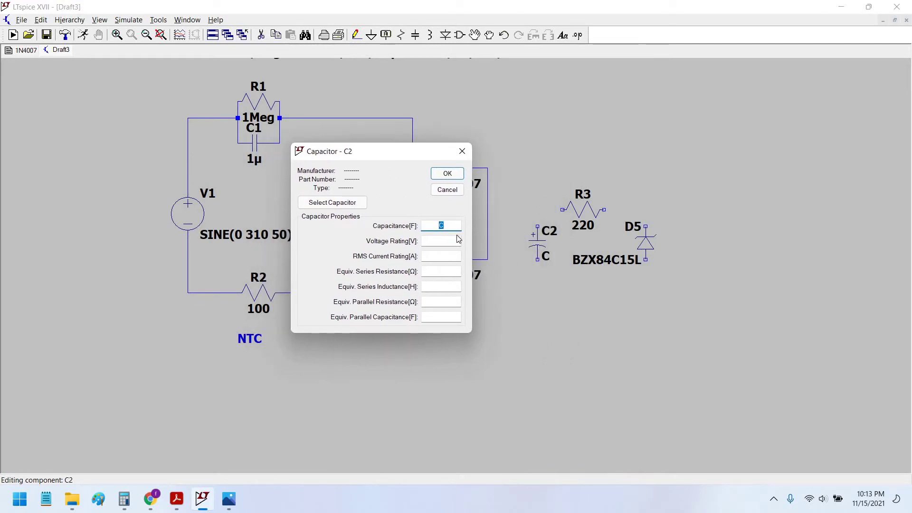
pyautogui.write('470u')
pyautogui.press('Return')
# Shift Zener diode D5 and resistor R3 farther right to leave more room beside C2
pyautogui.click(485, 37)
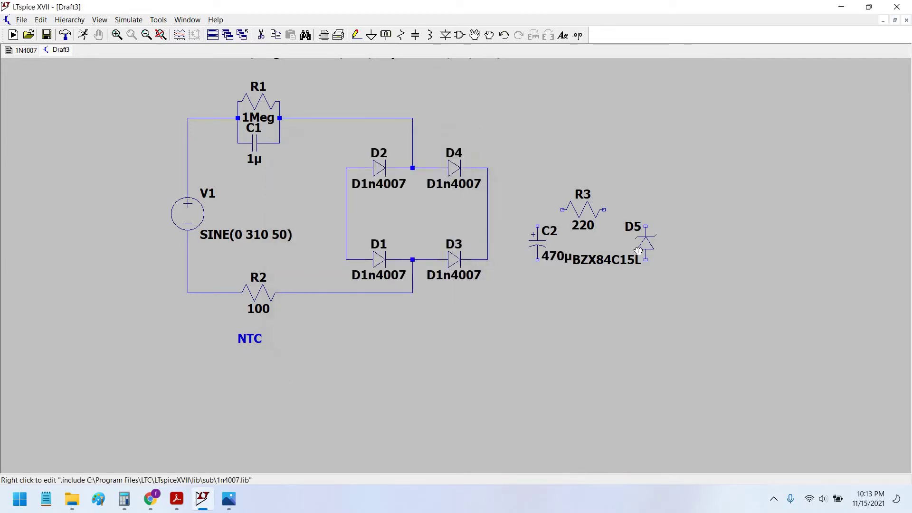
pyautogui.click(647, 245)
pyautogui.click(681, 245)
pyautogui.click(591, 206)
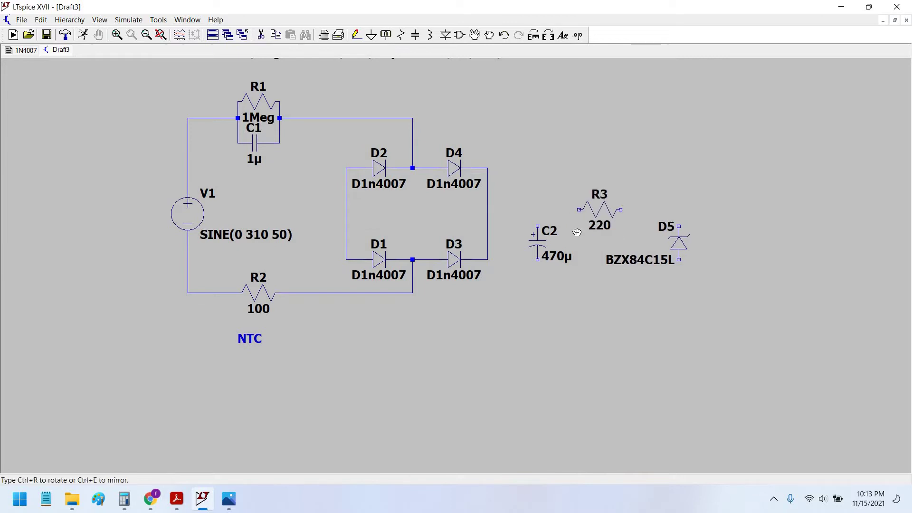
pyautogui.click(616, 205)
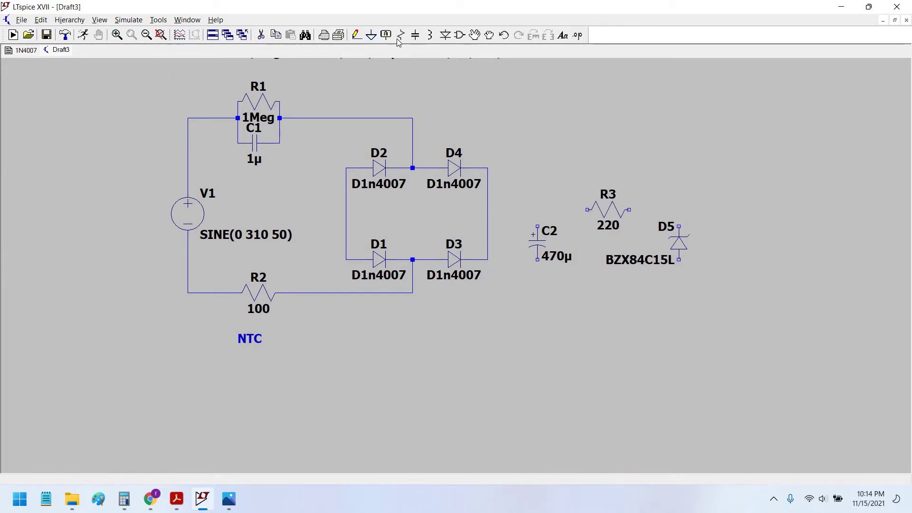
# Wire the bridge's D4–D3 output node to R3 and C2's positive terminal, and connect R3's other end to D5's cathode
pyautogui.click(356, 35)
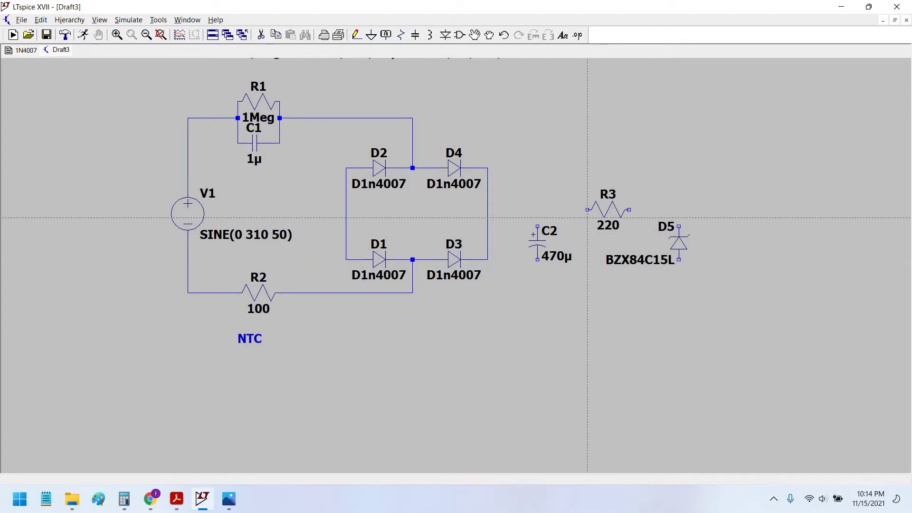
pyautogui.click(588, 209)
pyautogui.click(488, 210)
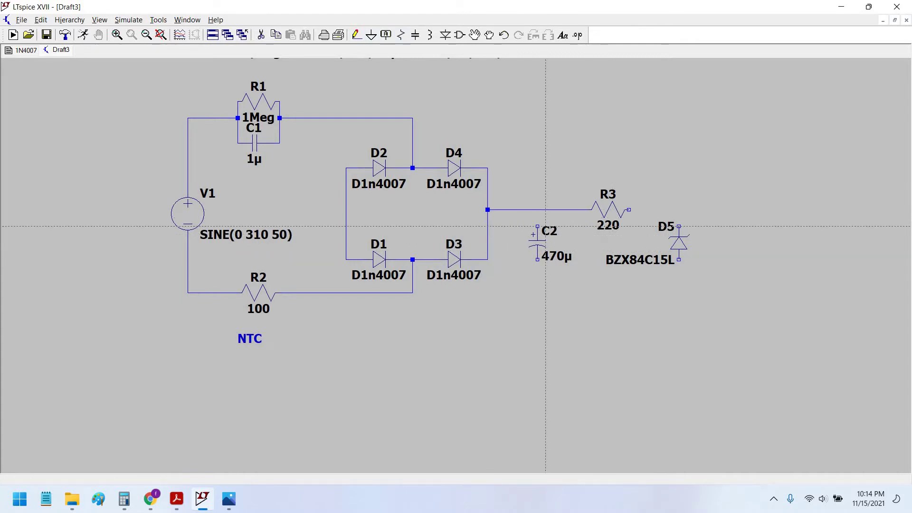
pyautogui.click(538, 226)
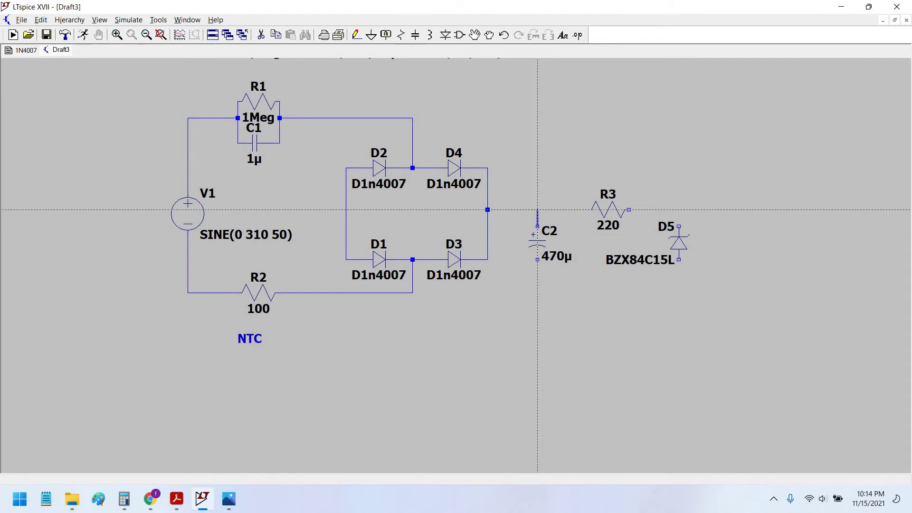
pyautogui.click(538, 209)
pyautogui.click(679, 227)
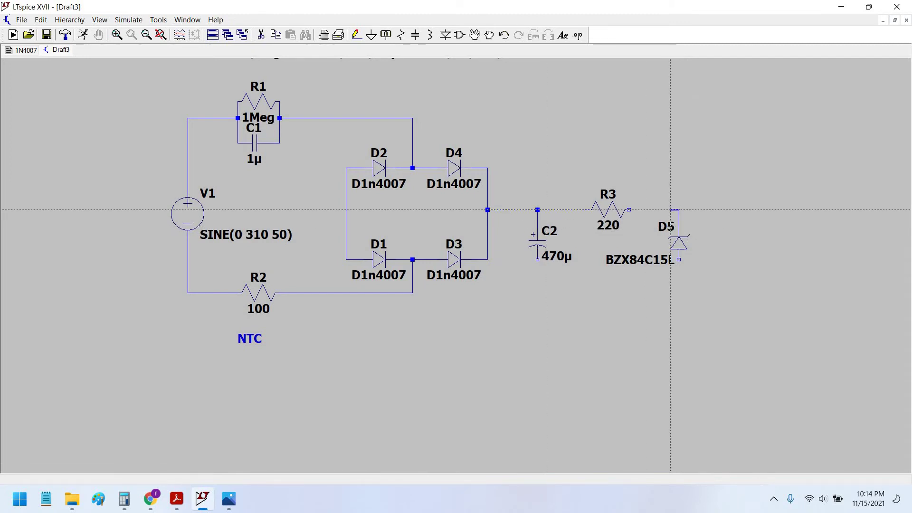
pyautogui.click(629, 209)
# Wire D5's anode along a return line below the circuit and up to the bridge's D2–D1 node
pyautogui.click(679, 259)
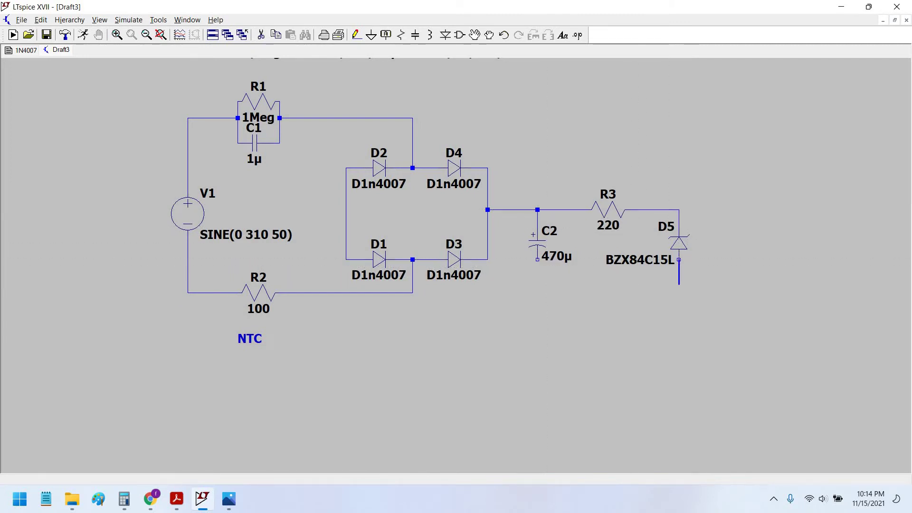
pyautogui.click(413, 293)
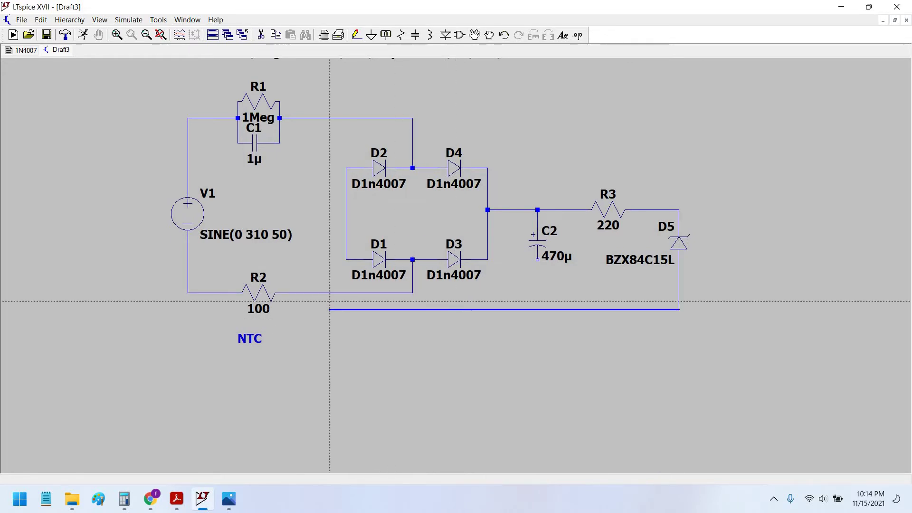
pyautogui.click(321, 310)
pyautogui.click(346, 218)
pyautogui.click(346, 167)
pyautogui.click(345, 259)
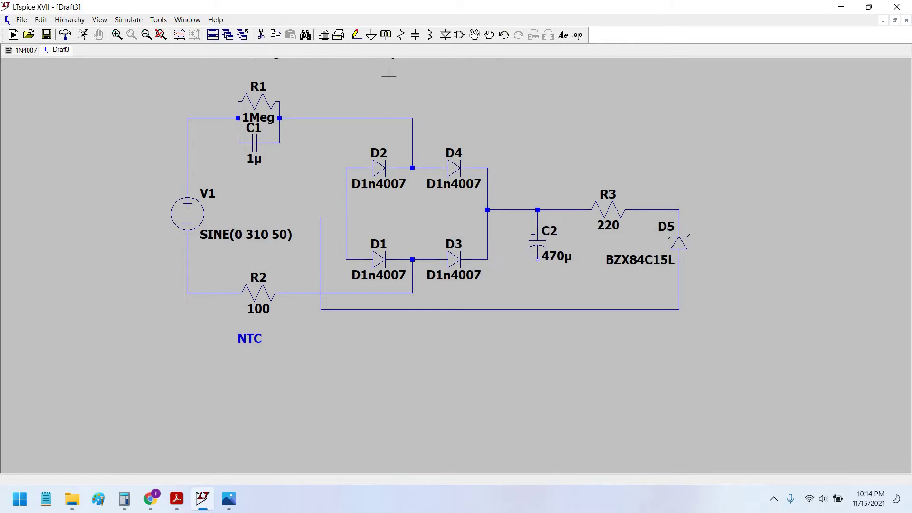
pyautogui.click(356, 37)
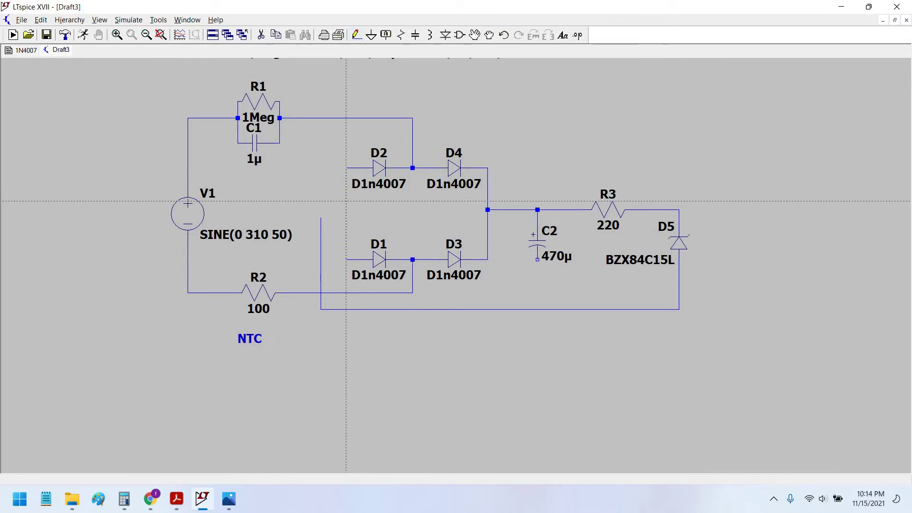
pyautogui.click(346, 210)
pyautogui.click(320, 217)
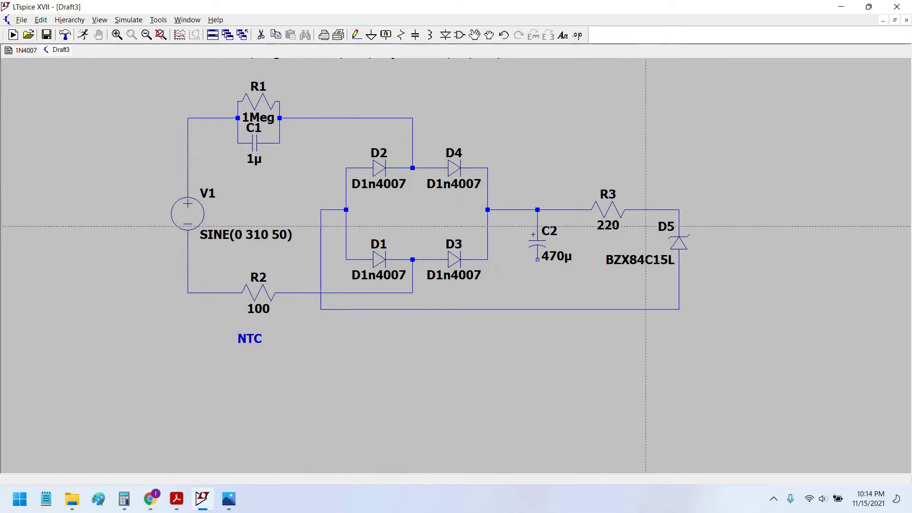
# Wire C2's negative terminal down to the return line
pyautogui.click(537, 259)
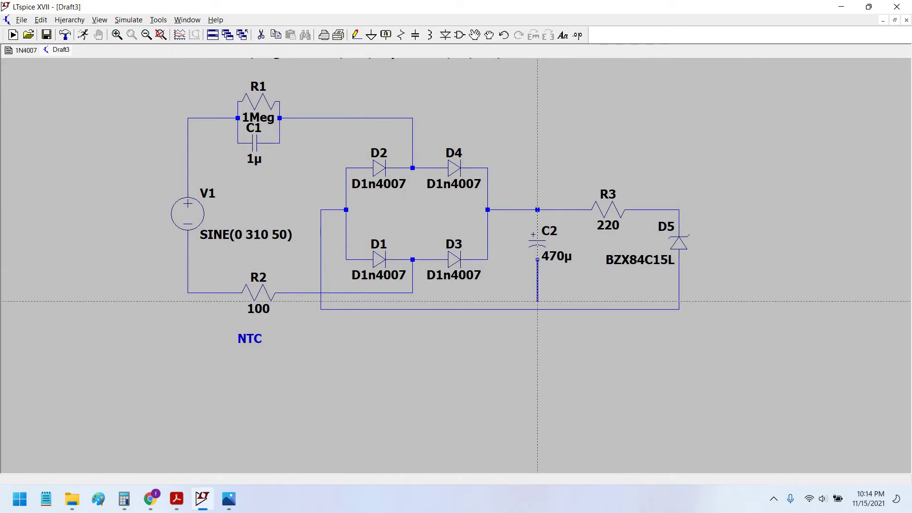
pyautogui.click(538, 309)
pyautogui.press('Escape')
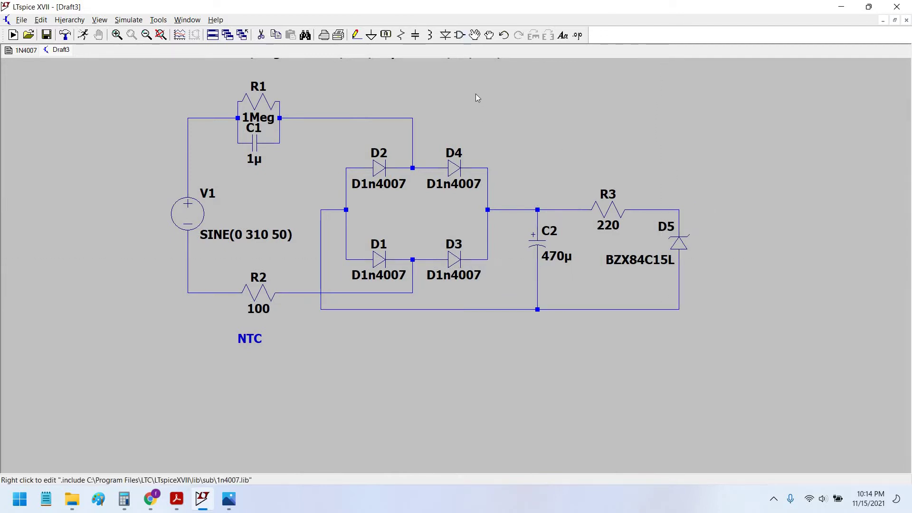
# Place a diode in the empty area above R3 and assign it the Nichia LED model NSPW500BS
pyautogui.press('F2')
pyautogui.press('Escape')
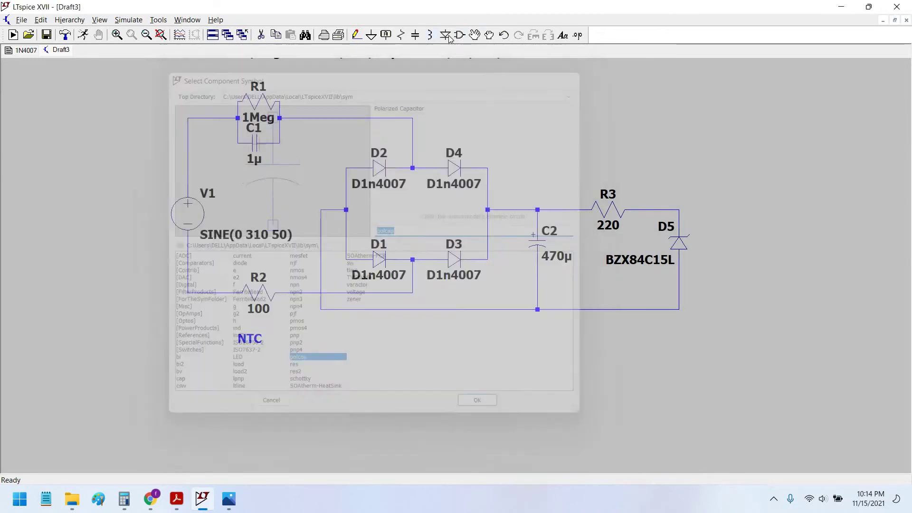
pyautogui.click(448, 36)
pyautogui.click(620, 95)
pyautogui.rightClick(621, 110)
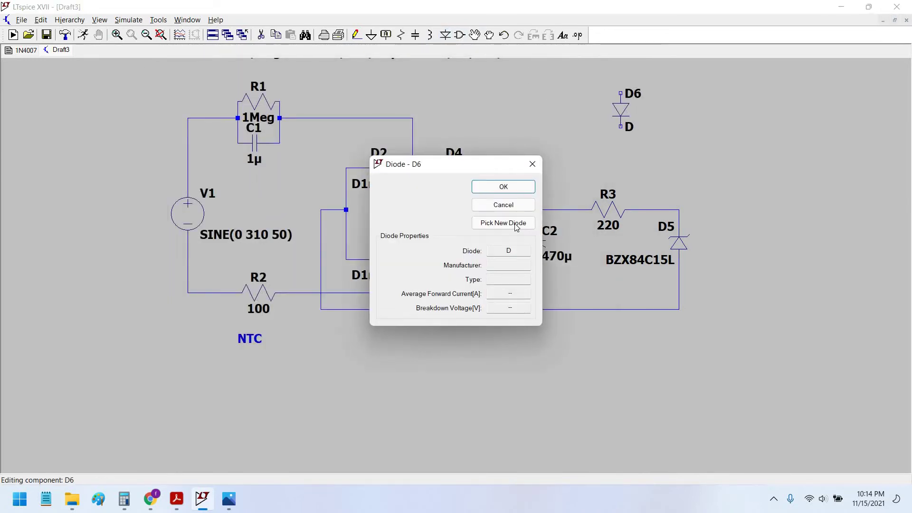
pyautogui.click(516, 227)
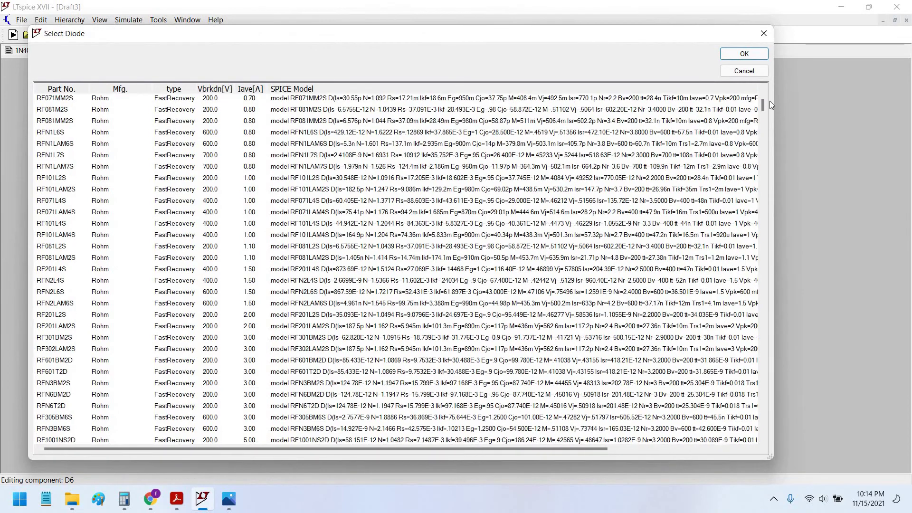
pyautogui.moveTo(763, 105); pyautogui.dragTo(763, 155)
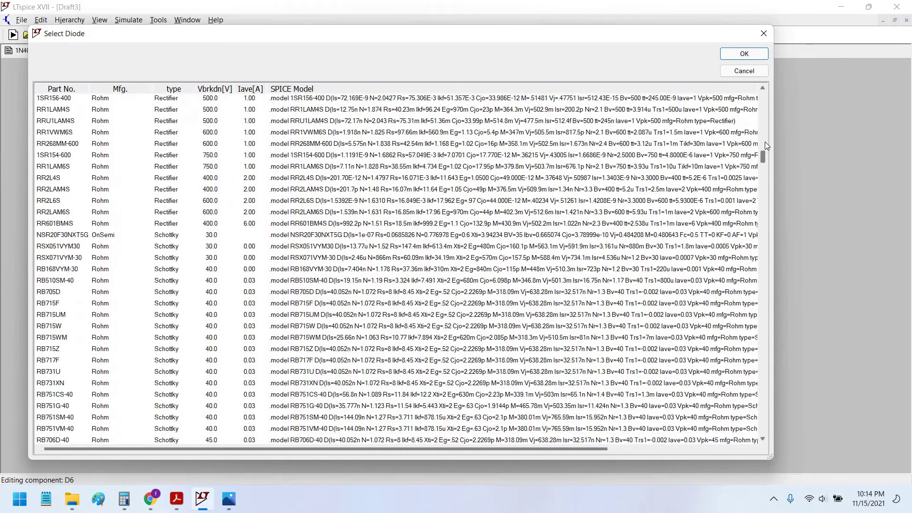
pyautogui.scroll(12, 339, 227)
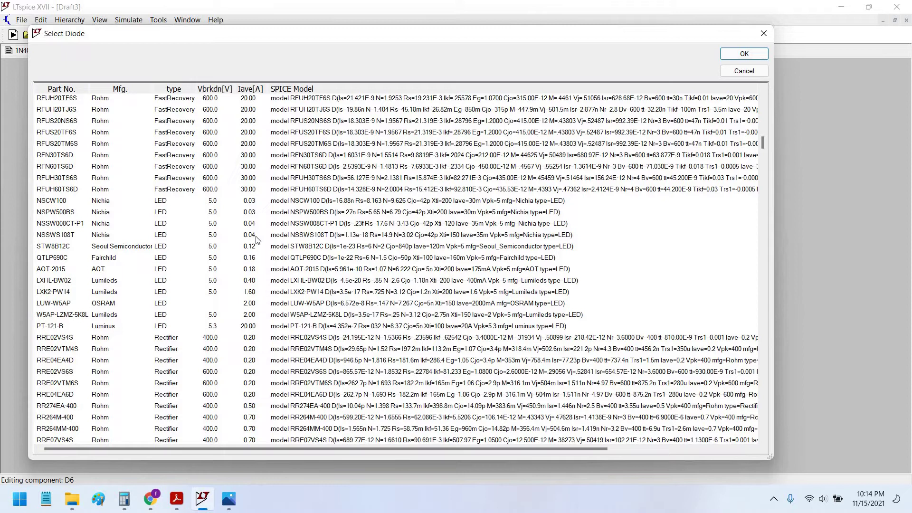
pyautogui.click(255, 214)
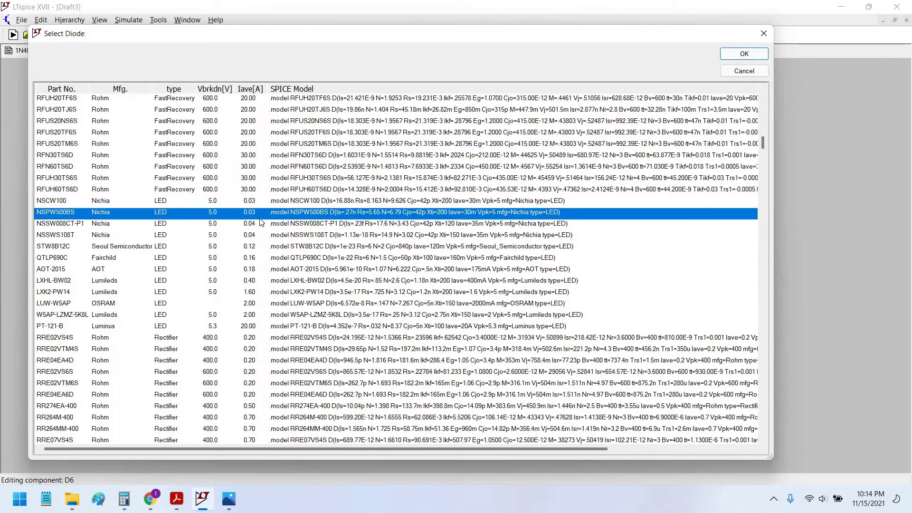
pyautogui.click(745, 53)
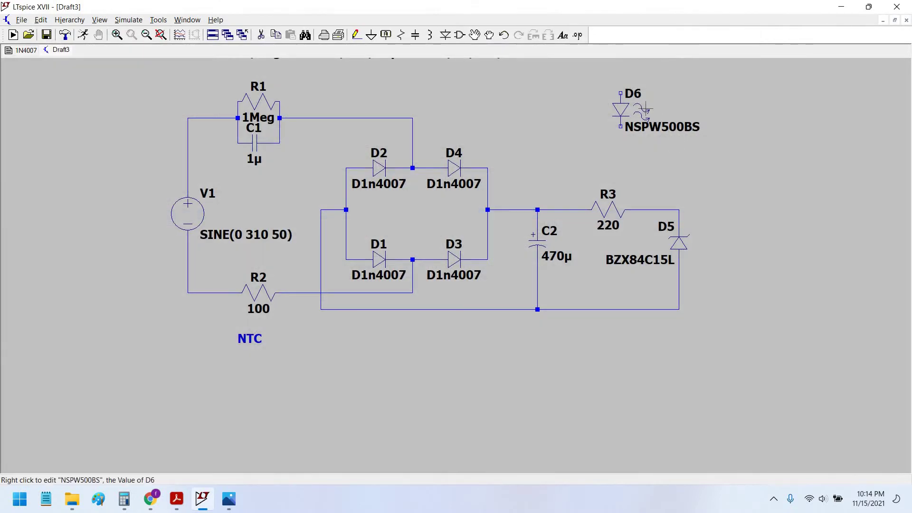
# Move LED D6 to the lower right of Zener D5 and place a vertical resistor directly above it
pyautogui.scroll(-1, 646, 110)
pyautogui.scroll(4, 646, 110)
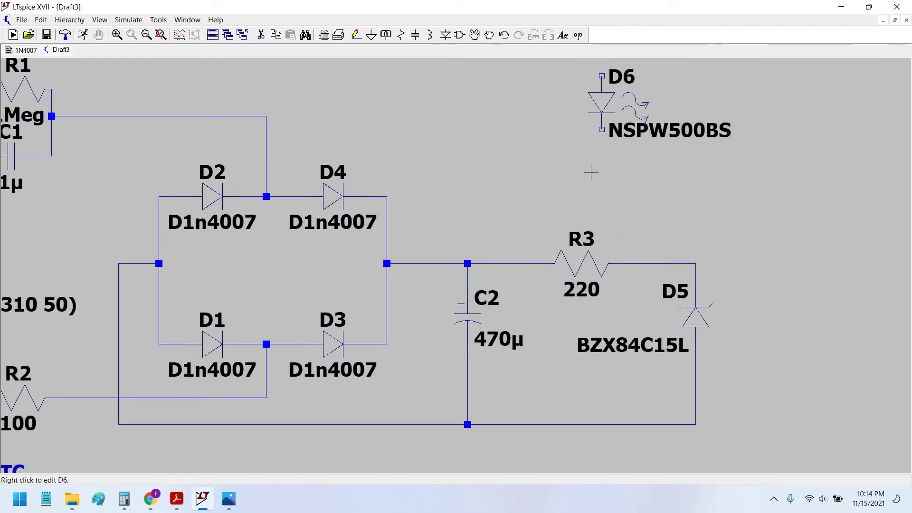
pyautogui.scroll(-3, 591, 173)
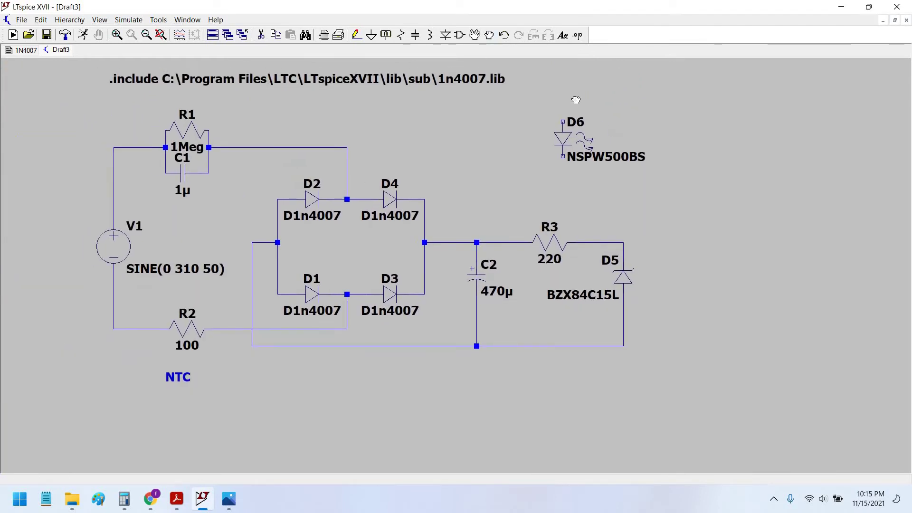
pyautogui.click(565, 138)
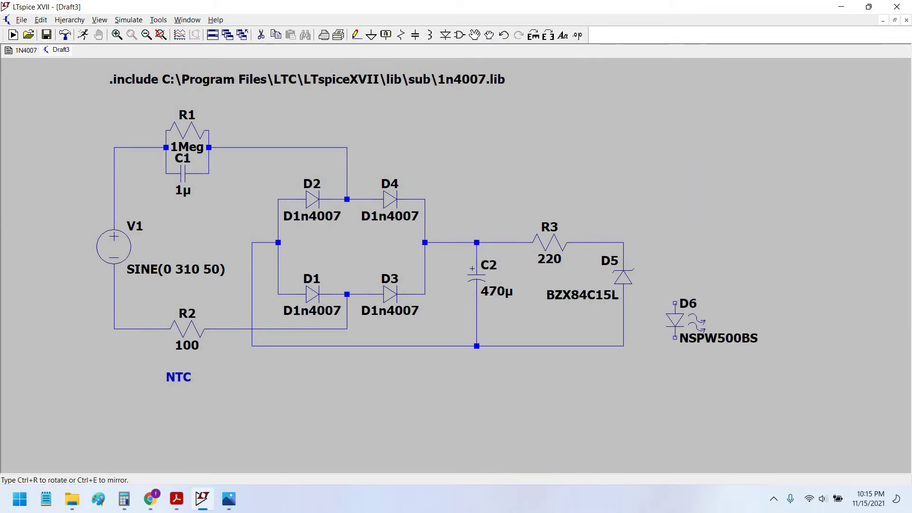
pyautogui.click(675, 321)
pyautogui.click(403, 36)
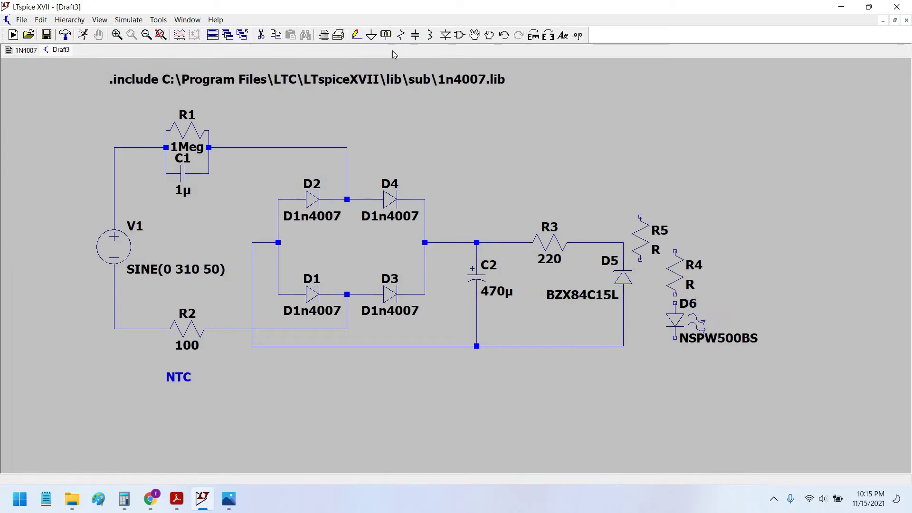
pyautogui.press('Escape')
# Wire R4 in series with LED D6 and connect the branch in parallel with Zener D5
pyautogui.click(675, 303)
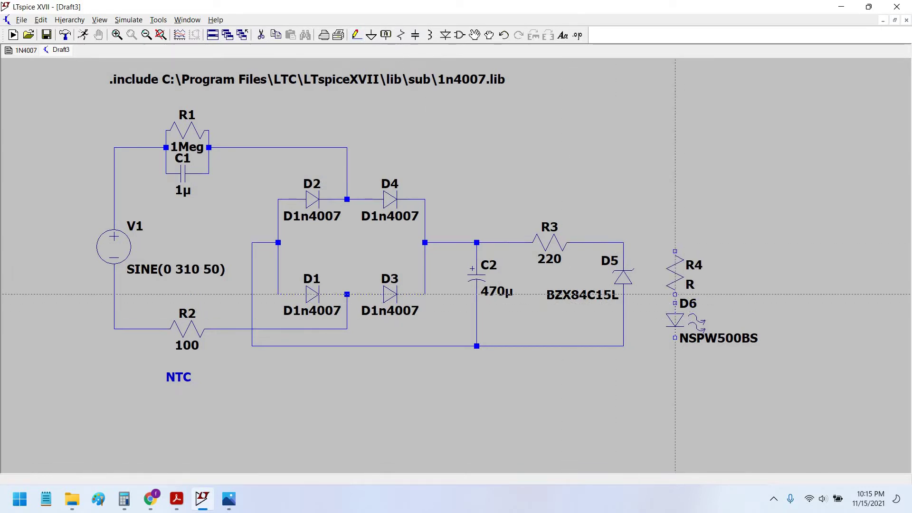
pyautogui.click(675, 295)
pyautogui.click(675, 250)
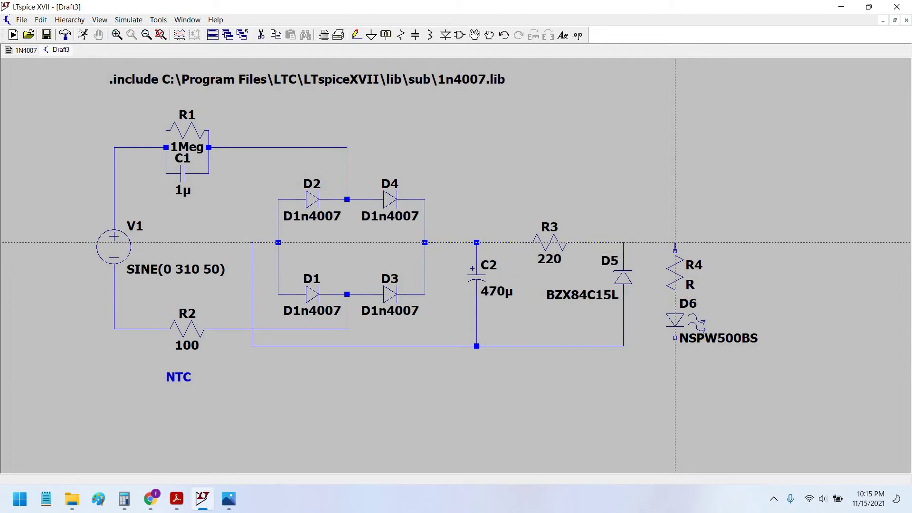
pyautogui.click(624, 242)
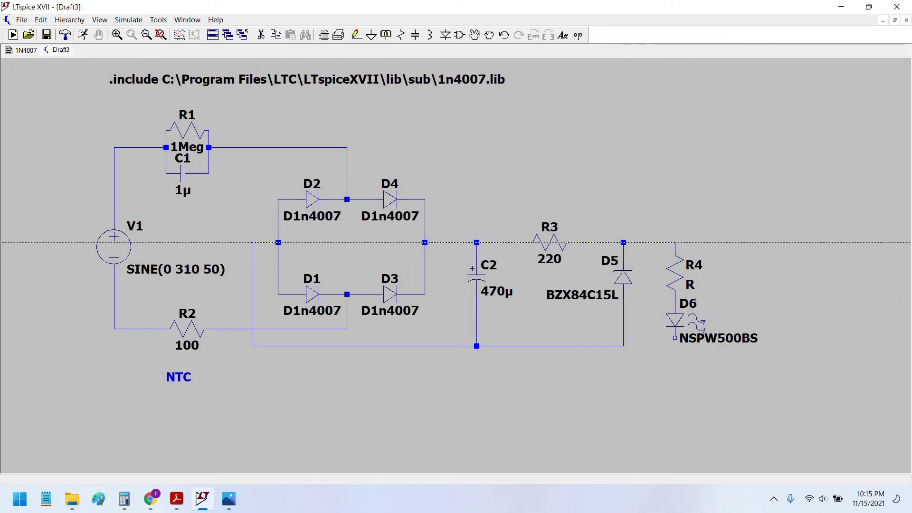
pyautogui.click(675, 337)
pyautogui.click(624, 346)
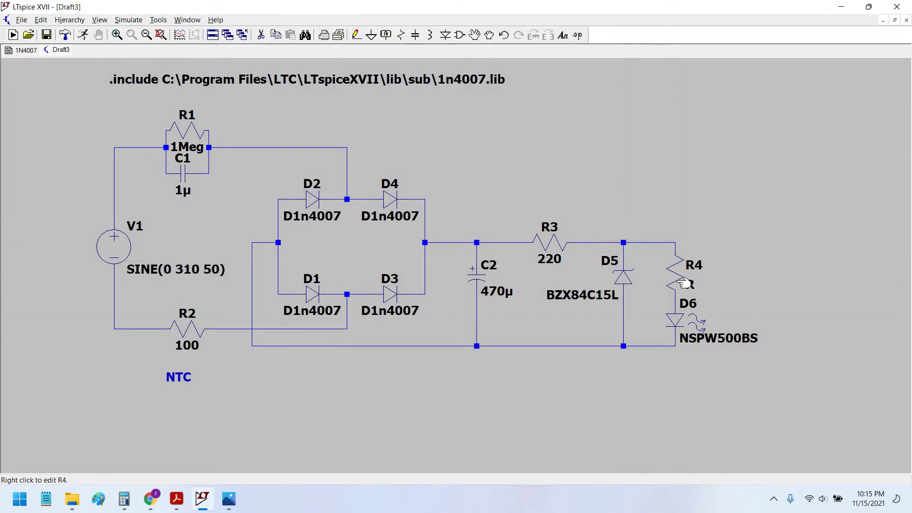
# Set R4's resistance to 1k
pyautogui.rightClick(682, 258)
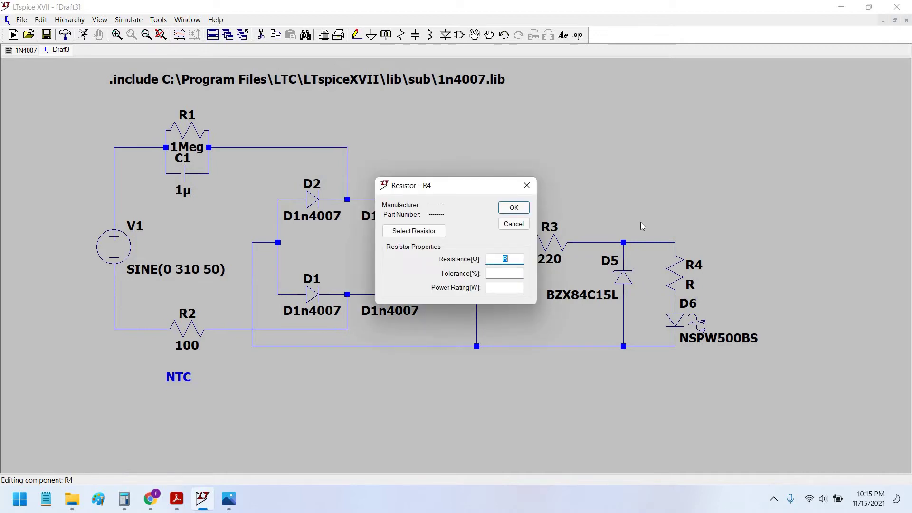
pyautogui.write('1k')
pyautogui.press('Return')
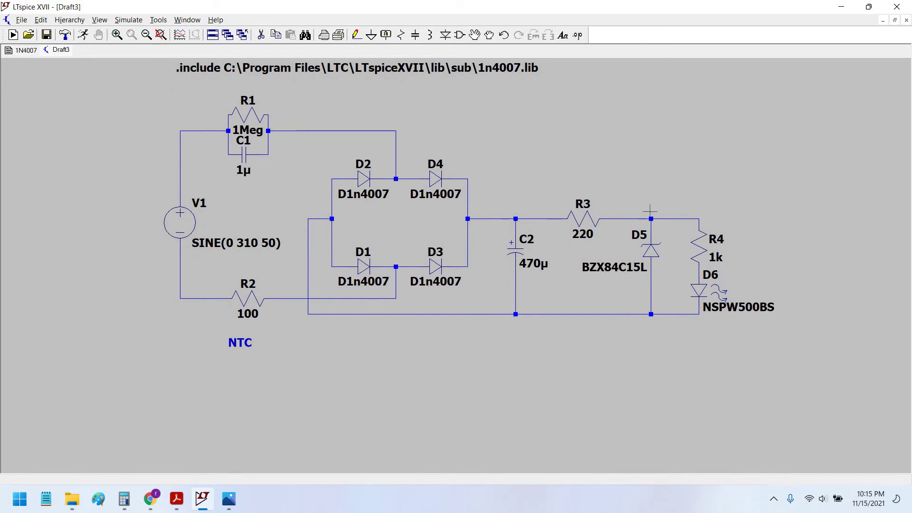
# Place a ground symbol below C2 and wire it to the return line
pyautogui.click(370, 37)
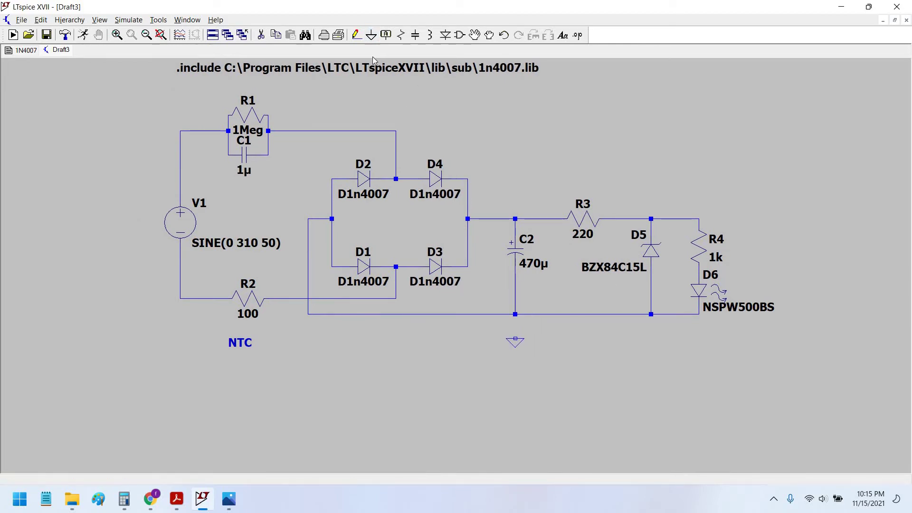
pyautogui.click(356, 35)
pyautogui.click(515, 338)
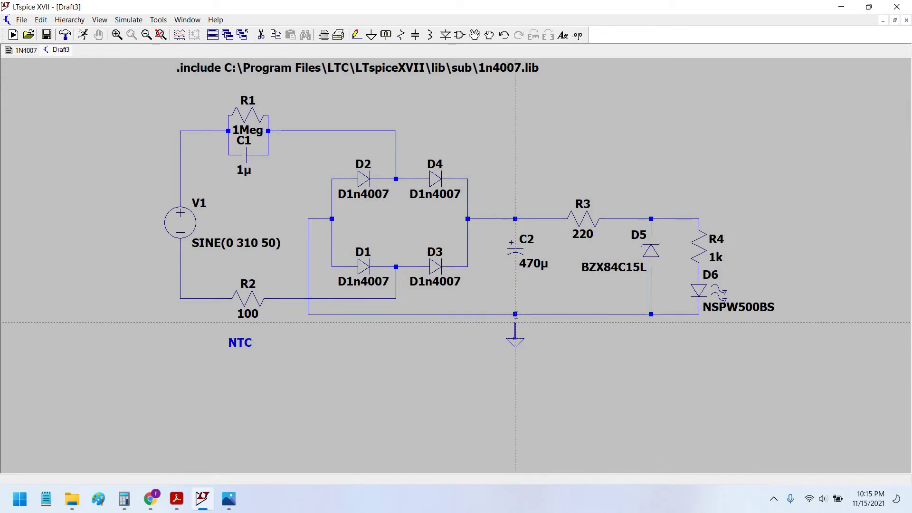
pyautogui.click(515, 314)
pyautogui.moveTo(399, 375); pyautogui.dragTo(316, 377)
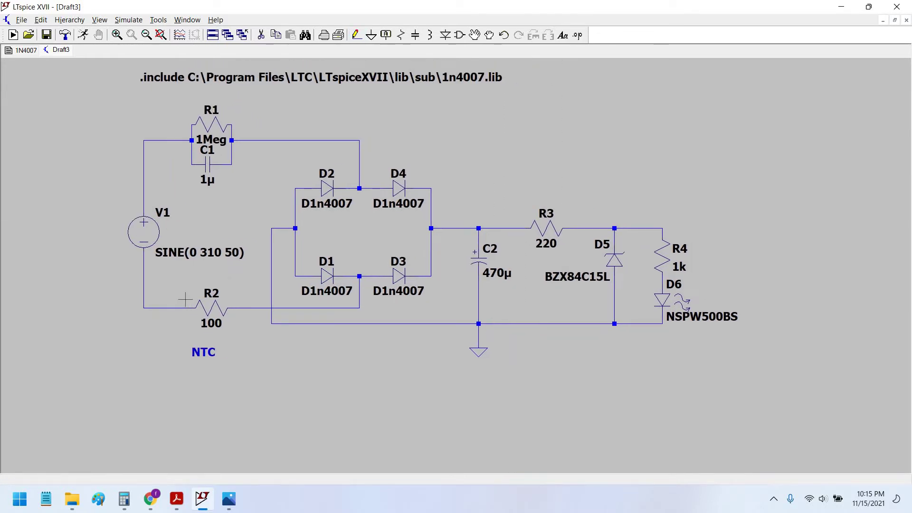
pyautogui.moveTo(218, 215); pyautogui.dragTo(205, 212)
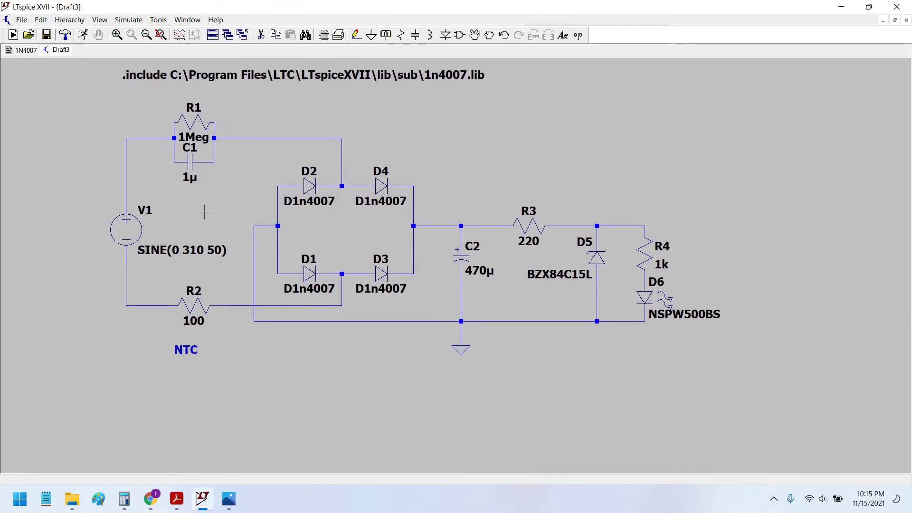
pyautogui.click(84, 35)
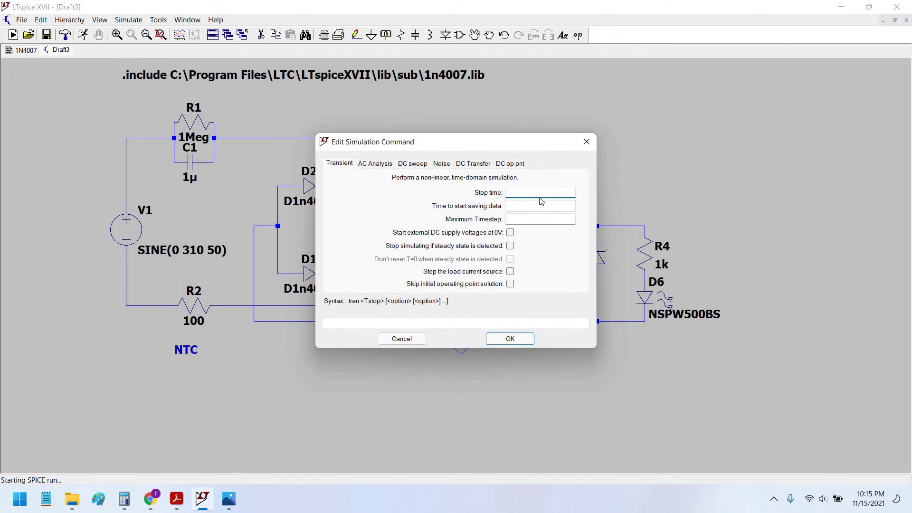
pyautogui.moveTo(431, 142); pyautogui.dragTo(330, 121)
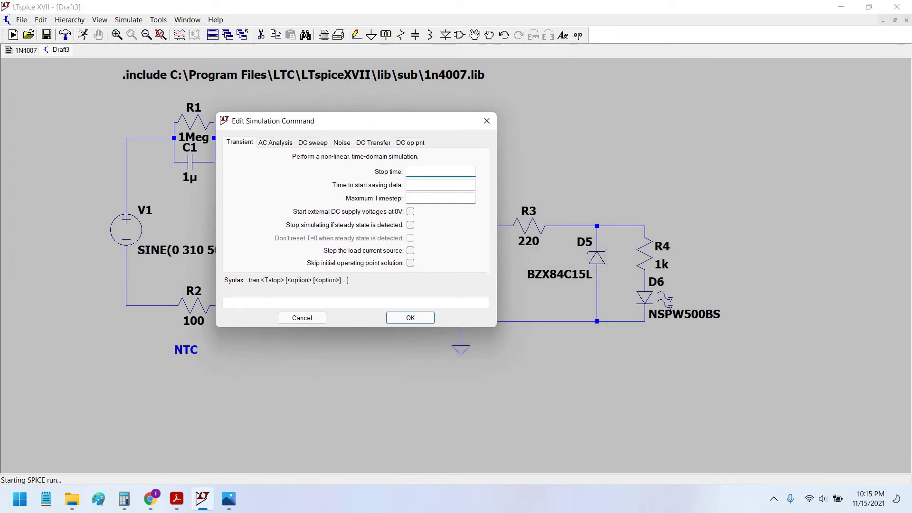
pyautogui.press('Return')
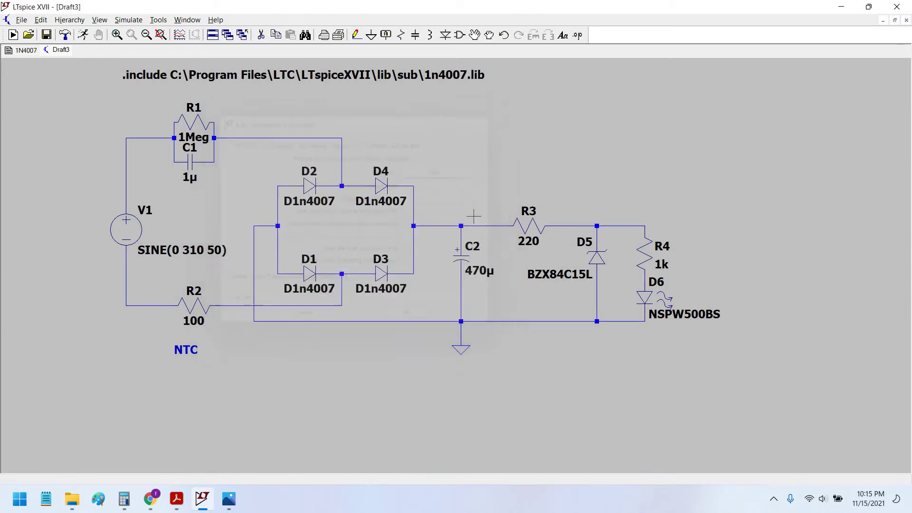
# Run a 100m transient simulation and label the node at the top of R4 as out
pyautogui.scroll(3, 507, 277)
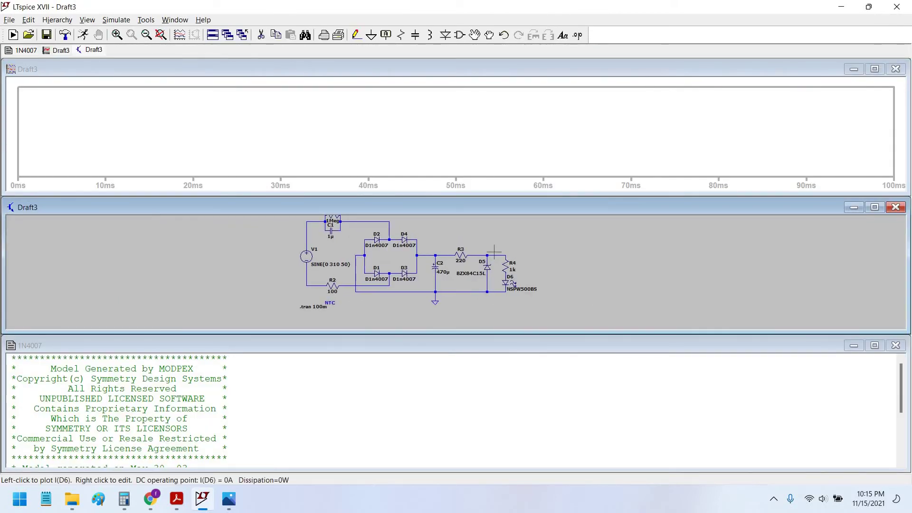
pyautogui.scroll(1, 530, 263)
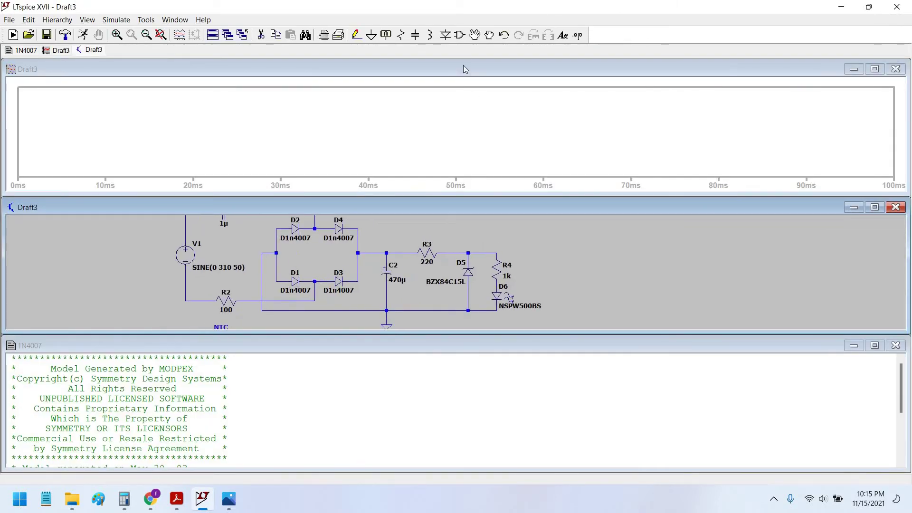
pyautogui.click(386, 36)
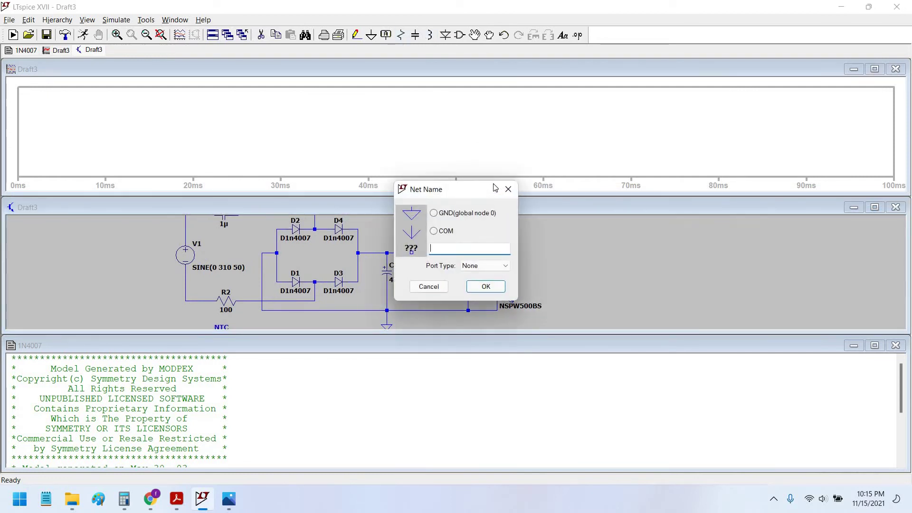
pyautogui.press('Return')
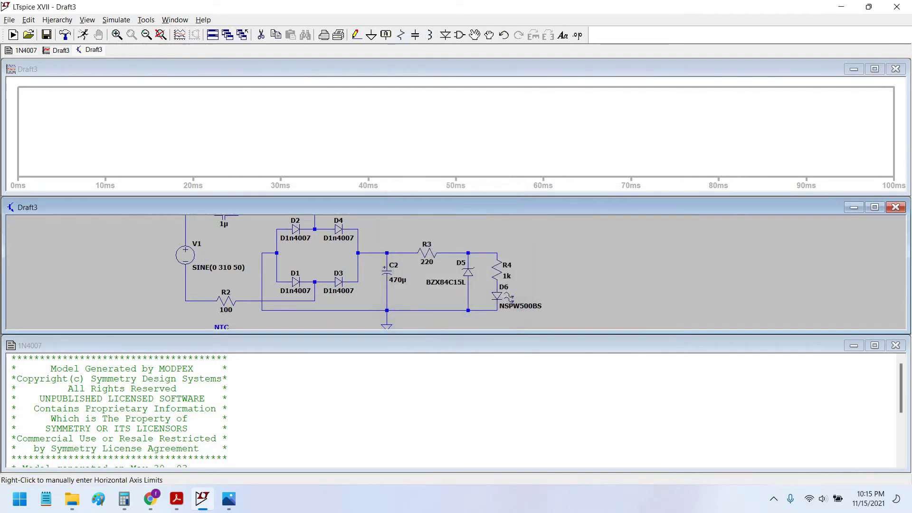
pyautogui.click(497, 253)
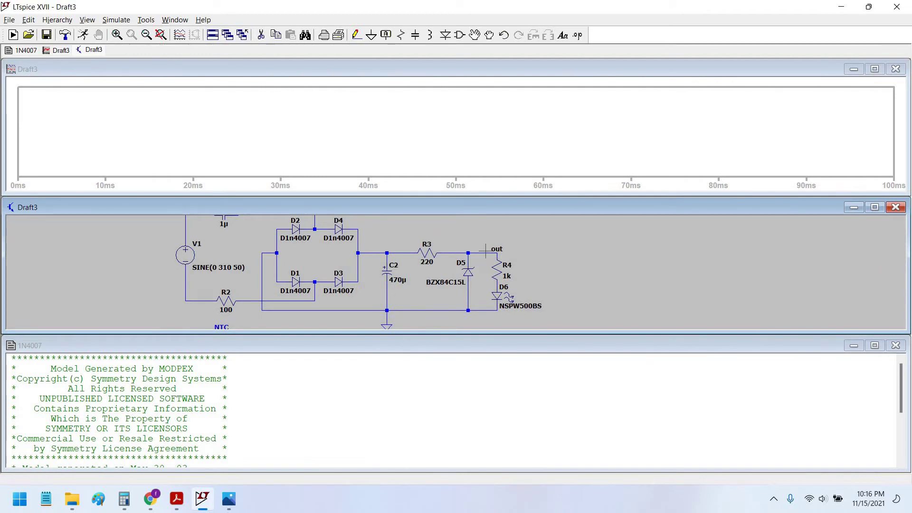
# Rerun the simulation, plot the voltage of the out node and maximize the waveform window
pyautogui.moveTo(487, 251); pyautogui.dragTo(484, 246)
pyautogui.click(83, 35)
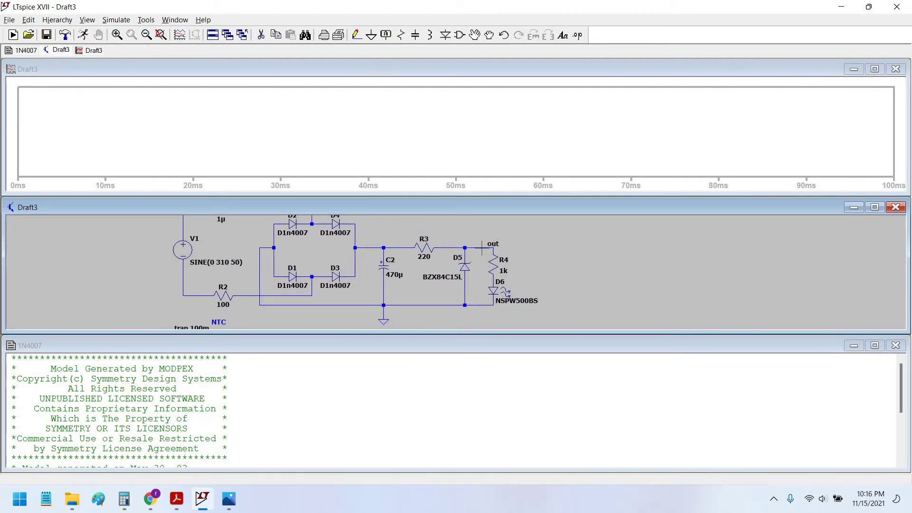
pyautogui.click(486, 246)
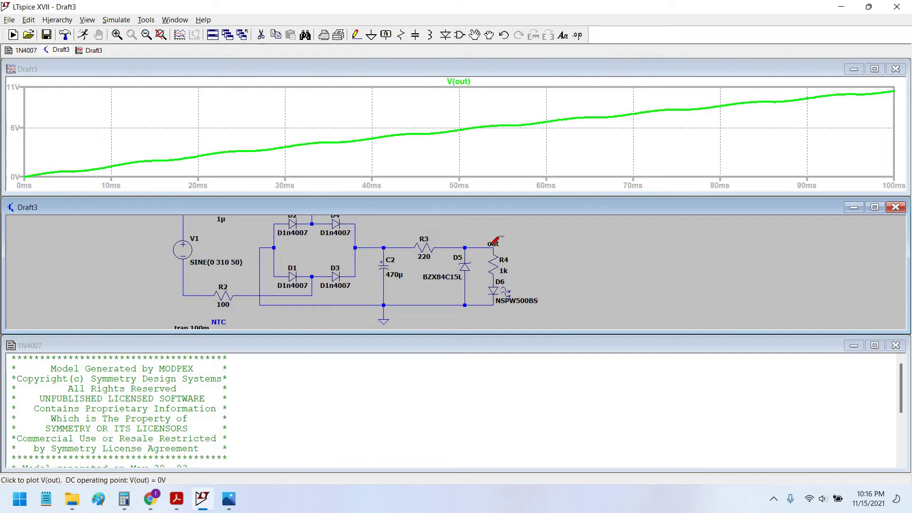
pyautogui.click(875, 70)
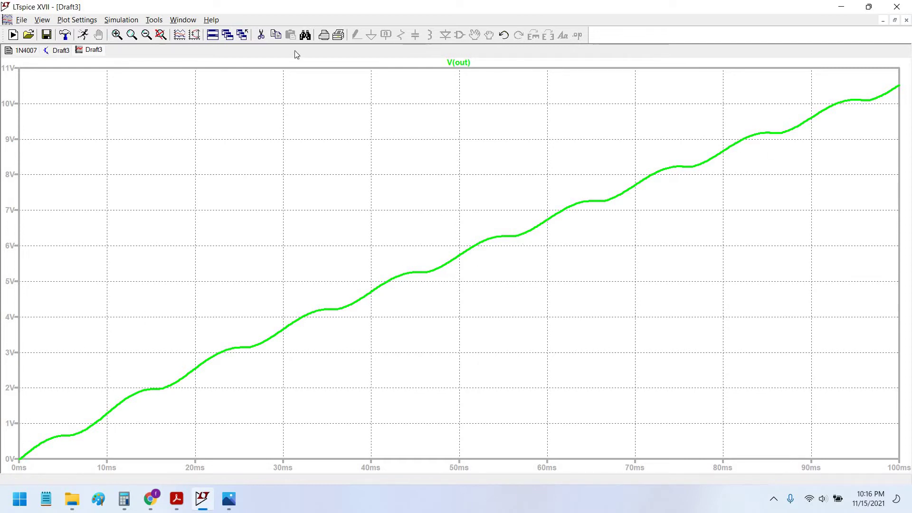
# Set the transient stop time to 1000m and rerun the simulation
pyautogui.click(60, 50)
pyautogui.scroll(4, 381, 267)
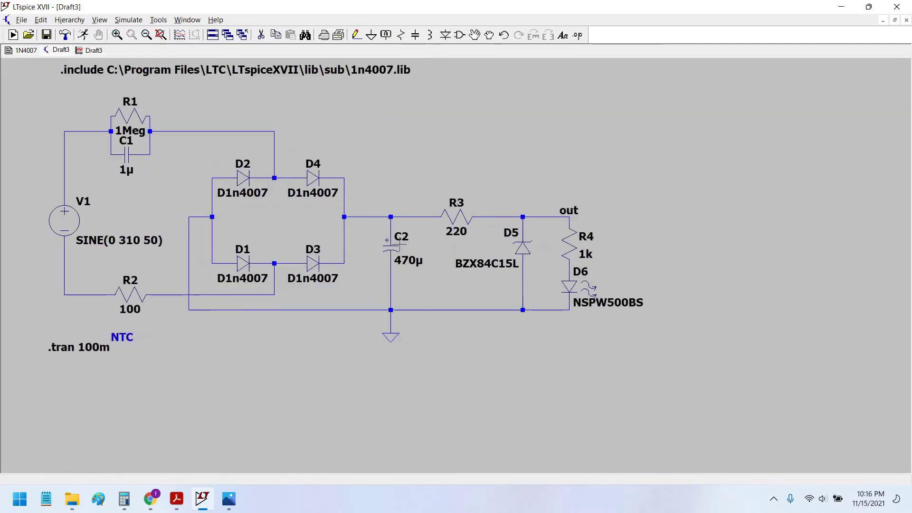
pyautogui.scroll(-2, 397, 251)
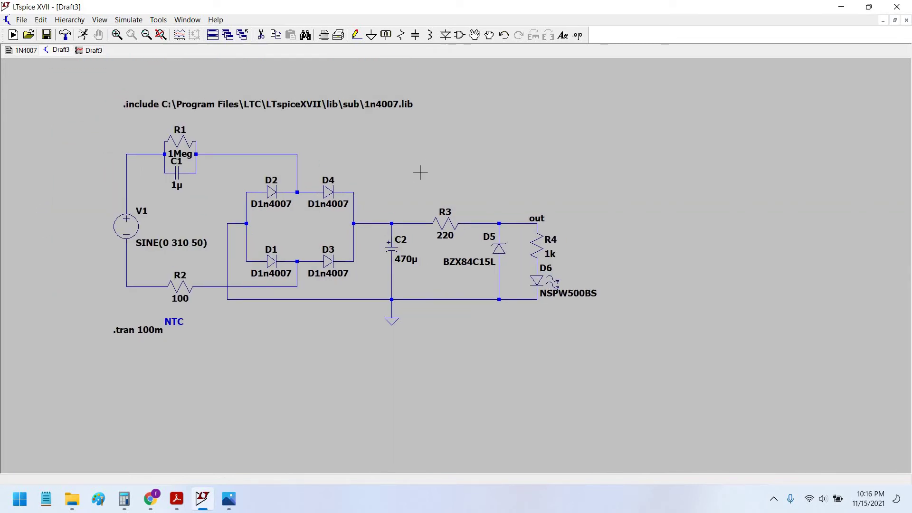
pyautogui.click(90, 50)
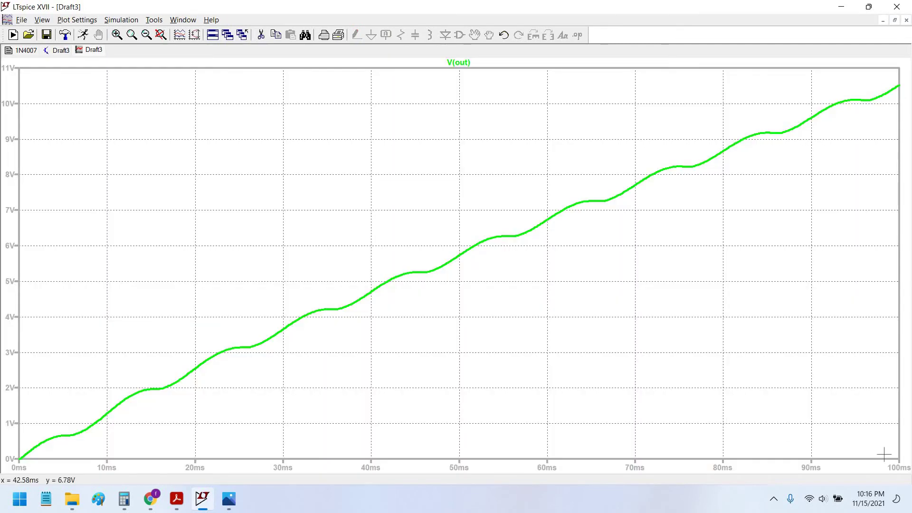
pyautogui.click(58, 50)
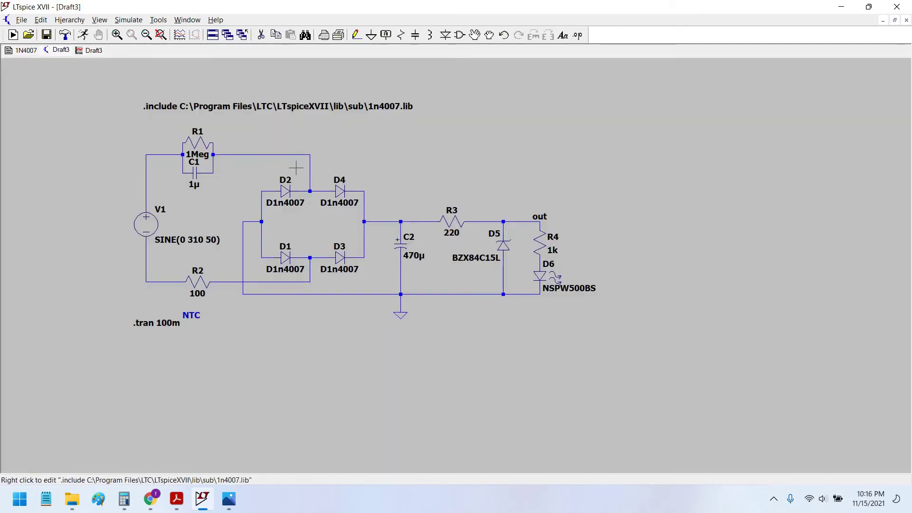
pyautogui.scroll(1, 301, 163)
pyautogui.moveTo(395, 153); pyautogui.dragTo(412, 155)
pyautogui.scroll(1, 395, 212)
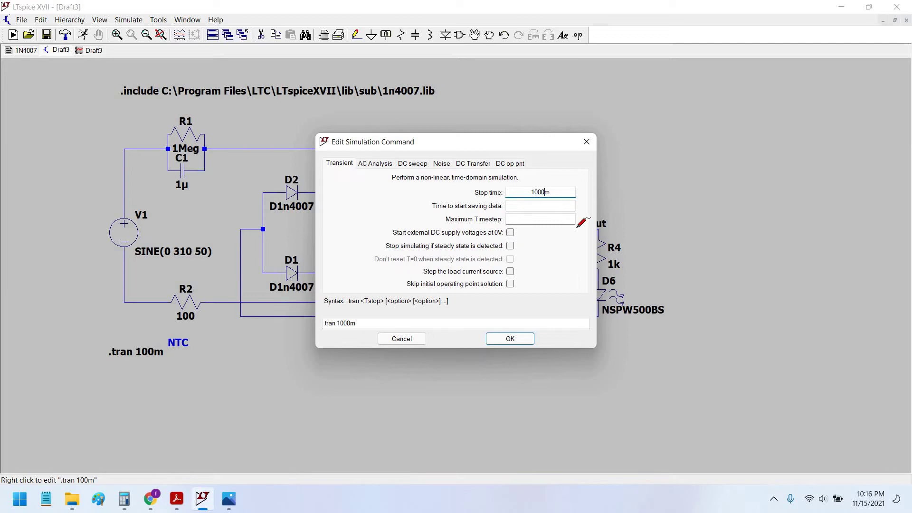
pyautogui.press('Return')
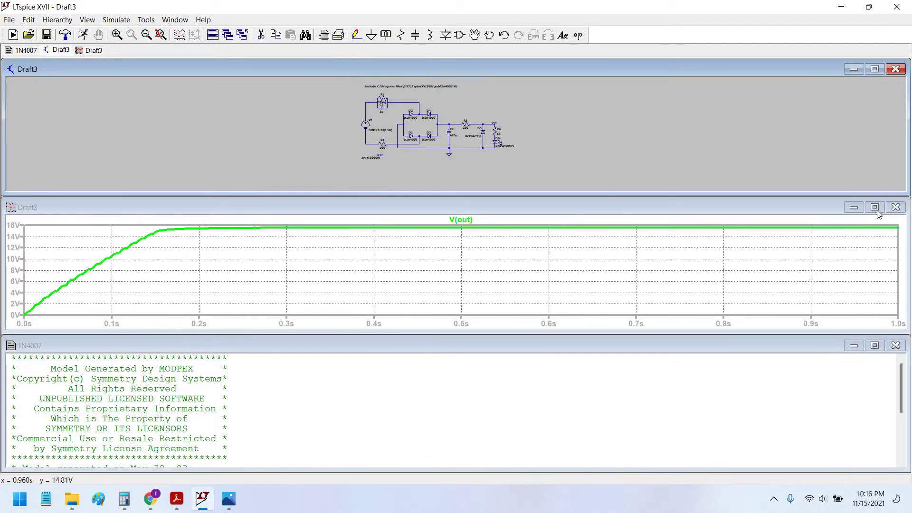
# Maximize the waveform plot and place a measuring cursor on V(out) at about 161 ms
pyautogui.click(418, 240)
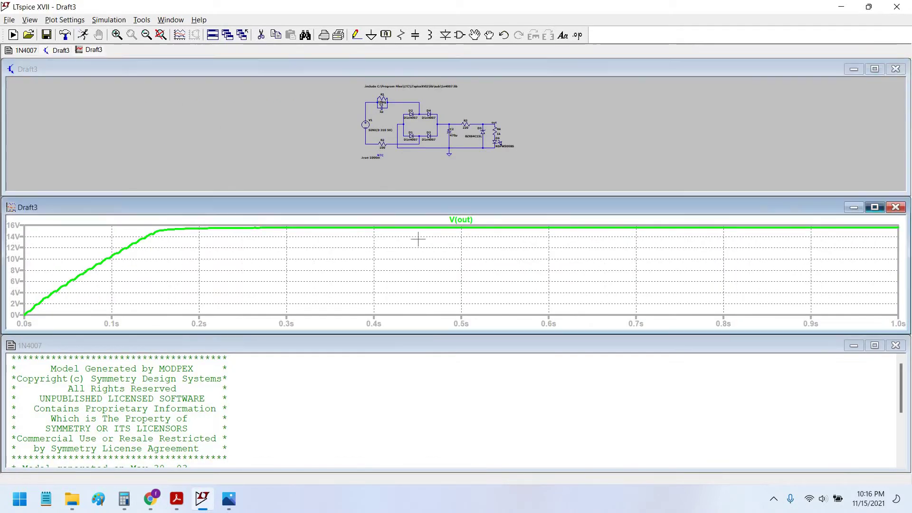
pyautogui.doubleClick(422, 207)
pyautogui.click(470, 62)
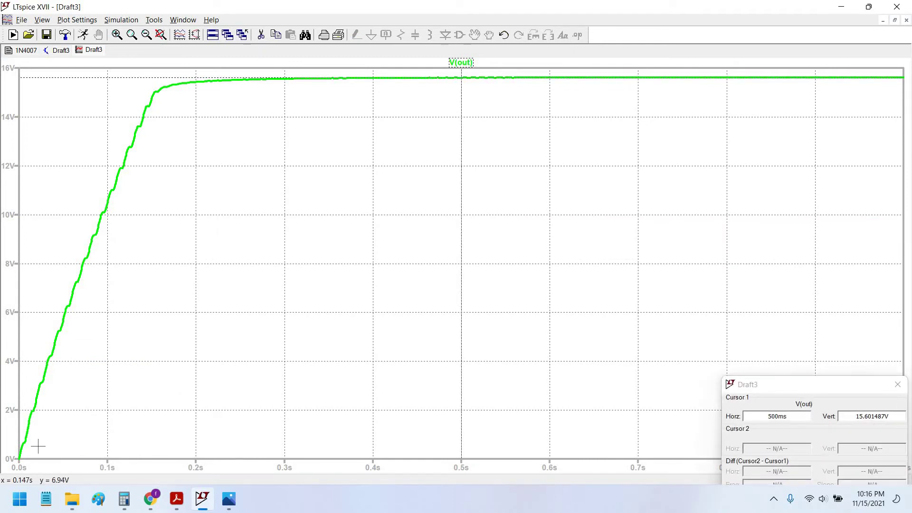
pyautogui.moveTo(462, 81)
pyautogui.mouseDown()
pyautogui.moveTo(135, 206)
pyautogui.moveTo(102, 206)
pyautogui.moveTo(43, 287)
pyautogui.moveTo(162, 152)
pyautogui.mouseUp()
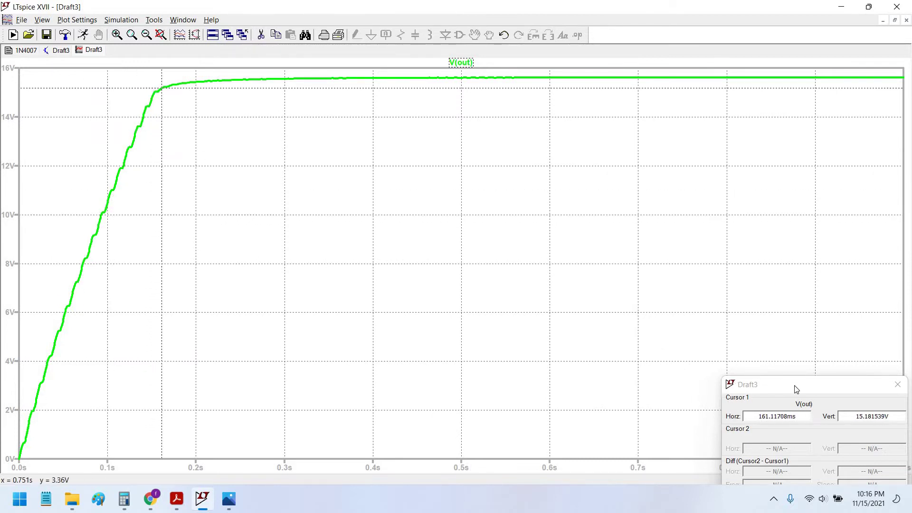
pyautogui.moveTo(794, 387); pyautogui.dragTo(539, 257)
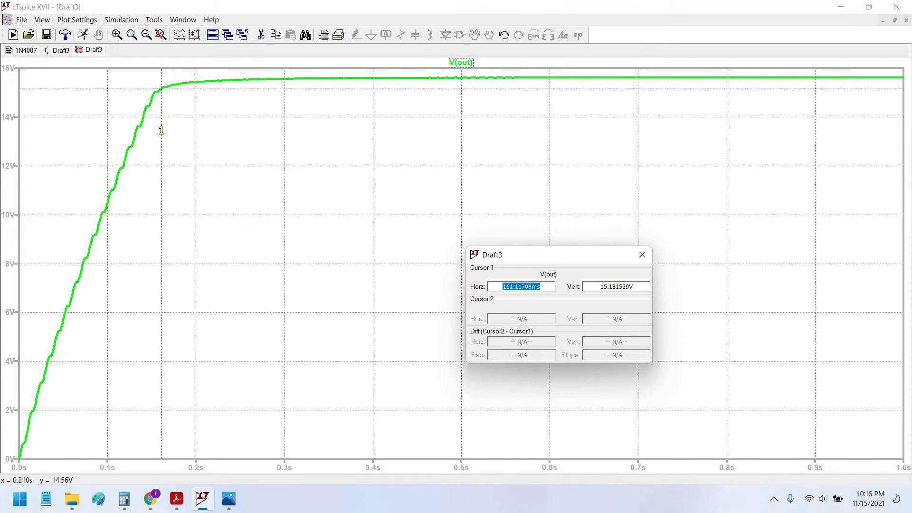
# Read V(out) with the cursor at about 198 ms, 555 ms and 500 ms
pyautogui.moveTo(171, 126); pyautogui.dragTo(195, 118)
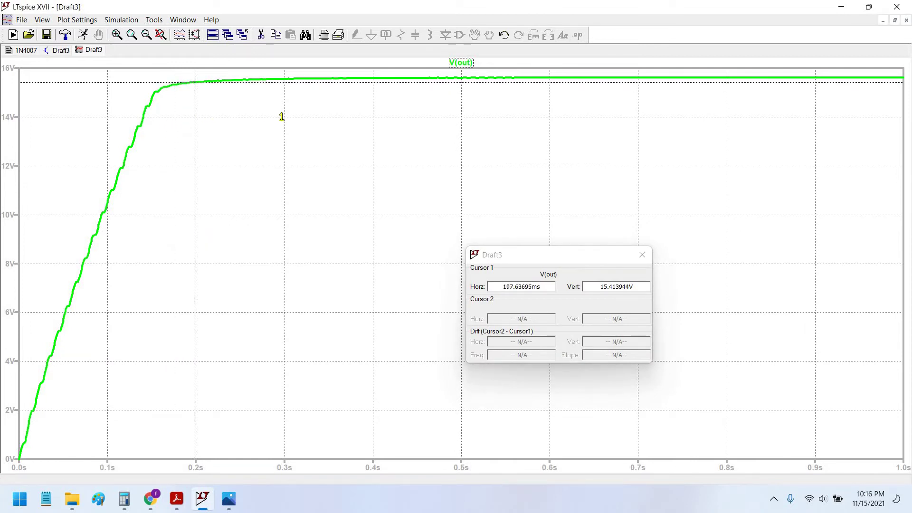
pyautogui.moveTo(281, 117); pyautogui.dragTo(511, 118)
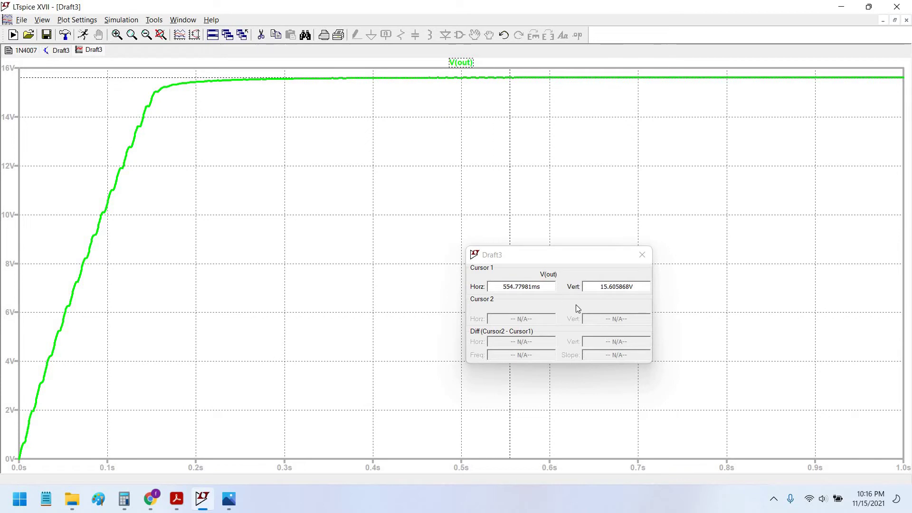
pyautogui.doubleClick(600, 287)
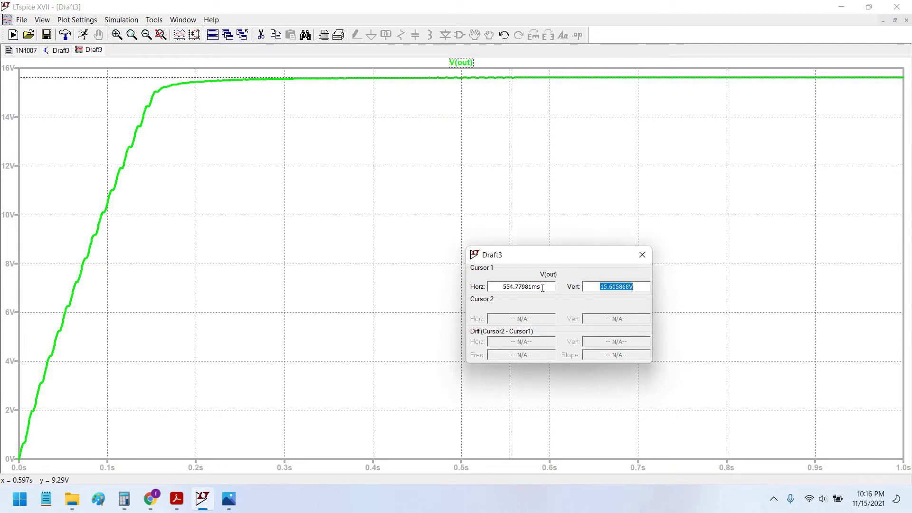
pyautogui.doubleClick(513, 287)
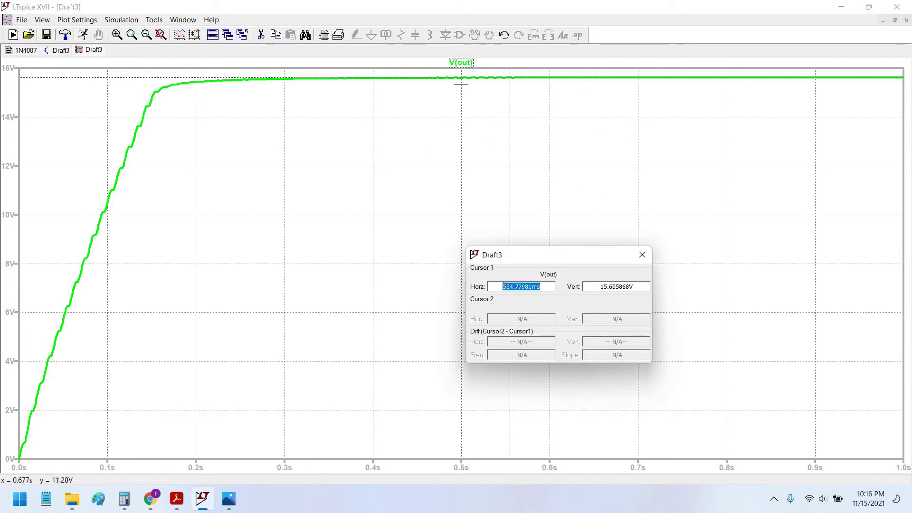
pyautogui.moveTo(510, 103); pyautogui.dragTo(462, 104)
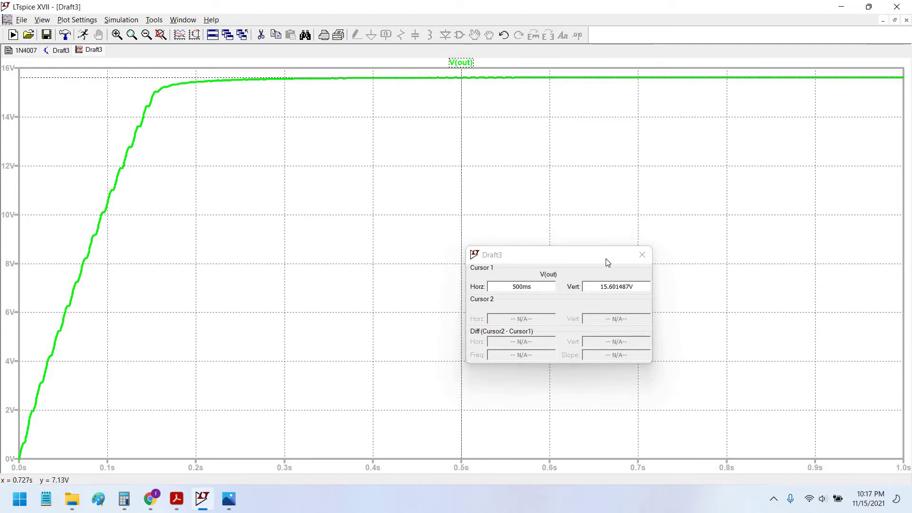
pyautogui.moveTo(604, 259); pyautogui.dragTo(713, 175)
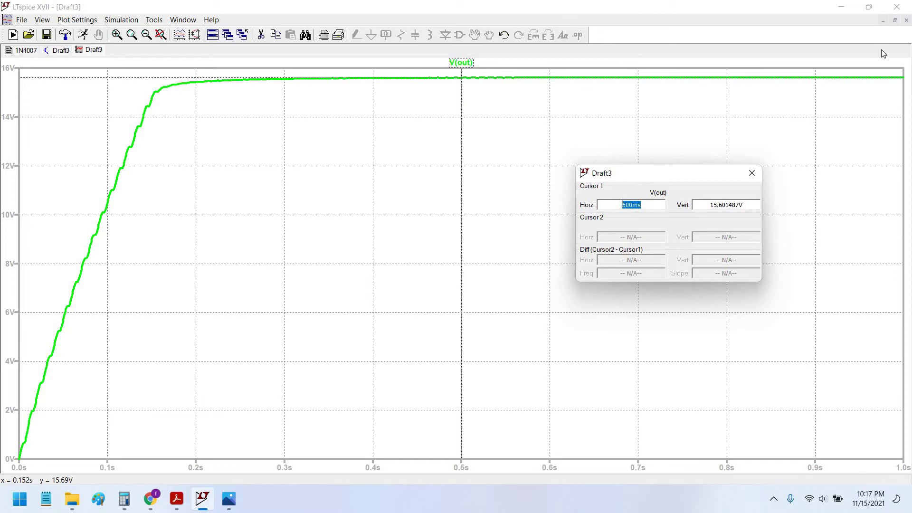
# Close the 1N4007 model file window and maximize the schematic
pyautogui.click(895, 20)
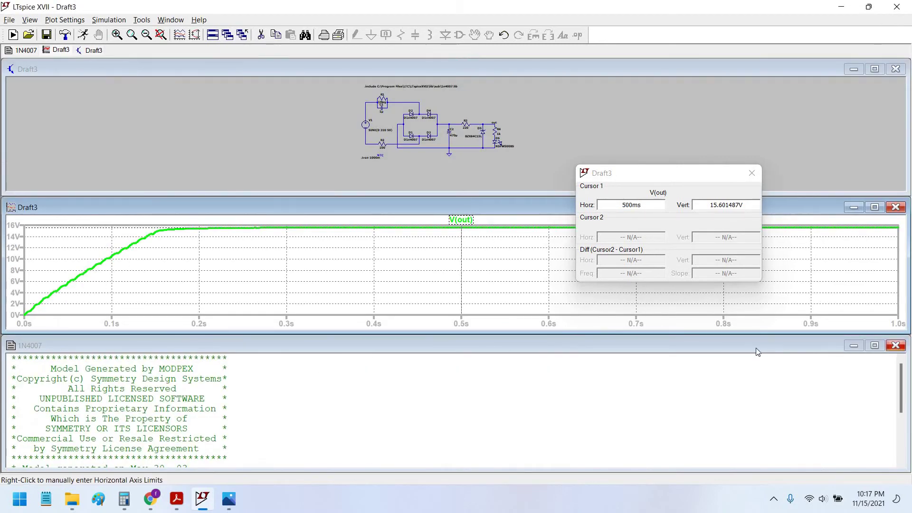
pyautogui.click(897, 346)
pyautogui.click(875, 69)
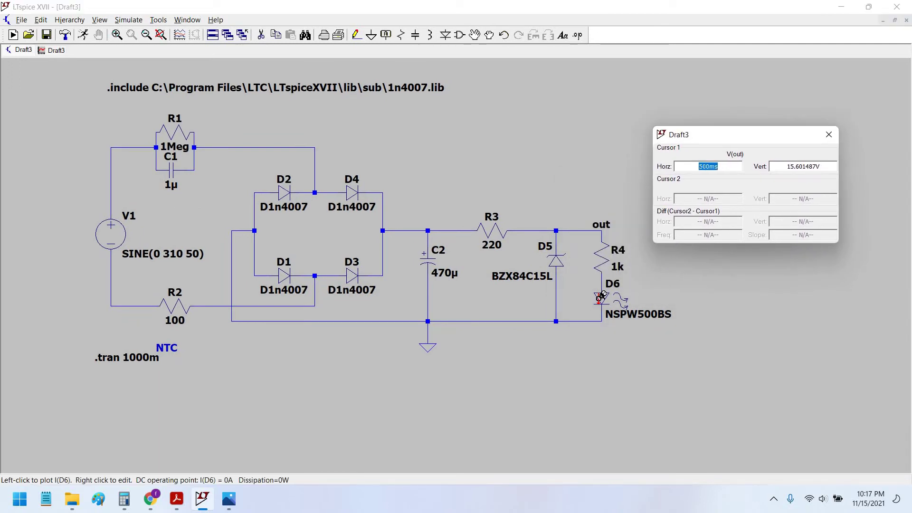
# Plot the current through LED D6 alongside V(out) and measure it with a cursor at about 502 ms
pyautogui.click(94, 60)
pyautogui.click(56, 51)
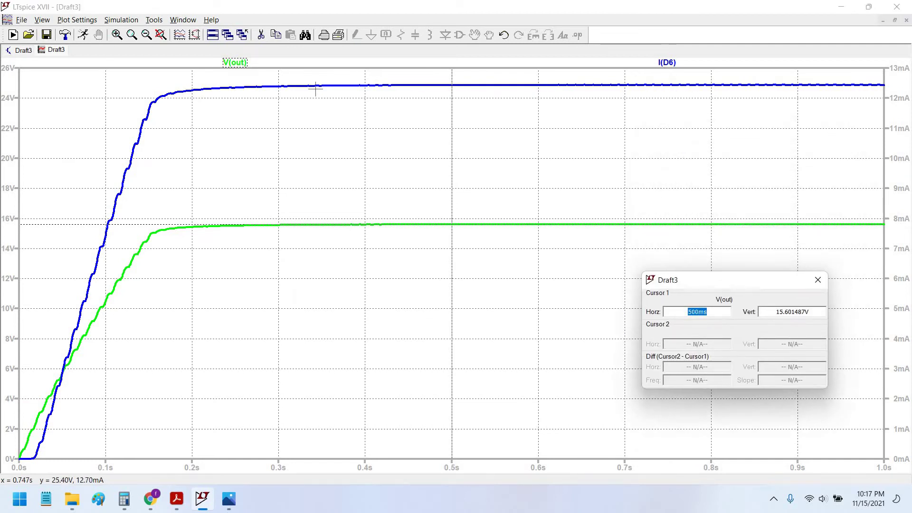
pyautogui.click(818, 280)
pyautogui.click(667, 62)
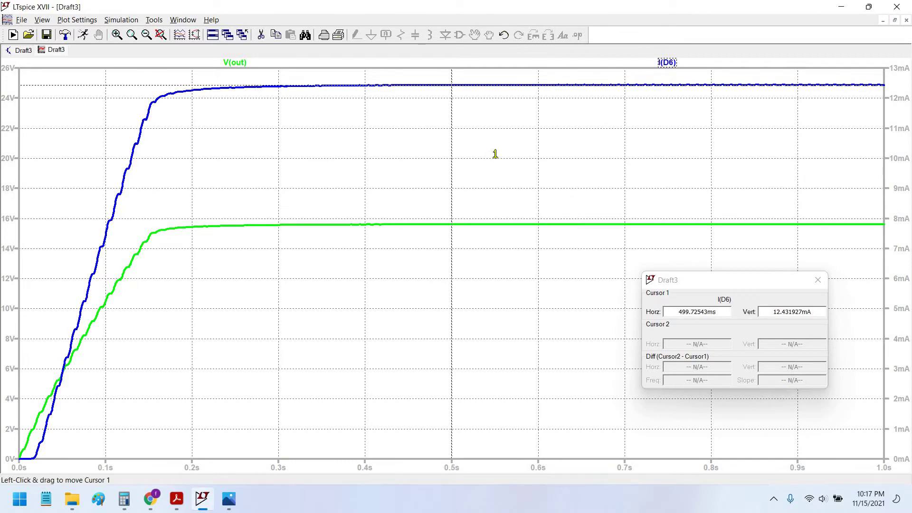
pyautogui.moveTo(452, 154)
pyautogui.mouseDown()
pyautogui.moveTo(539, 152)
pyautogui.moveTo(539, 96)
pyautogui.moveTo(393, 155)
pyautogui.moveTo(543, 175)
pyautogui.moveTo(483, 155)
pyautogui.moveTo(452, 157)
pyautogui.mouseUp()
pyautogui.moveTo(672, 280); pyautogui.dragTo(538, 168)
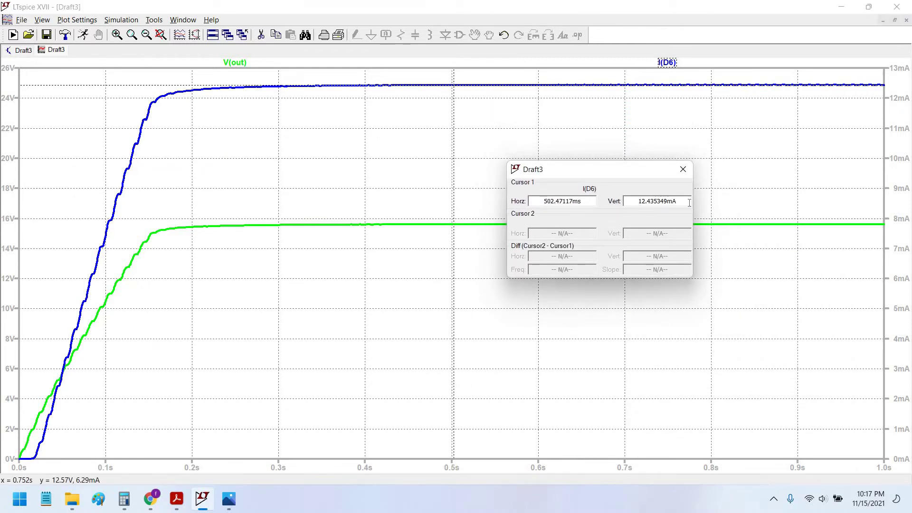
pyautogui.moveTo(689, 202); pyautogui.dragTo(637, 203)
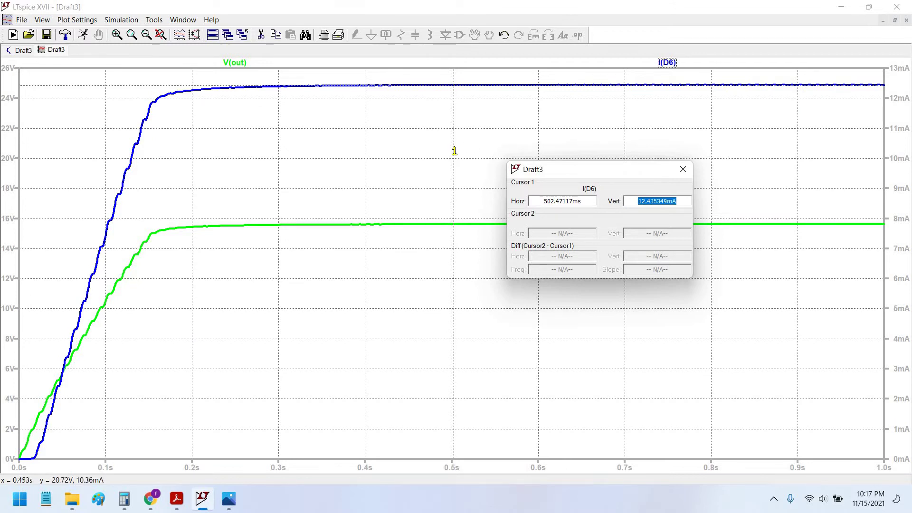
# Compare I(D6) and V(out) with the cursor at about 461 ms, and return to the schematic with the cursor readout closed
pyautogui.moveTo(455, 151); pyautogui.dragTo(417, 150)
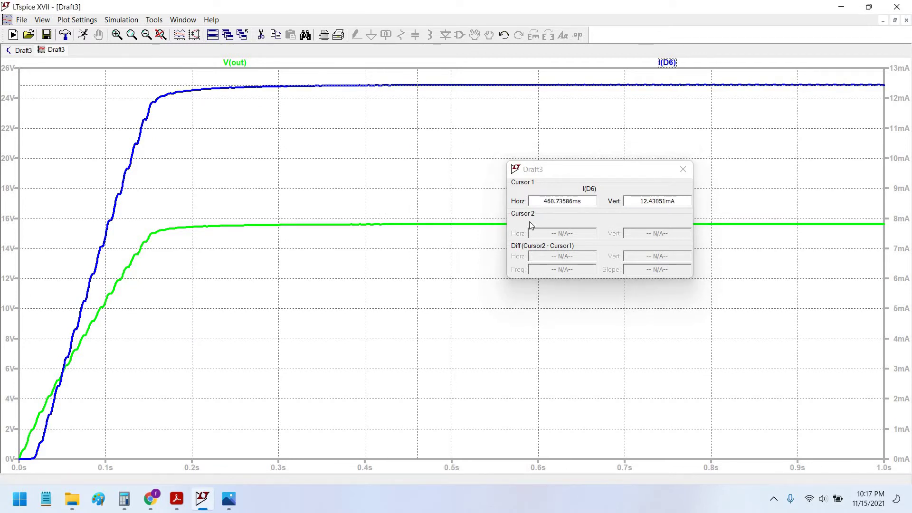
pyautogui.click(235, 62)
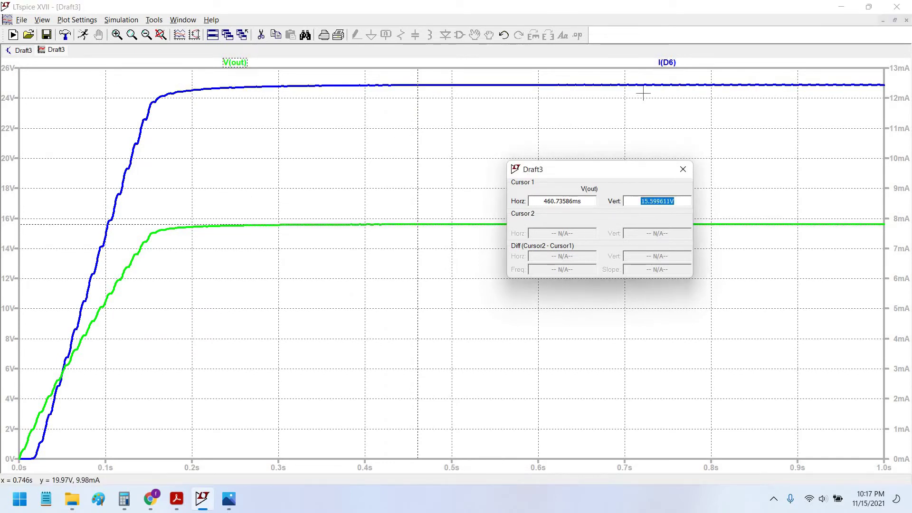
pyautogui.click(667, 62)
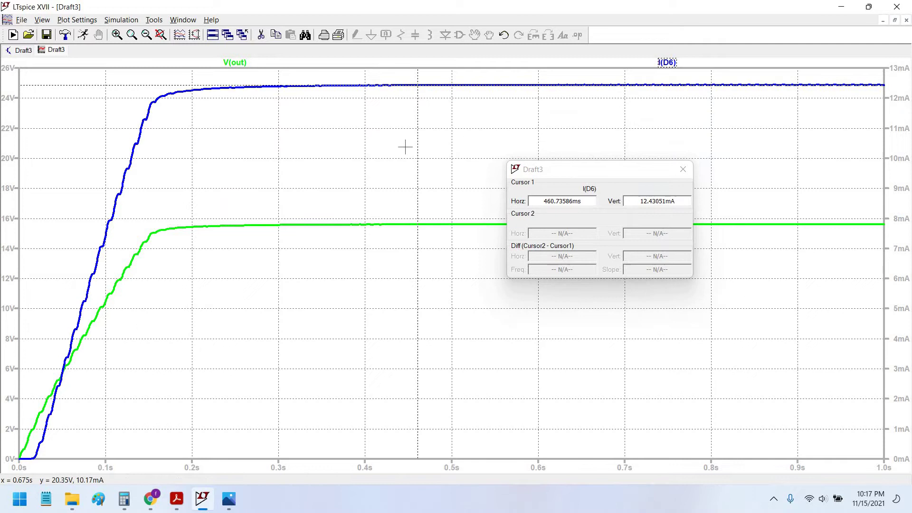
pyautogui.click(33, 53)
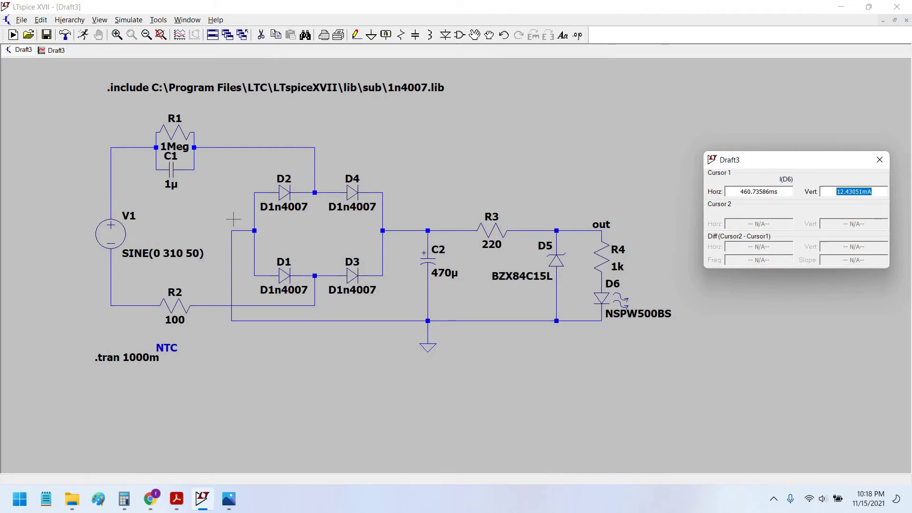
pyautogui.click(879, 160)
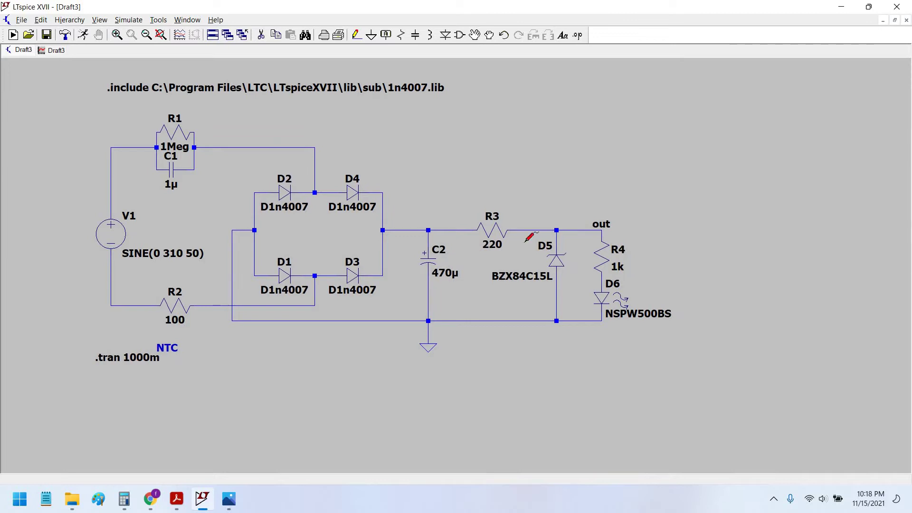
# Place one NPN transistor in the empty area to the right of the circuit, above the LED branch
pyautogui.click(460, 35)
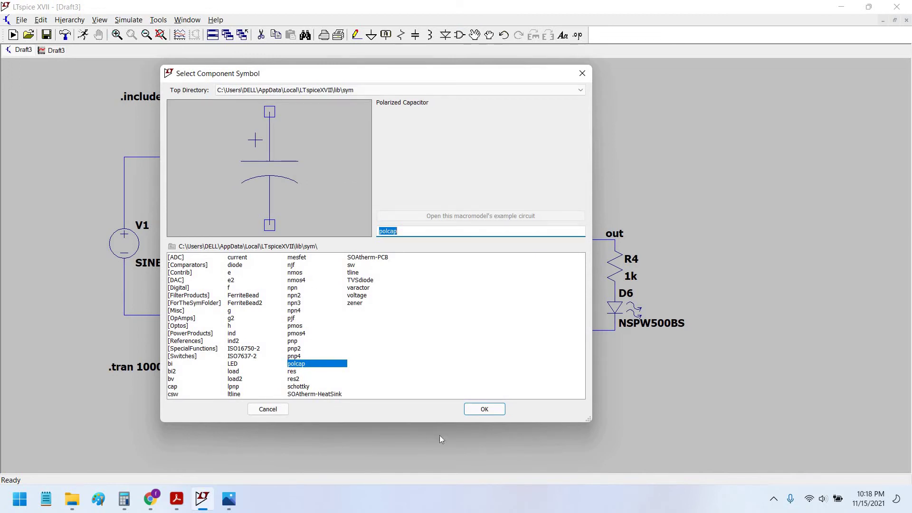
pyautogui.write('npn')
pyautogui.click(485, 409)
pyautogui.click(741, 149)
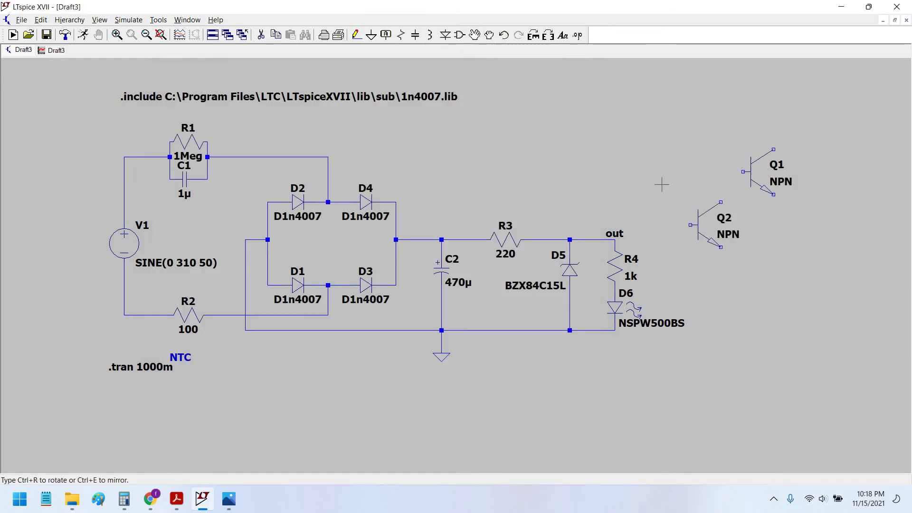
pyautogui.press('Escape')
pyautogui.moveTo(667, 208); pyautogui.dragTo(663, 208)
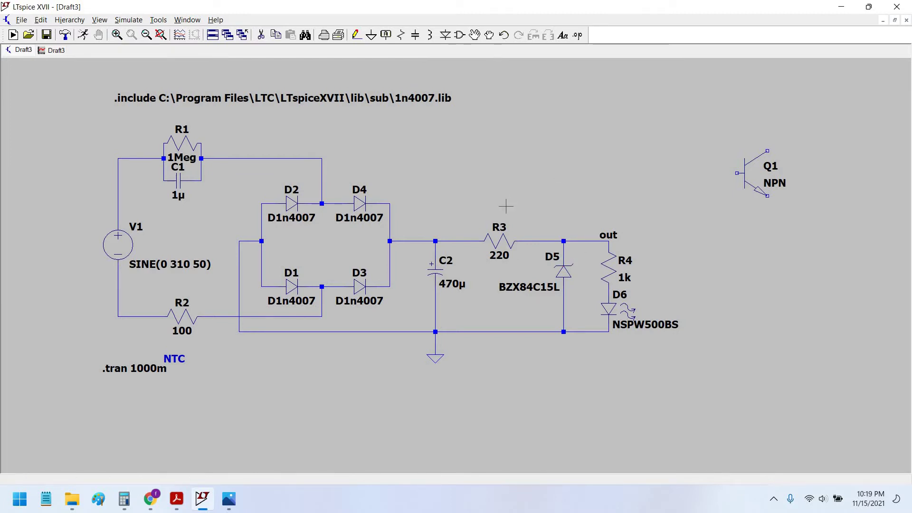
# Move polarized capacitor C2 out of the circuit to the empty area below the NPN transistor
pyautogui.scroll(1, 499, 192)
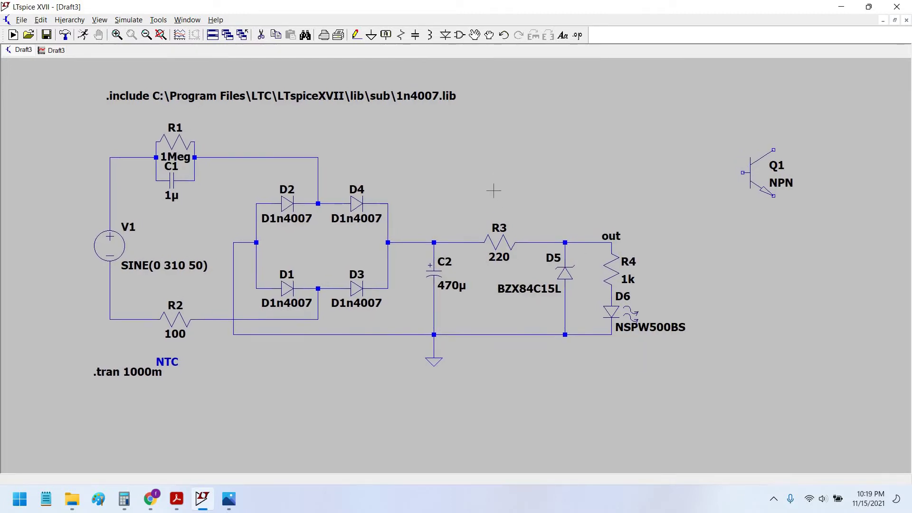
pyautogui.moveTo(245, 250); pyautogui.dragTo(249, 256)
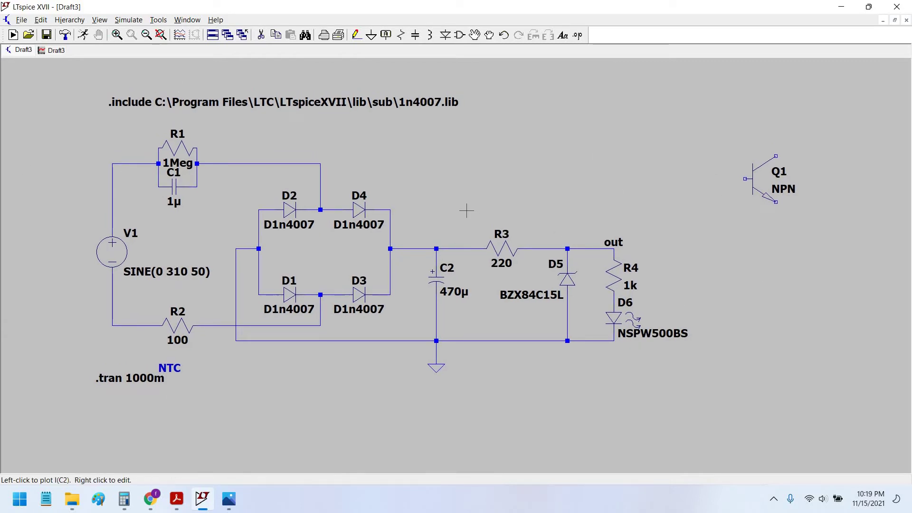
pyautogui.moveTo(473, 209); pyautogui.dragTo(478, 209)
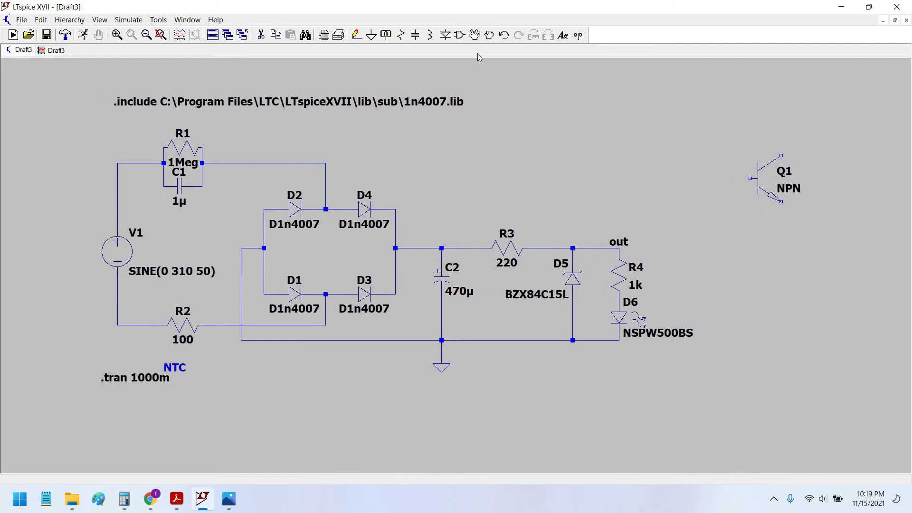
pyautogui.click(474, 36)
pyautogui.click(442, 280)
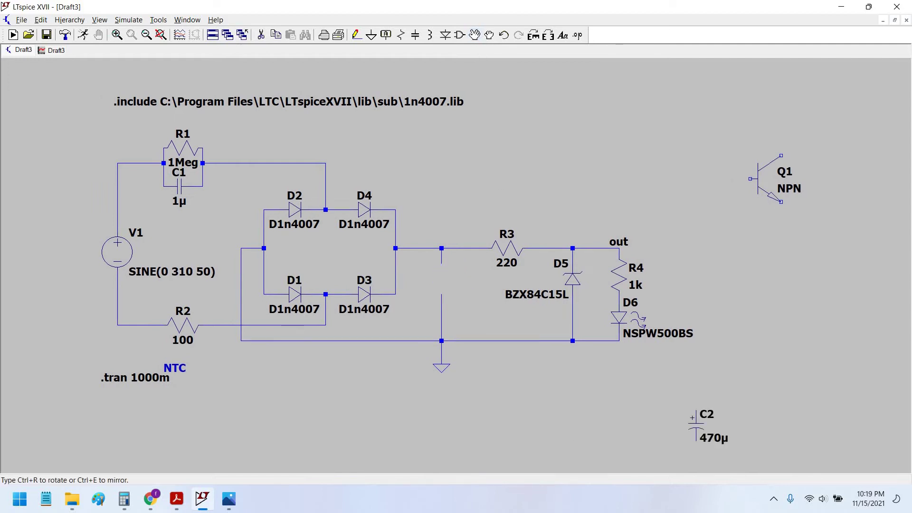
# Delete series resistor R3 between the bridge output and the Zener diode
pyautogui.press('Delete')
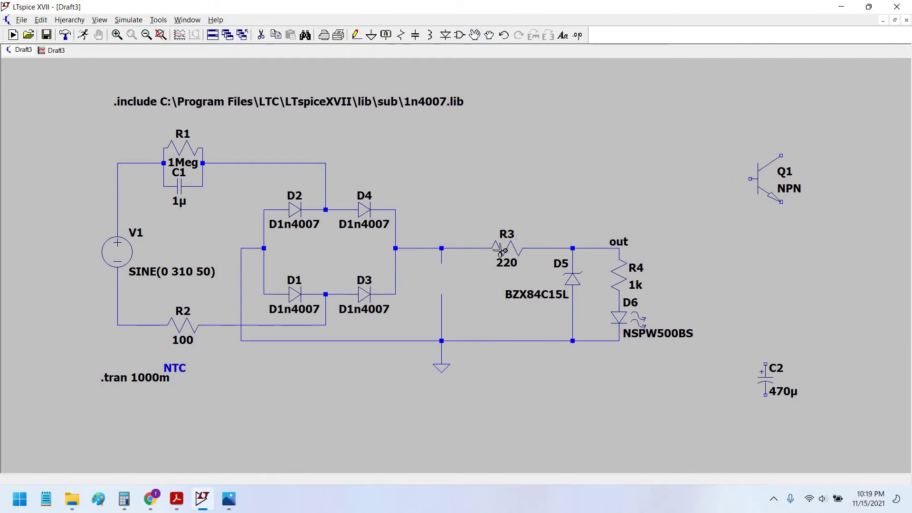
pyautogui.click(507, 248)
pyautogui.press('Escape')
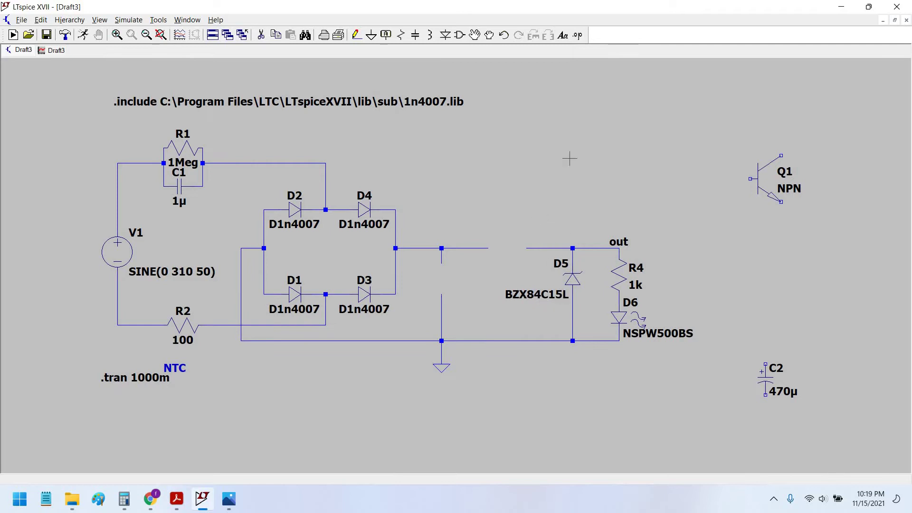
# Move zener D5 out of its branch to below the circuit, and delete the leftover vertical wires above the ground node
pyautogui.click(475, 36)
pyautogui.click(573, 280)
pyautogui.click(635, 403)
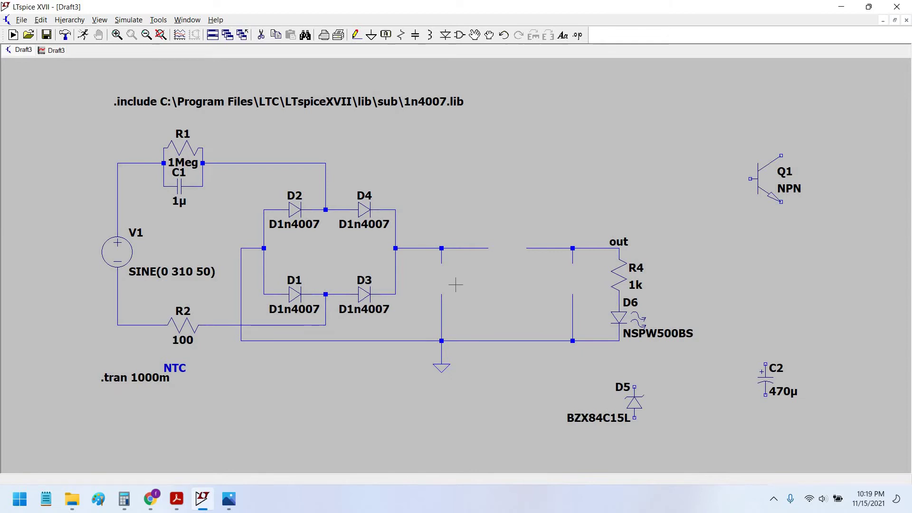
pyautogui.press('F5')
pyautogui.click(441, 304)
# Place a resistor in the empty area above the circuit with a resistance of 2.2k and a 2 W power rating
pyautogui.click(401, 35)
pyautogui.click(504, 157)
pyautogui.rightClick(503, 157)
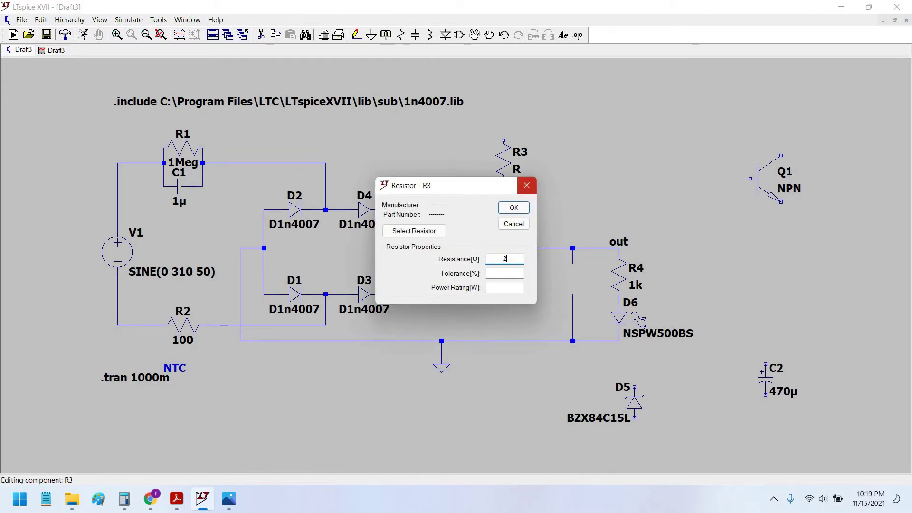
pyautogui.write('2.2k')
pyautogui.press('Tab')
pyautogui.press('Tab')
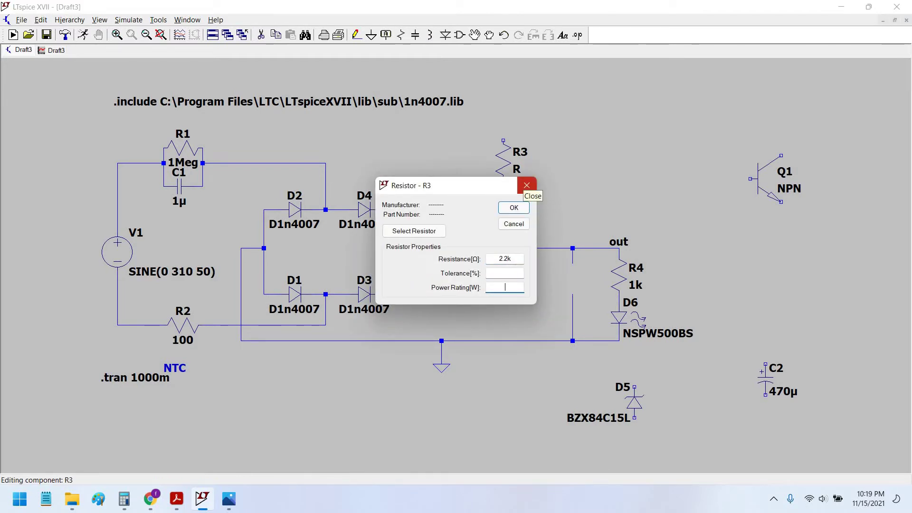
pyautogui.click(514, 208)
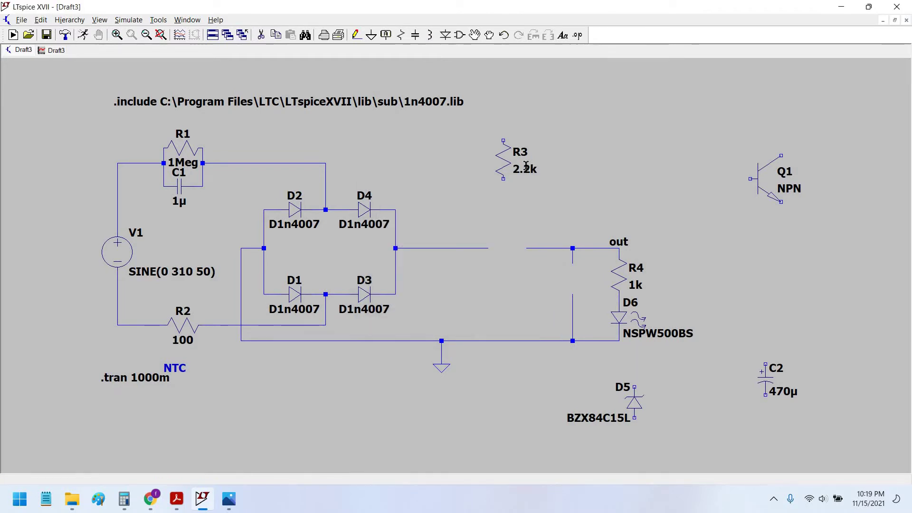
# Move the 2.2k resistor R3 directly above the ground node
pyautogui.click(474, 35)
pyautogui.click(503, 159)
pyautogui.click(441, 313)
pyautogui.press('Escape')
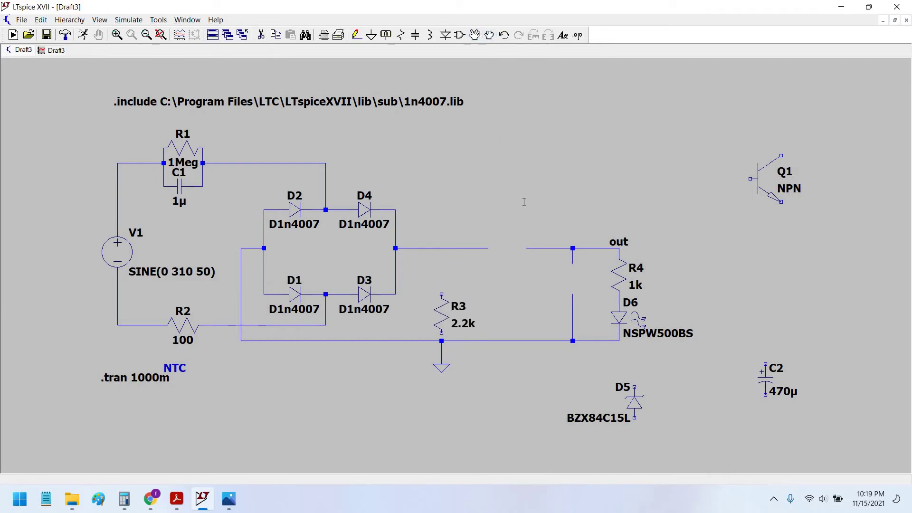
# Move zener D5 aside, between the unplaced transistor Q1 and capacitor C2
pyautogui.moveTo(756, 267); pyautogui.dragTo(762, 230)
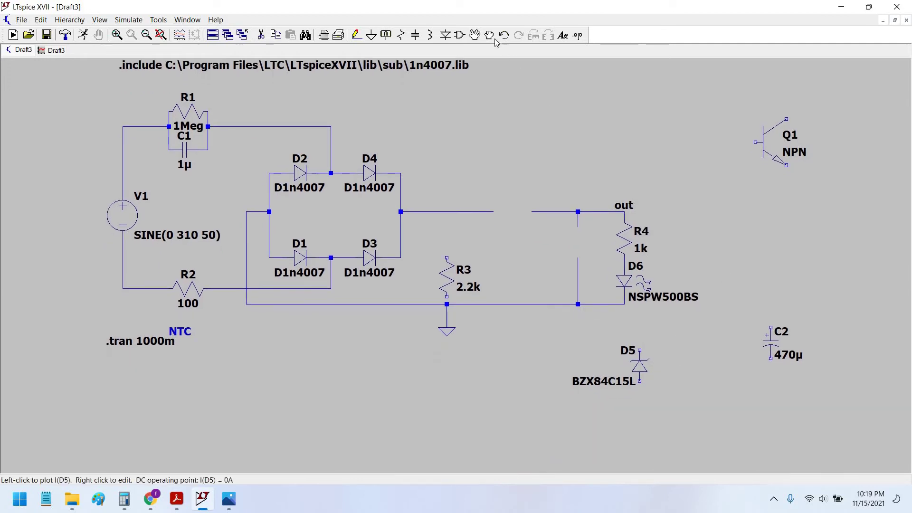
pyautogui.click(640, 366)
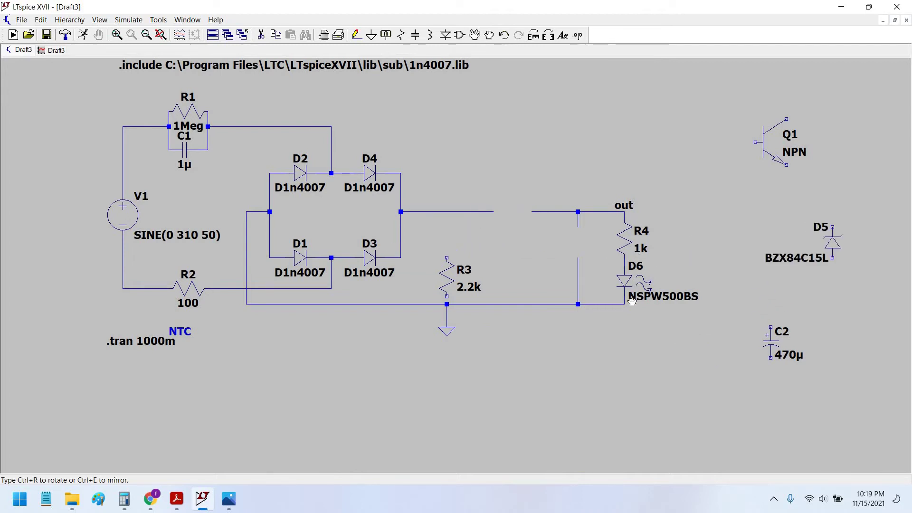
pyautogui.click(825, 250)
pyautogui.press('Escape')
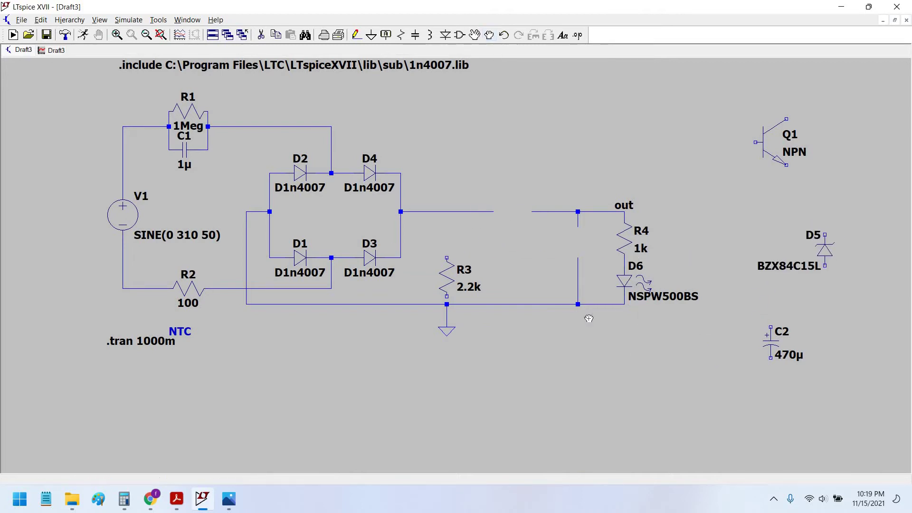
# Stretch the circuit's lower half downward to make room, and lower R2 and V1's wire corner to straighten the connections
pyautogui.moveTo(718, 374); pyautogui.dragTo(236, 231)
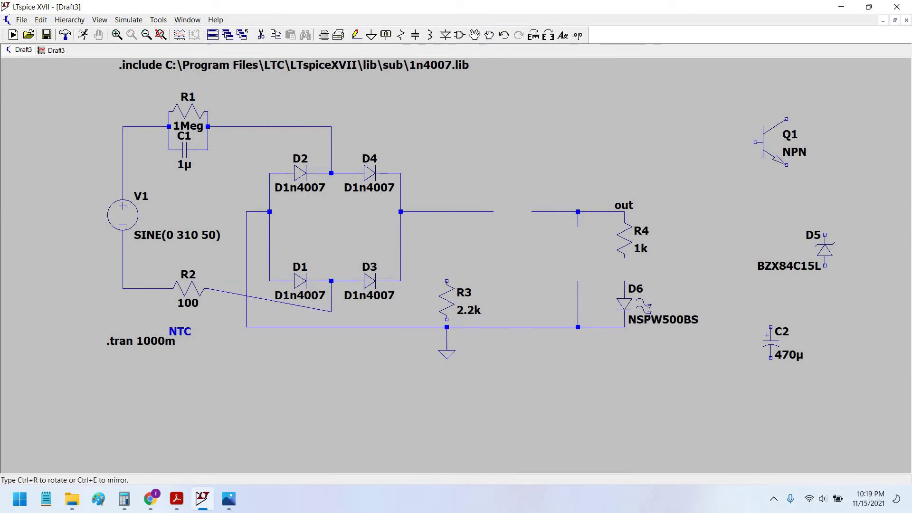
pyautogui.click(523, 369)
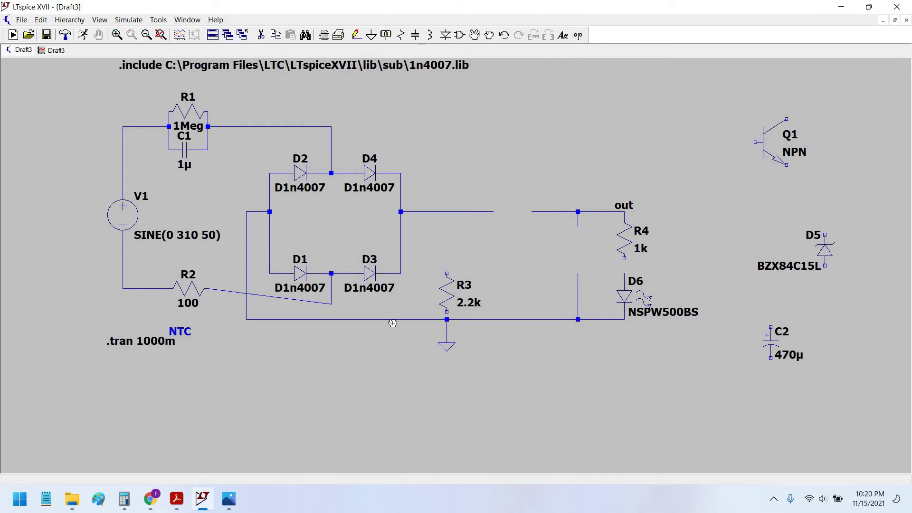
pyautogui.click(188, 288)
pyautogui.click(189, 303)
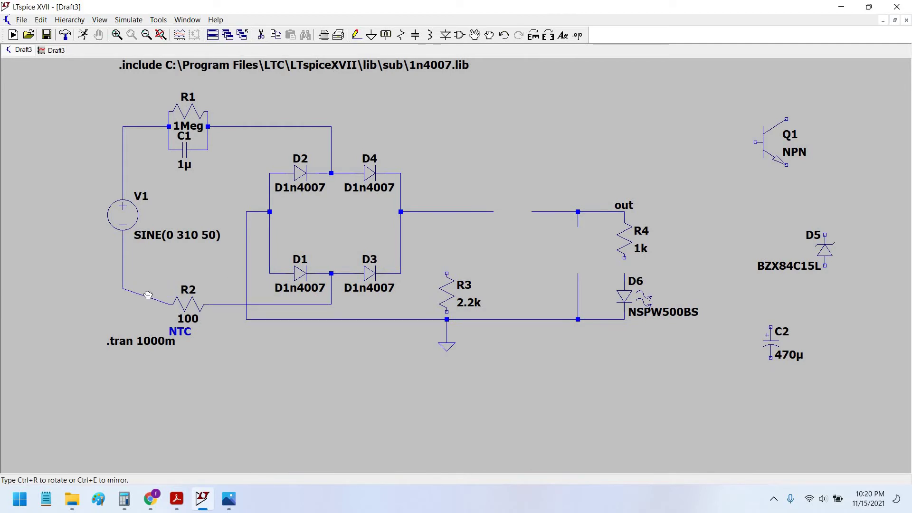
pyautogui.click(123, 289)
pyautogui.click(124, 301)
pyautogui.press('Escape')
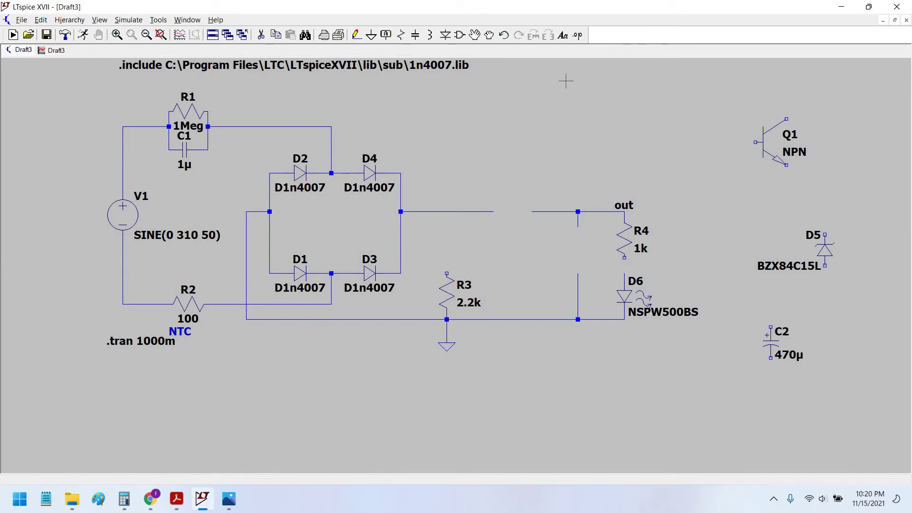
# Move transistor Q1 into the gap after the bridge rectifier and wire the bridge output to its collector
pyautogui.click(490, 35)
pyautogui.moveTo(775, 143); pyautogui.dragTo(520, 235)
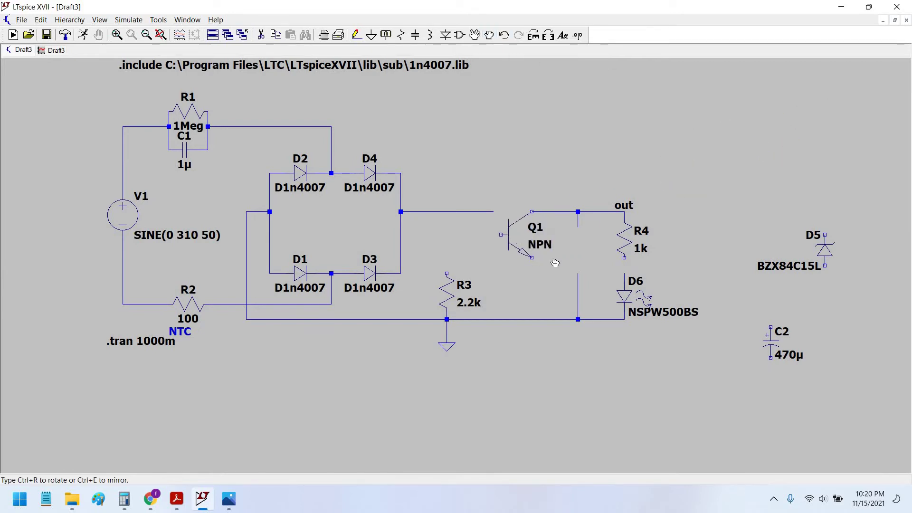
pyautogui.click(357, 36)
pyautogui.click(494, 212)
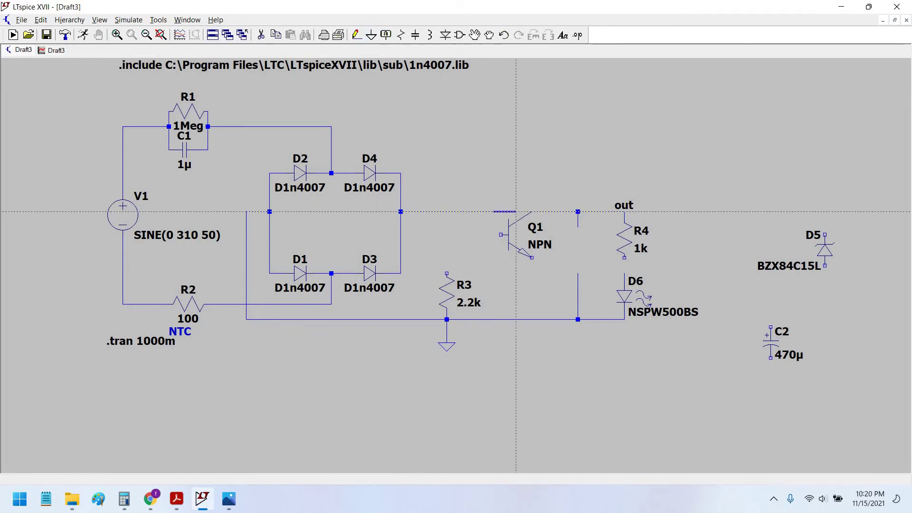
pyautogui.click(532, 211)
pyautogui.press('Escape')
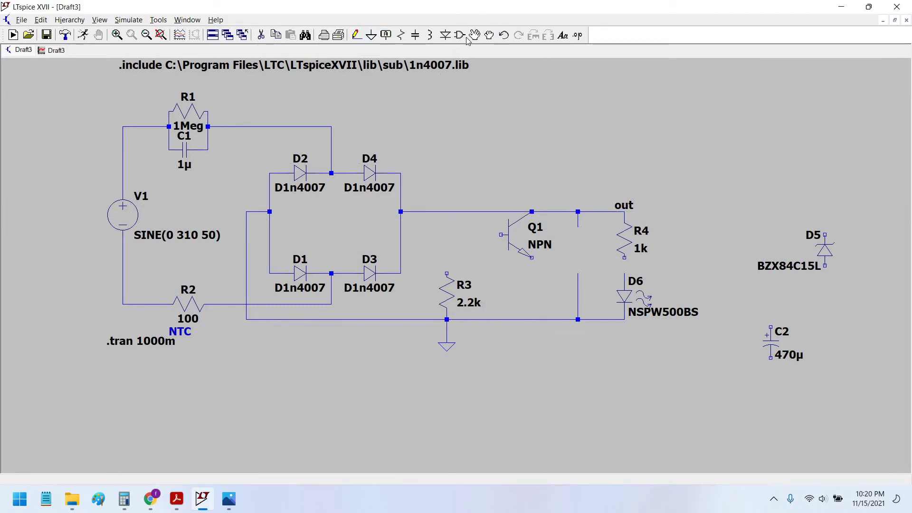
# Move zener D5 directly above resistor R3
pyautogui.click(489, 35)
pyautogui.click(825, 250)
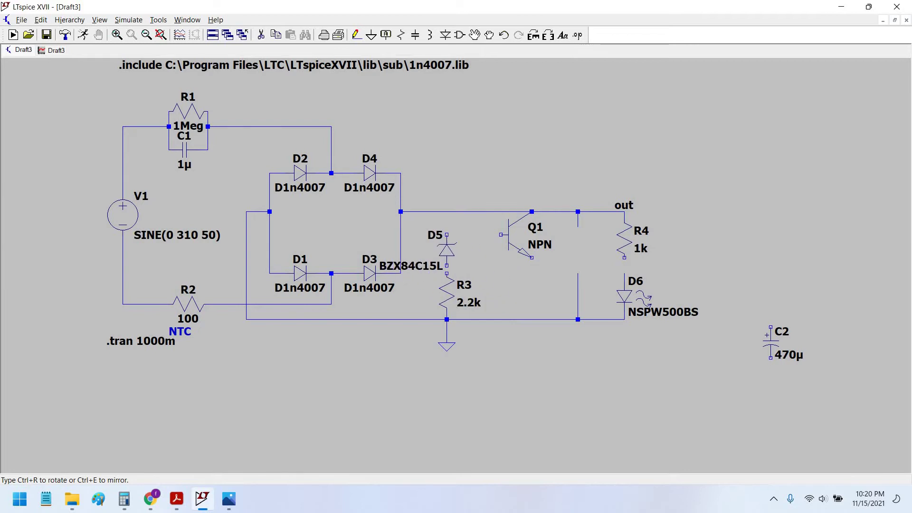
pyautogui.click(458, 246)
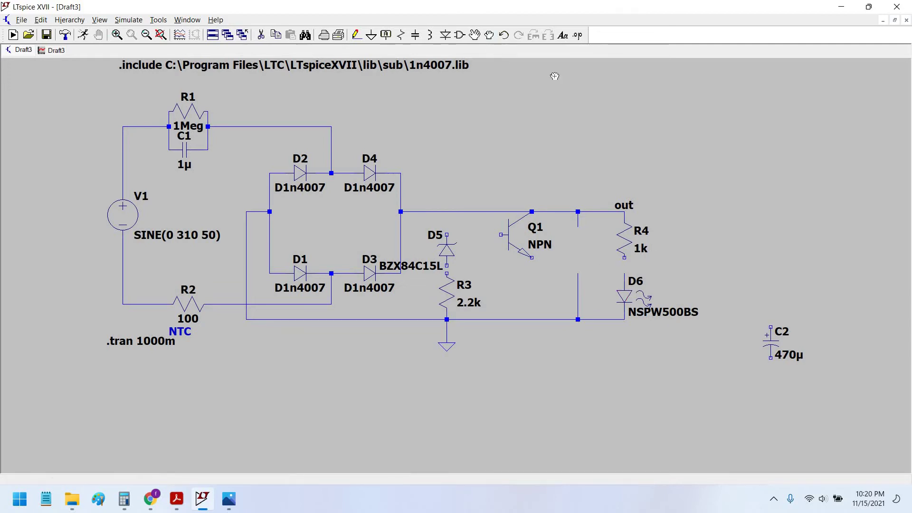
# Fit C2 between the output and ground rails in the open branch beside R4, and wire Q1's emitter to the ground rail
pyautogui.moveTo(771, 343); pyautogui.dragTo(578, 259)
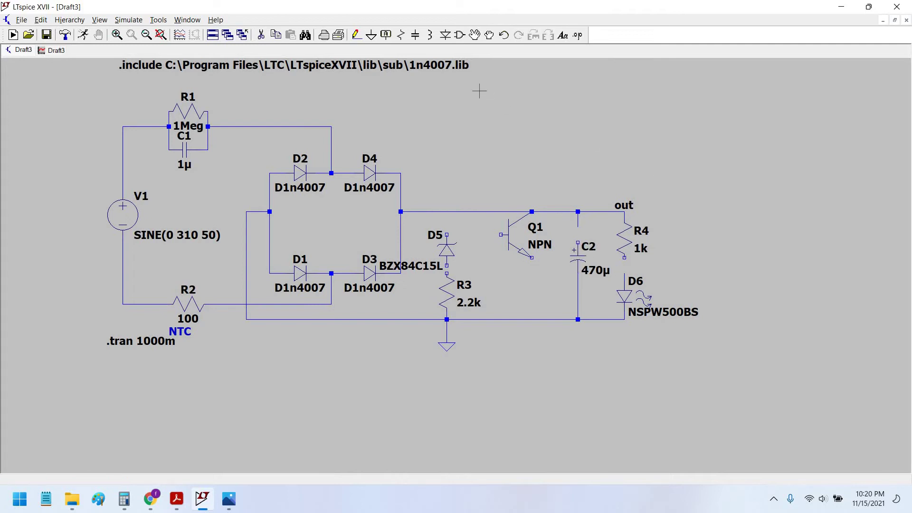
pyautogui.click(357, 35)
pyautogui.click(578, 243)
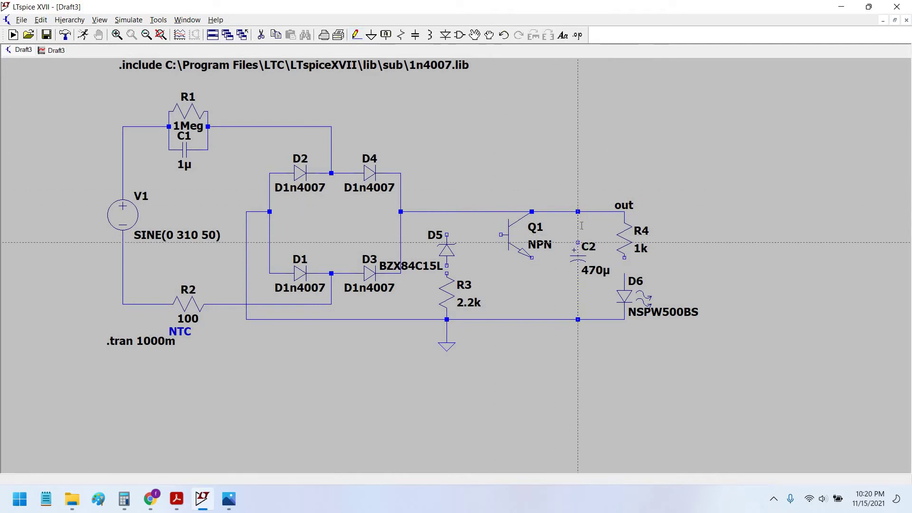
pyautogui.click(577, 211)
pyautogui.click(578, 273)
pyautogui.click(578, 319)
pyautogui.click(532, 257)
pyautogui.click(531, 319)
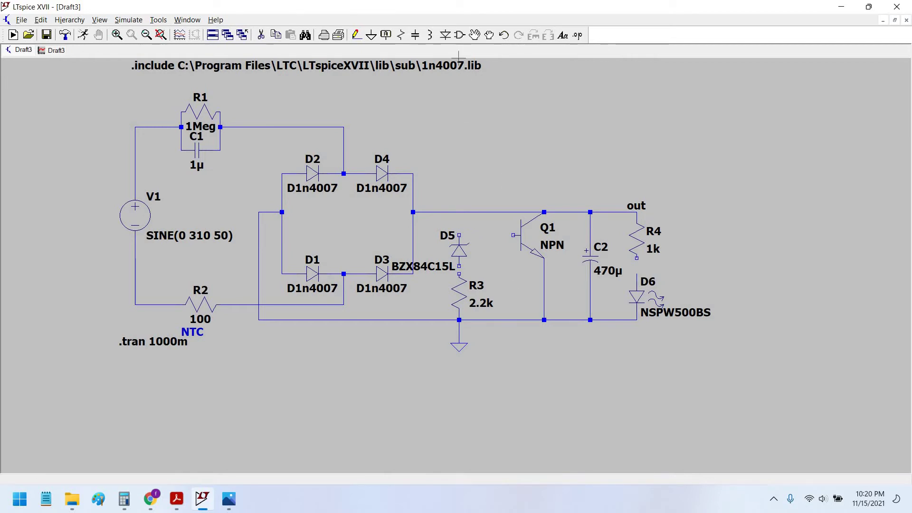
# Raise zener D5 slightly and wire it between the output rail and the upper end of R3
pyautogui.moveTo(459, 250); pyautogui.dragTo(459, 233)
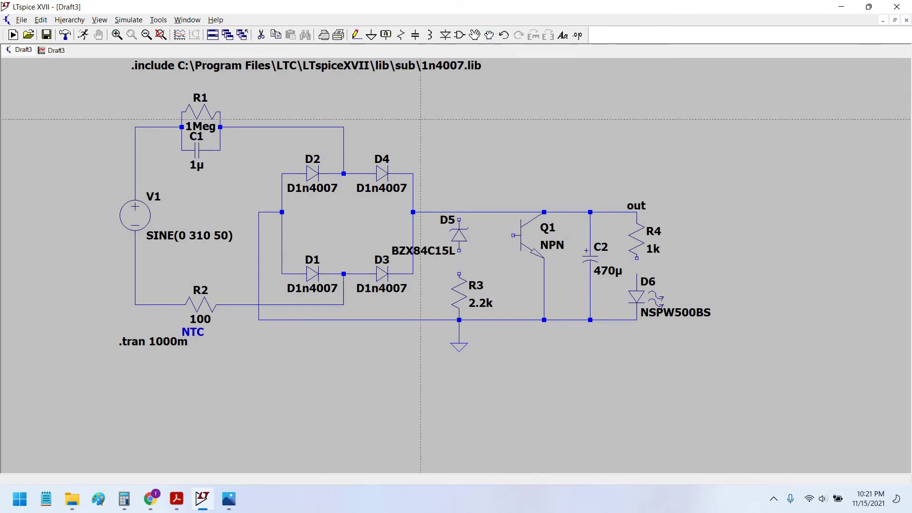
pyautogui.moveTo(452, 219); pyautogui.dragTo(450, 202)
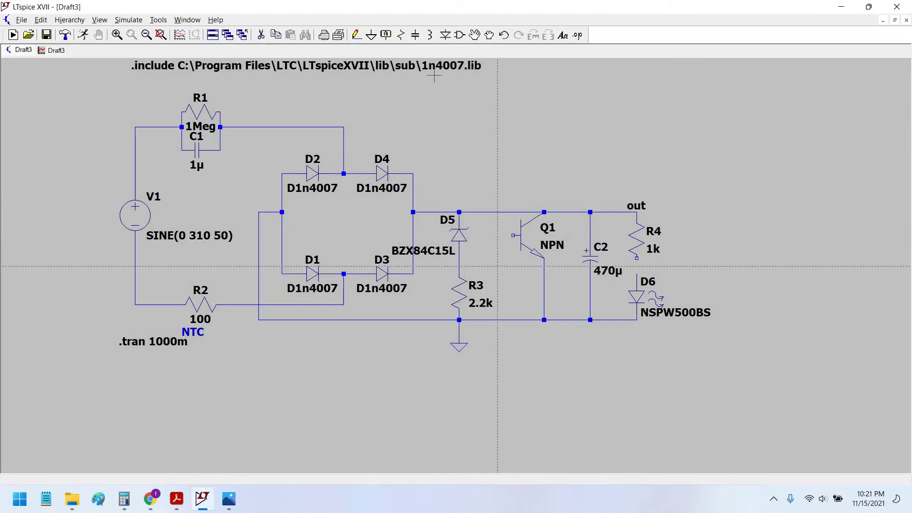
# Place a horizontal resistor between the D5–R3 branch and Q1's base
pyautogui.press('r')
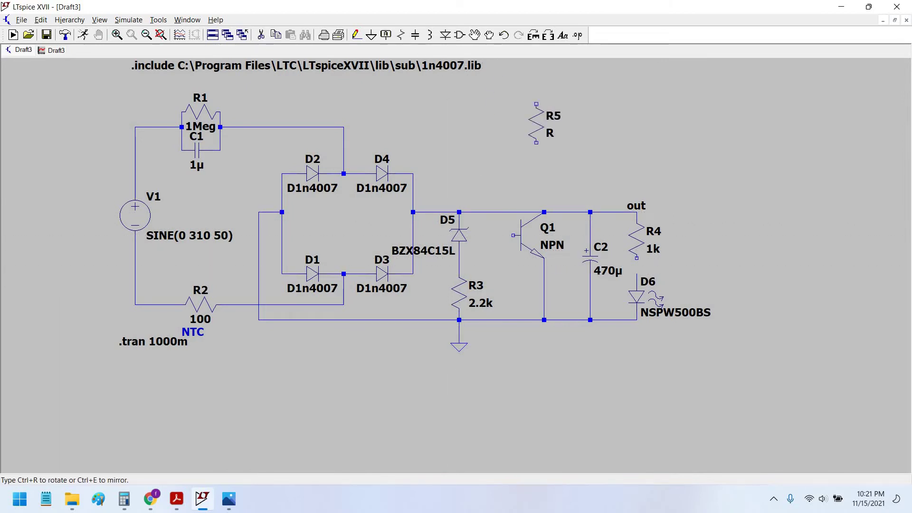
pyautogui.hotkey('ctrl', 'r')
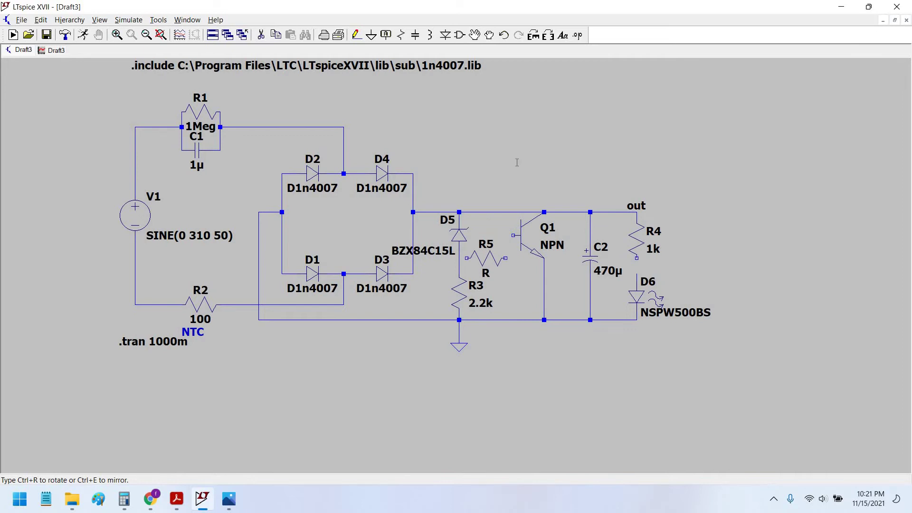
pyautogui.click(505, 250)
# Wire R5 from the junction of D5 and R3 to Q1's base
pyautogui.press('F3')
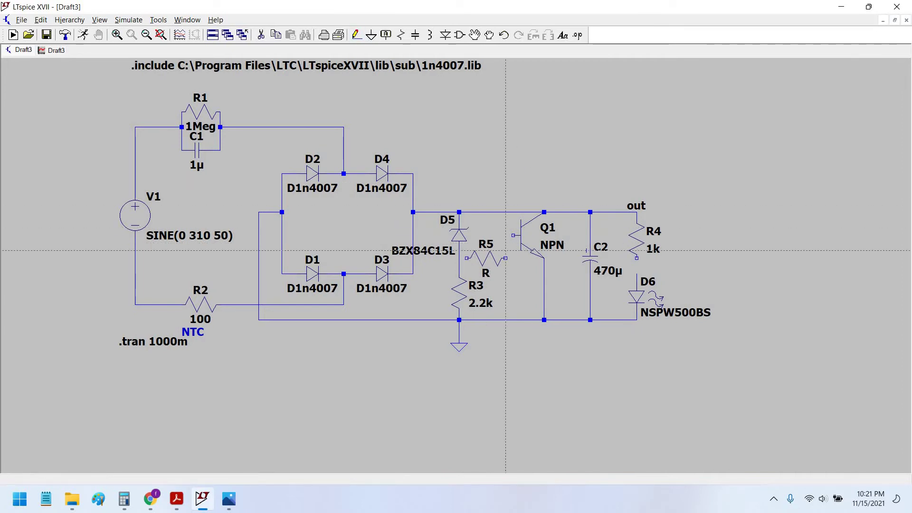
pyautogui.click(506, 258)
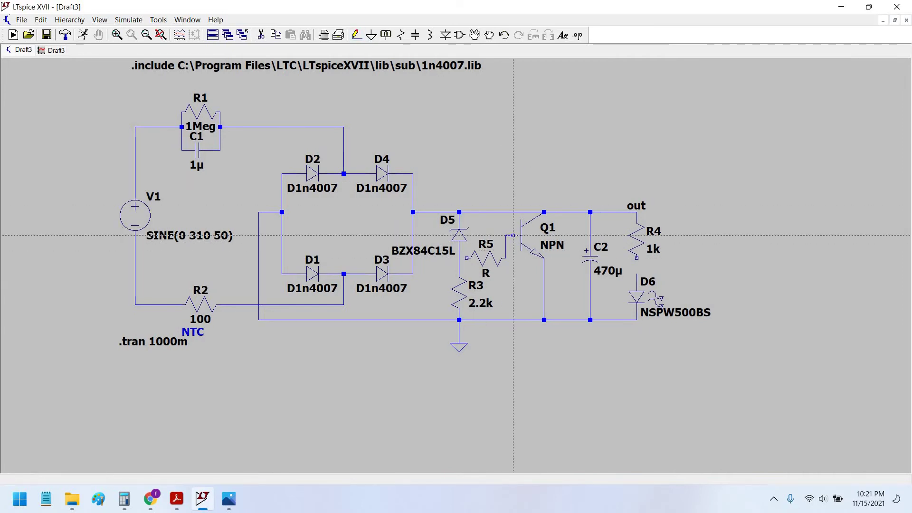
pyautogui.click(514, 236)
pyautogui.click(467, 258)
pyautogui.click(459, 258)
pyautogui.press('Escape')
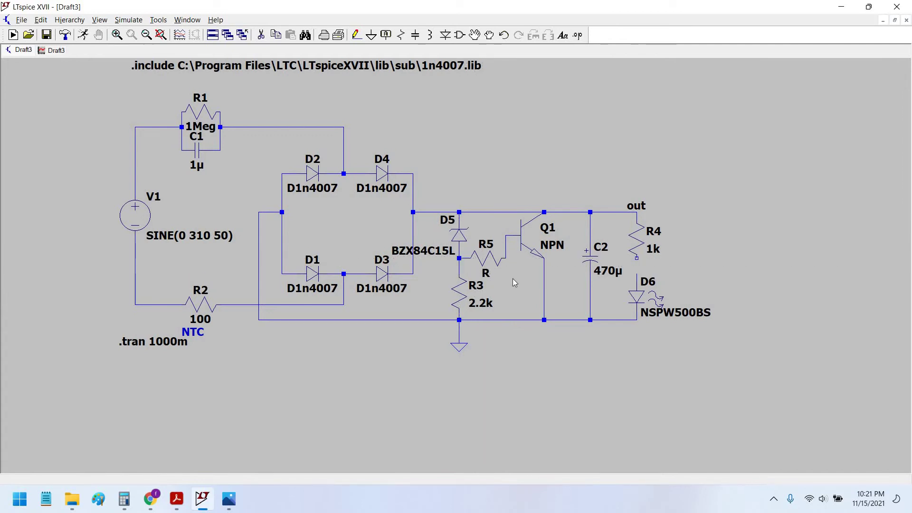
# Set R5's resistance to 1k and check the properties of resistor R3
pyautogui.rightClick(515, 283)
pyautogui.write('1k')
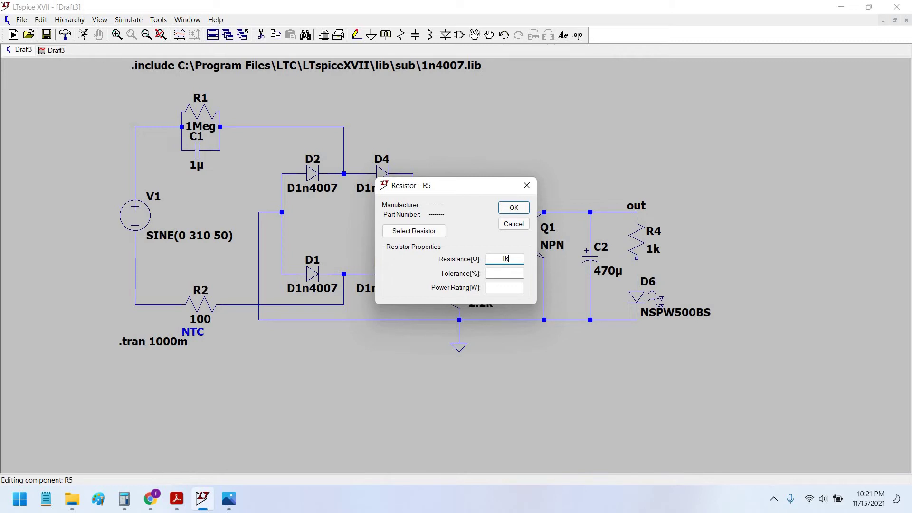
pyautogui.press('Return')
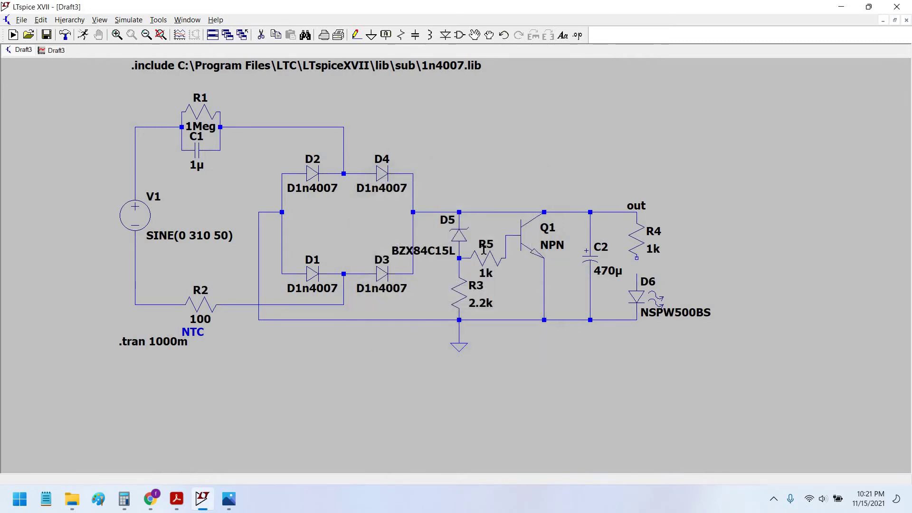
pyautogui.scroll(-1, 523, 333)
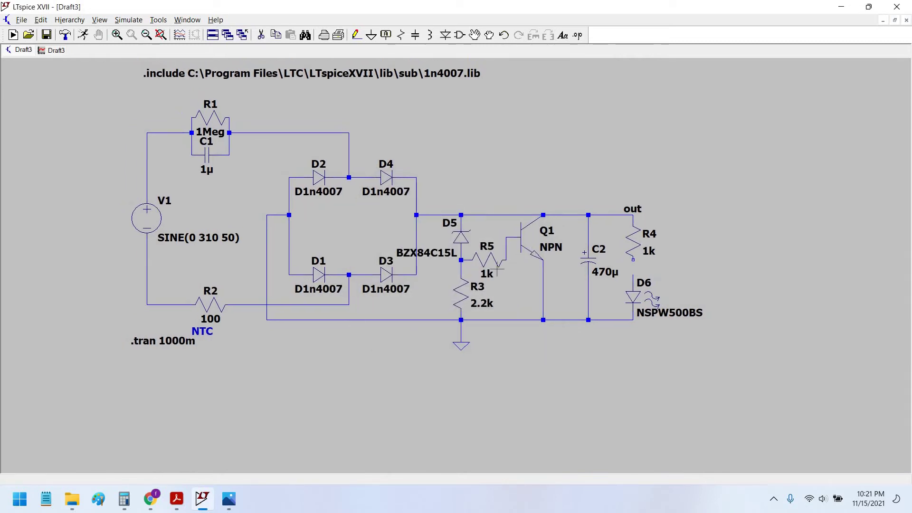
pyautogui.rightClick(476, 305)
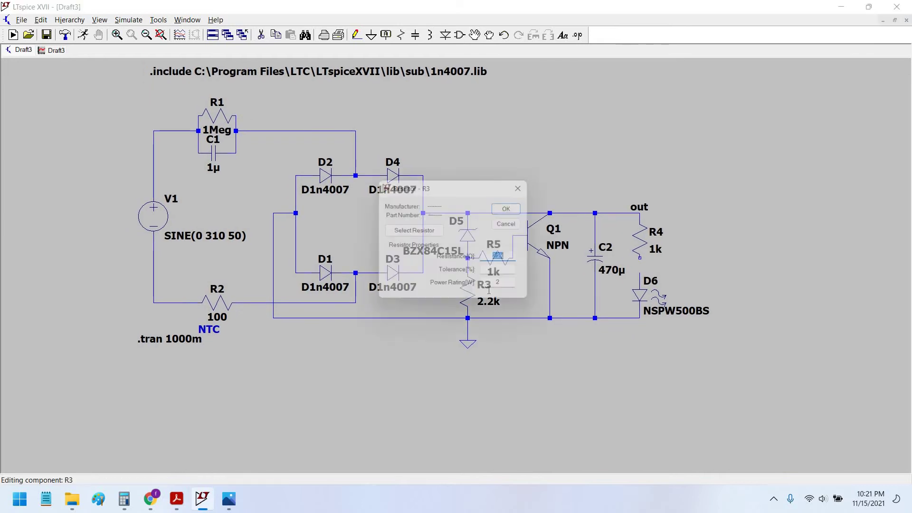
pyautogui.press('Return')
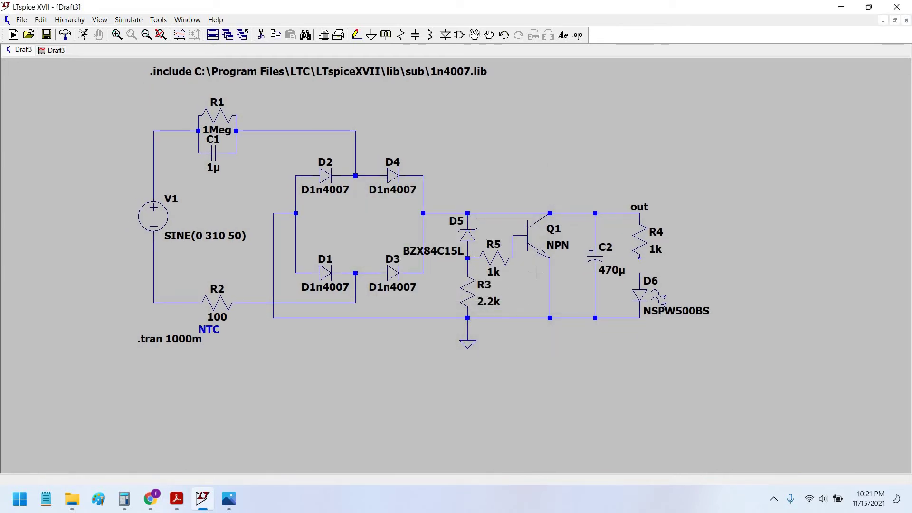
# Wire the lower end of R4 to LED D6 to close the output branch
pyautogui.scroll(-1, 618, 300)
pyautogui.scroll(1, 625, 297)
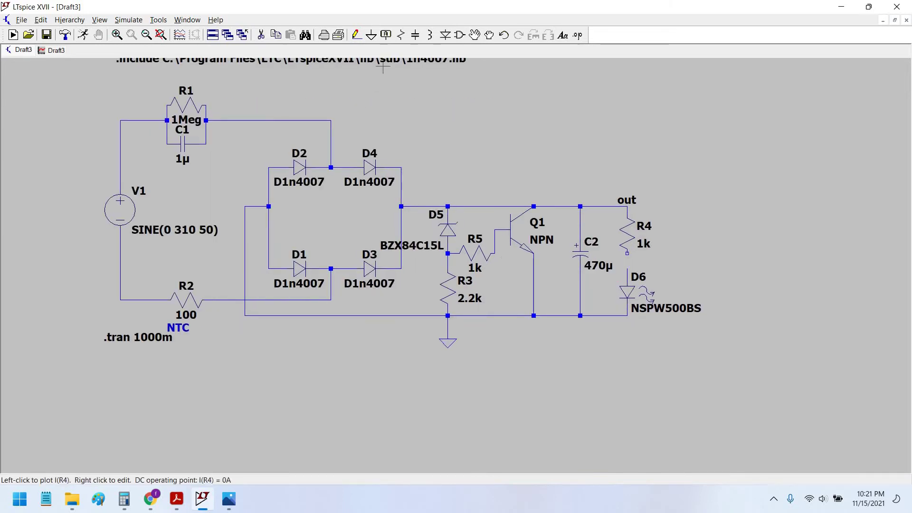
pyautogui.press('F3')
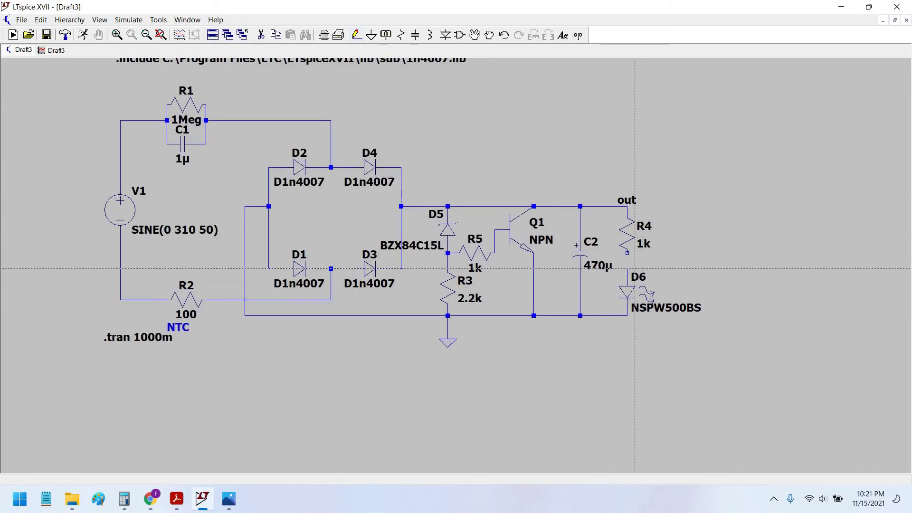
pyautogui.click(627, 253)
pyautogui.press('Escape')
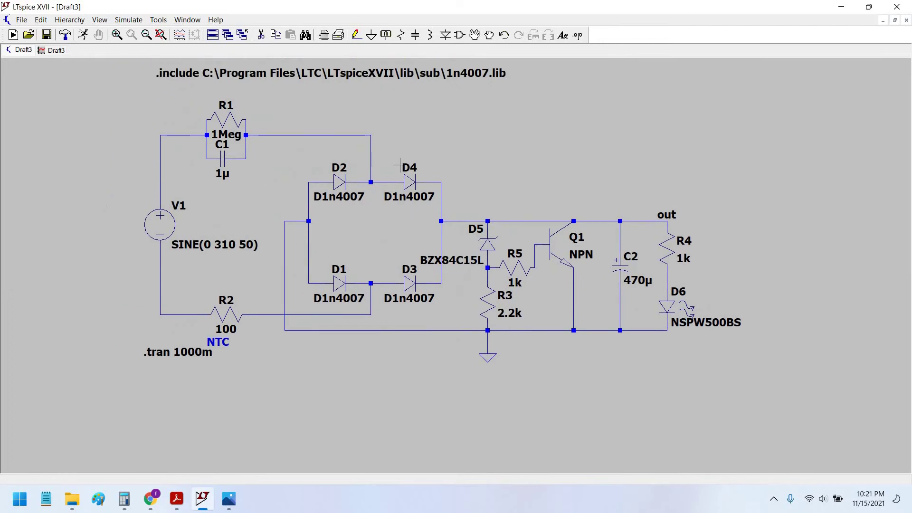
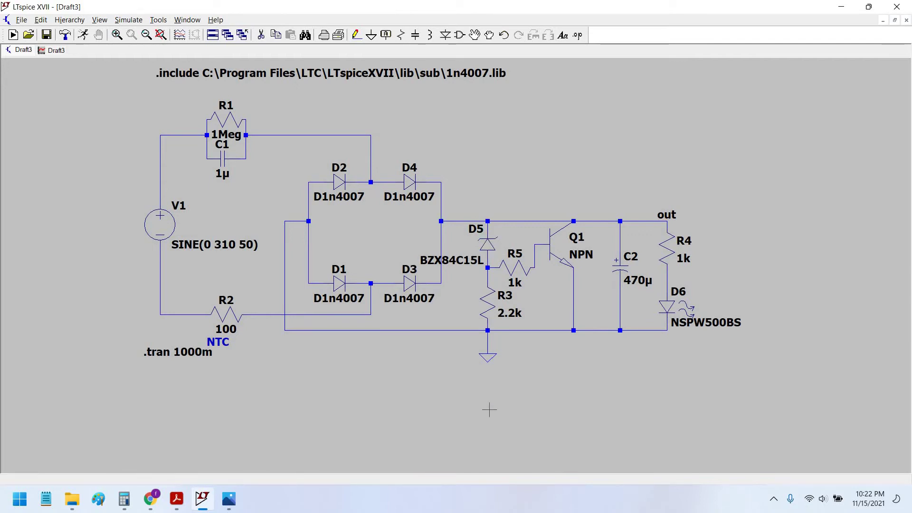
# Browse the bipolar transistor models for Q1 sorted by Vceo down to the highest voltage ratings, then leave without picking one
pyautogui.moveTo(491, 335); pyautogui.dragTo(485, 338)
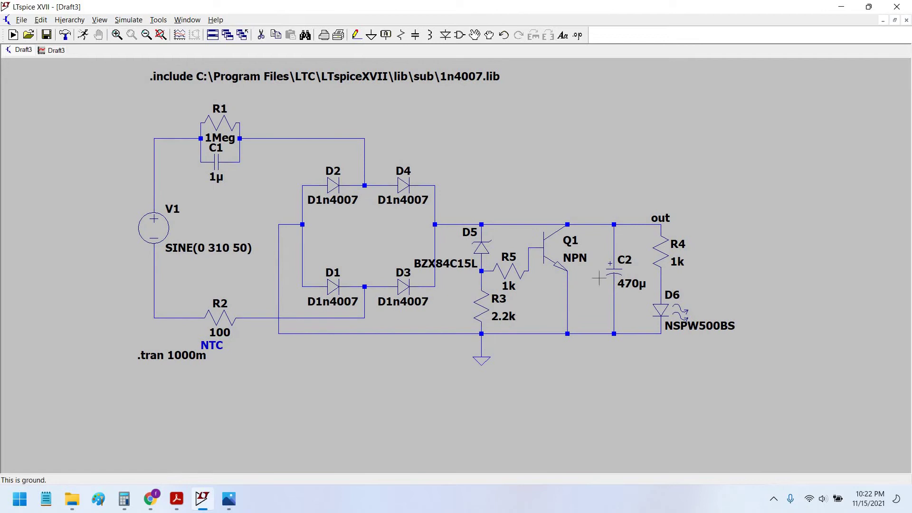
pyautogui.rightClick(562, 245)
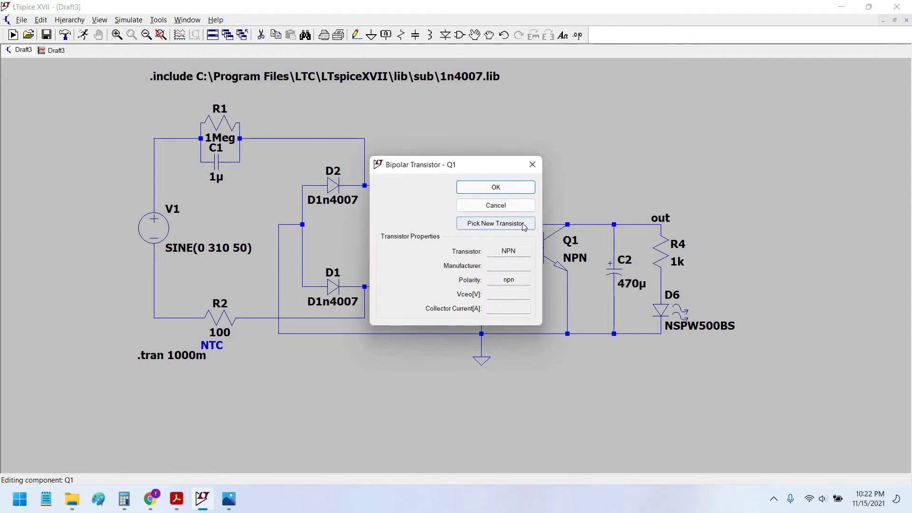
pyautogui.click(524, 227)
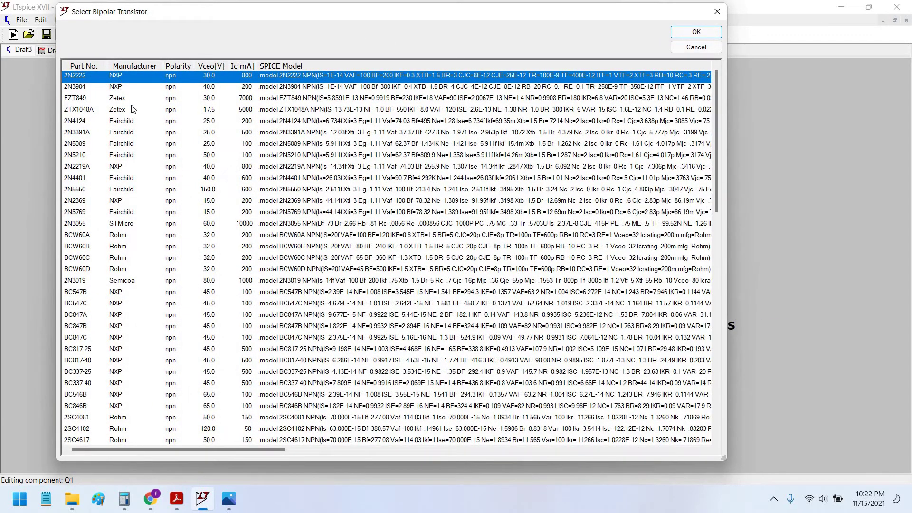
pyautogui.click(212, 65)
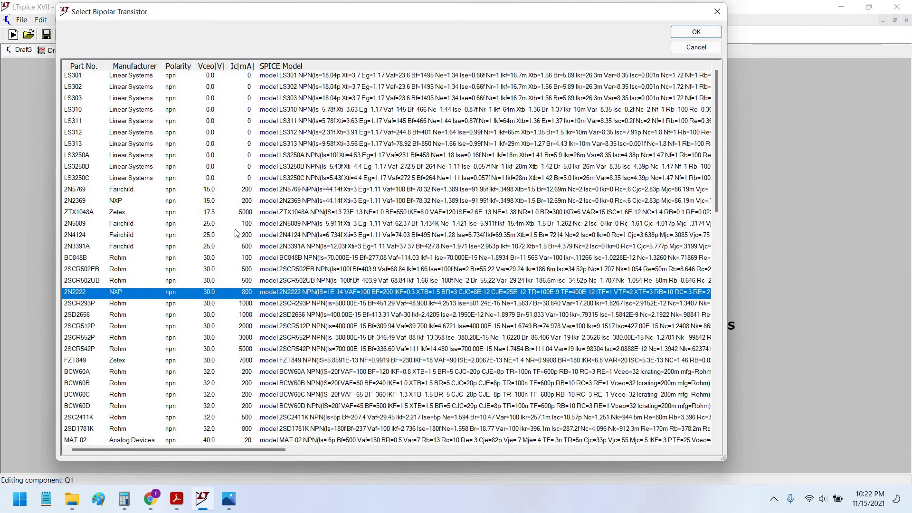
pyautogui.scroll(-10, 221, 272)
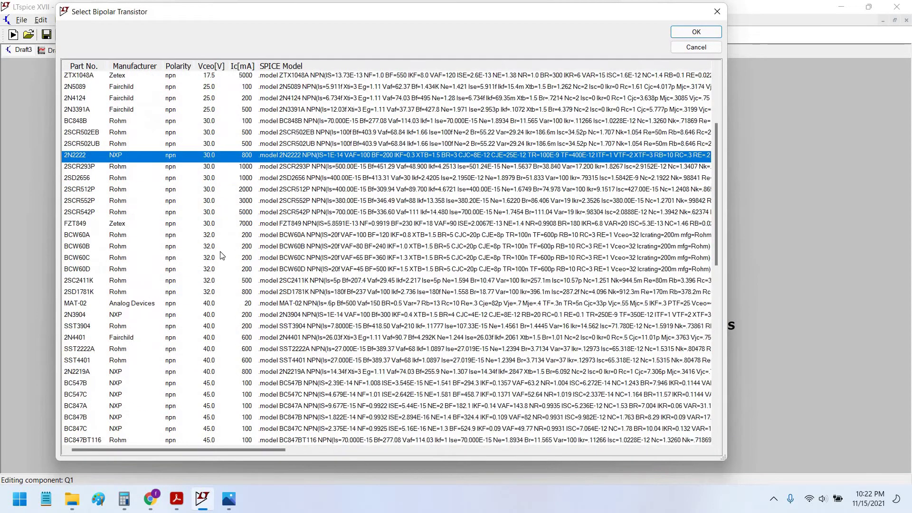
pyautogui.scroll(-4, 242, 342)
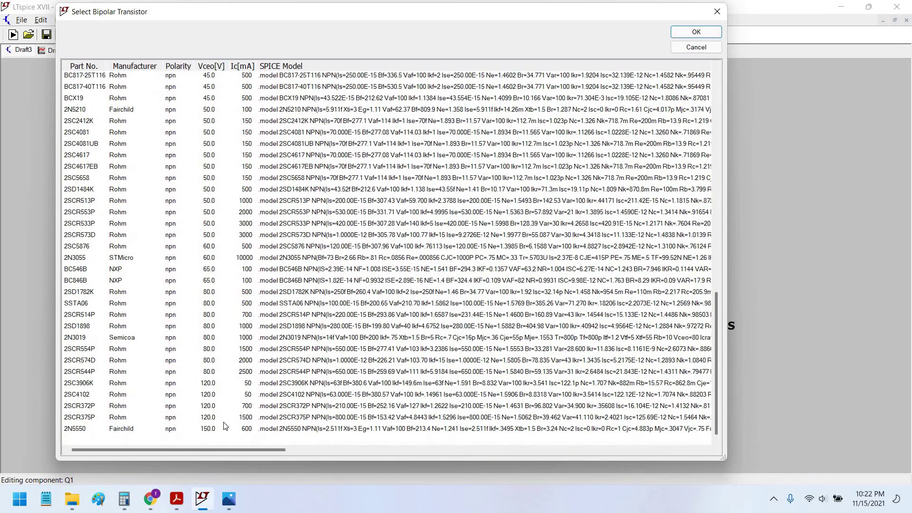
pyautogui.click(225, 430)
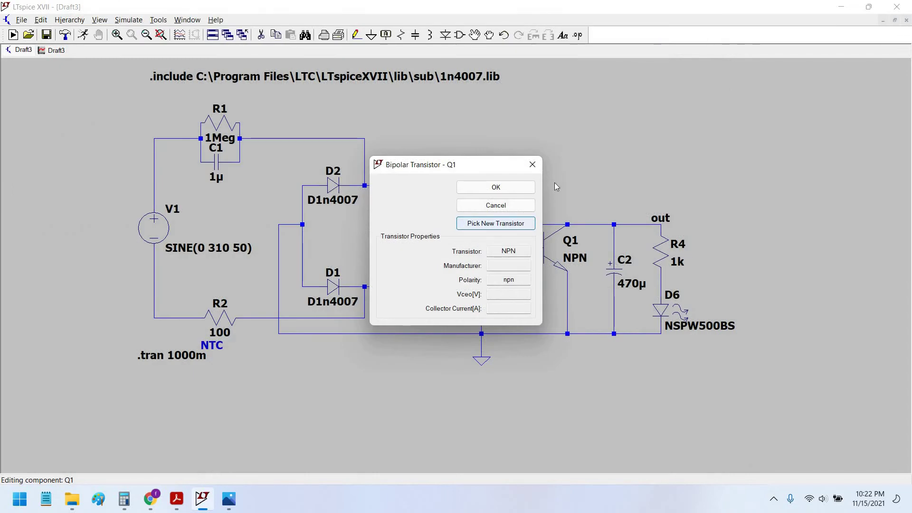
pyautogui.click(534, 164)
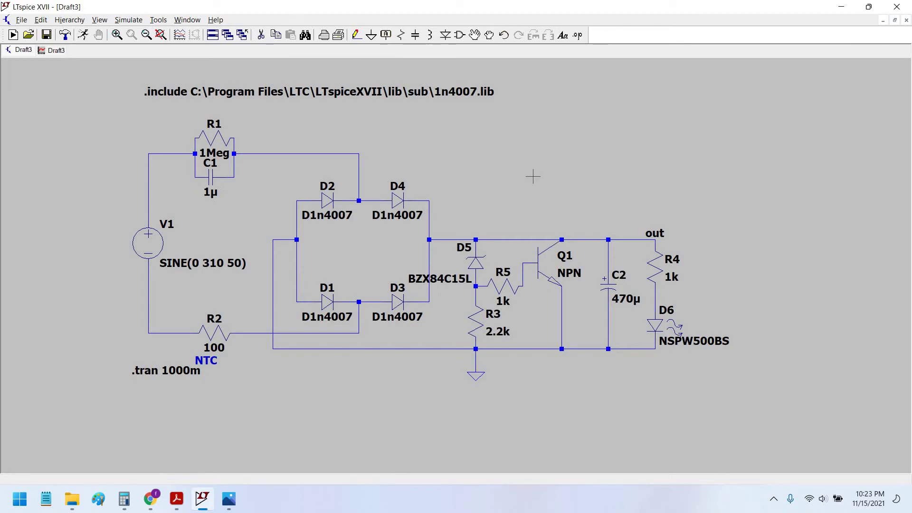
pyautogui.scroll(1, 501, 171)
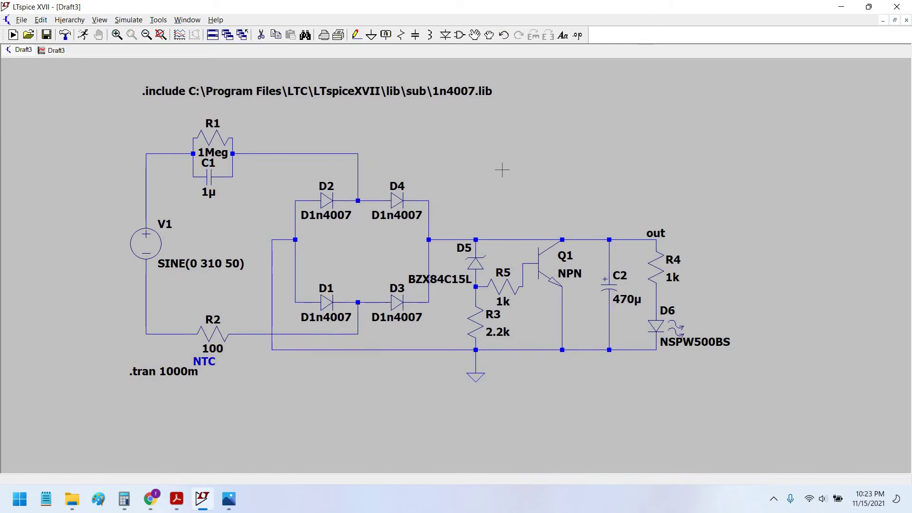
pyautogui.scroll(1, 503, 167)
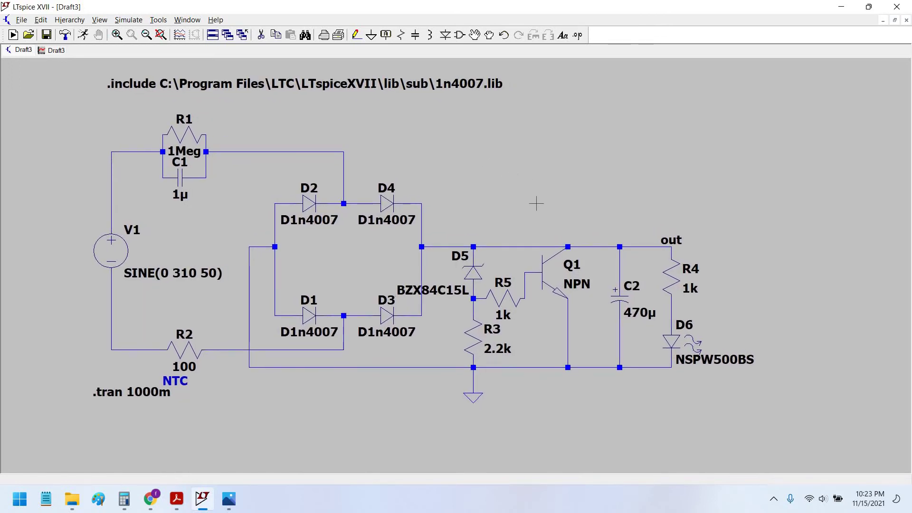
pyautogui.scroll(-1, 551, 200)
pyautogui.scroll(1, 552, 199)
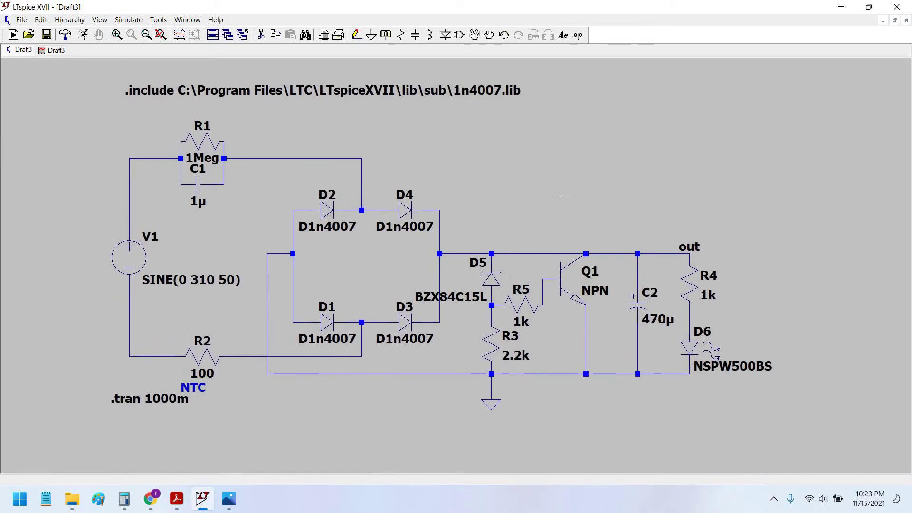
pyautogui.moveTo(538, 217)
pyautogui.mouseDown()
pyautogui.moveTo(531, 226)
pyautogui.moveTo(539, 222)
pyautogui.mouseUp()
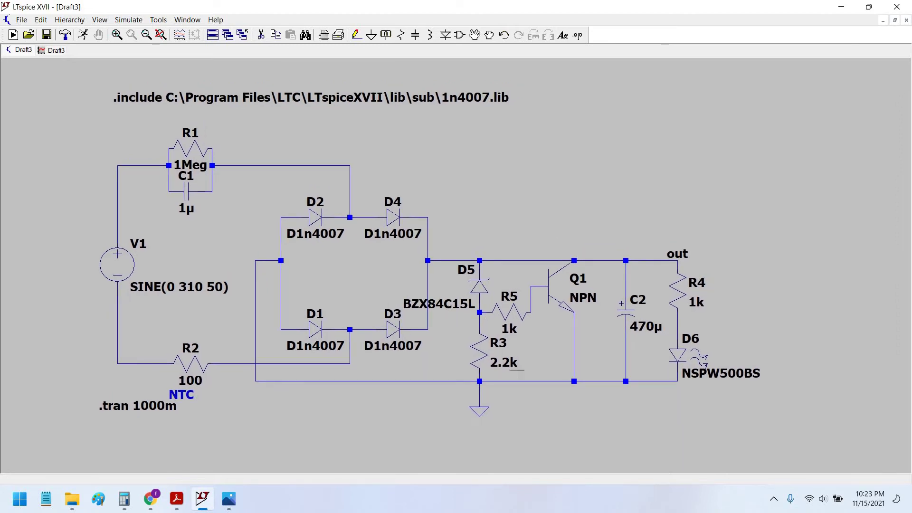
pyautogui.moveTo(575, 422); pyautogui.dragTo(583, 423)
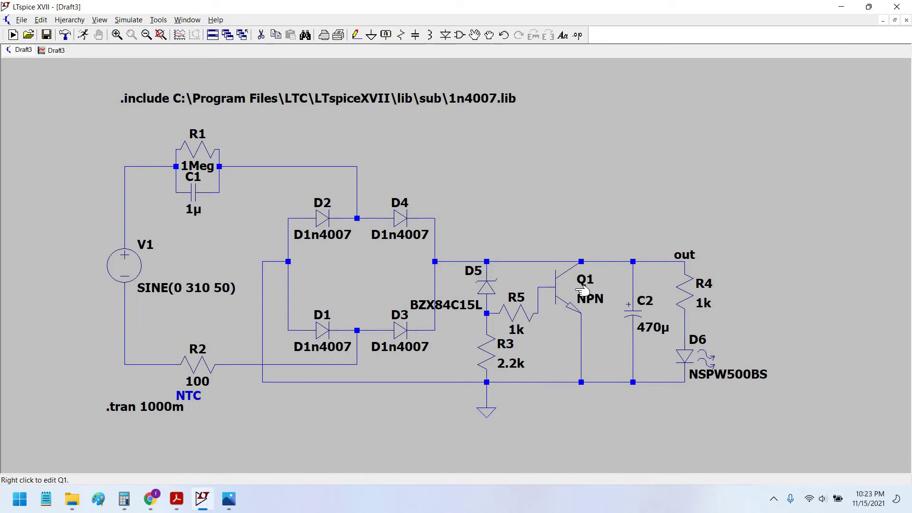
pyautogui.moveTo(586, 283); pyautogui.dragTo(581, 282)
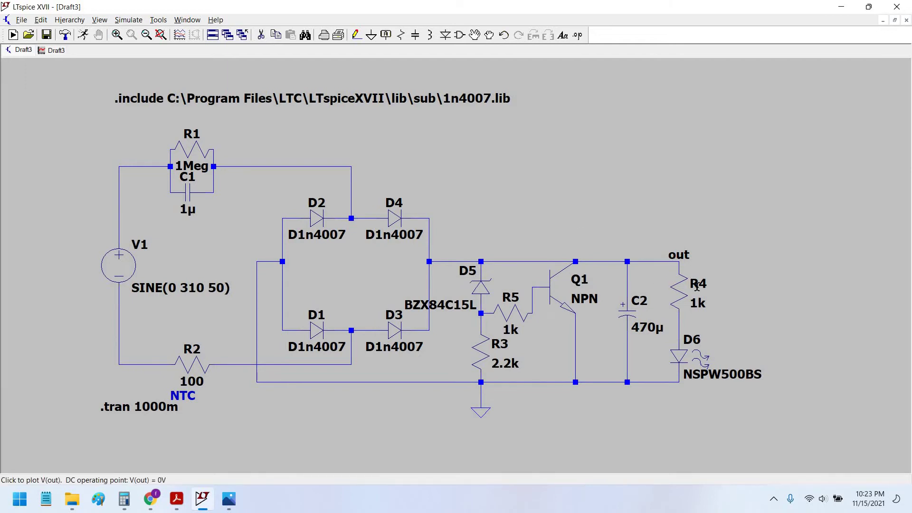
# Add the comment "collector current max = 1.5A" to the schematic beside the out label
pyautogui.click(563, 35)
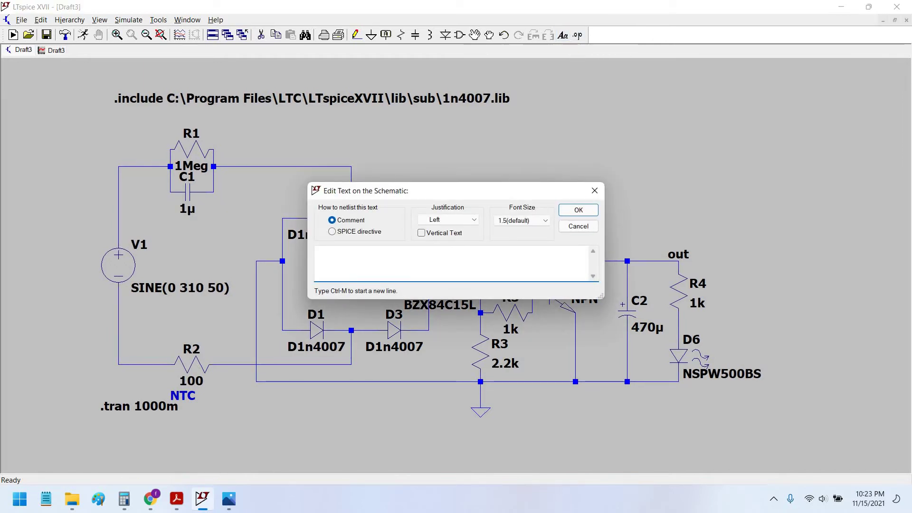
pyautogui.write('collector current max = 1.')
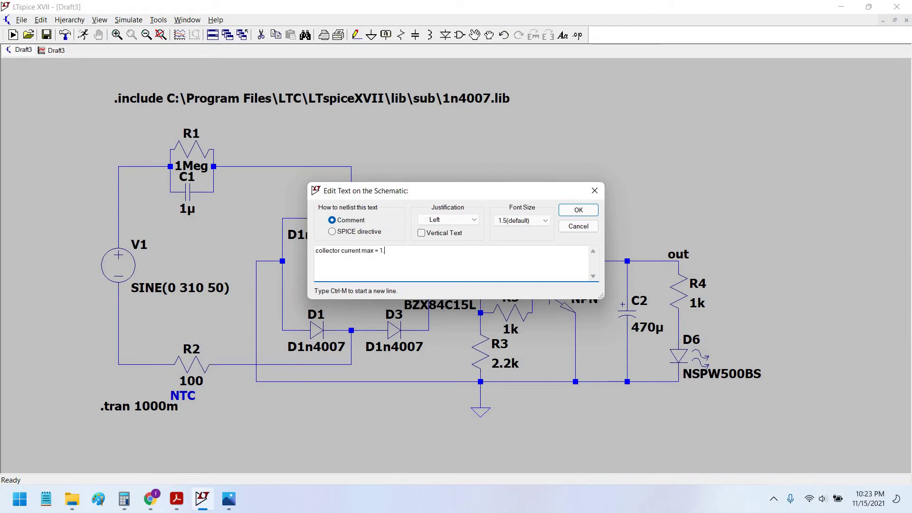
pyautogui.write('A')
pyautogui.press('Return')
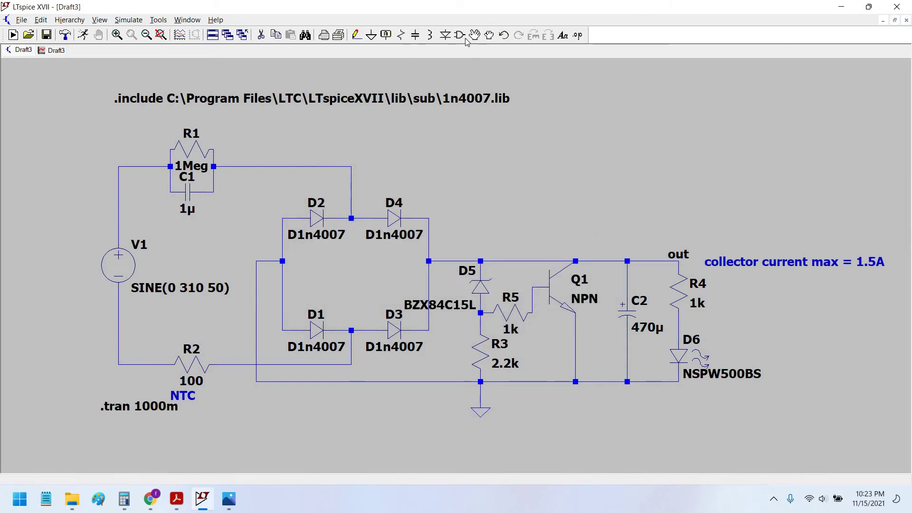
# Add the comment "VCEO = 400V" above Q1 and move the collector current comment next to it
pyautogui.press('t')
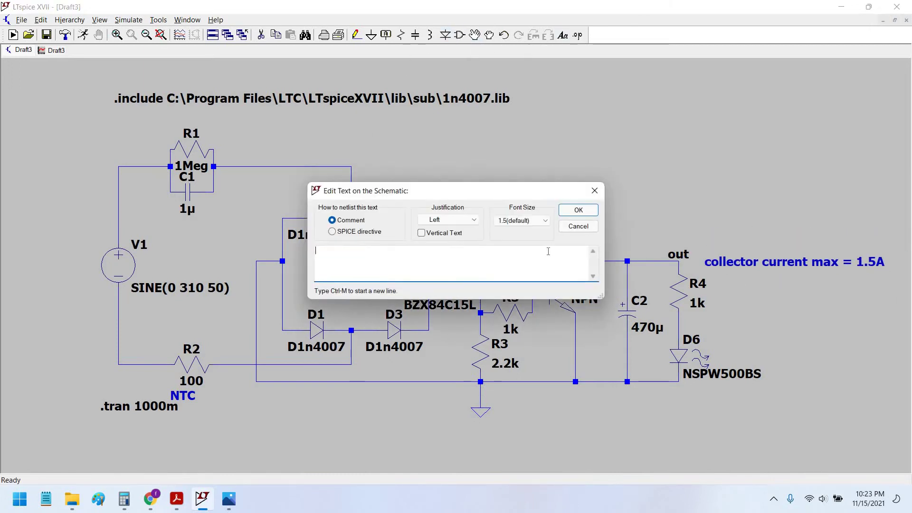
pyautogui.write('VCEO = 400V')
pyautogui.press('Return')
pyautogui.click(528, 240)
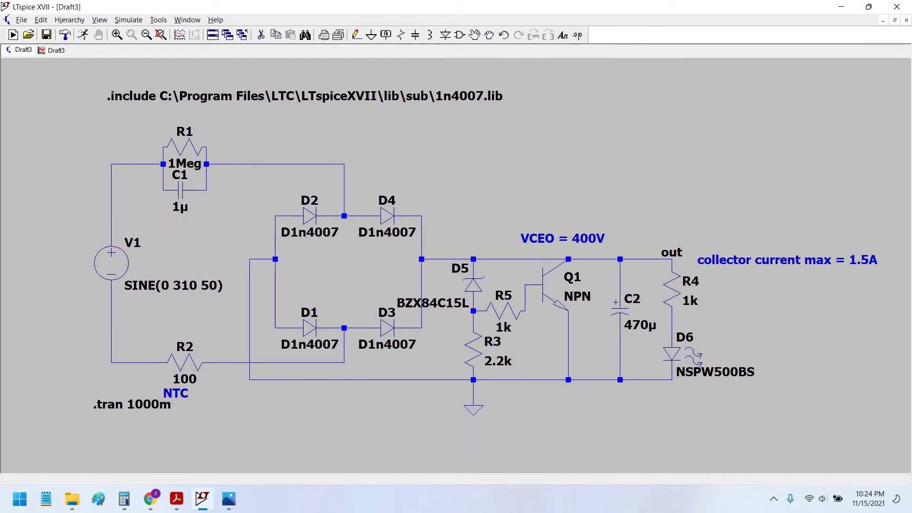
pyautogui.moveTo(732, 260); pyautogui.dragTo(625, 213)
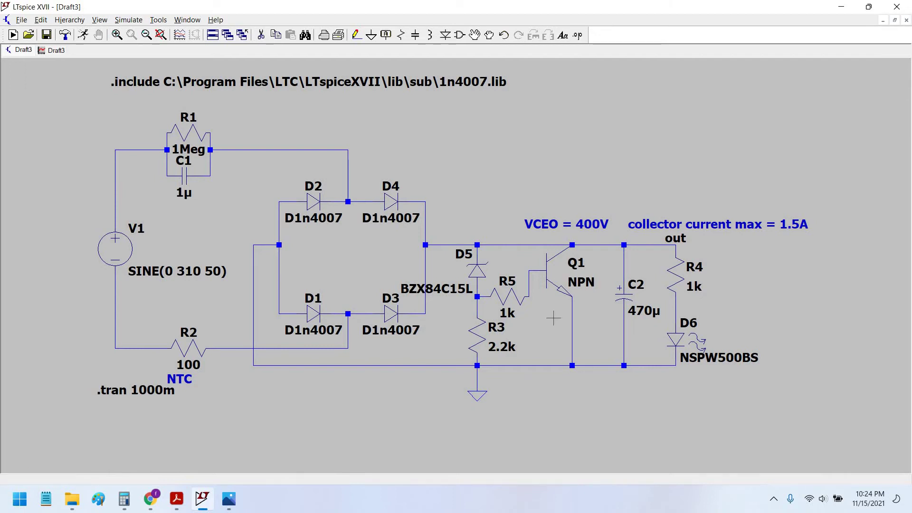
pyautogui.moveTo(562, 424); pyautogui.dragTo(552, 436)
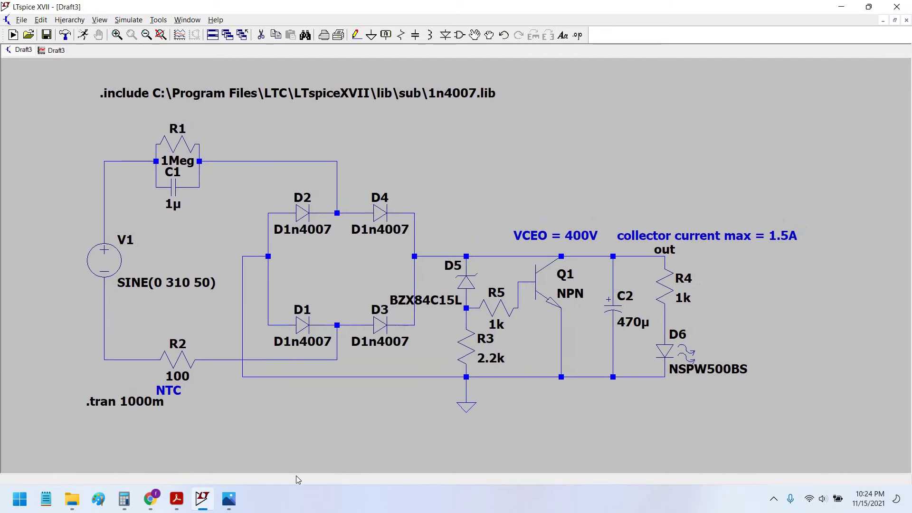
# Switch to the DigiKey home page in Chrome and search the products for "npn"
pyautogui.click(150, 499)
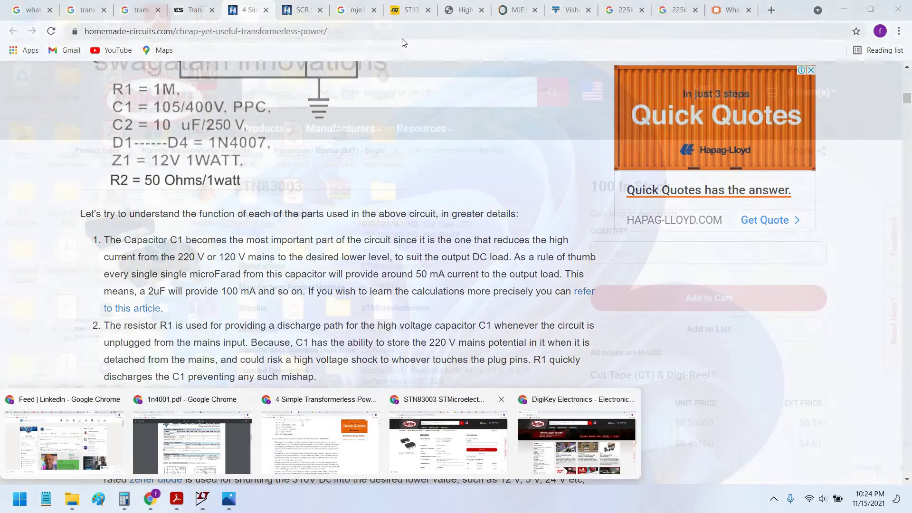
pyautogui.click(576, 445)
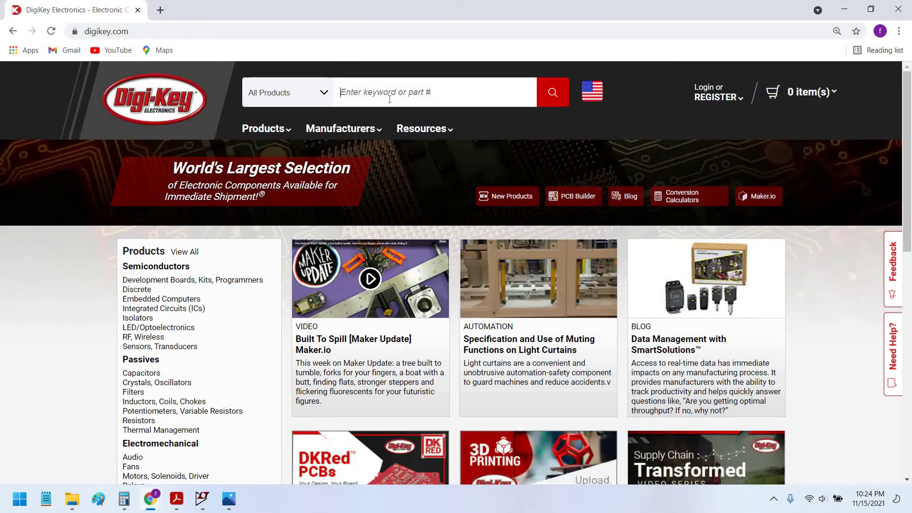
pyautogui.write('npn')
pyautogui.press('Return')
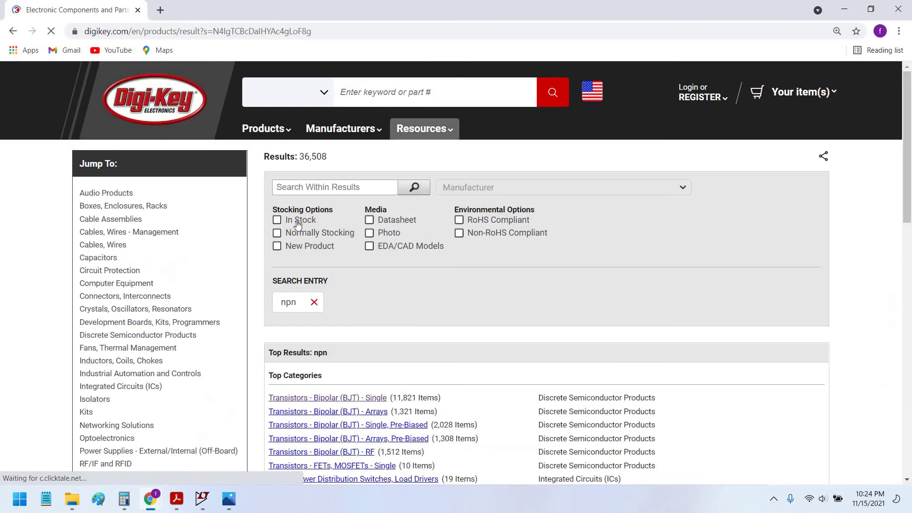
# Filter the single bipolar transistors to active, in-stock parts with a maximum collector current of 1.5 A
pyautogui.scroll(-3, 352, 272)
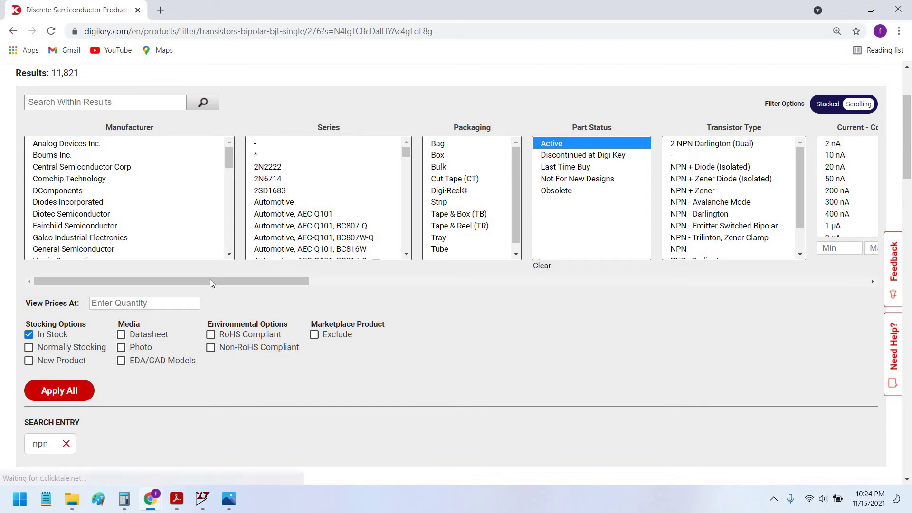
pyautogui.hscroll(6, 254, 278)
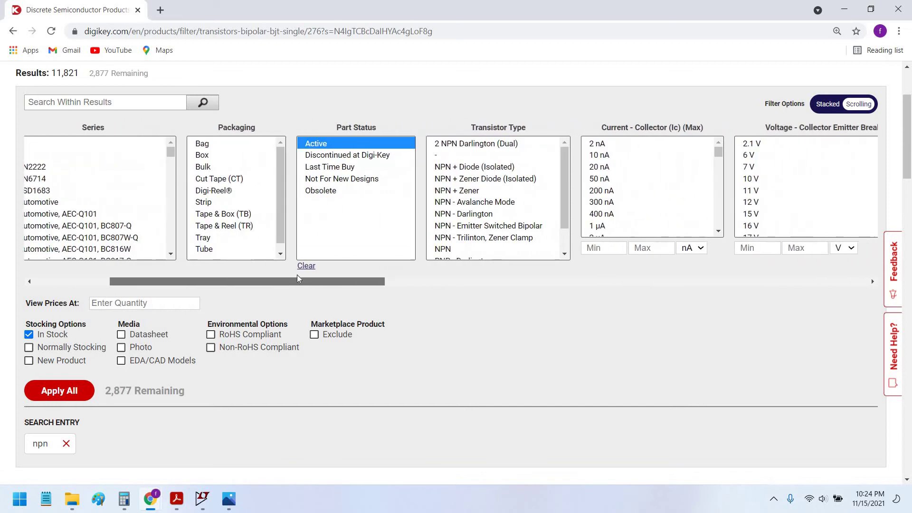
pyautogui.hscroll(4, 321, 278)
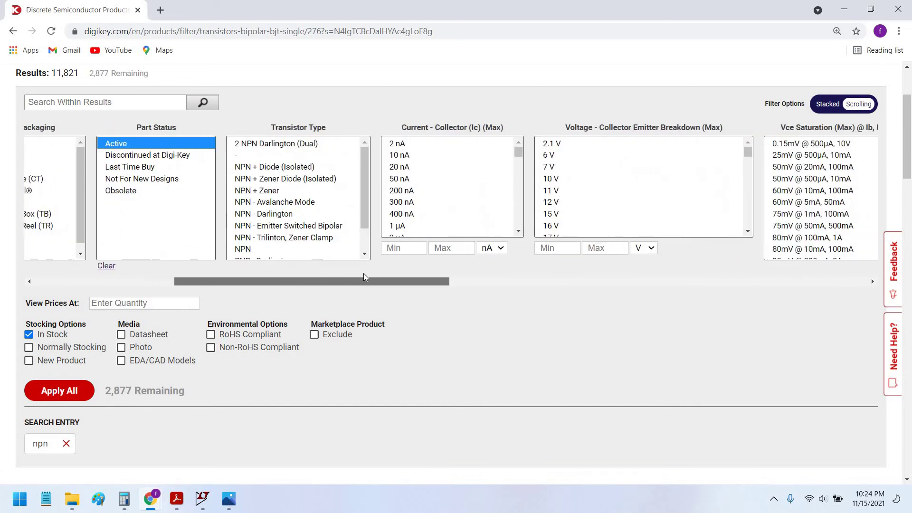
pyautogui.scroll(-3, 392, 193)
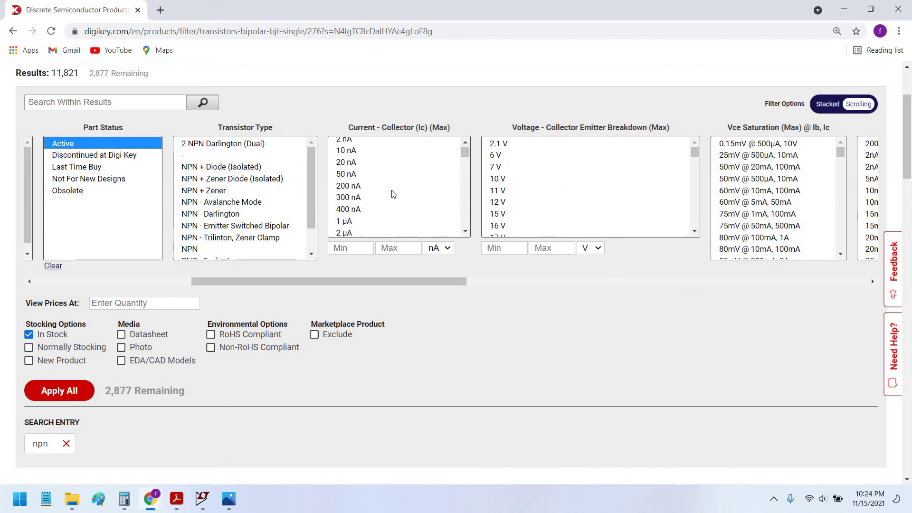
pyautogui.scroll(-10, 392, 194)
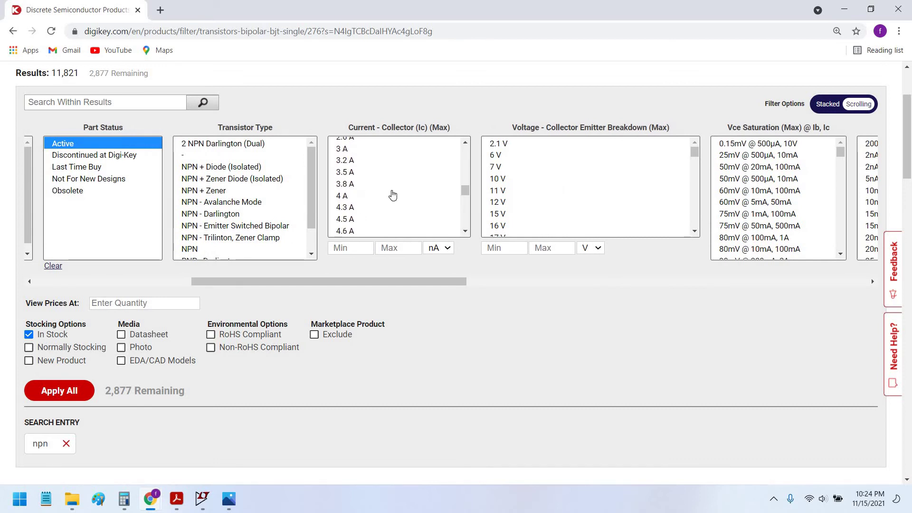
pyautogui.scroll(3, 393, 194)
pyautogui.click(375, 209)
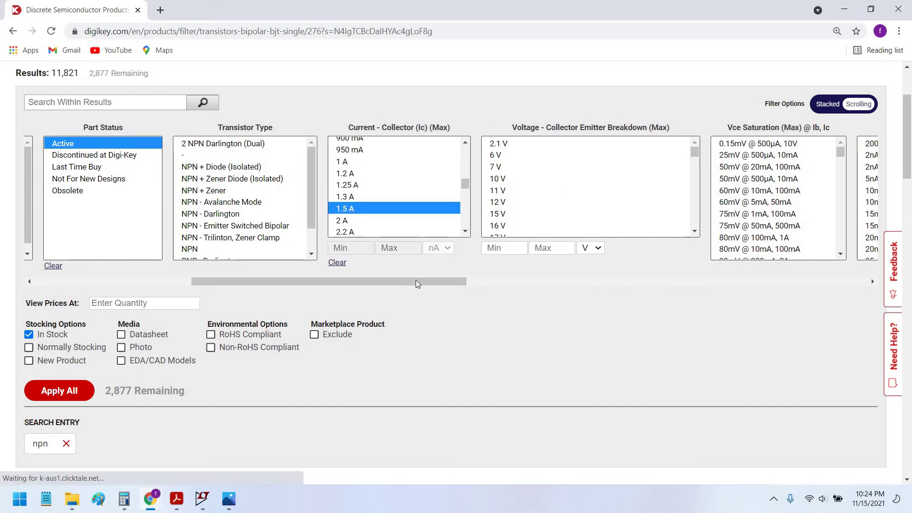
# Examine the filters for maximum collector-emitter breakdown voltage and Vce saturation
pyautogui.moveTo(461, 282); pyautogui.dragTo(529, 281)
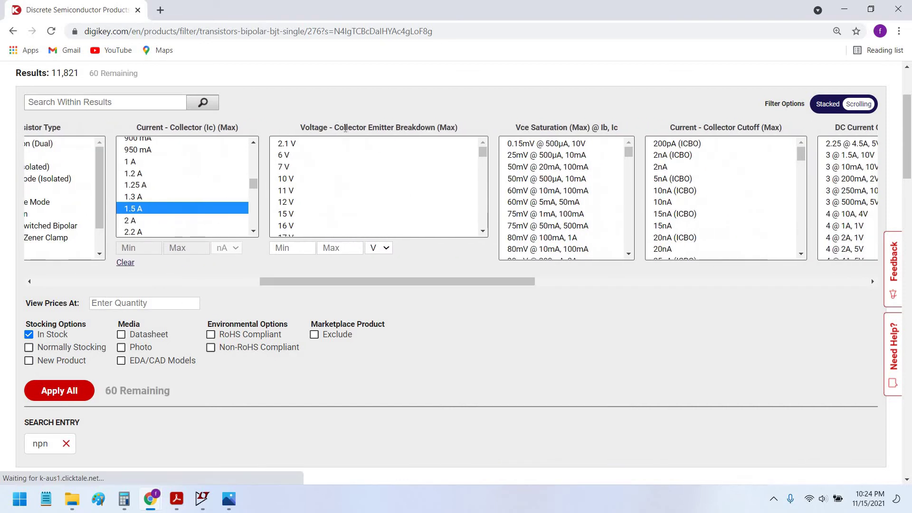
pyautogui.moveTo(332, 127); pyautogui.dragTo(457, 128)
pyautogui.click(434, 128)
pyautogui.click(483, 154)
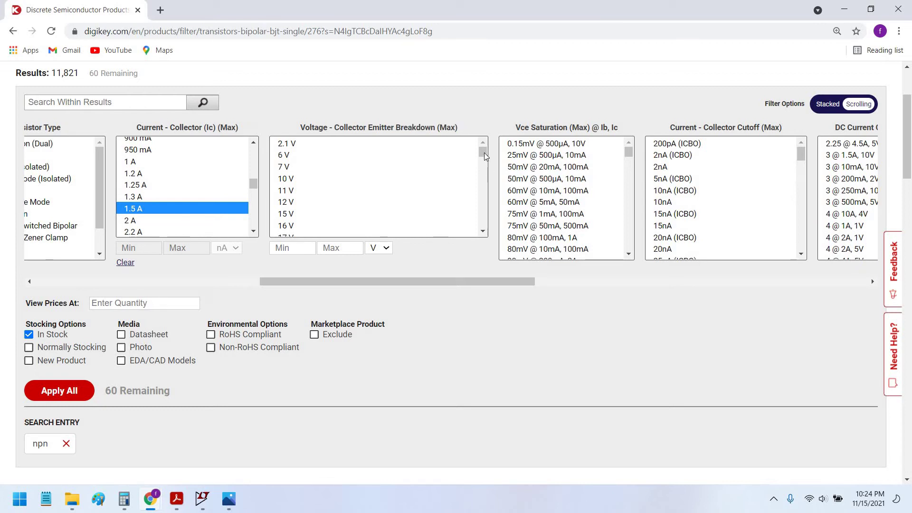
pyautogui.moveTo(300, 128); pyautogui.dragTo(576, 133)
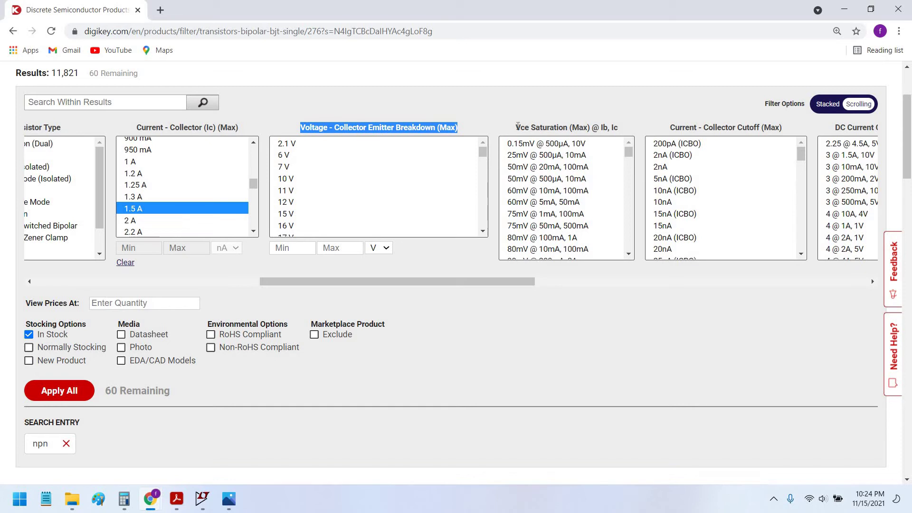
pyautogui.moveTo(517, 127); pyautogui.dragTo(591, 131)
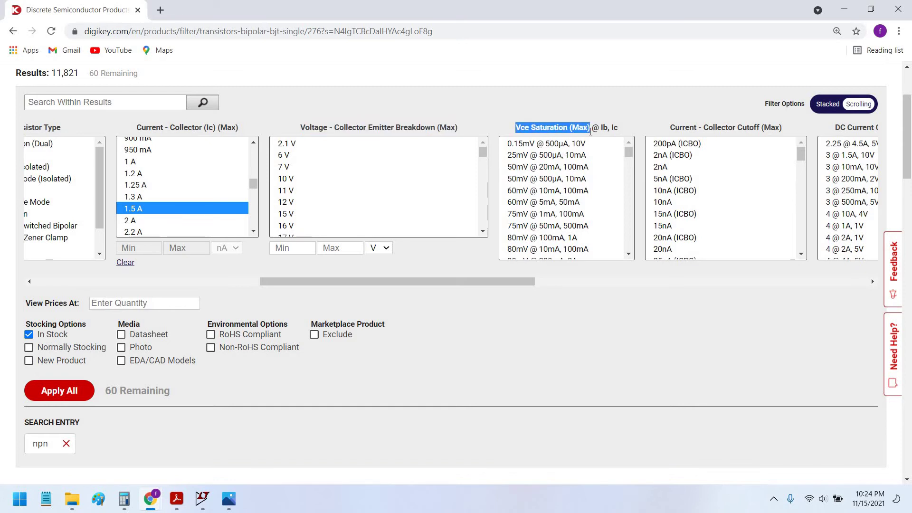
# Filter the transistors to a maximum collector-emitter breakdown voltage of 400 V and apply all filters
pyautogui.tripleClick(462, 129)
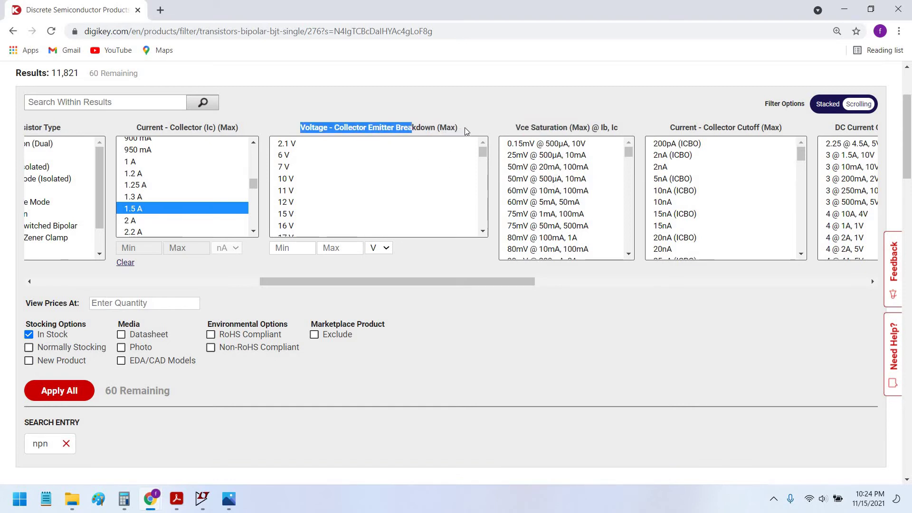
pyautogui.click(484, 161)
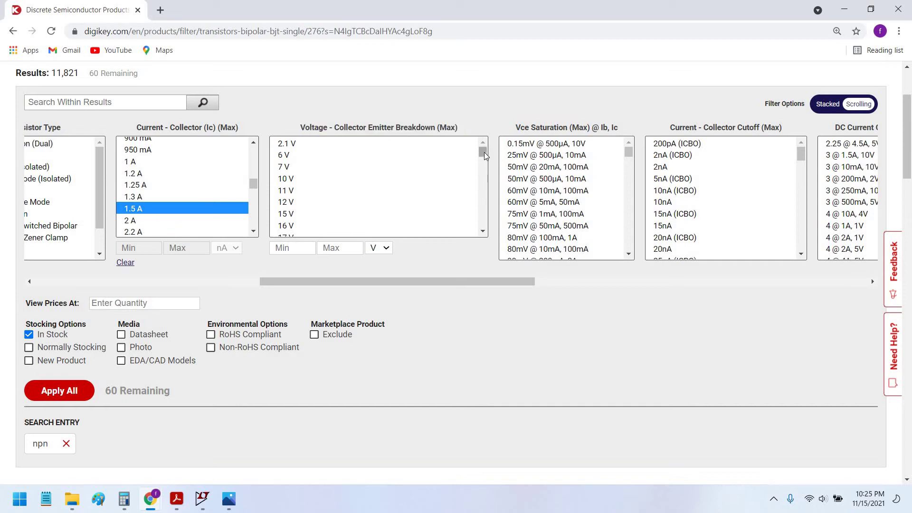
pyautogui.moveTo(483, 161); pyautogui.dragTo(490, 201)
pyautogui.scroll(-1, 321, 202)
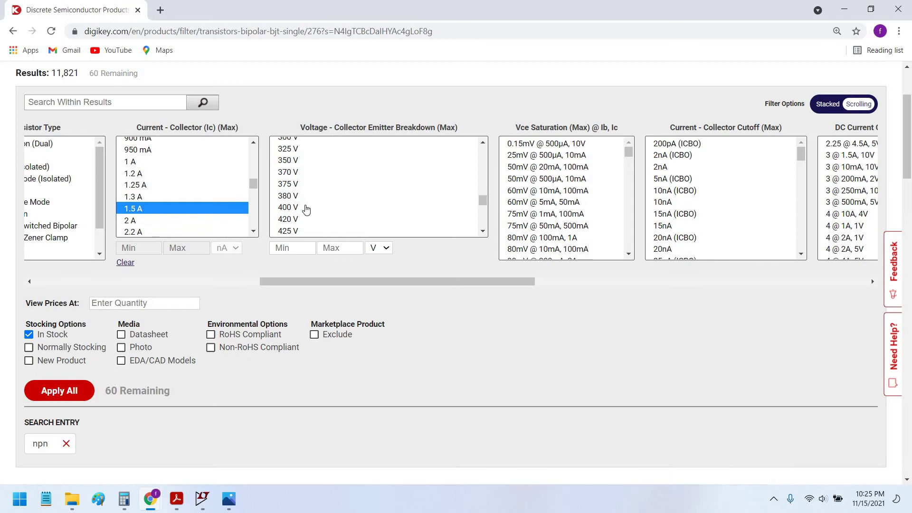
pyautogui.moveTo(306, 209); pyautogui.dragTo(302, 196)
pyautogui.click(288, 208)
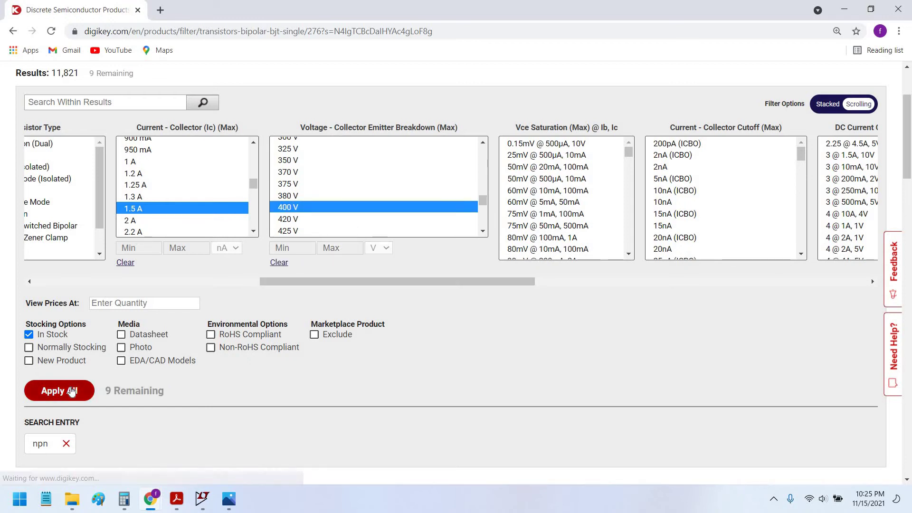
pyautogui.click(60, 391)
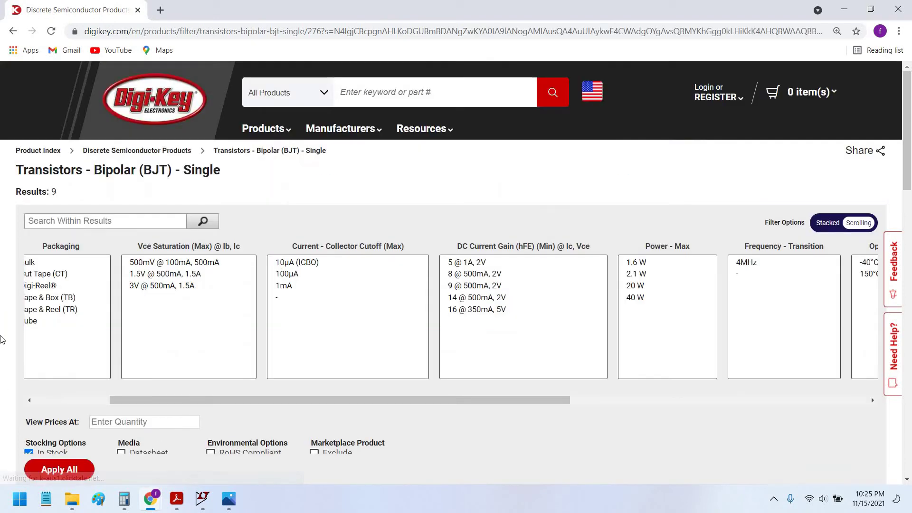
# Compare stock and manufacturers of the filtered transistors, and open the onsemi FJE3303H1TU product page in a new tab
pyautogui.scroll(-4, 141, 255)
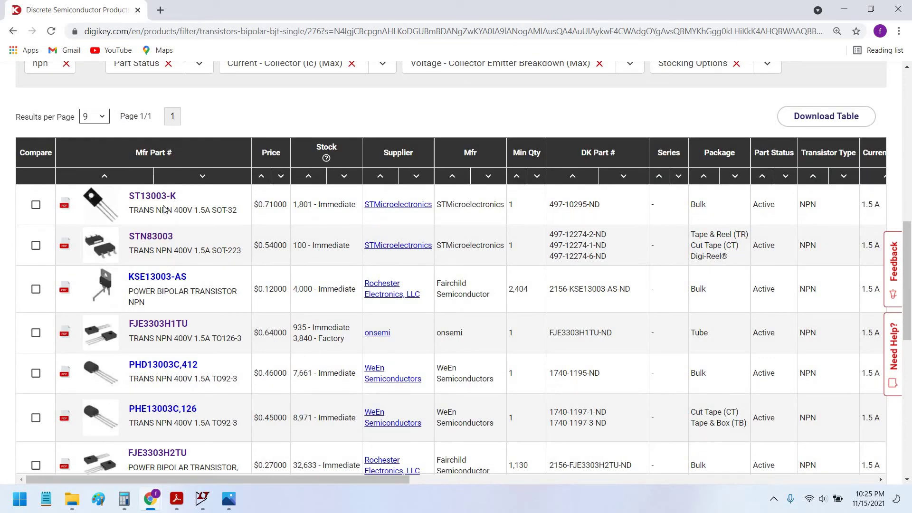
pyautogui.scroll(-5, 164, 209)
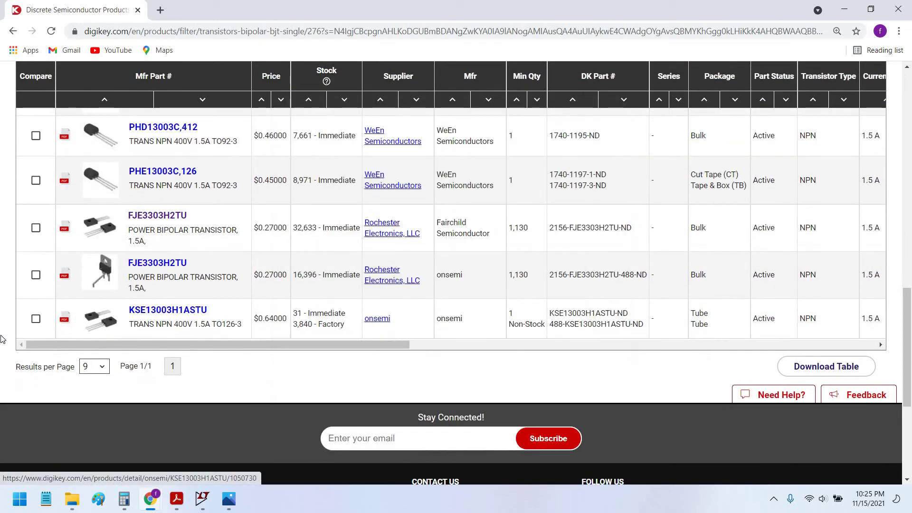
pyautogui.scroll(5, 2, 339)
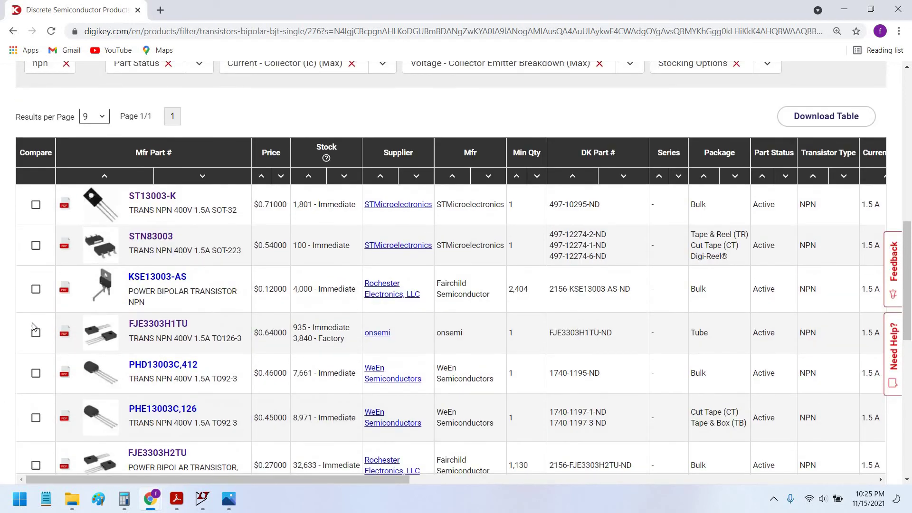
pyautogui.scroll(-1, 161, 185)
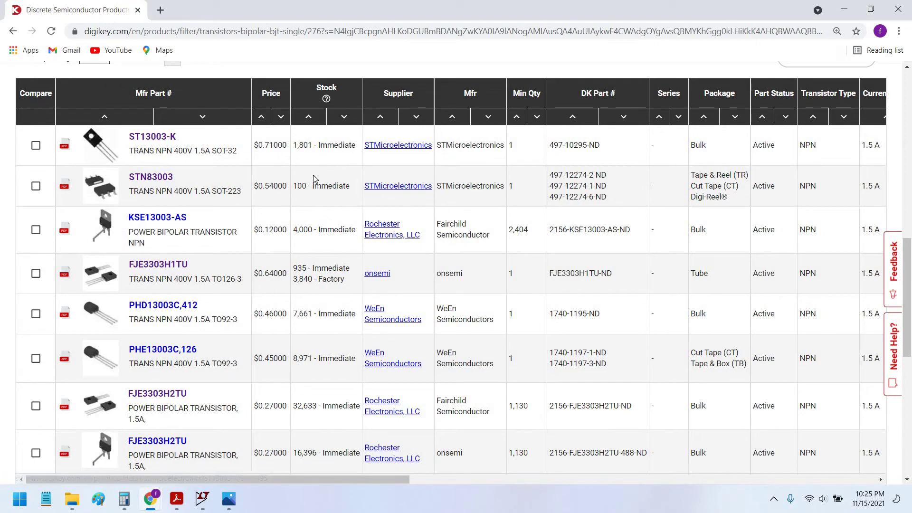
pyautogui.moveTo(513, 151); pyautogui.dragTo(505, 151)
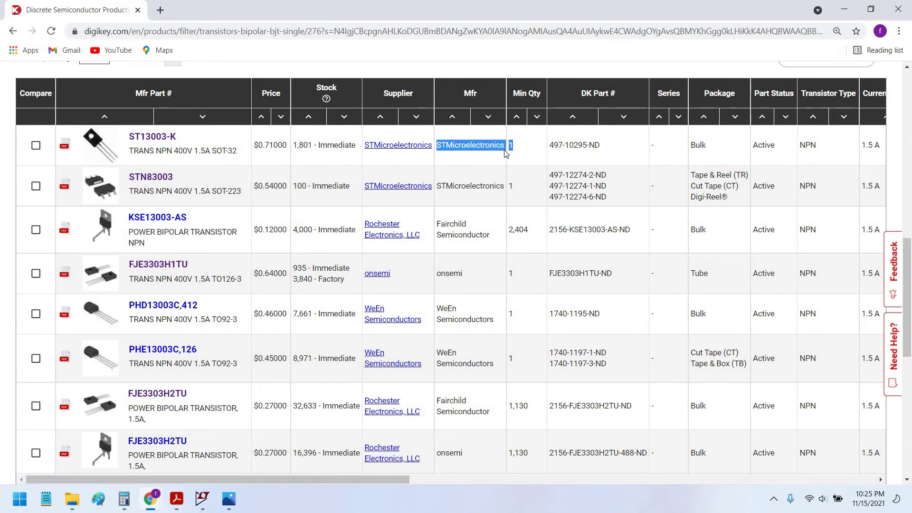
pyautogui.doubleClick(491, 155)
pyautogui.doubleClick(443, 273)
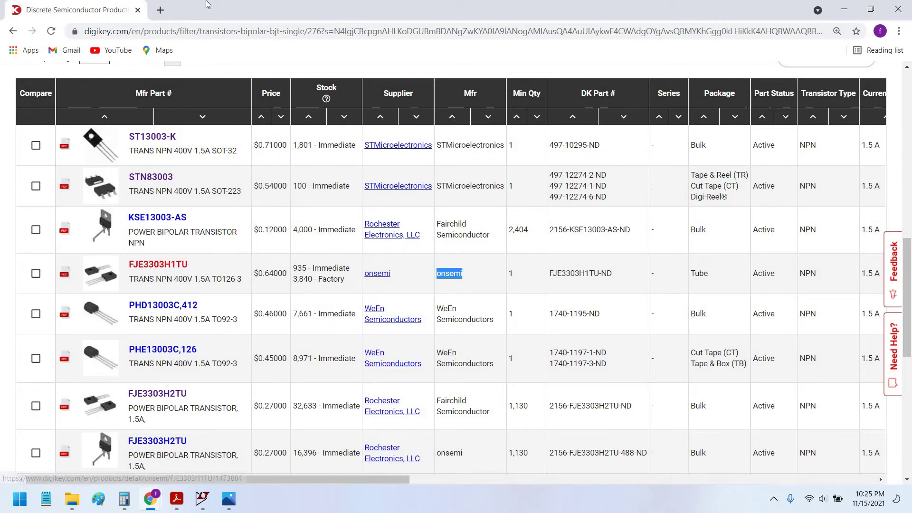
pyautogui.middleClick(183, 267)
pyautogui.hotkey('ctrl', 'Tab')
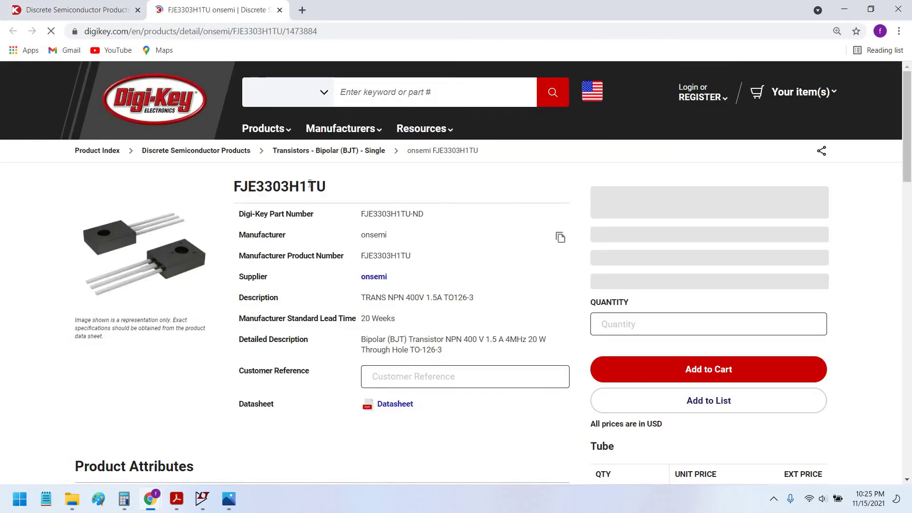
# Examine the FJE3303H1TU's stock, quantity pricing and datasheet link on its product page
pyautogui.scroll(-3, 501, 338)
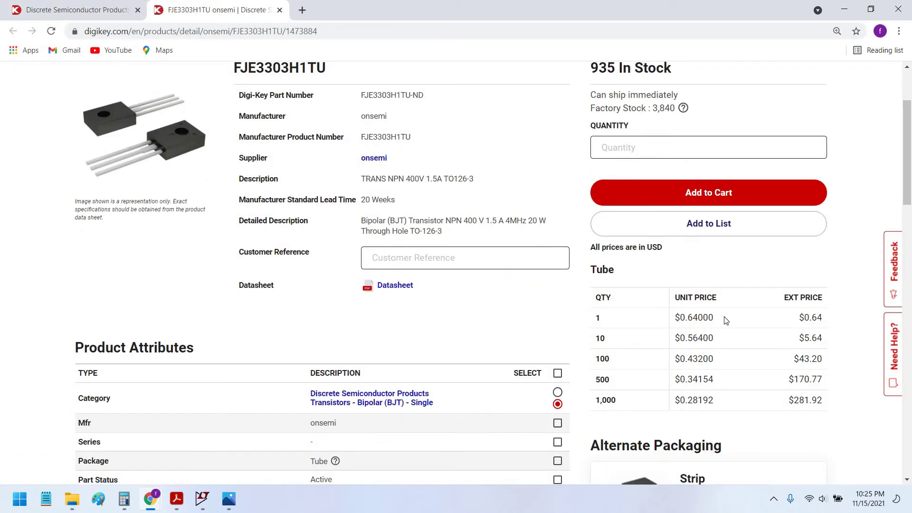
pyautogui.moveTo(726, 320); pyautogui.dragTo(654, 320)
pyautogui.click(620, 310)
pyautogui.scroll(3, 616, 322)
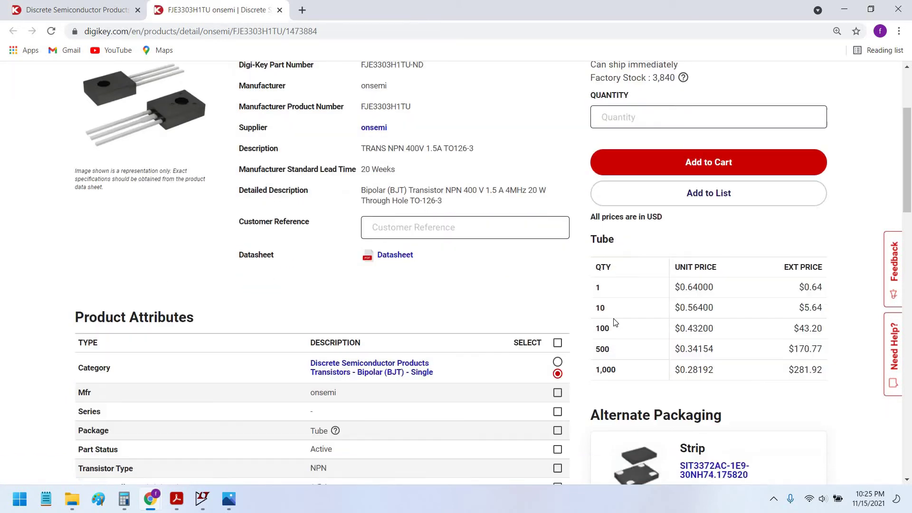
pyautogui.moveTo(663, 186); pyautogui.dragTo(615, 186)
pyautogui.click(616, 186)
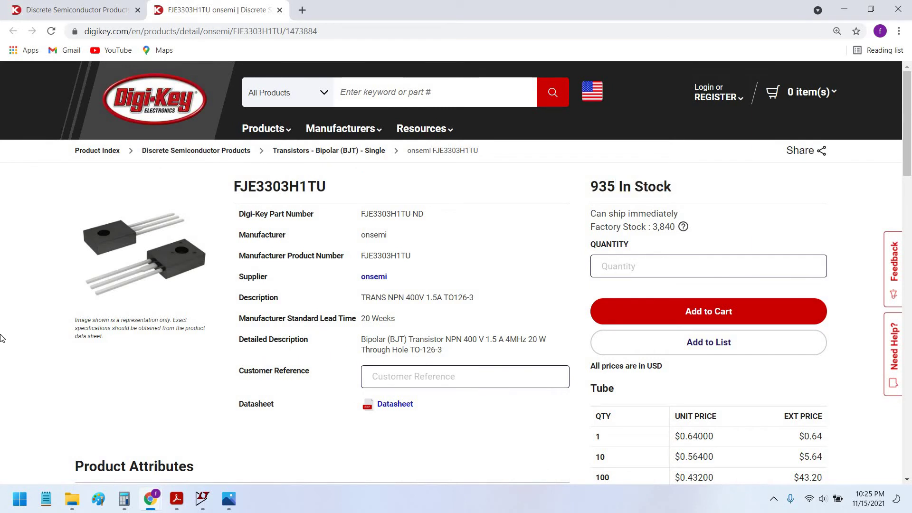
pyautogui.scroll(-3, 481, 295)
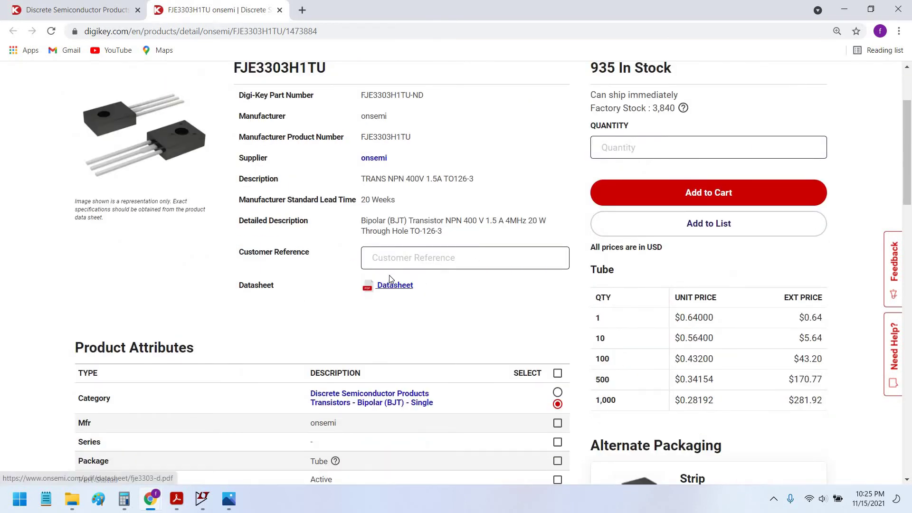
# Open onsemi.com in a new browser tab
pyautogui.click(299, 6)
pyautogui.write('onsemi.com')
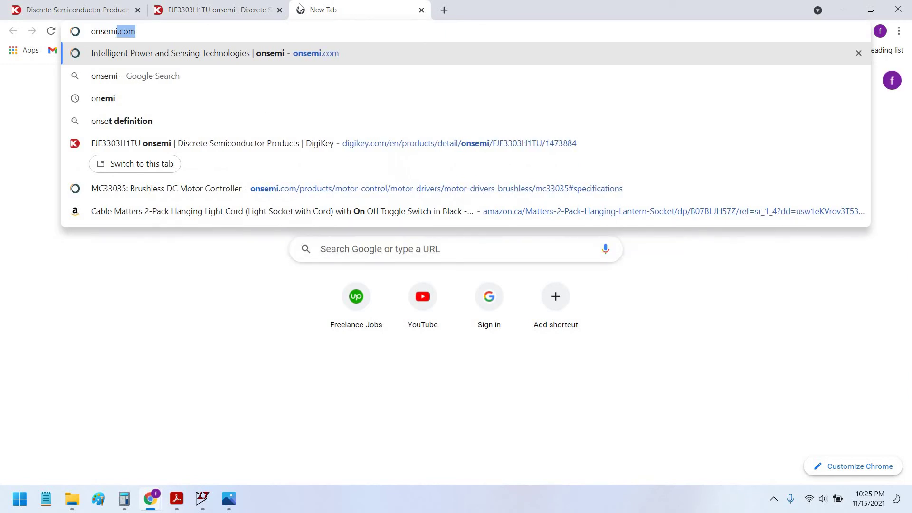
pyautogui.press('Return')
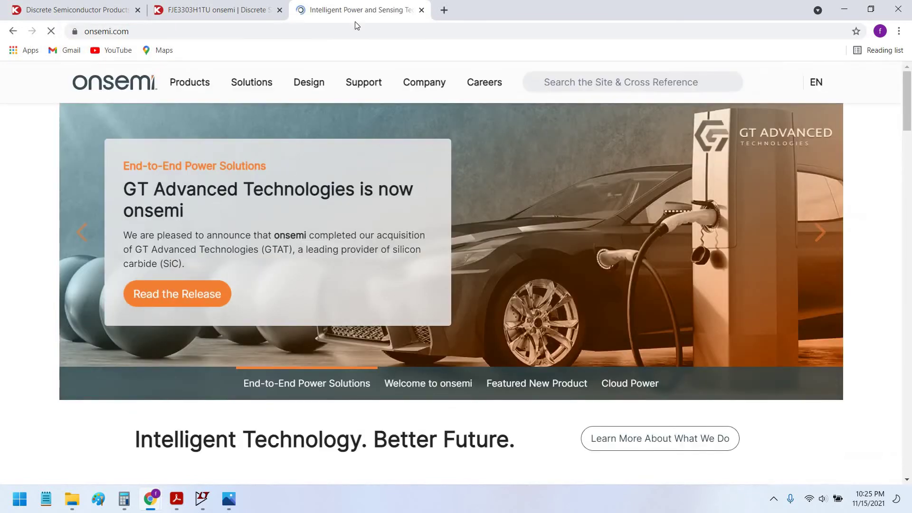
# Copy the part number FJE3303H1TU from the DigiKey page and search the onsemi site for it
pyautogui.hotkey('ctrl', 'shift', 'Tab')
pyautogui.scroll(2, 289, 194)
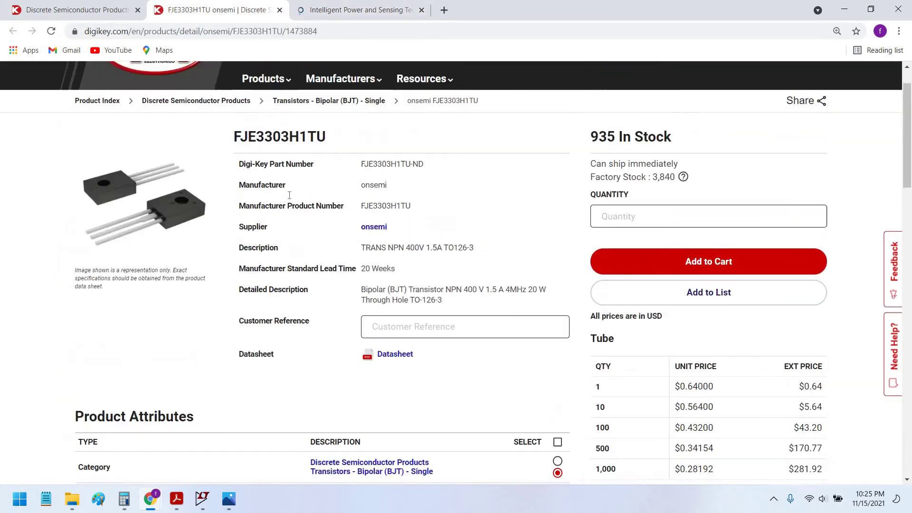
pyautogui.doubleClick(300, 186)
pyautogui.hotkey('ctrl', 'c')
pyautogui.click(351, 4)
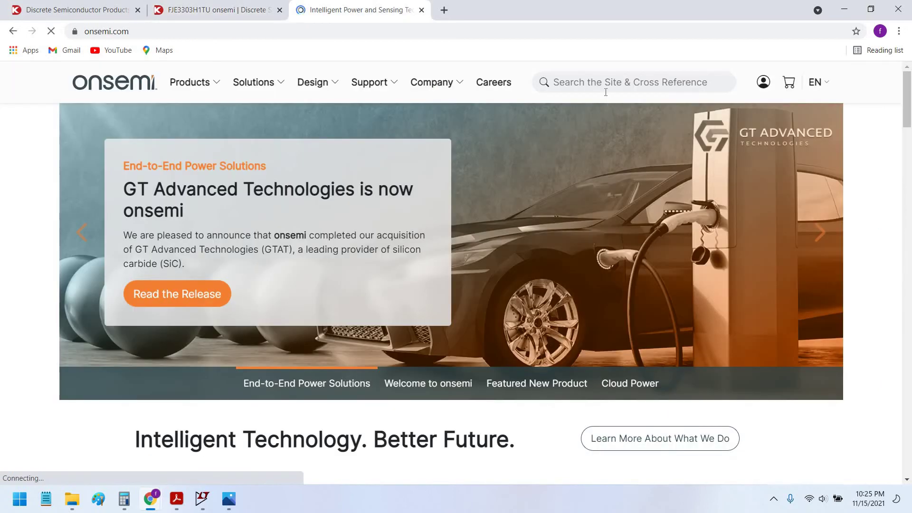
pyautogui.click(604, 84)
pyautogui.hotkey('ctrl', 'v')
pyautogui.press('Return')
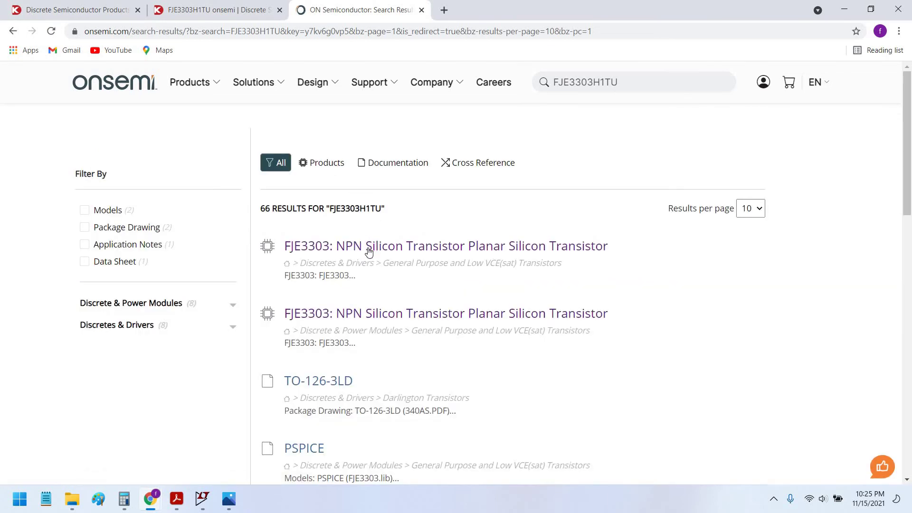
# Open the FJE3303 NPN silicon transistor page from the search results and find its technical documentation and design resources
pyautogui.click(369, 251)
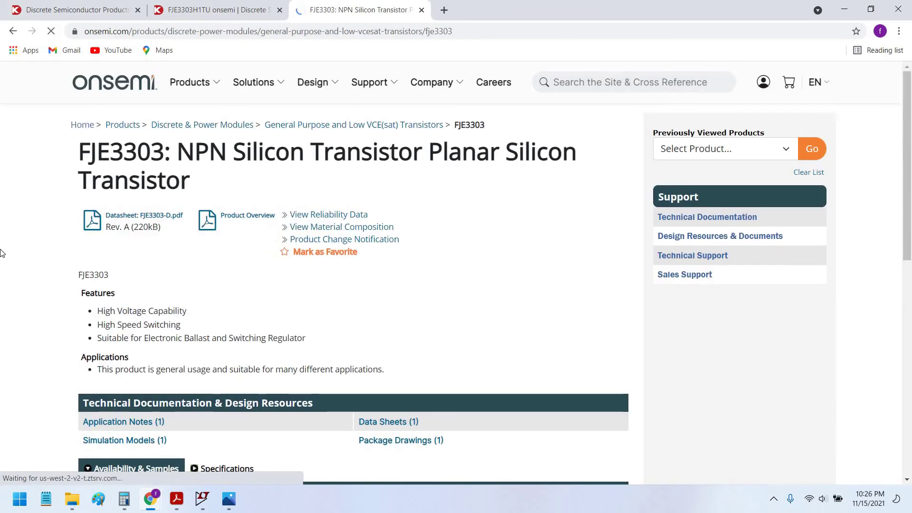
pyautogui.scroll(-3, 14, 256)
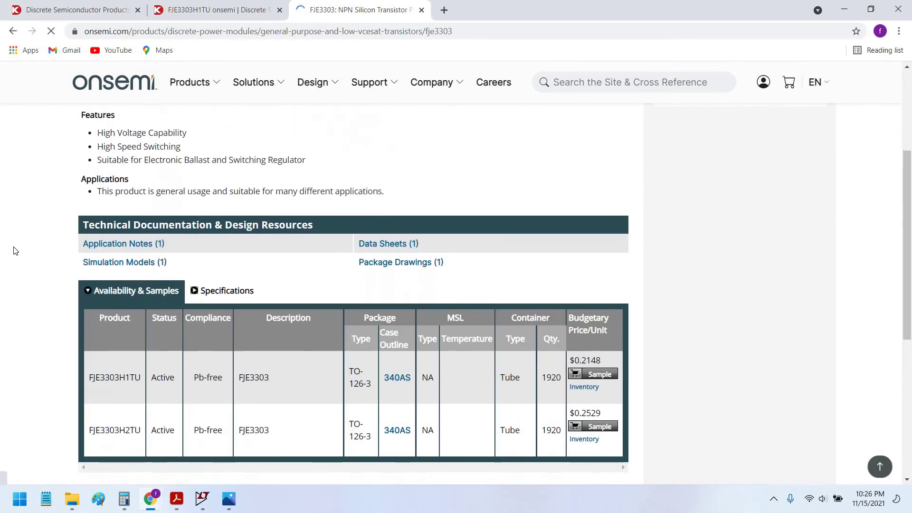
pyautogui.scroll(3, 14, 251)
pyautogui.scroll(-1, 250, 218)
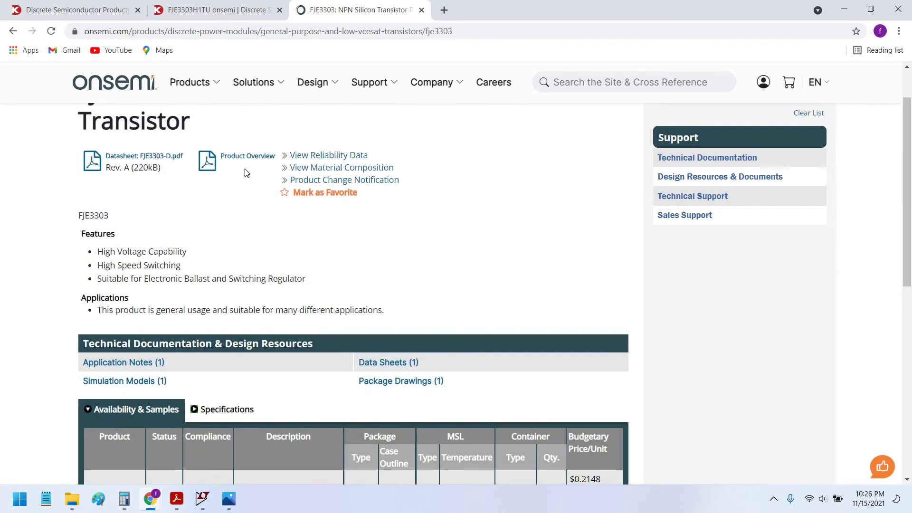
pyautogui.scroll(-2, 138, 247)
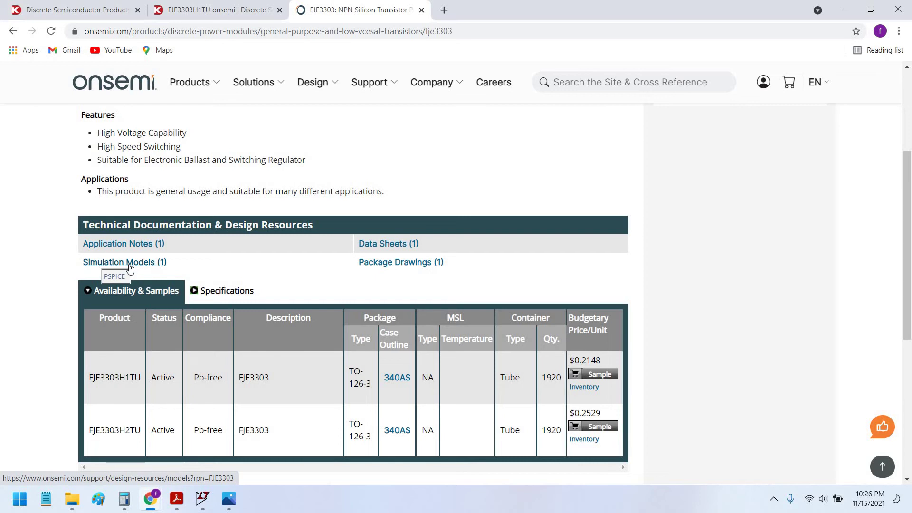
# Download the PSPICE model of the FJE3303 from its simulation models page
pyautogui.click(130, 266)
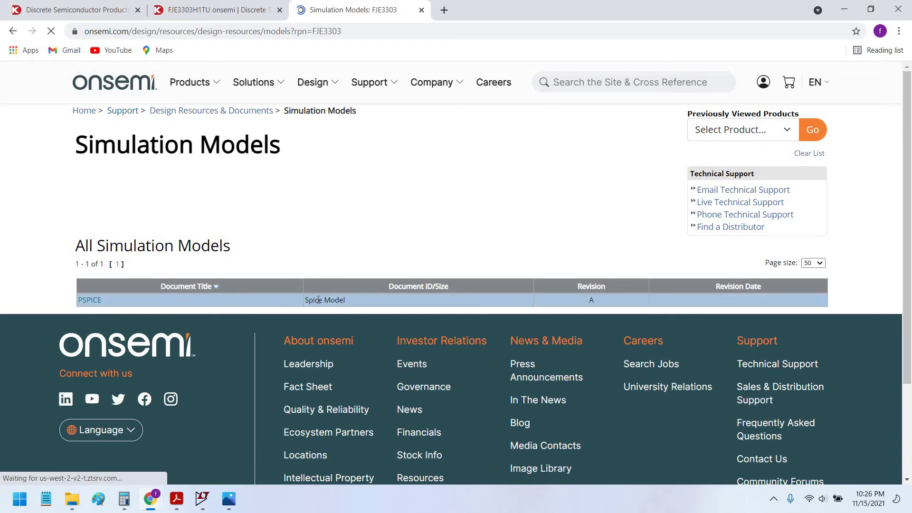
pyautogui.click(91, 300)
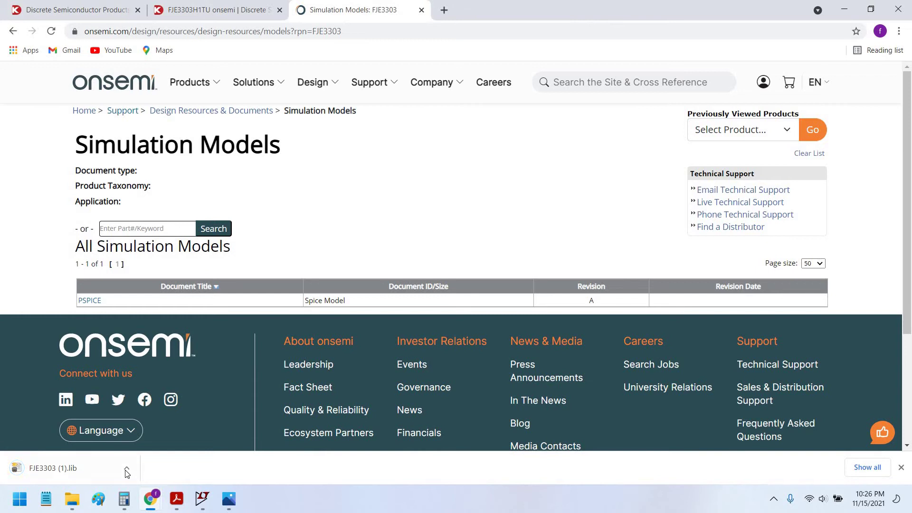
pyautogui.click(126, 470)
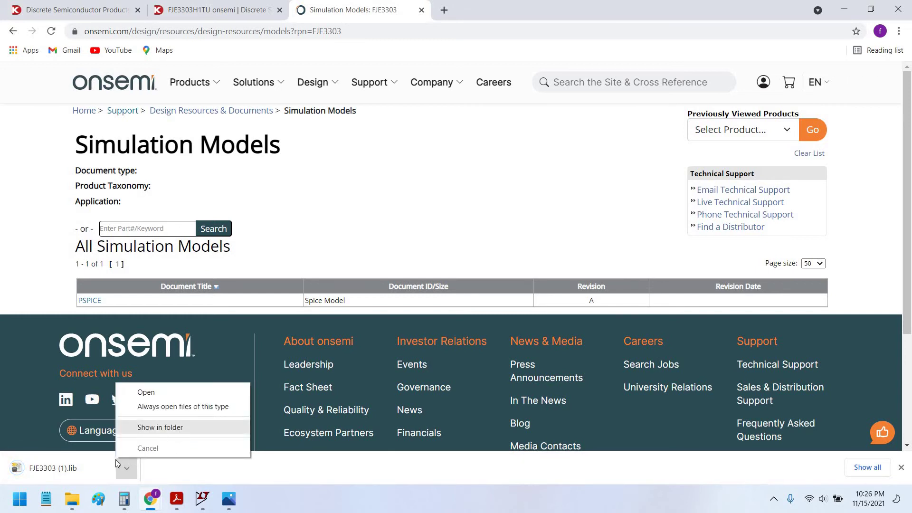
pyautogui.click(122, 470)
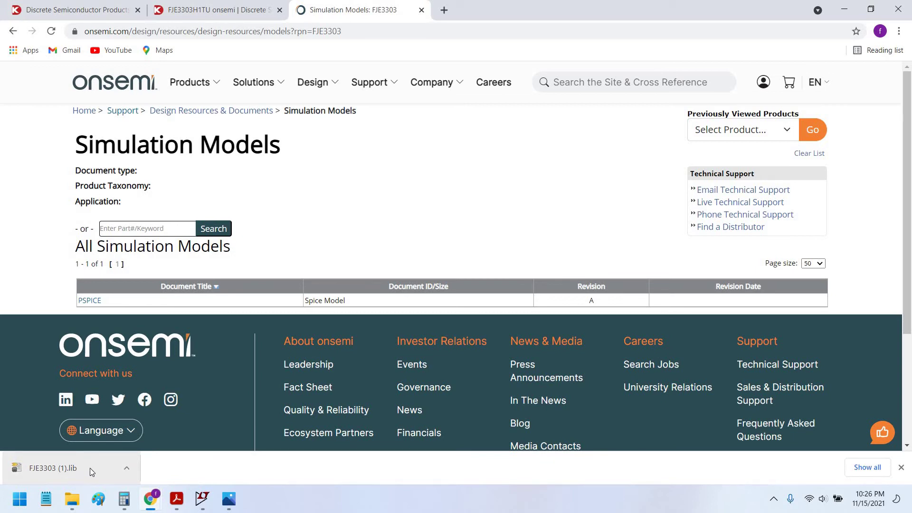
# Switch to LTspice, open the FJE3303 (1).lib file from the Downloads folder and check the model name in its .MODEL line
pyautogui.moveTo(204, 493)
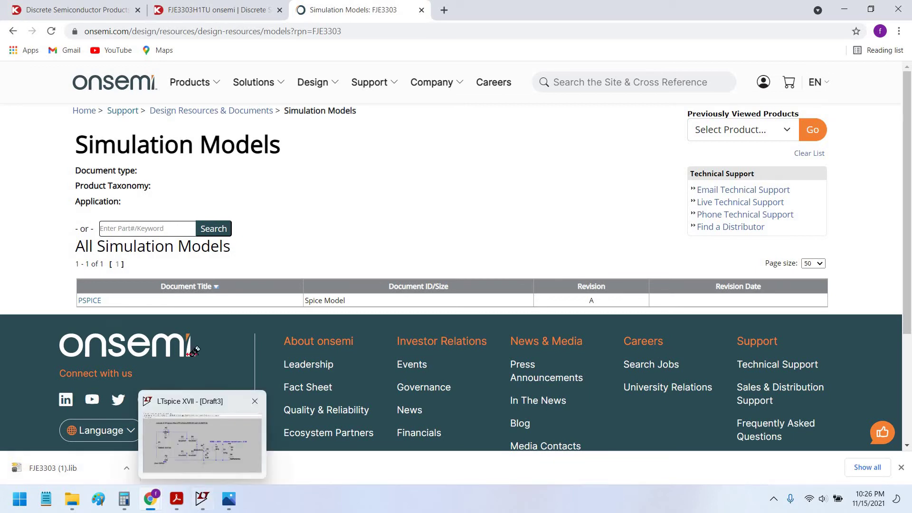
pyautogui.click(204, 451)
pyautogui.click(29, 35)
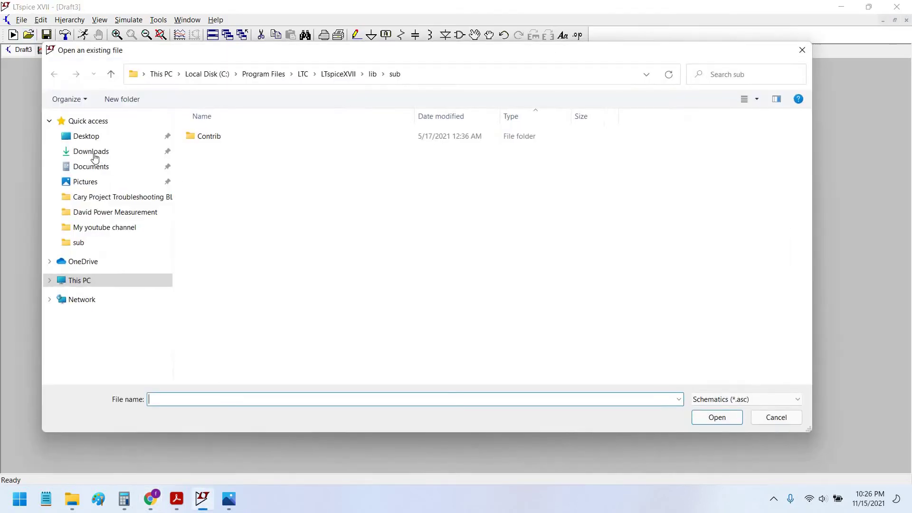
pyautogui.click(95, 152)
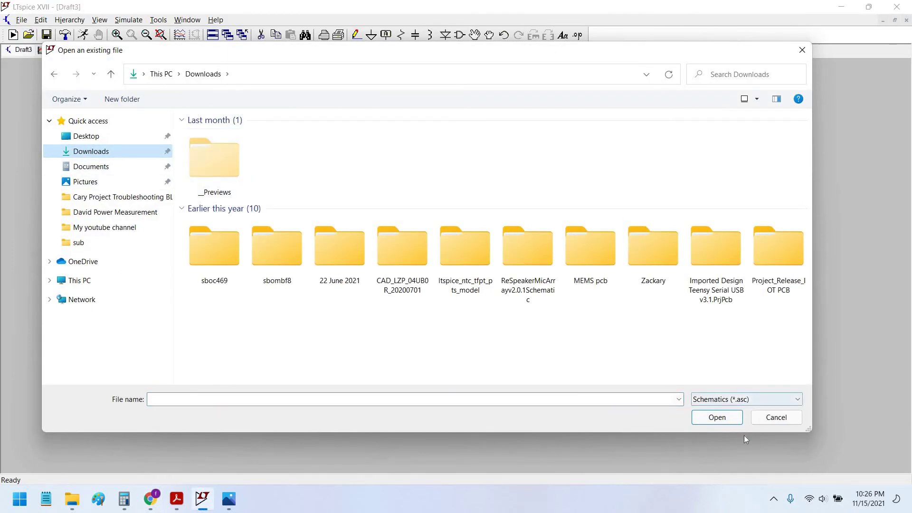
pyautogui.click(764, 401)
pyautogui.click(722, 459)
pyautogui.doubleClick(237, 170)
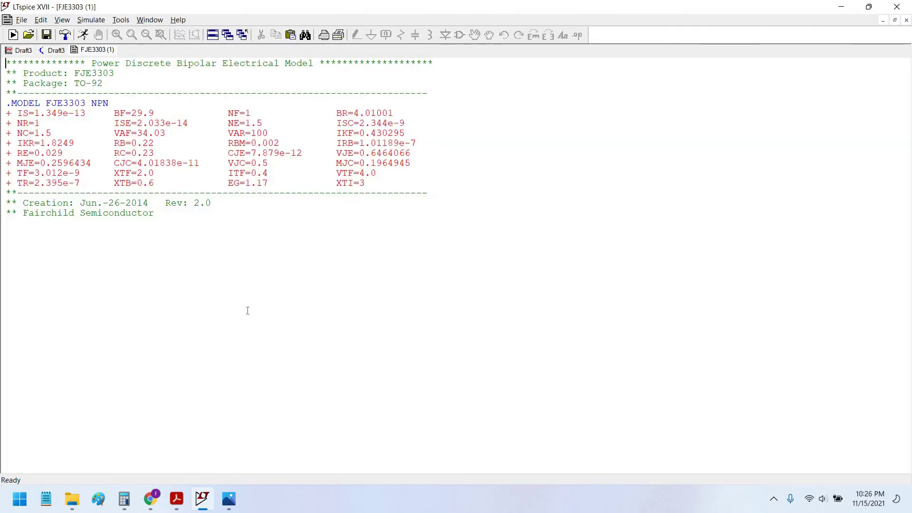
pyautogui.doubleClick(61, 103)
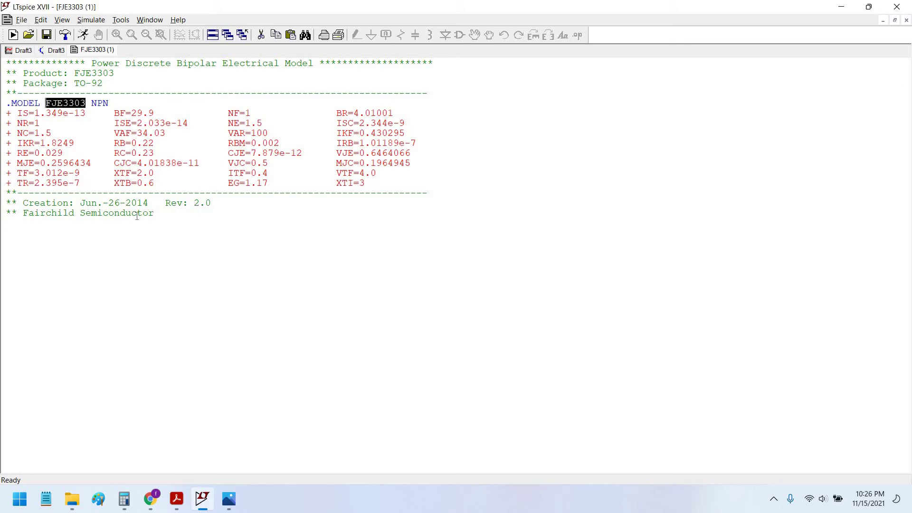
pyautogui.click(149, 232)
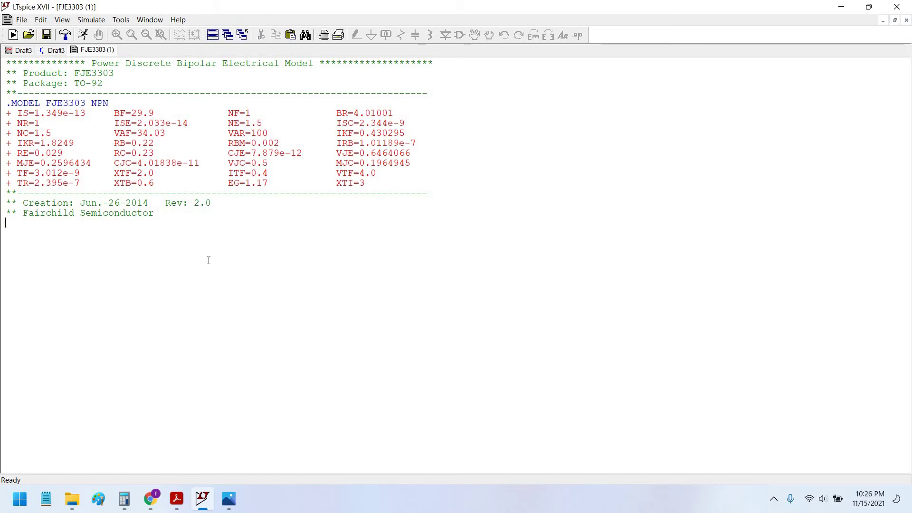
# Copy the whole FJE3303 model text and place it as a SPICE directive below the circuit in the Draft3 schematic
pyautogui.hotkey('ctrl', 'a')
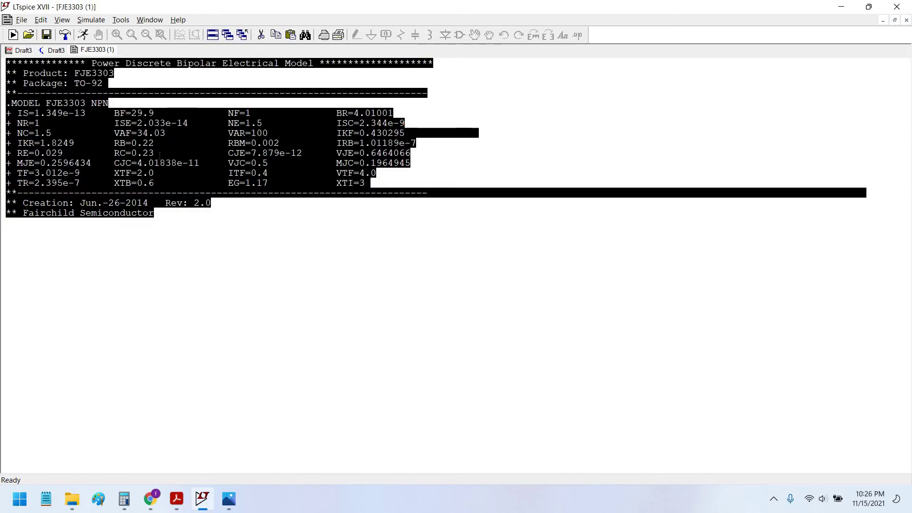
pyautogui.rightClick(96, 127)
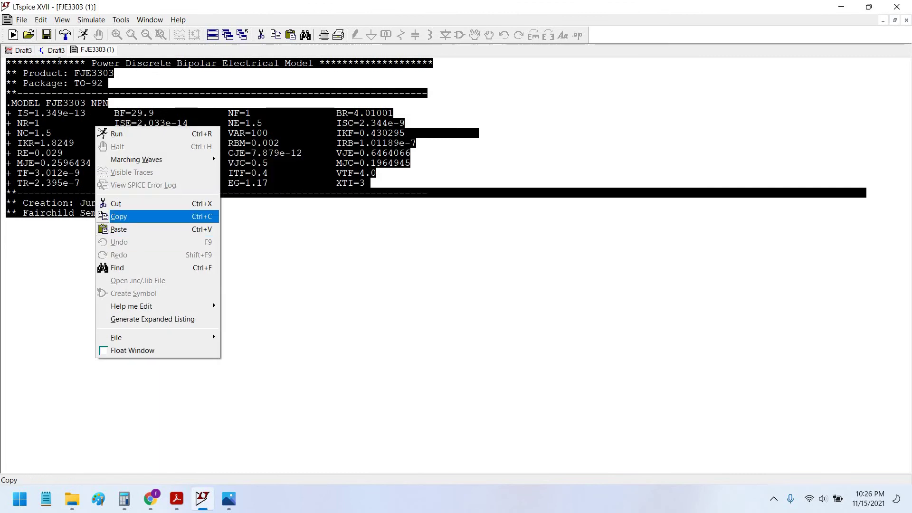
pyautogui.click(119, 217)
pyautogui.click(54, 50)
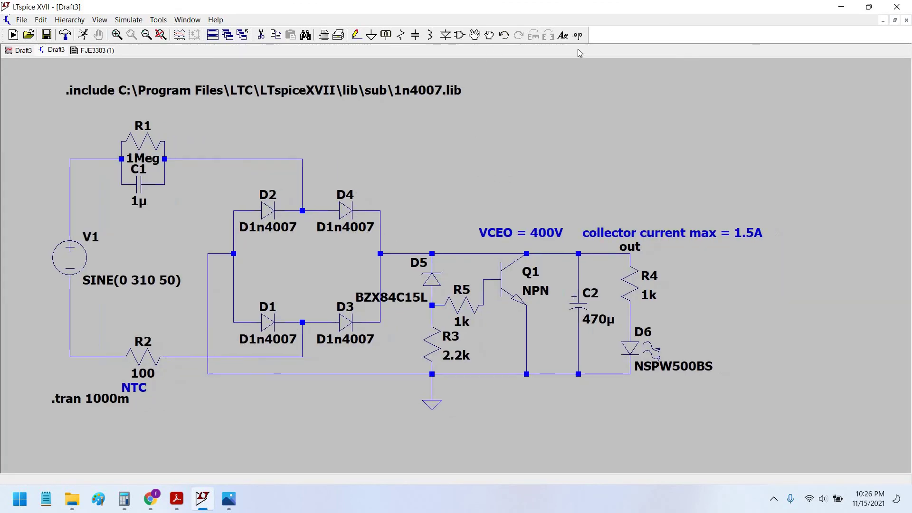
pyautogui.click(577, 34)
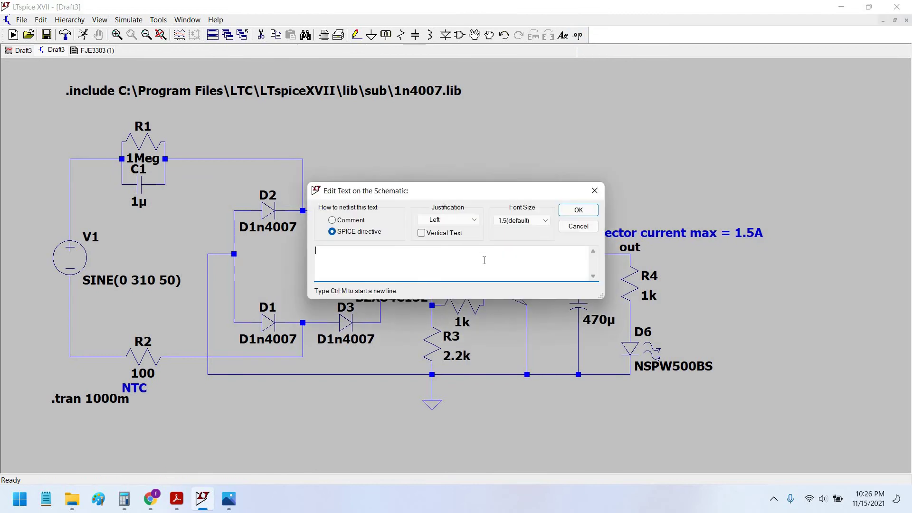
pyautogui.hotkey('ctrl', 'v')
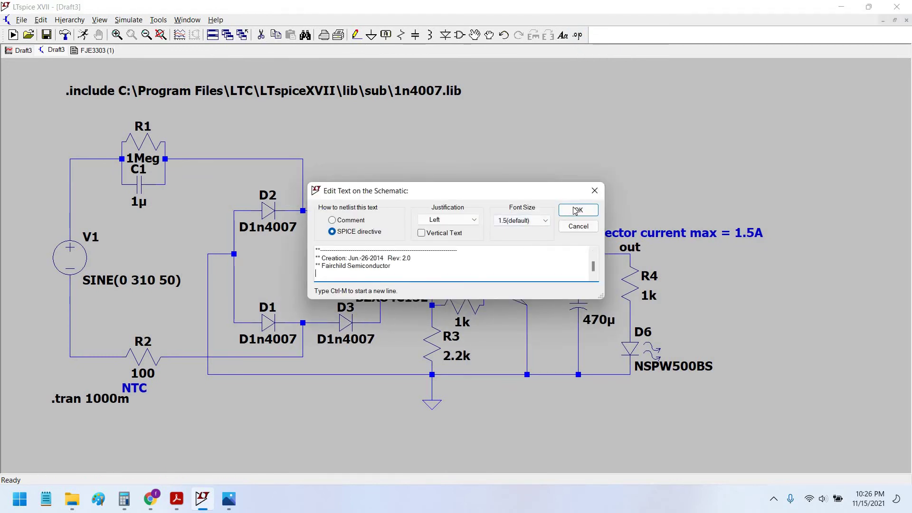
pyautogui.click(578, 210)
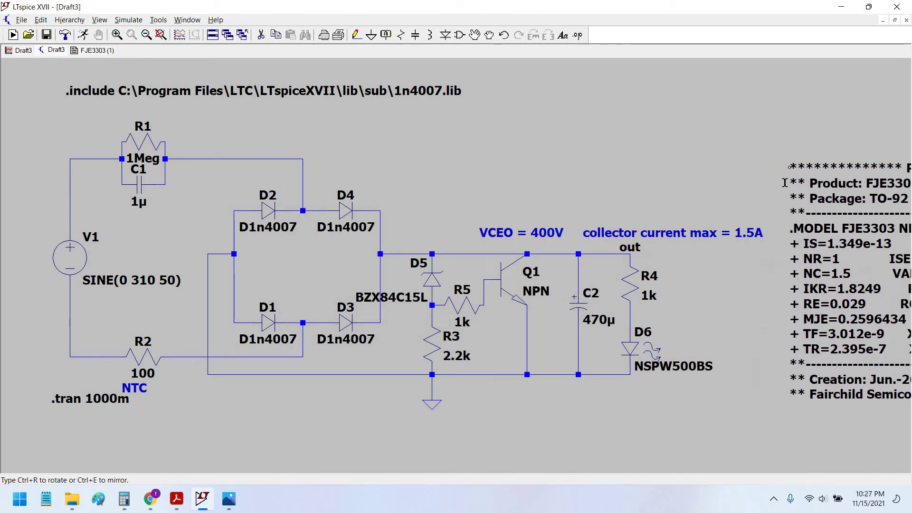
pyautogui.click(325, 323)
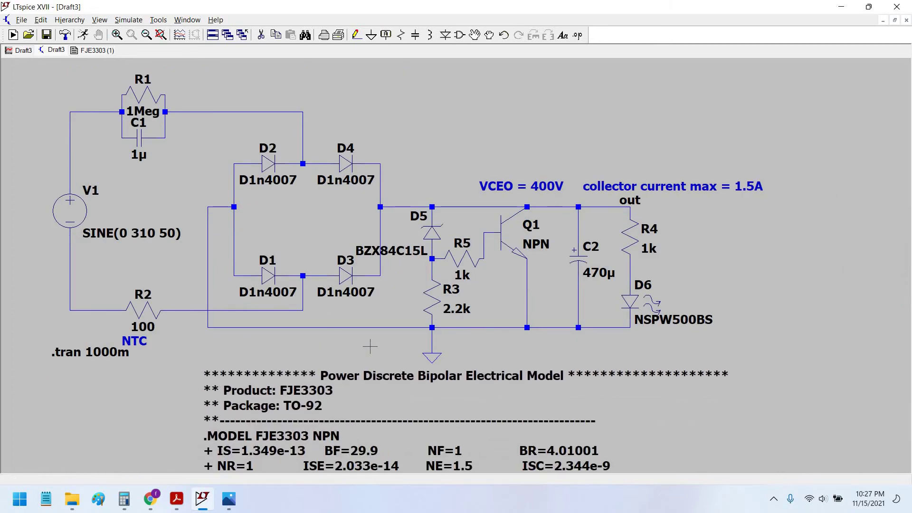
# Copy the model name FJE3303 from the .MODEL line of the placed directive, leaving the directive unedited
pyautogui.scroll(-2, 385, 353)
pyautogui.scroll(3, 390, 271)
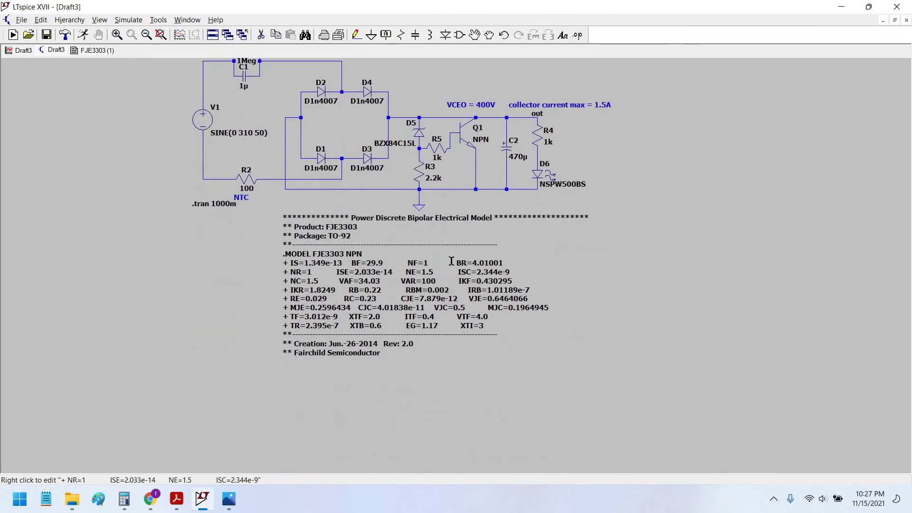
pyautogui.moveTo(544, 152); pyautogui.dragTo(544, 323)
pyautogui.scroll(2, 544, 322)
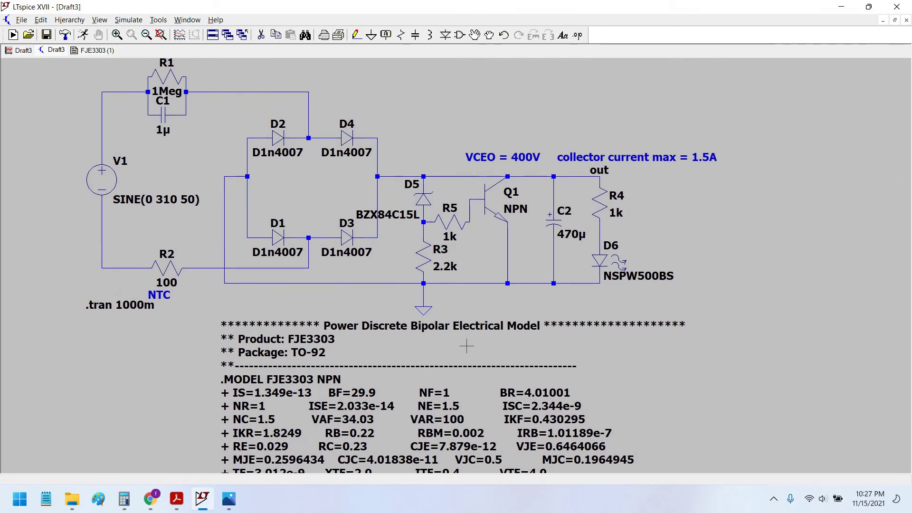
pyautogui.moveTo(453, 338); pyautogui.dragTo(442, 322)
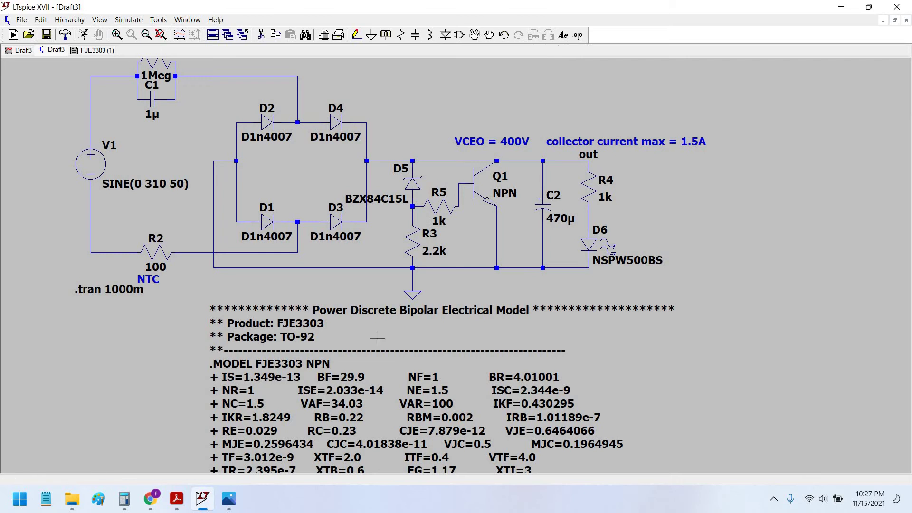
pyautogui.moveTo(422, 112); pyautogui.dragTo(427, 114)
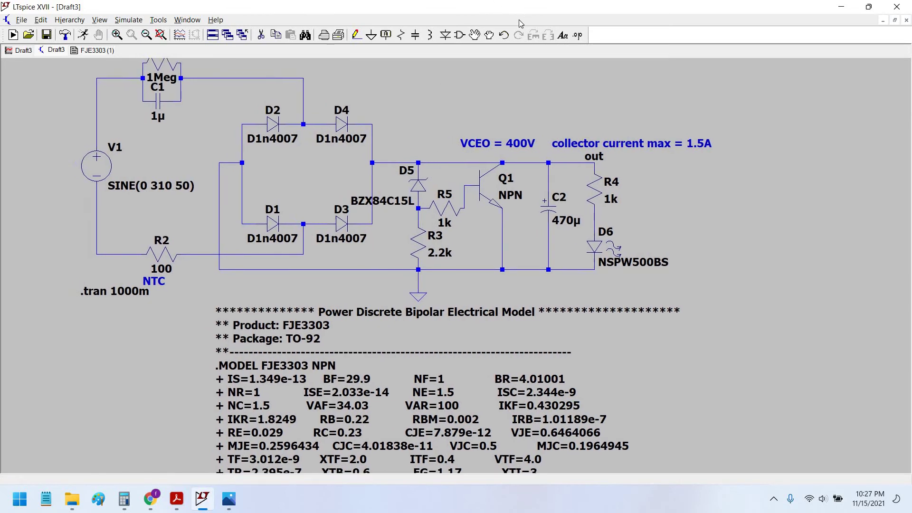
pyautogui.moveTo(382, 344)
pyautogui.mouseDown()
pyautogui.moveTo(391, 354)
pyautogui.moveTo(382, 338)
pyautogui.mouseUp()
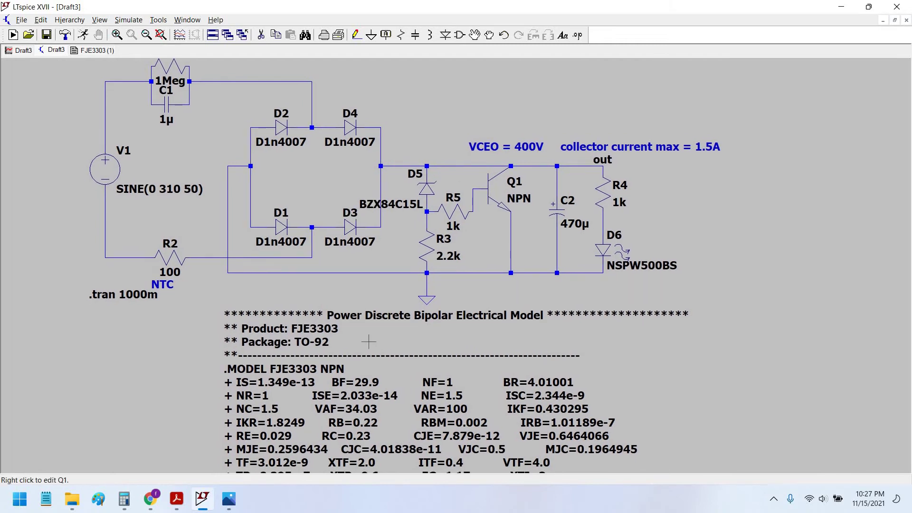
pyautogui.rightClick(296, 370)
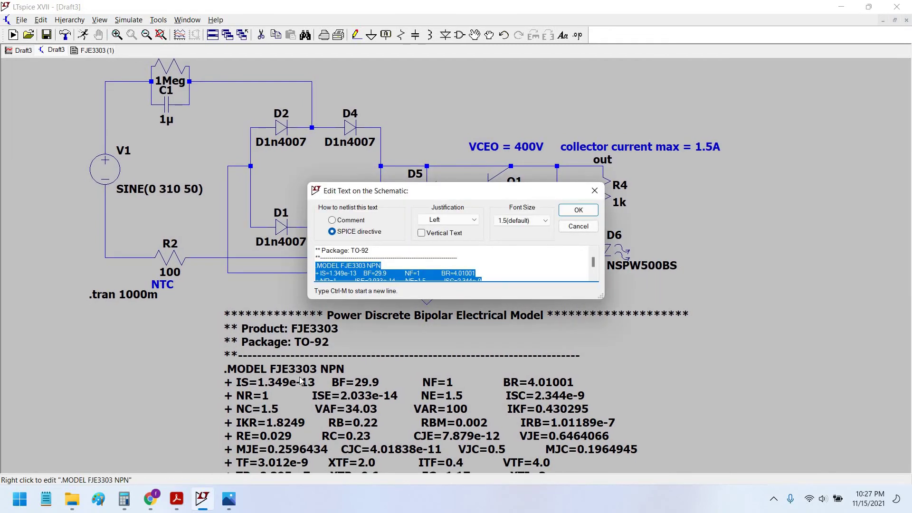
pyautogui.click(354, 265)
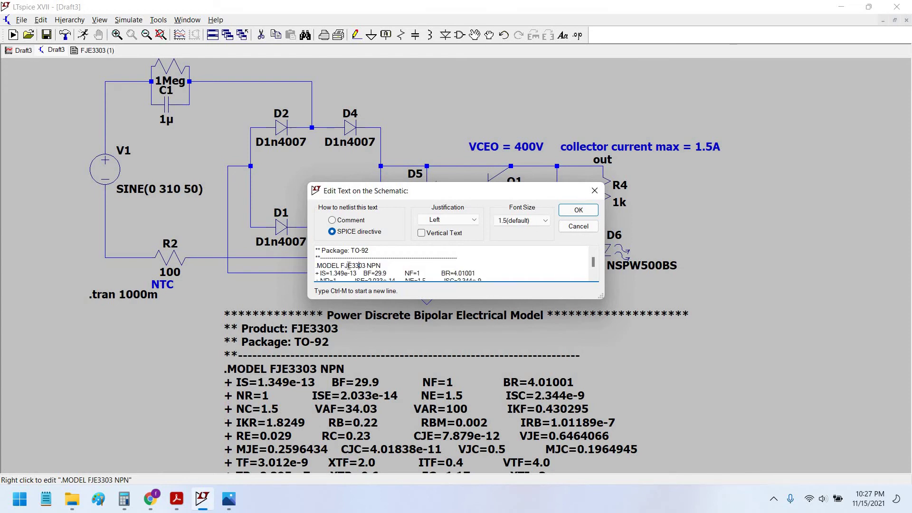
pyautogui.doubleClick(343, 266)
pyautogui.rightClick(373, 269)
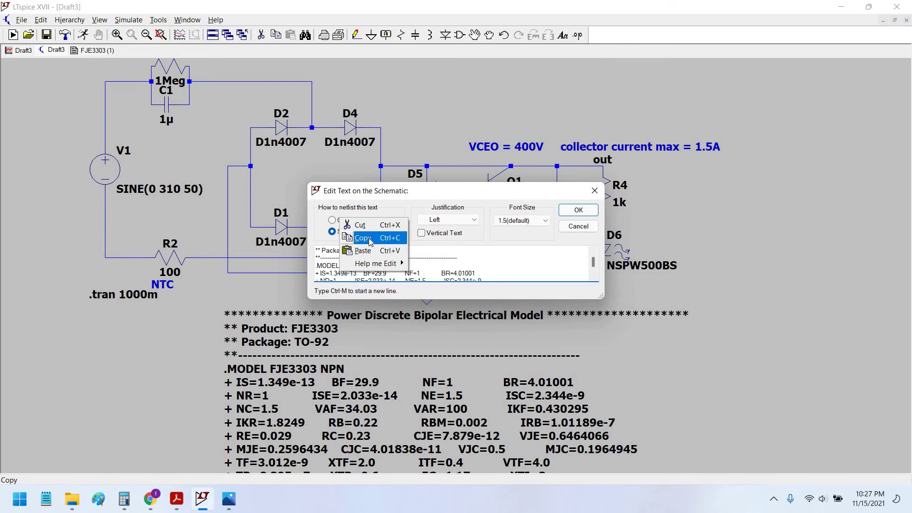
pyautogui.click(371, 238)
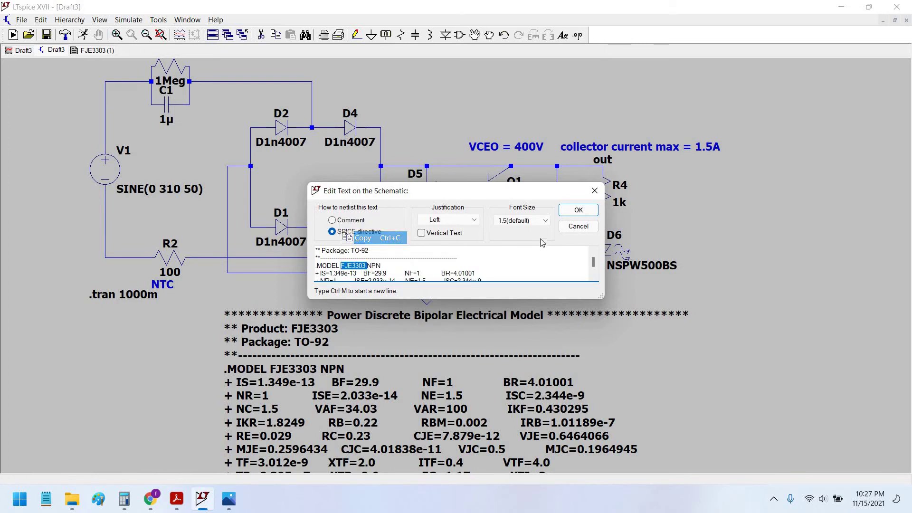
pyautogui.click(577, 227)
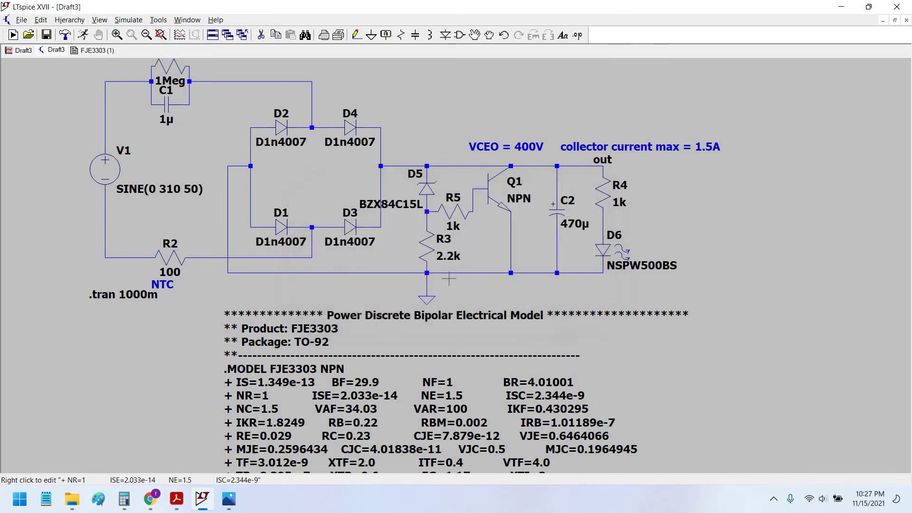
# Assign the copied model name FJE3303 as the value of transistor Q1
pyautogui.rightClick(502, 196)
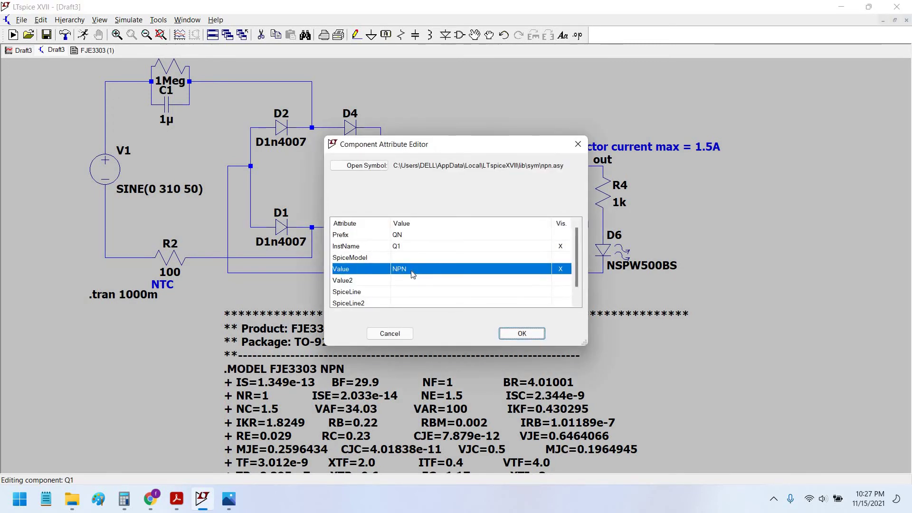
pyautogui.click(412, 273)
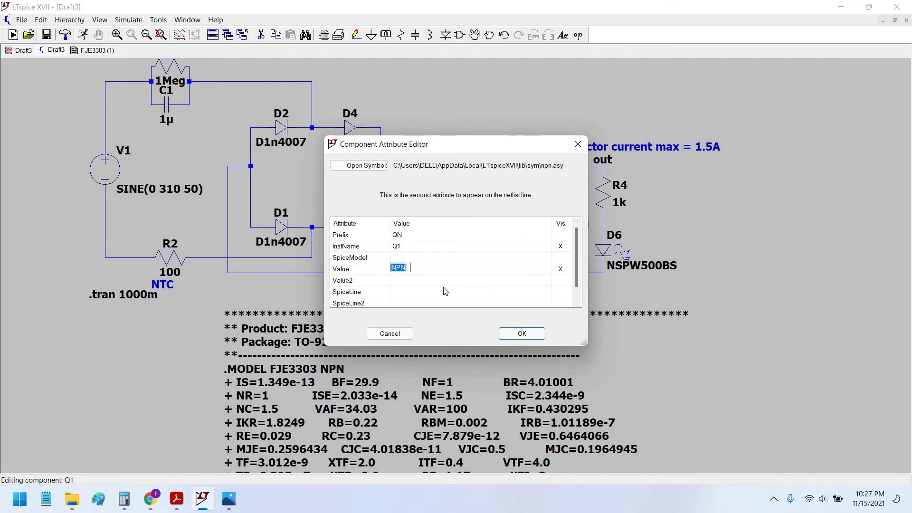
pyautogui.hotkey('ctrl', 'v')
pyautogui.click(521, 333)
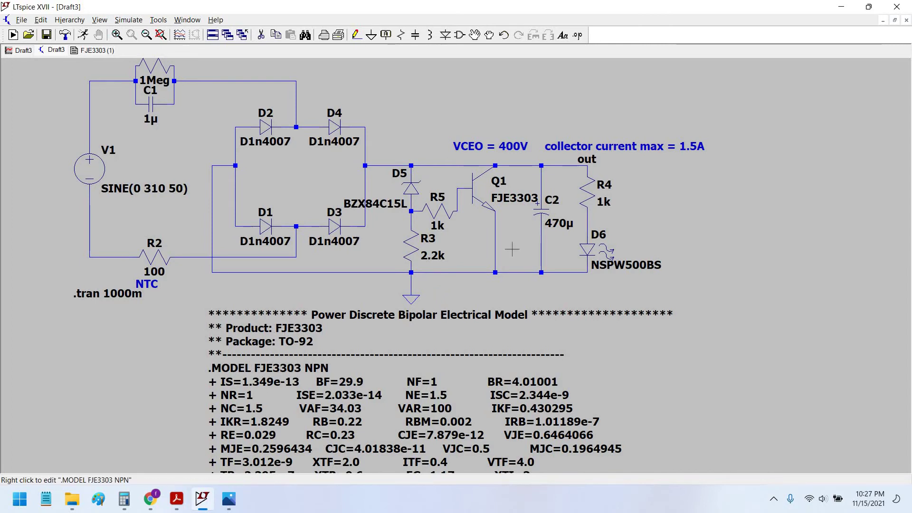
# Run the transient simulation and inspect the V(out) and I(D6) waveforms at full size
pyautogui.scroll(-3, 814, 265)
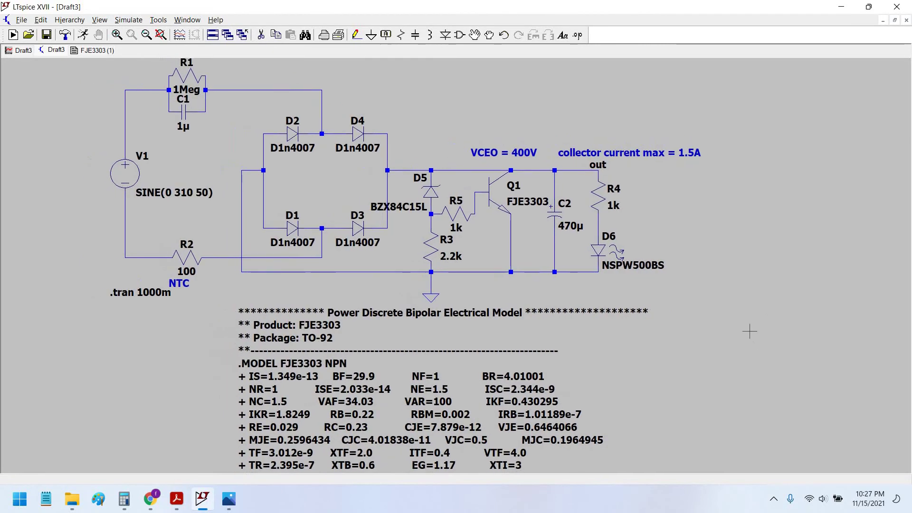
pyautogui.scroll(2, 700, 352)
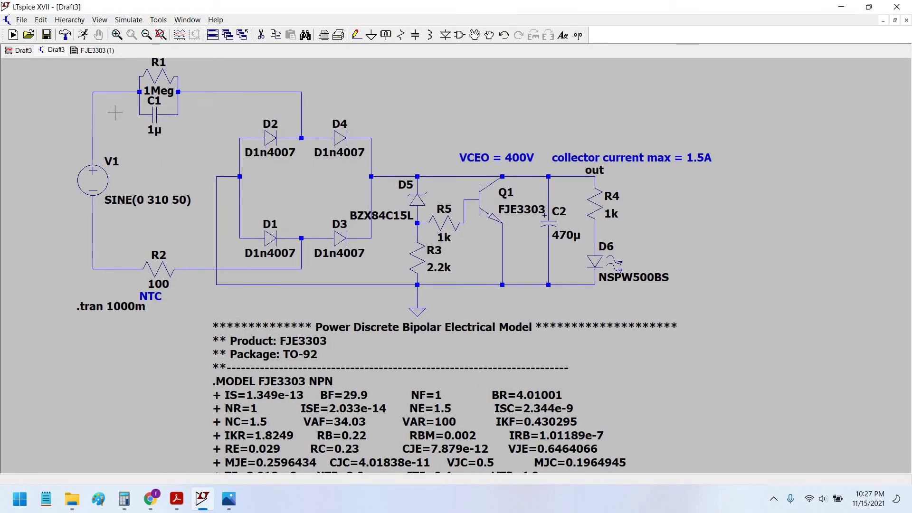
pyautogui.click(83, 35)
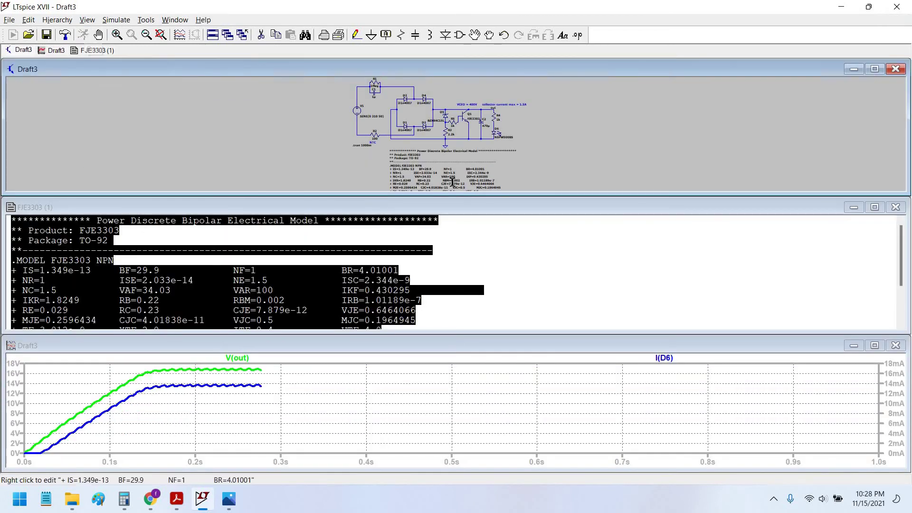
pyautogui.click(875, 346)
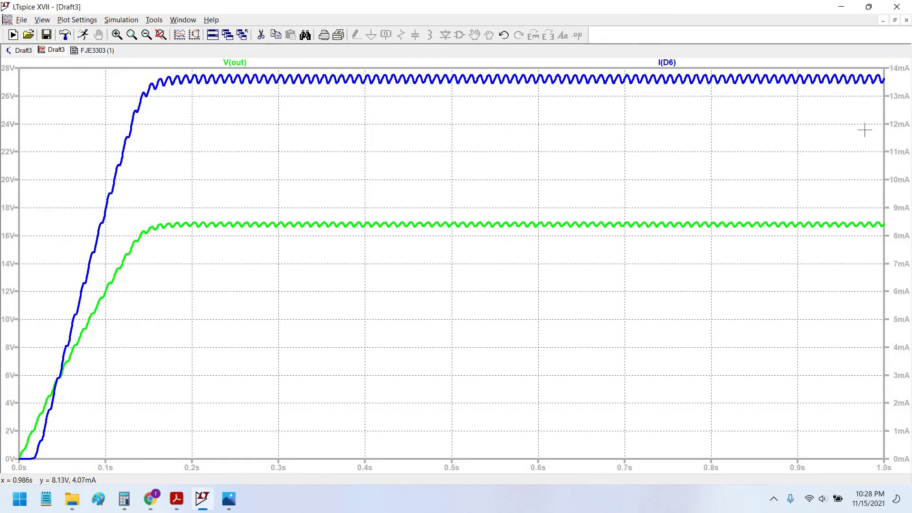
pyautogui.click(896, 20)
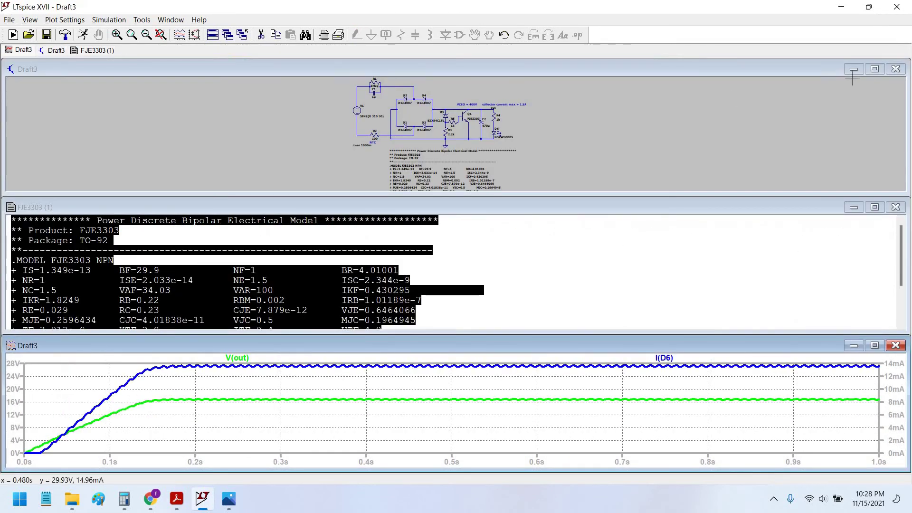
# Set resistor R2 to 5 Ω with a 2 W power rating
pyautogui.click(875, 70)
pyautogui.scroll(2, 357, 270)
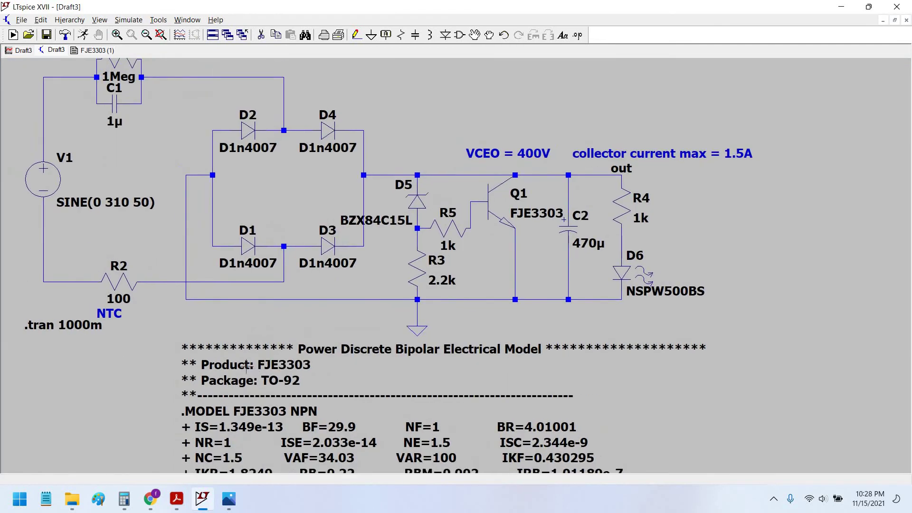
pyautogui.scroll(-2, 207, 284)
pyautogui.rightClick(207, 284)
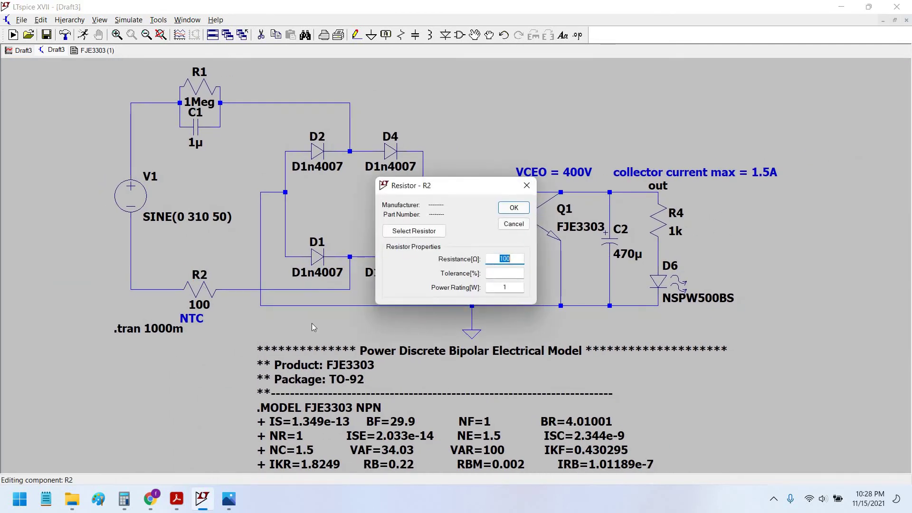
pyautogui.write('5')
pyautogui.press('Tab')
pyautogui.press('Tab')
pyautogui.write('2')
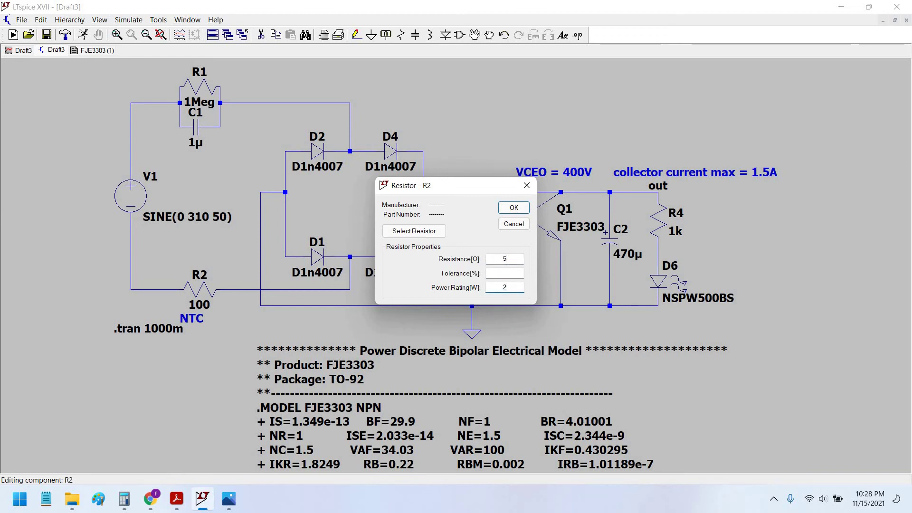
pyautogui.press('Return')
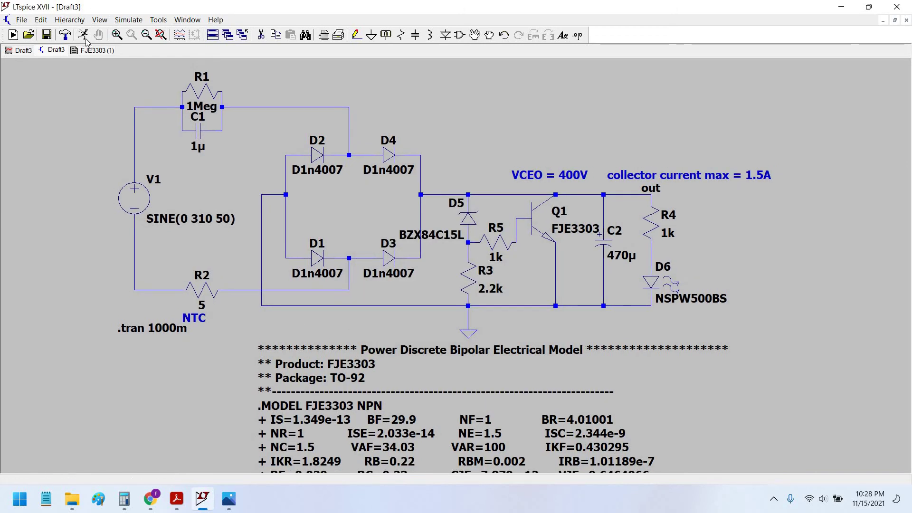
# Rerun the simulation with the changed R2 and return to the maximized schematic
pyautogui.click(83, 34)
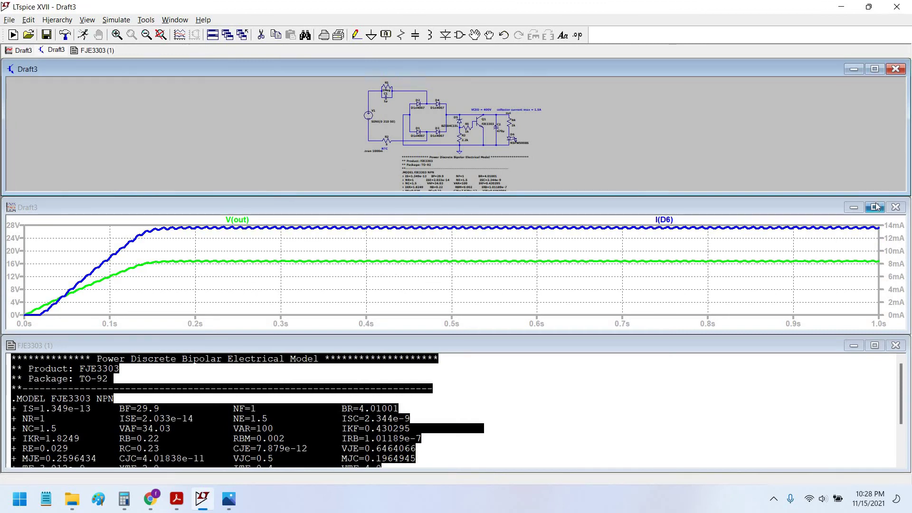
pyautogui.moveTo(806, 120); pyautogui.dragTo(832, 117)
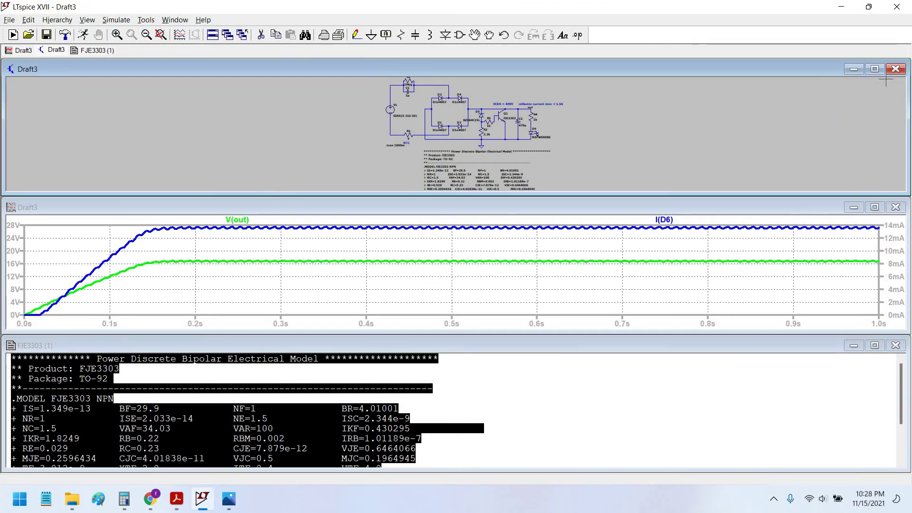
pyautogui.click(874, 69)
# Set the capacitance of C1, the capacitor in parallel with R1, to 2.2 µF
pyautogui.scroll(4, 489, 217)
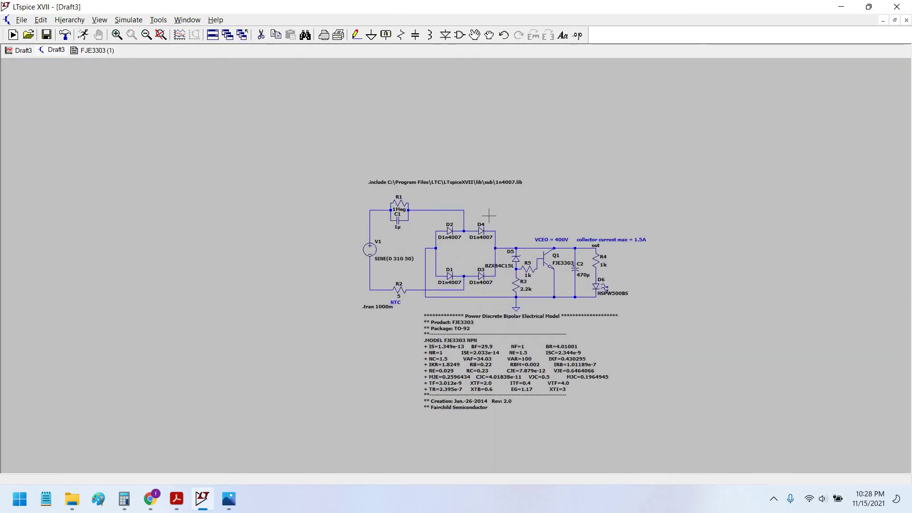
pyautogui.scroll(1, 550, 203)
pyautogui.scroll(3, 546, 204)
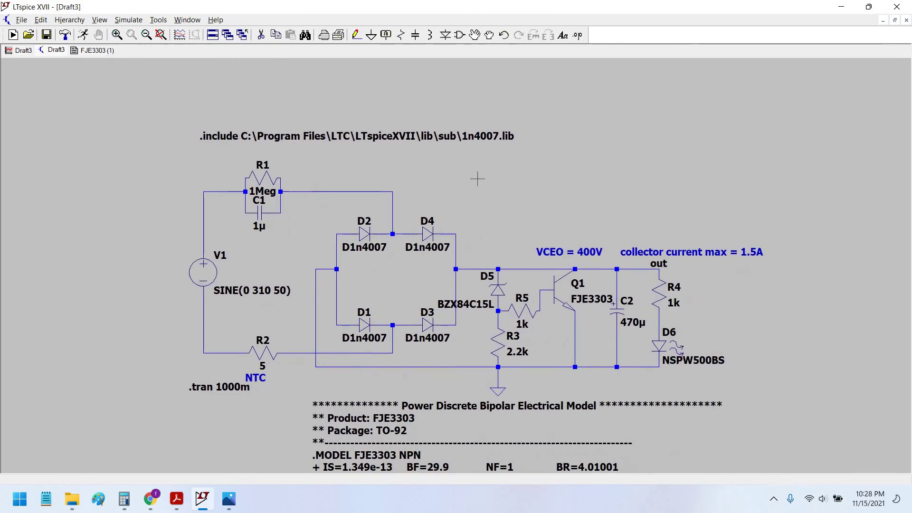
pyautogui.moveTo(477, 179); pyautogui.dragTo(451, 157)
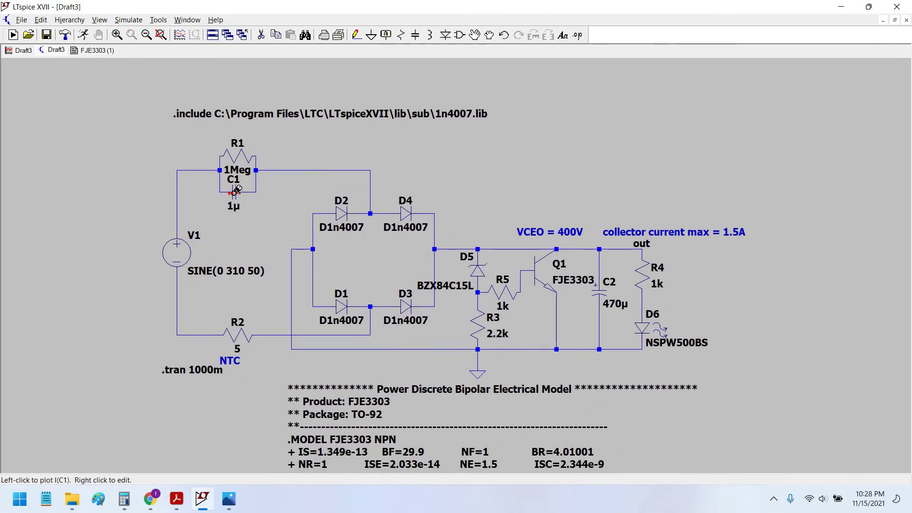
pyautogui.rightClick(236, 189)
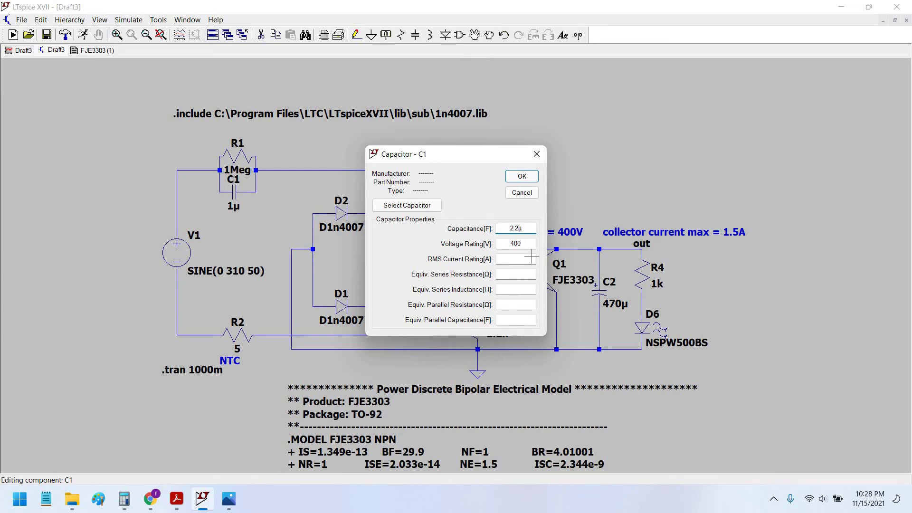
pyautogui.press('Return')
pyautogui.scroll(-1, 485, 269)
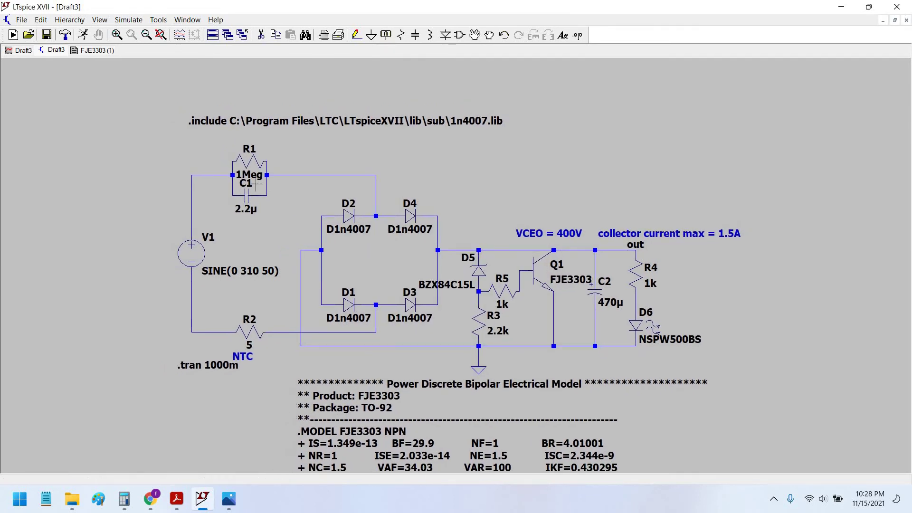
# Rerun the simulation with the changed C1 and return to the maximized schematic
pyautogui.moveTo(113, 63); pyautogui.dragTo(70, 42)
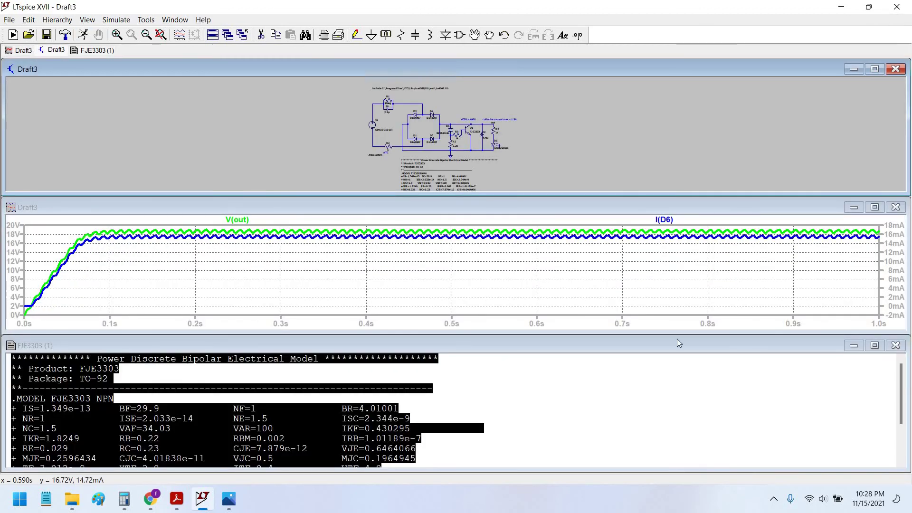
pyautogui.click(874, 69)
pyautogui.scroll(2, 589, 309)
pyautogui.scroll(-2, 689, 284)
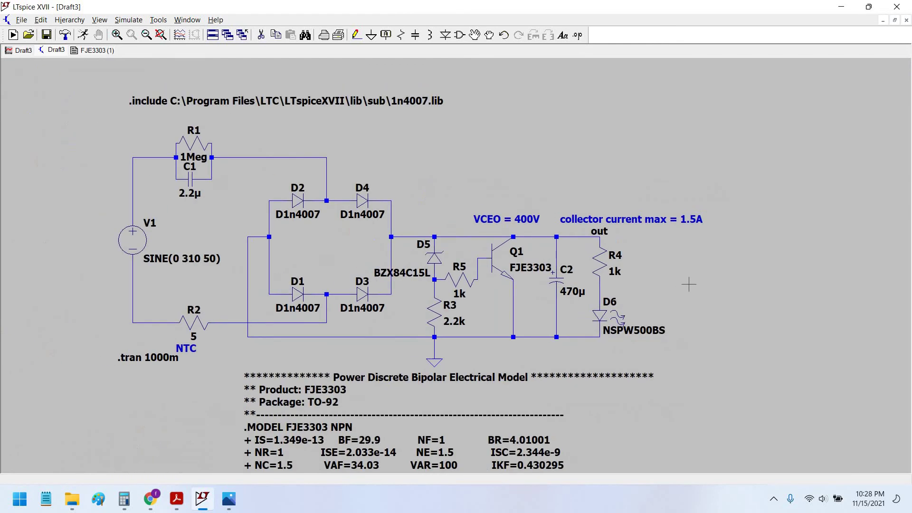
# Set resistor R4, in series with the output LED, to 500 Ω
pyautogui.scroll(2, 636, 266)
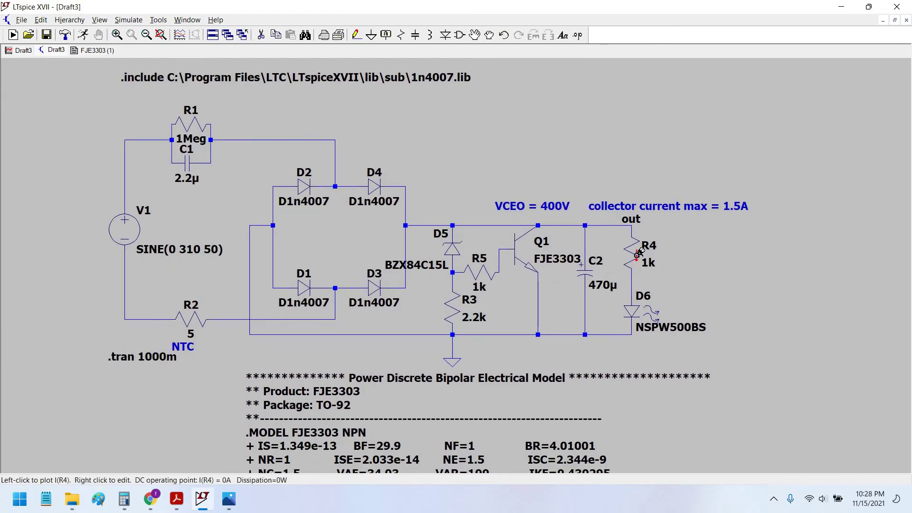
pyautogui.rightClick(637, 254)
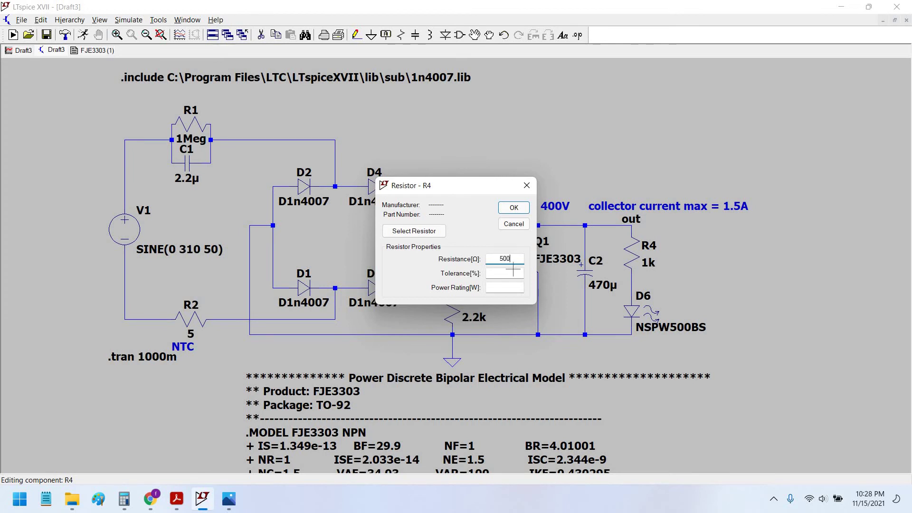
pyautogui.press('Return')
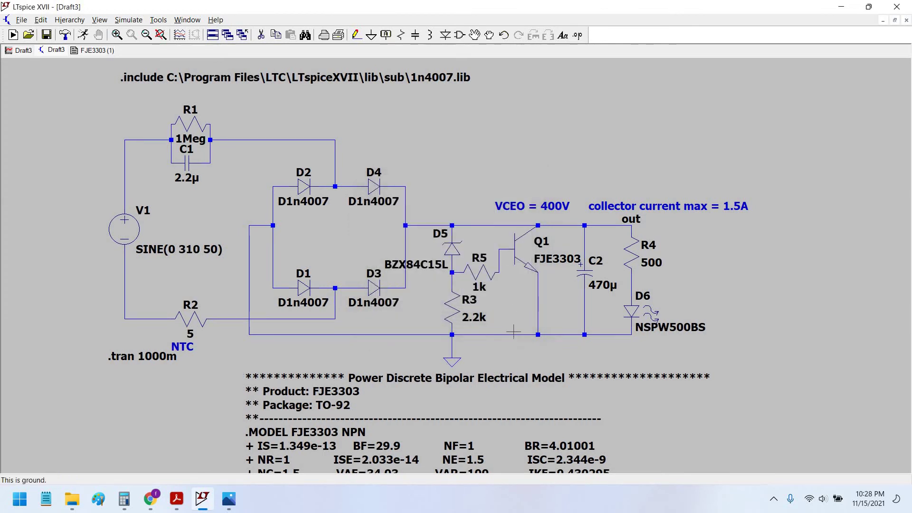
# Rerun the simulation with the changed R4 and maximize the waveform plot
pyautogui.scroll(-1, 513, 331)
pyautogui.scroll(1, 517, 326)
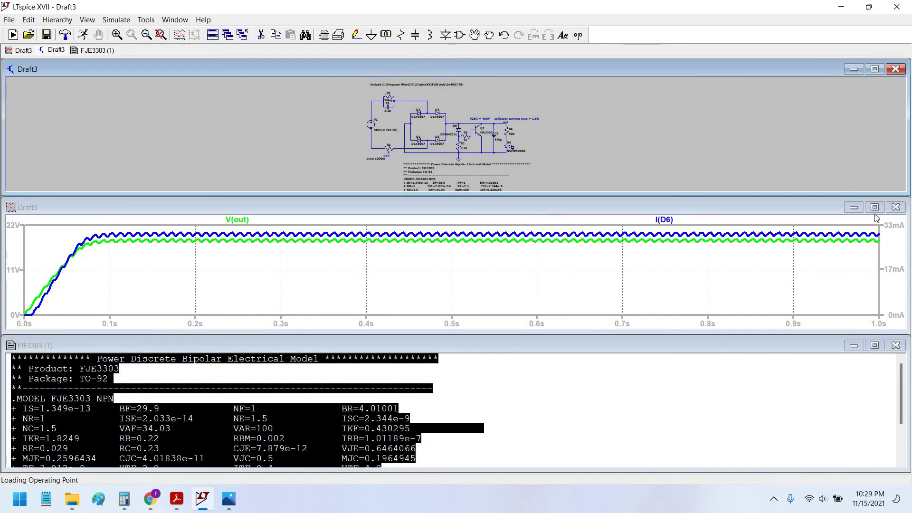
pyautogui.click(875, 207)
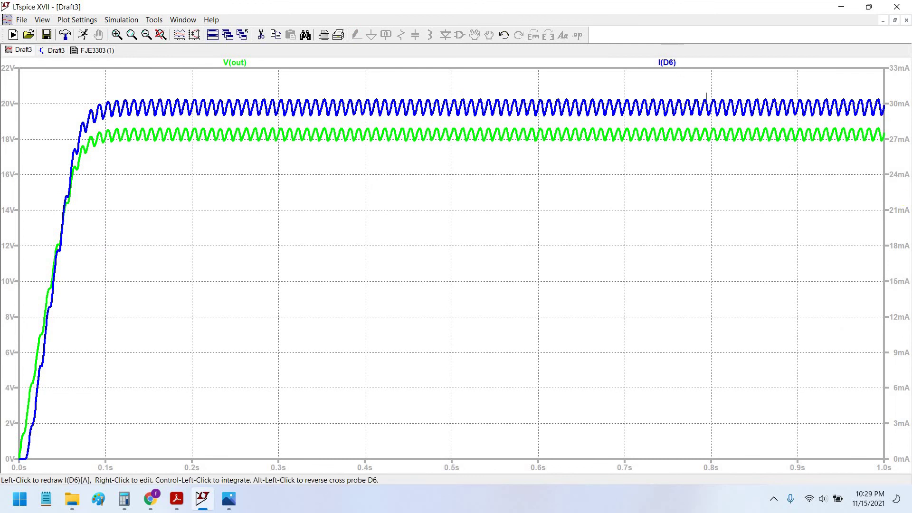
# Attach a cursor to the I(D6) trace and measure the LED current at several points along its steady section
pyautogui.click(667, 62)
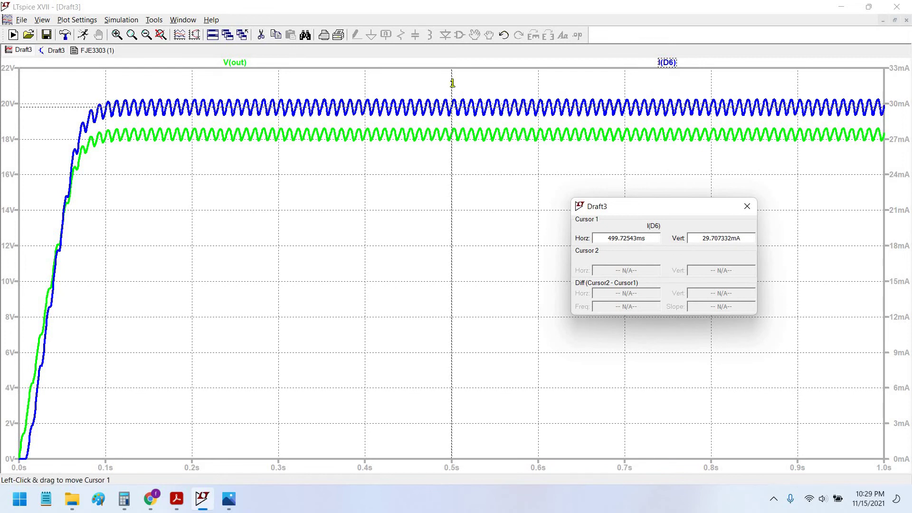
pyautogui.moveTo(452, 82); pyautogui.dragTo(501, 93)
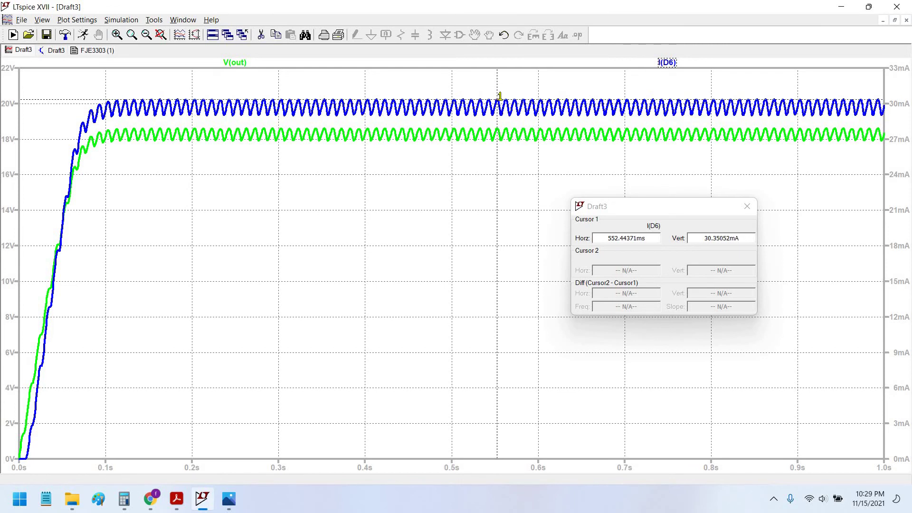
pyautogui.moveTo(528, 98); pyautogui.dragTo(208, 95)
# Return to the schematic, clear the cursor readout off the circuit and check the rated forward current of LED D6
pyautogui.click(57, 50)
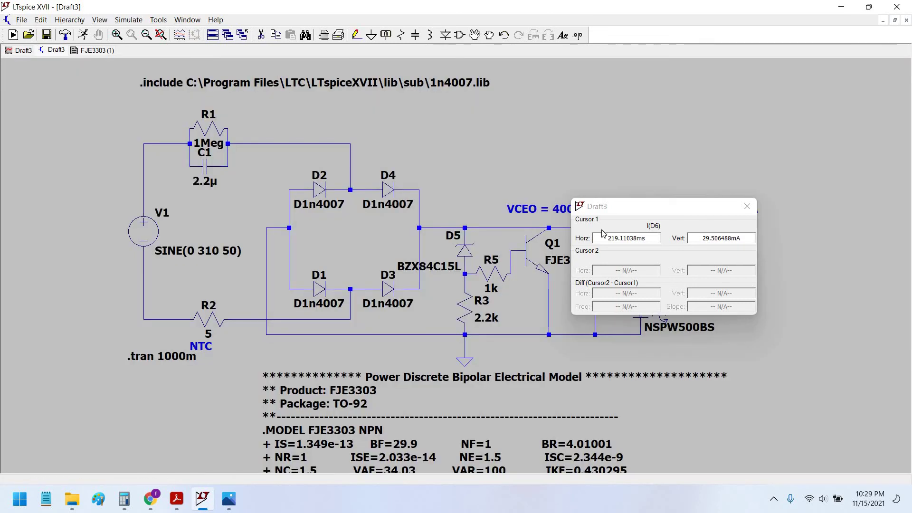
pyautogui.moveTo(730, 203); pyautogui.dragTo(849, 194)
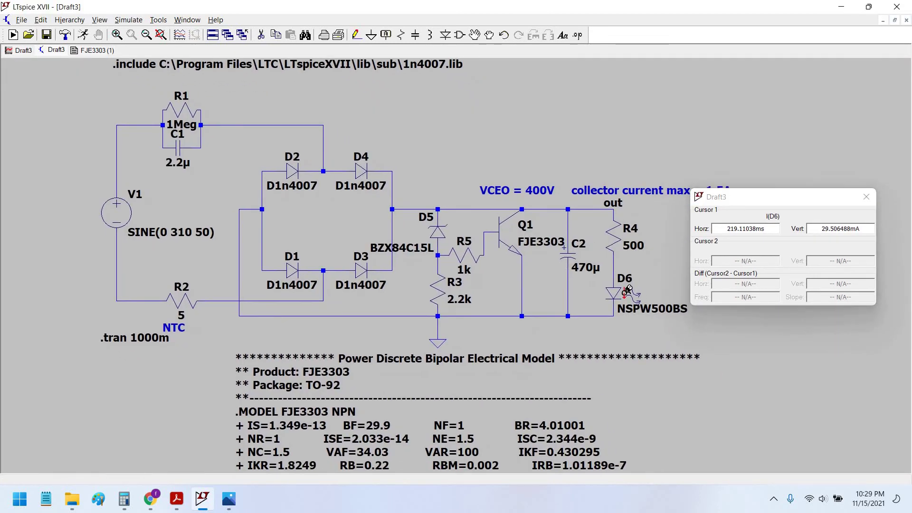
pyautogui.rightClick(610, 350)
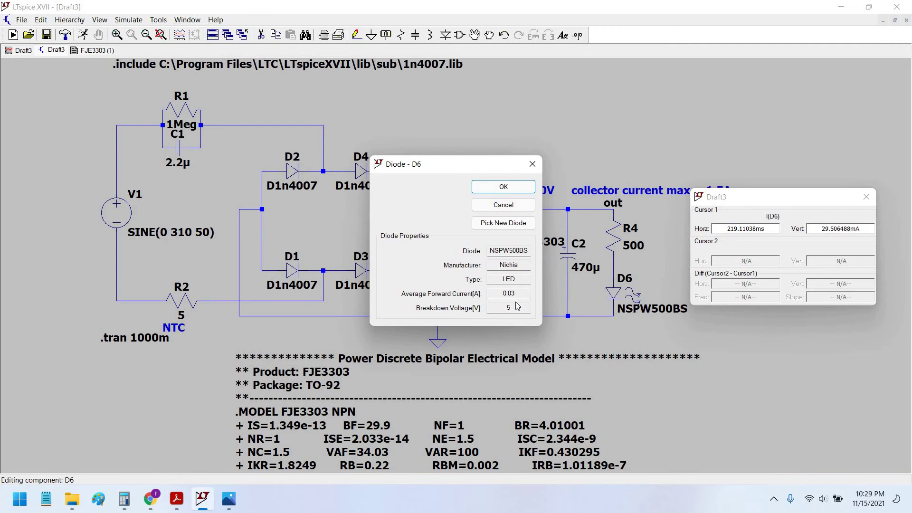
pyautogui.press('Return')
pyautogui.scroll(-3, 532, 328)
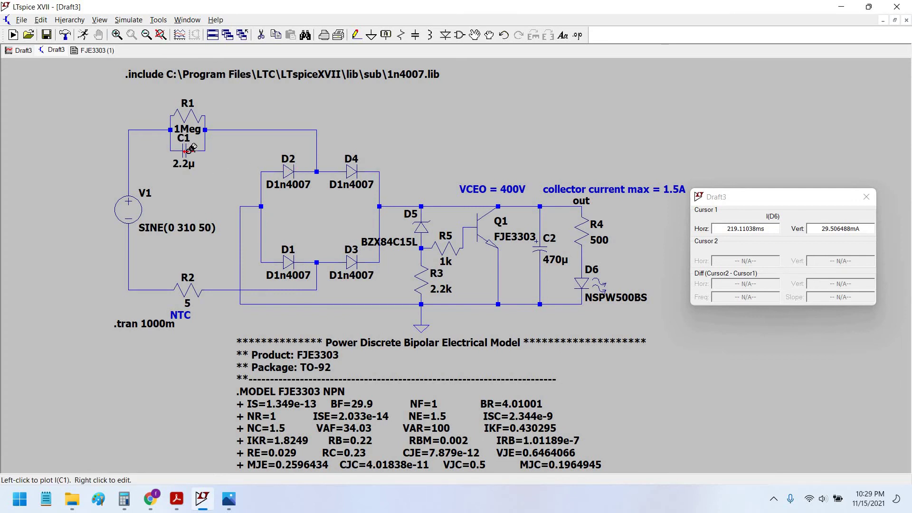
pyautogui.scroll(-3, 206, 187)
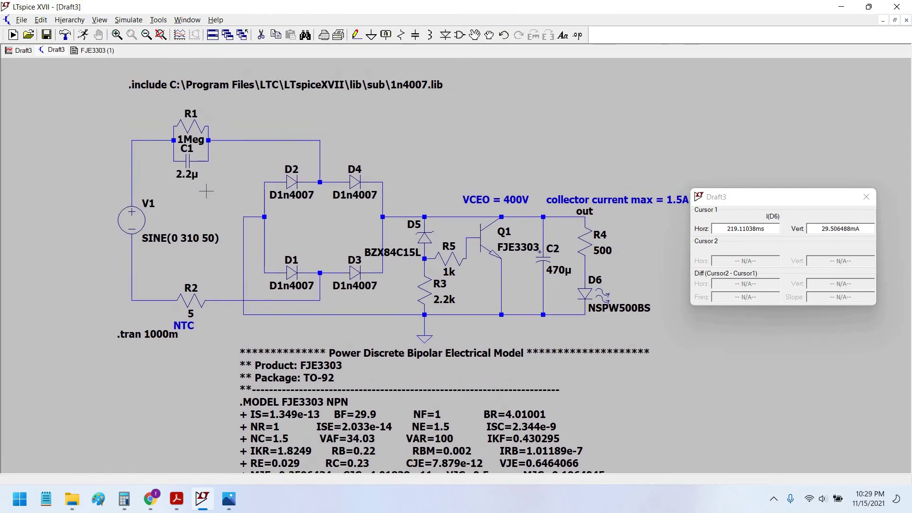
pyautogui.scroll(-1, 213, 194)
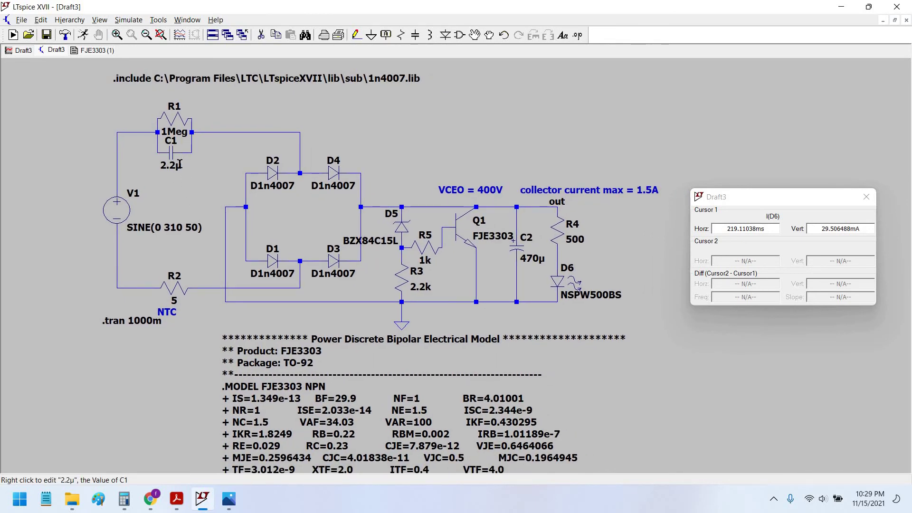
# Switch to Notepad and write the reactance formula "Xc= 1/2piCf" with "f= 50hz" and "C=1uF" on separate lines
pyautogui.click(45, 499)
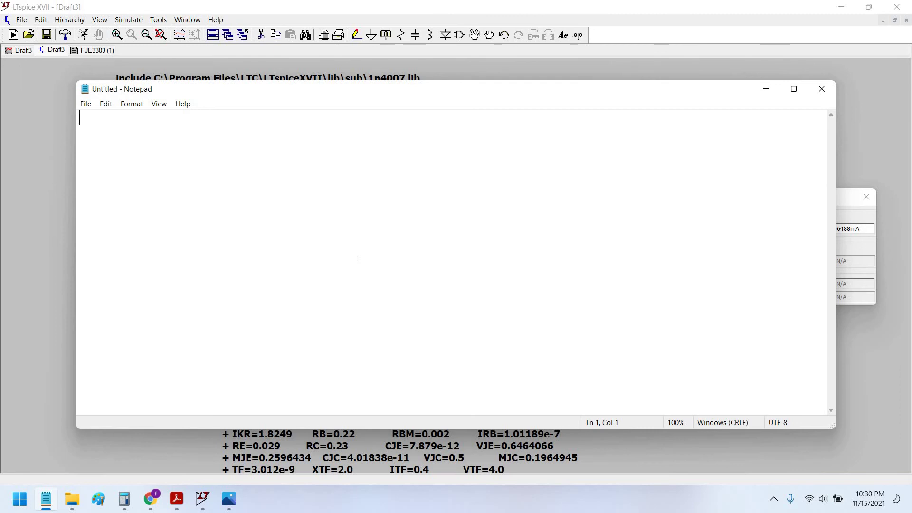
pyautogui.write('Xc= ')
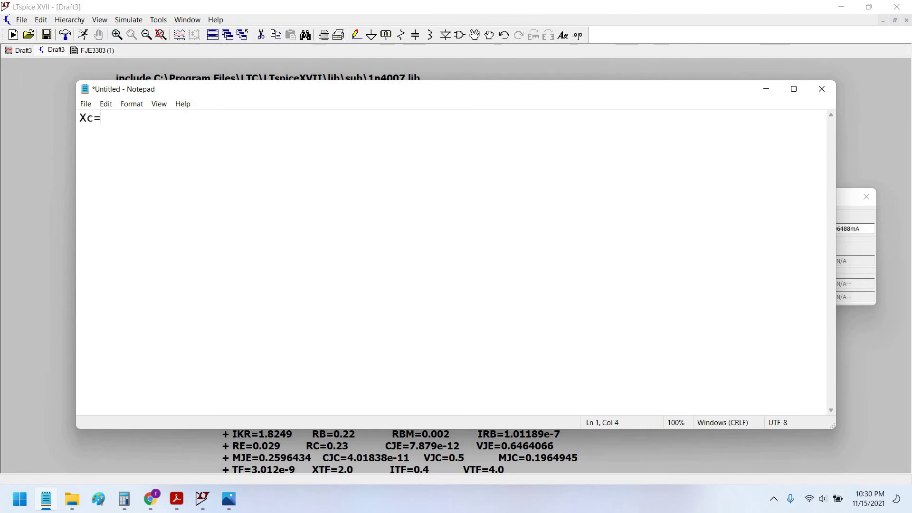
pyautogui.write('1/2piCf')
pyautogui.press('Return')
pyautogui.write('f= 50h')
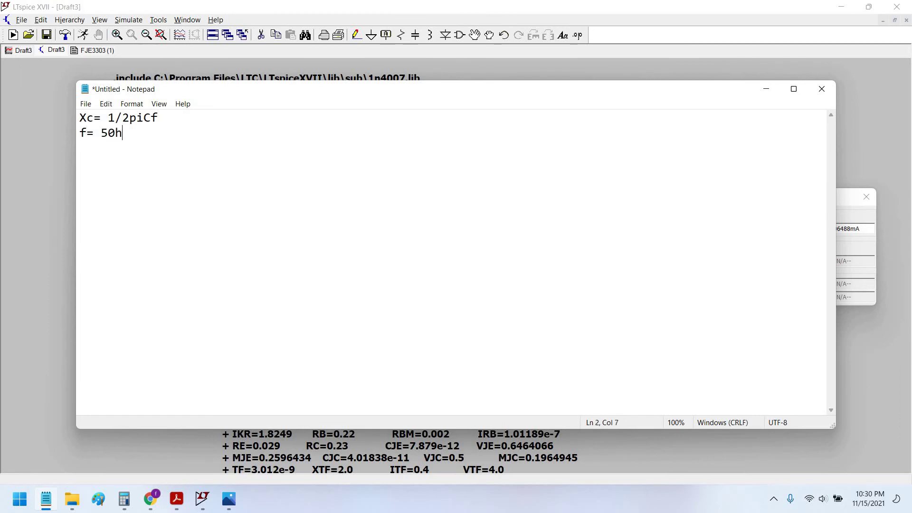
pyautogui.write('z C=1uF')
pyautogui.moveTo(116, 148); pyautogui.dragTo(108, 117)
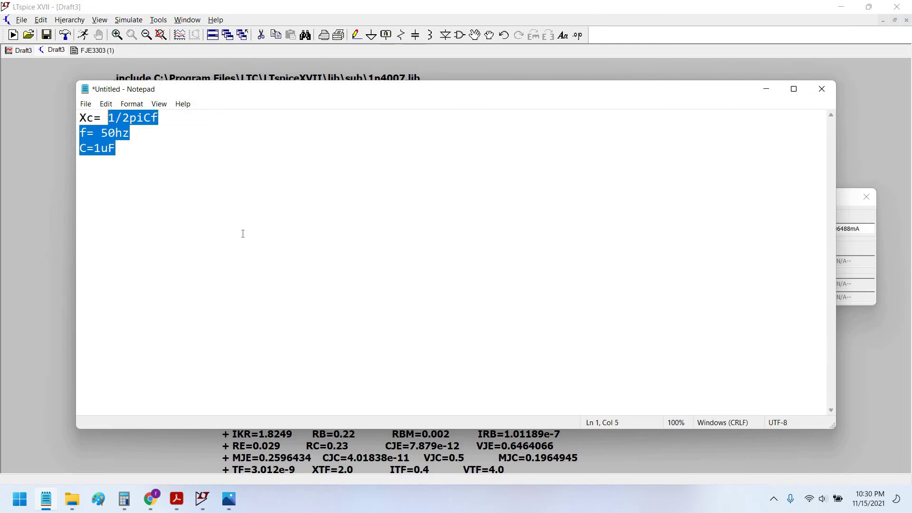
# Add the reactance result "Xc=3183ohm" on a new line below the capacitance
pyautogui.click(217, 227)
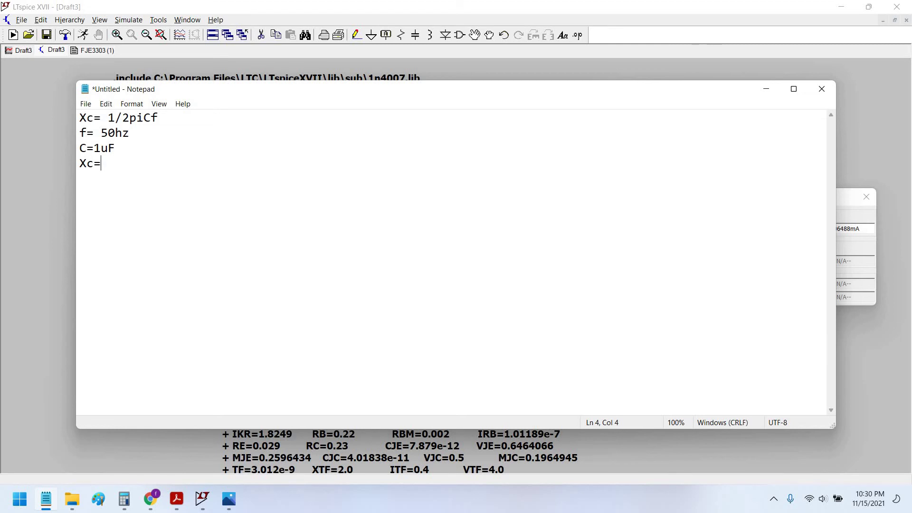
pyautogui.write('3183')
pyautogui.press('Return')
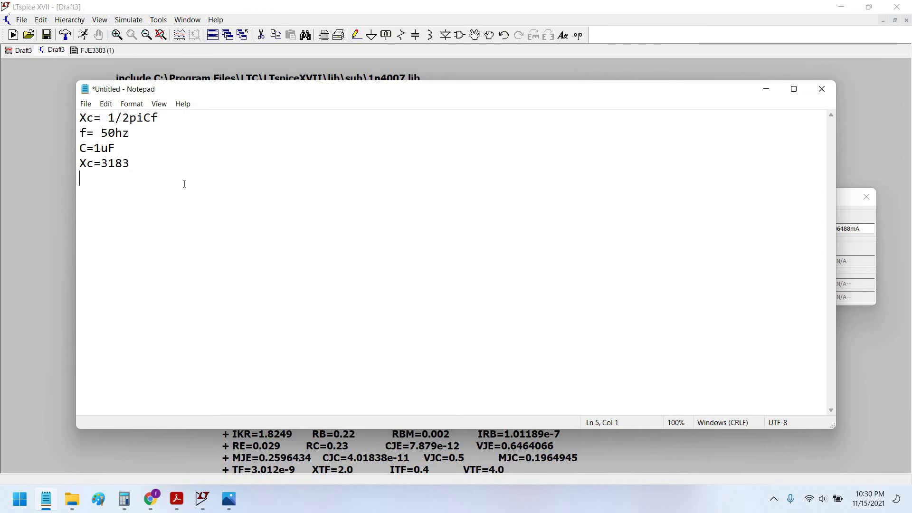
pyautogui.press('BackSpace')
pyautogui.write('ohm ')
# Add the mains voltage line "Ac = 230vrms = 310vdc = 1.414x230vac" below the reactance
pyautogui.write('Ac = ')
pyautogui.write('22')
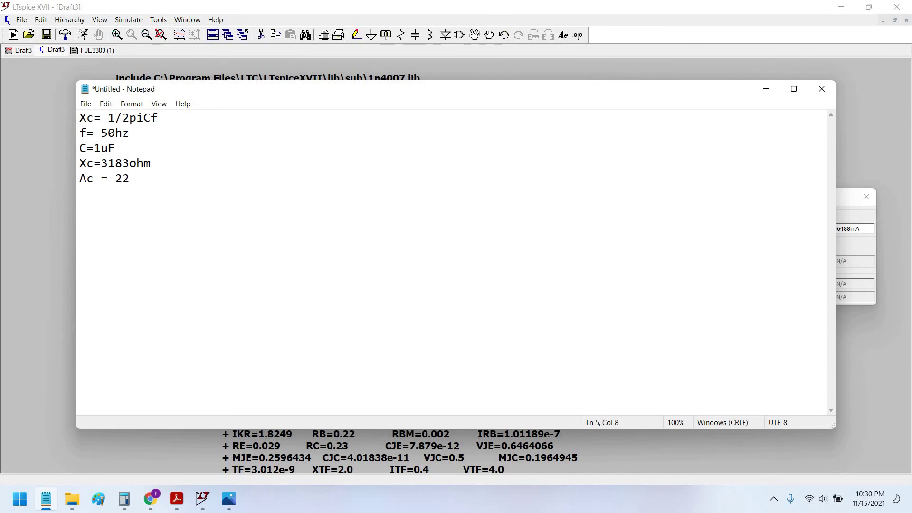
pyautogui.press('BackSpace')
pyautogui.write('30vrms = 310vdc ')
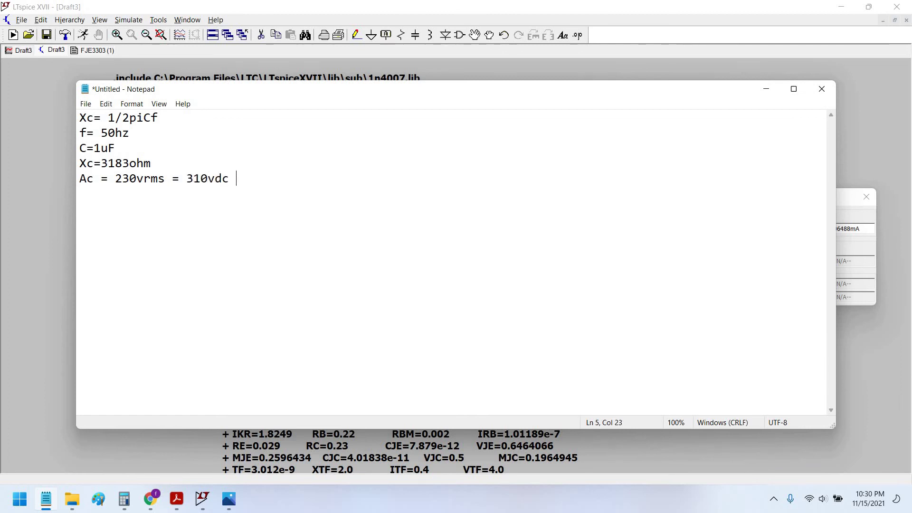
pyautogui.write('= 1.414x230')
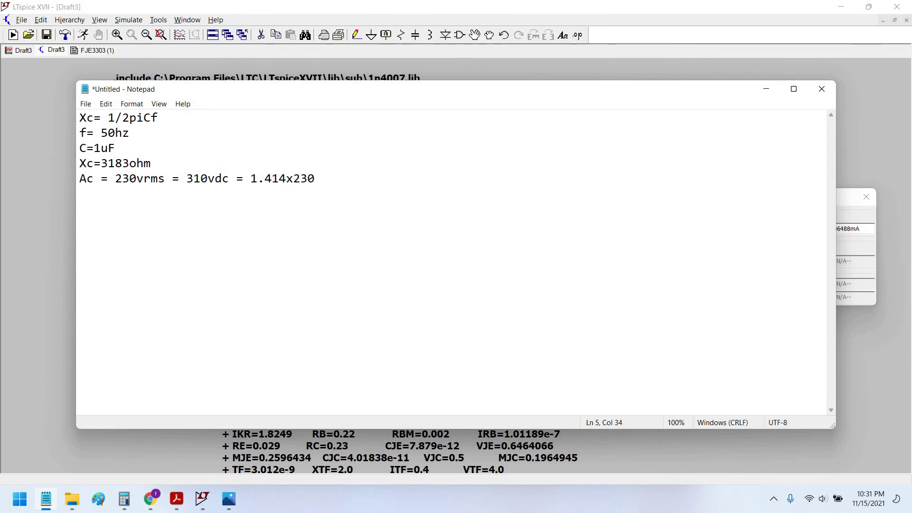
pyautogui.write('vac')
# Note the current as "I=97mA", separated from the mains voltage line by a blank line
pyautogui.press('Return')
pyautogui.press('Return')
pyautogui.write('97mA')
pyautogui.click(79, 209)
pyautogui.write('I=')
# Look over the schematic around R2, then arrange the Notepad notes beside it so V1, C1 and R2 stay in view
pyautogui.hotkey('alt', 'Tab')
pyautogui.moveTo(156, 343); pyautogui.dragTo(165, 329)
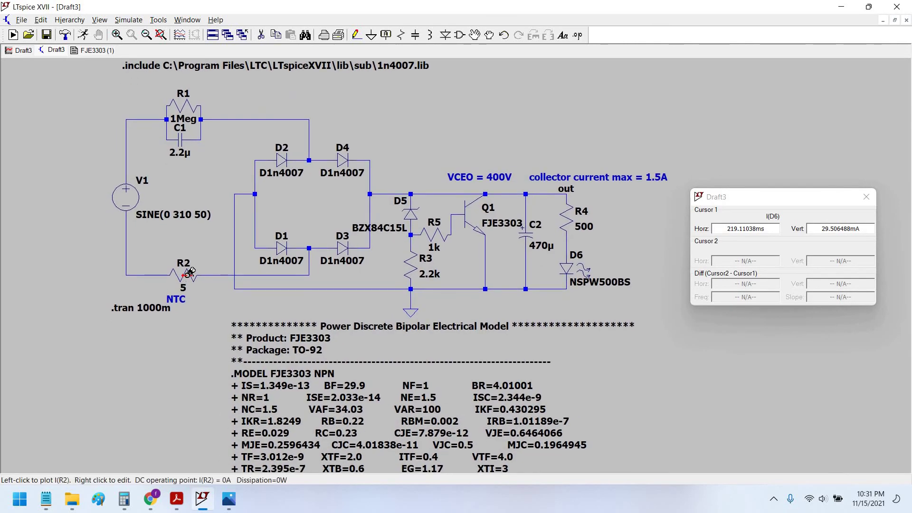
pyautogui.hotkey('alt', 'Tab')
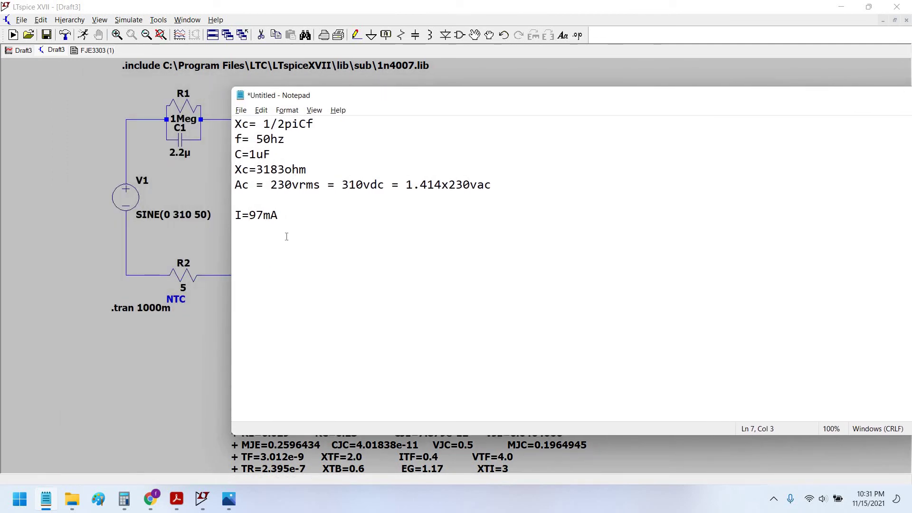
pyautogui.press('Up')
pyautogui.press('Up')
pyautogui.press('Up')
pyautogui.press('Right')
pyautogui.press('Right')
pyautogui.press('Right')
pyautogui.press('Right')
pyautogui.press('Right')
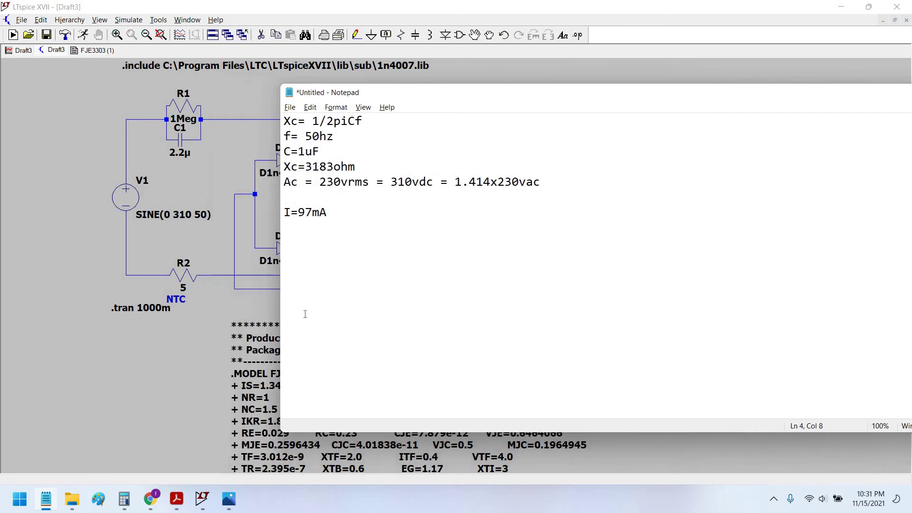
pyautogui.moveTo(434, 96); pyautogui.dragTo(506, 91)
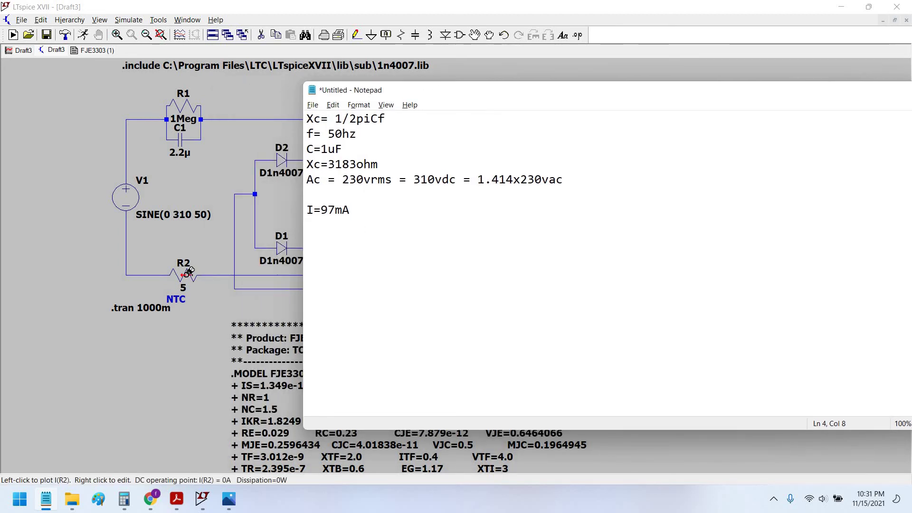
# Add the impedance line "Z = 3183 + 100" to the notes, separated from the current by a blank line
pyautogui.click(415, 253)
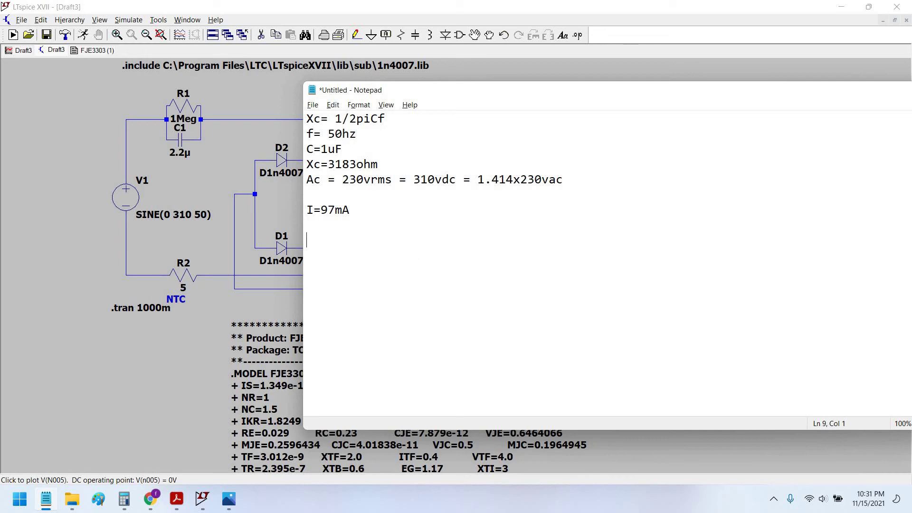
pyautogui.write('Z = 3183')
pyautogui.doubleClick(344, 240)
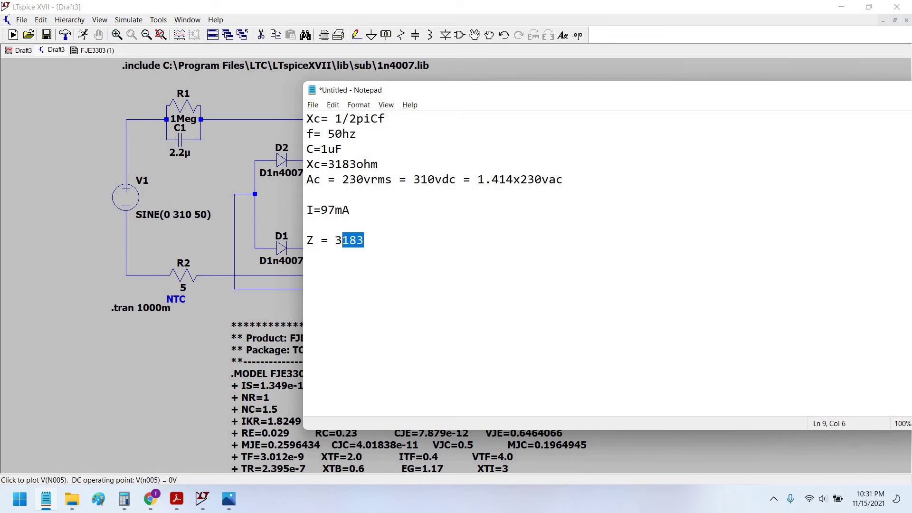
pyautogui.click(398, 256)
pyautogui.write('+ 100')
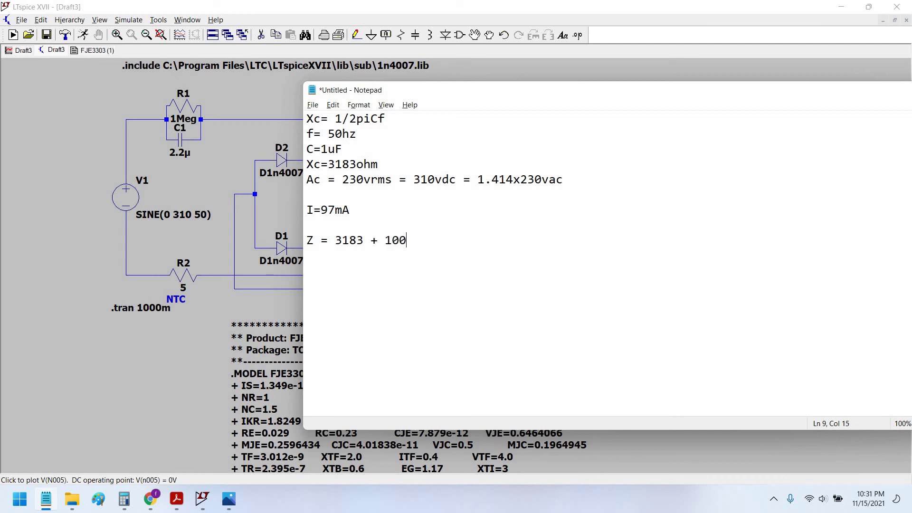
# Add the summed impedance "Z = 3283" and the resulting current "I=94mA" on new lines below
pyautogui.press('Return')
pyautogui.write('Z = 3183 +')
pyautogui.press('BackSpace')
pyautogui.press('BackSpace')
pyautogui.press('BackSpace')
pyautogui.press('BackSpace')
pyautogui.write('283')
pyautogui.press('Return')
pyautogui.hotkey('alt', 'Tab')
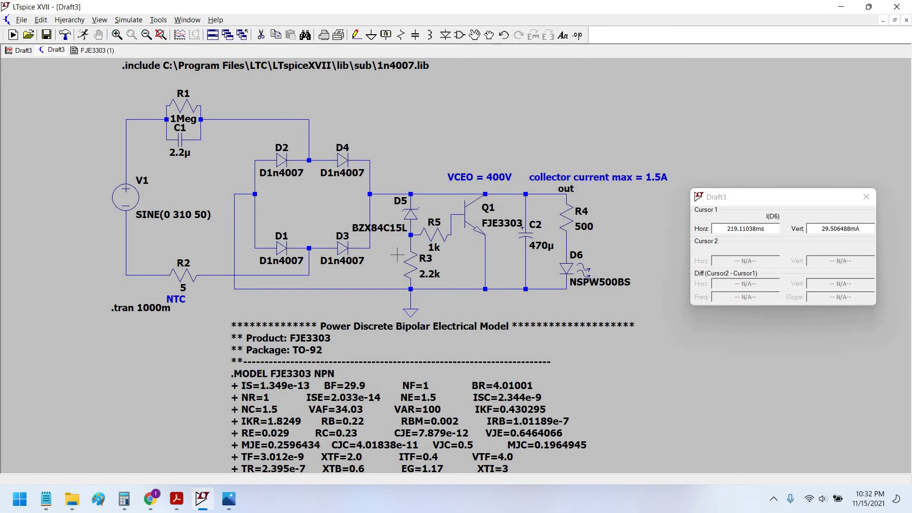
pyautogui.hotkey('alt', 'Tab')
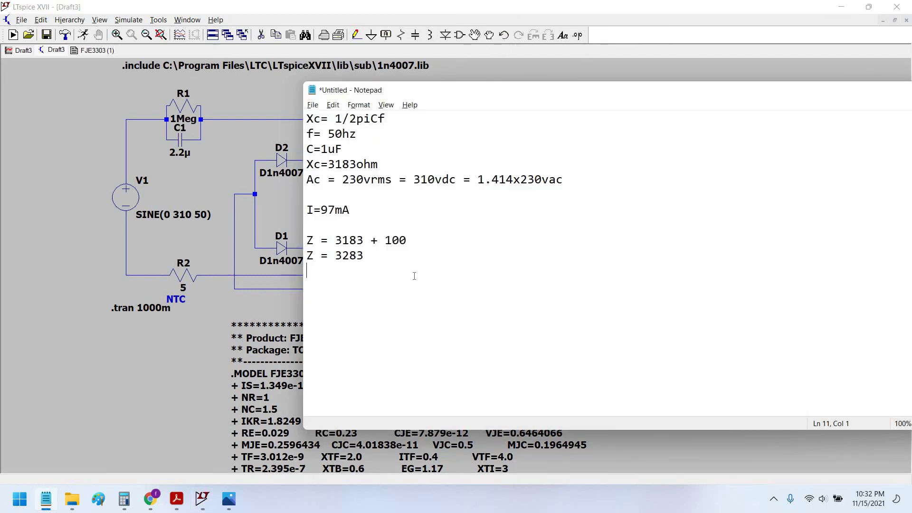
pyautogui.write('I=94mA')
# Switch to LTspice, set the resistance of R4 to 1 ohm and run the simulation
pyautogui.hotkey('alt', 'Tab')
pyautogui.moveTo(665, 378); pyautogui.dragTo(621, 338)
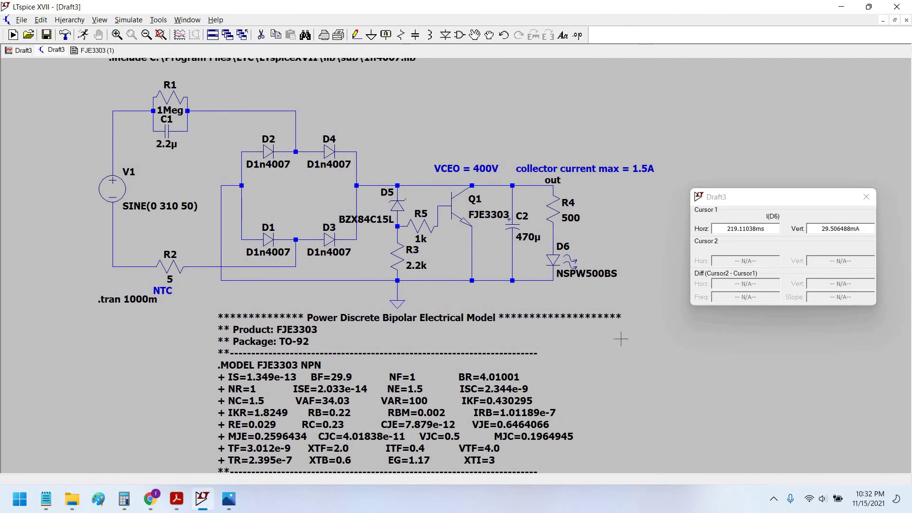
pyautogui.rightClick(553, 216)
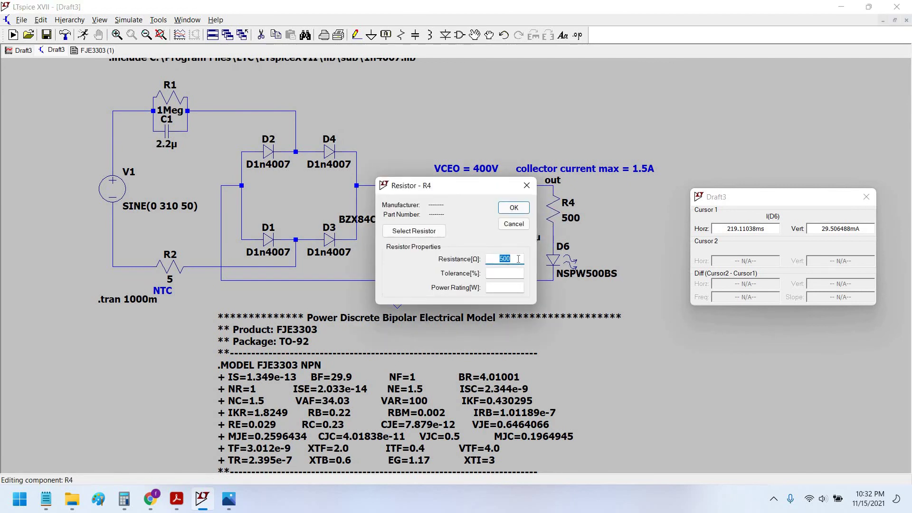
pyautogui.click(514, 257)
pyautogui.doubleClick(503, 260)
pyautogui.write('1')
pyautogui.press('Return')
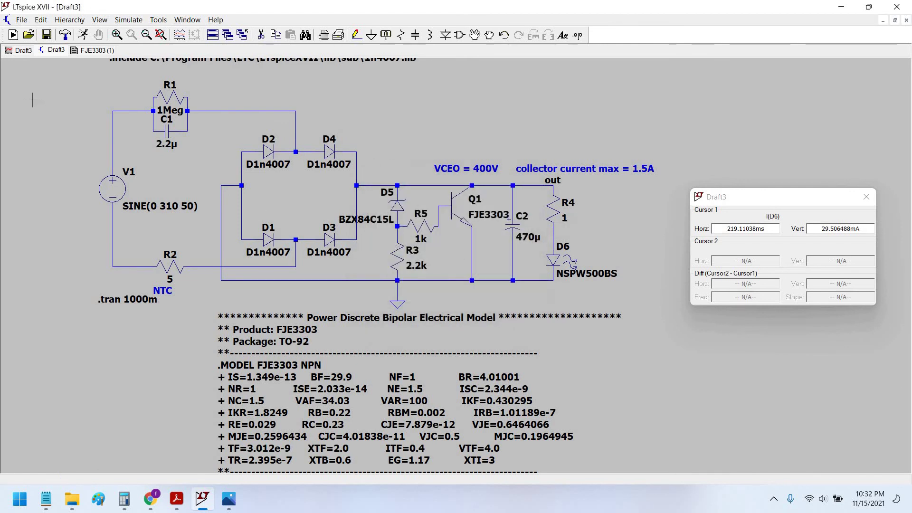
pyautogui.click(12, 35)
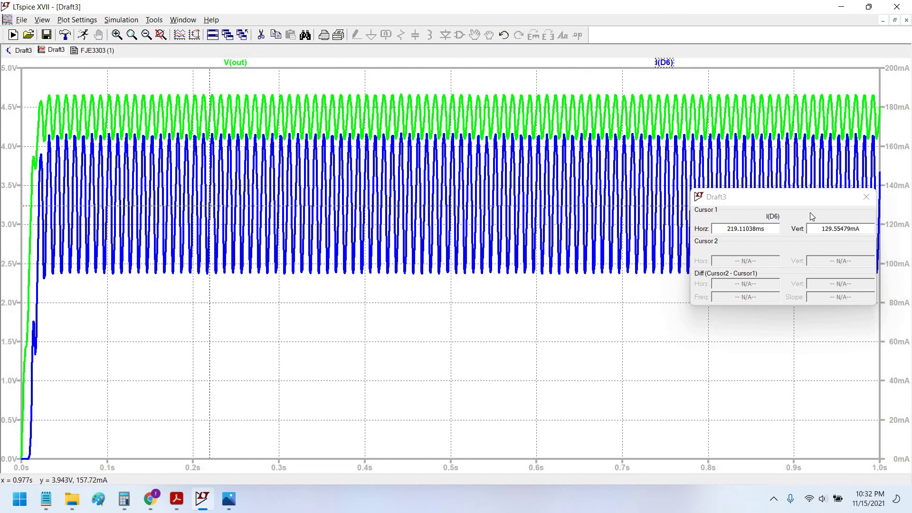
# Move the cursor readout clear of the traces and compare the simulated D6 current with the last current in the notes
pyautogui.moveTo(764, 190); pyautogui.dragTo(620, 331)
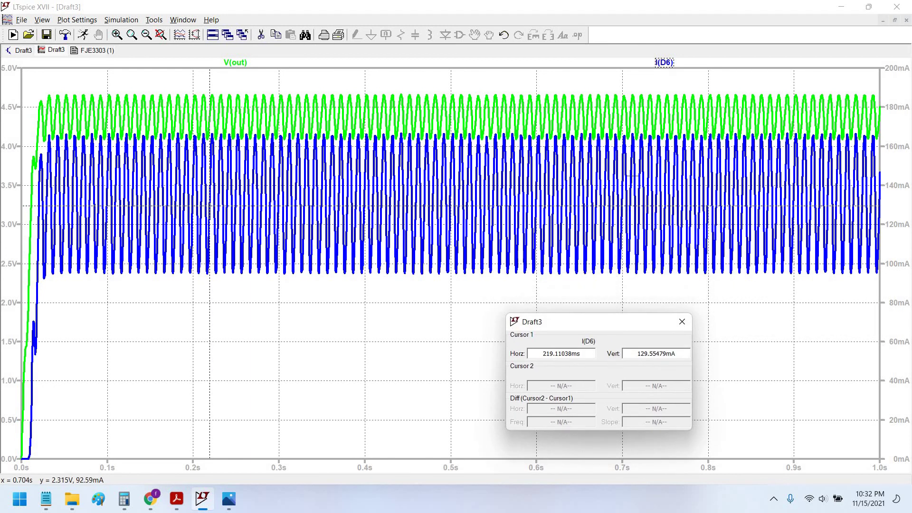
pyautogui.click(597, 294)
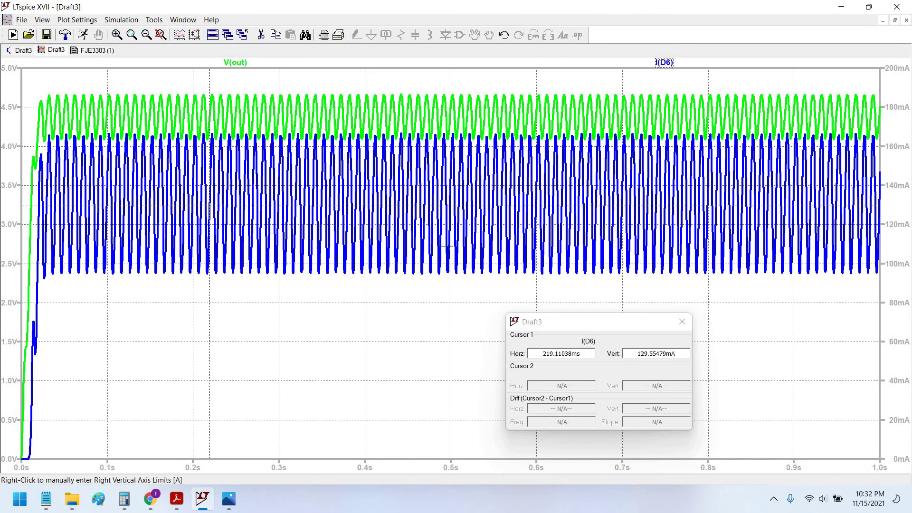
pyautogui.hotkey('alt', 'Tab')
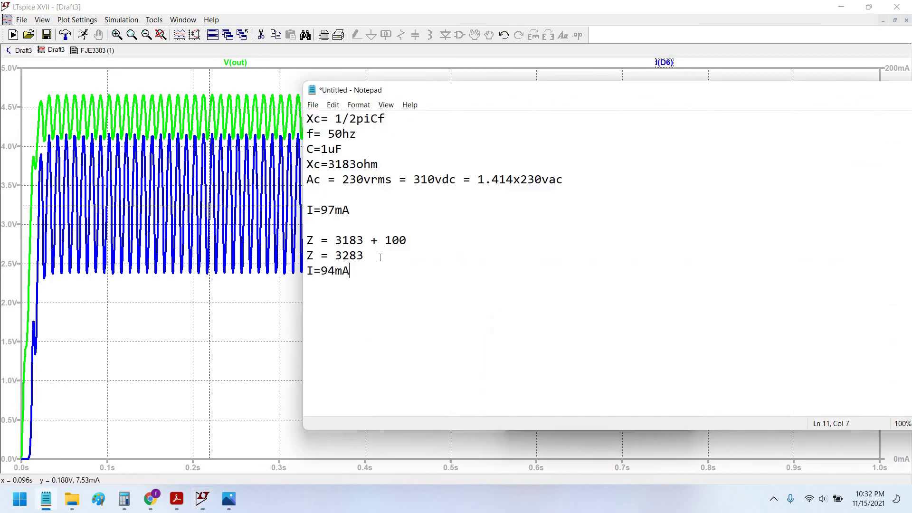
pyautogui.hotkey('shift', 'Left')
pyautogui.hotkey('shift', 'Left')
pyautogui.hotkey('shift', 'Left')
pyautogui.hotkey('shift', 'Left')
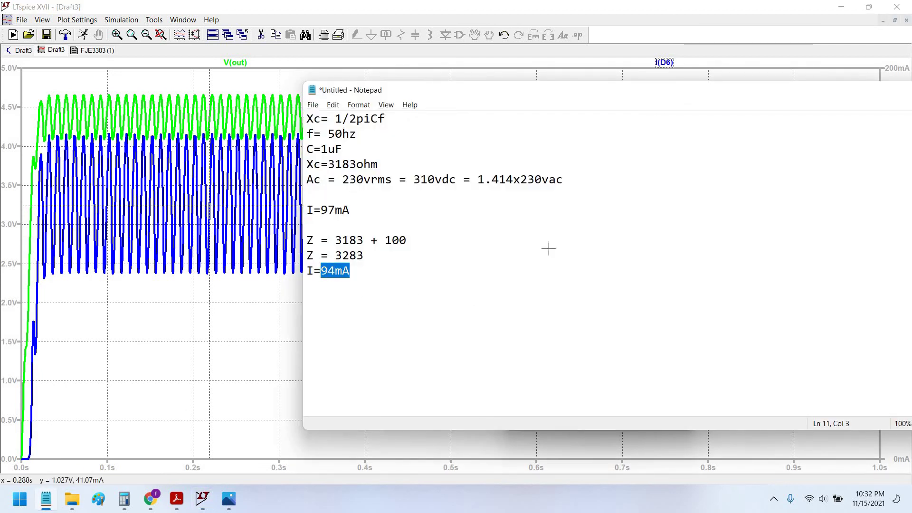
pyautogui.hotkey('alt', 'Tab')
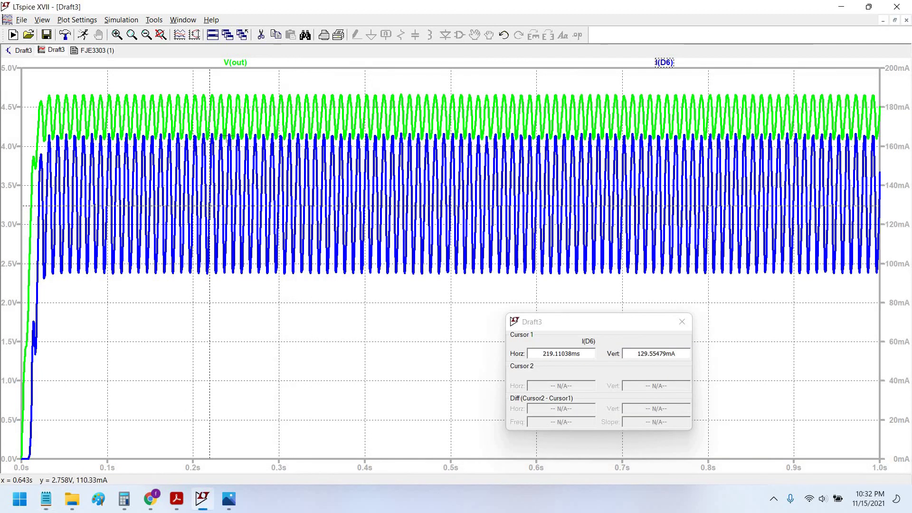
# Set the resistance of R4 to 10 ohms, rerun the simulation and maximize the waveform plot
pyautogui.click(30, 52)
pyautogui.rightClick(561, 215)
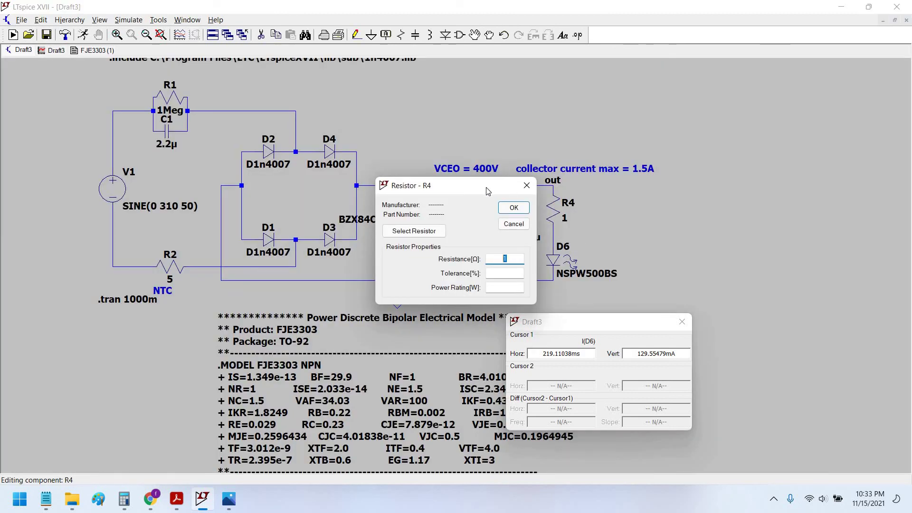
pyautogui.moveTo(494, 186); pyautogui.dragTo(428, 185)
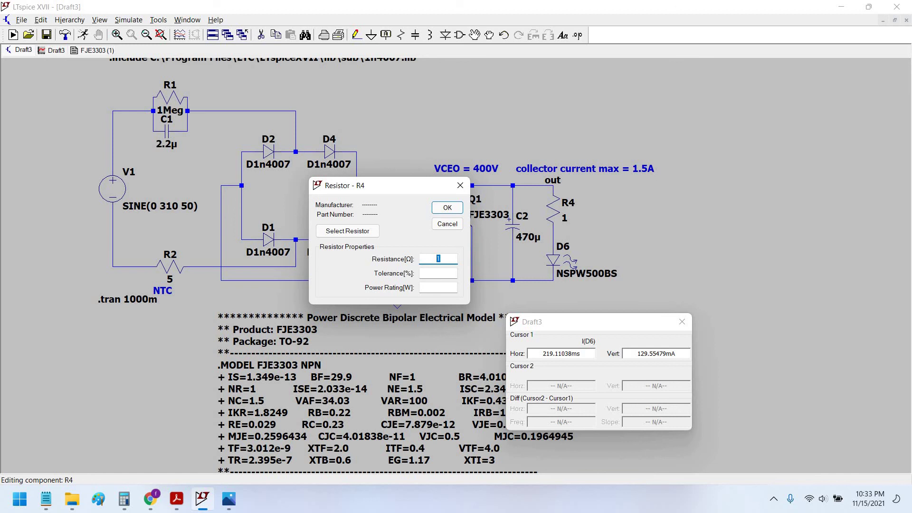
pyautogui.write('0')
pyautogui.press('Return')
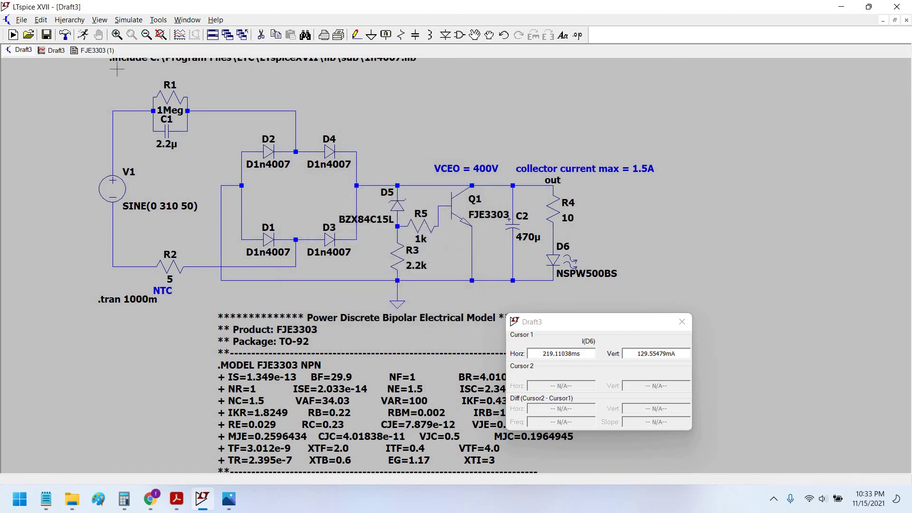
pyautogui.click(83, 34)
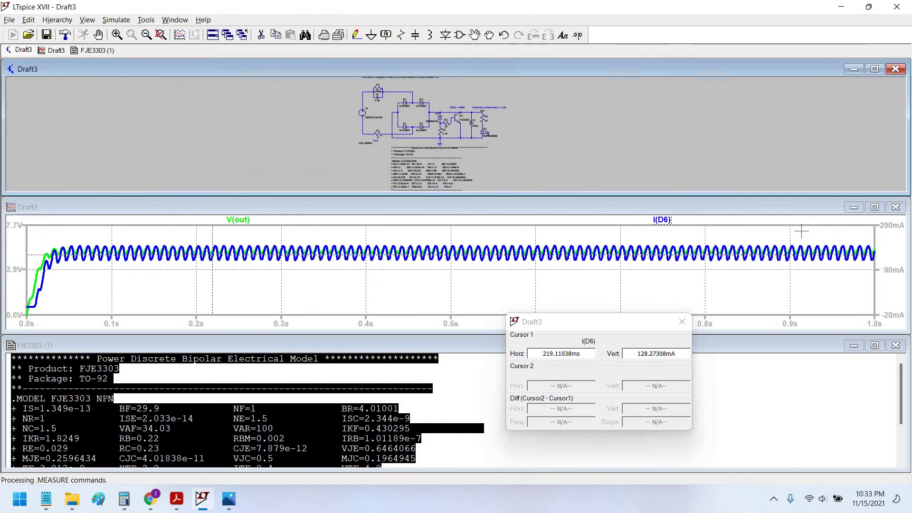
pyautogui.click(875, 207)
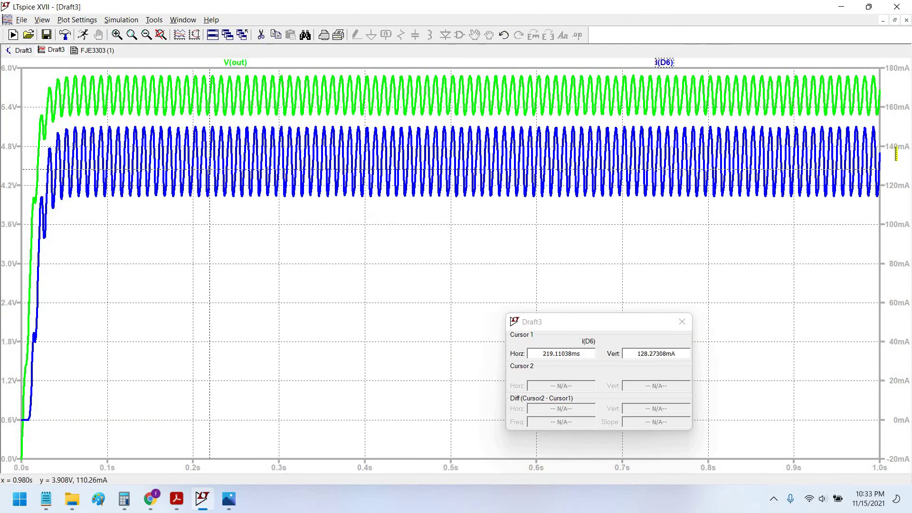
# Reattach the cursor to the I(D6) trace and measure the LED current at a peak
pyautogui.click(682, 322)
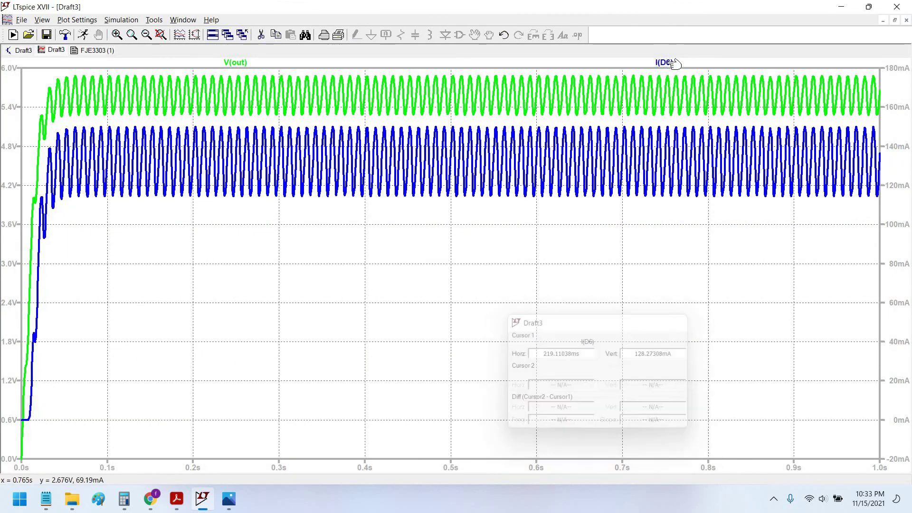
pyautogui.click(665, 63)
pyautogui.moveTo(450, 234); pyautogui.dragTo(409, 174)
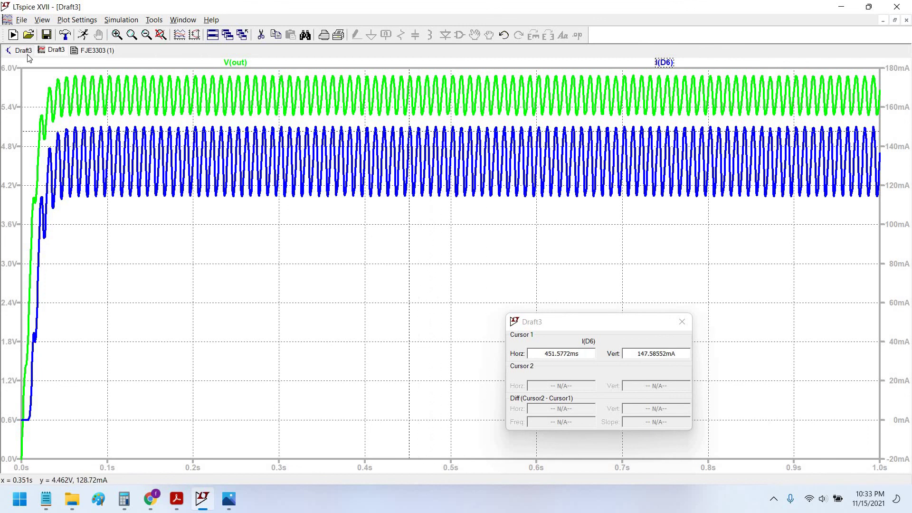
# Set the resistance of R4 to 500 ohms and rerun the simulation
pyautogui.click(17, 51)
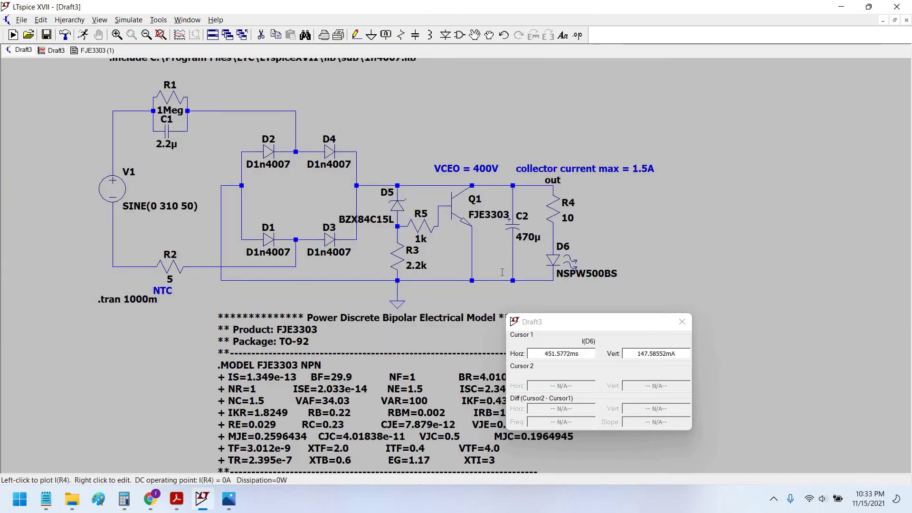
pyautogui.rightClick(555, 205)
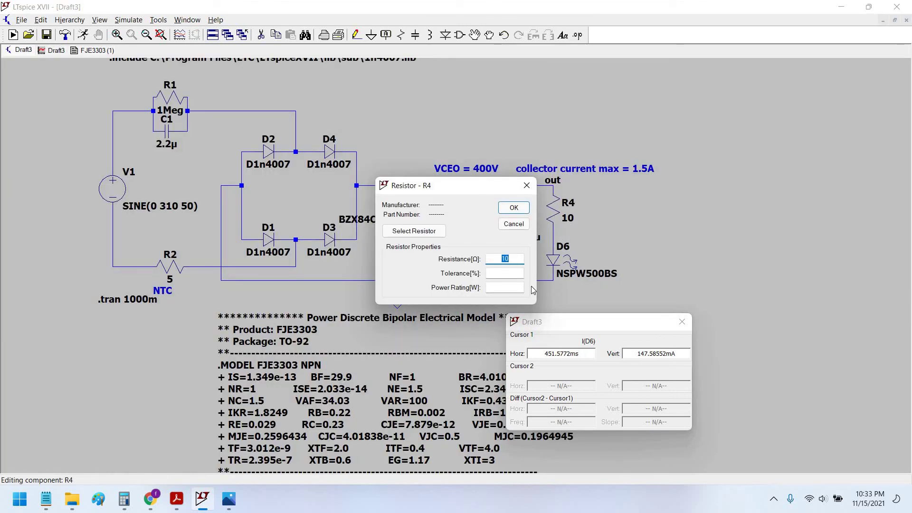
pyautogui.write('500')
pyautogui.press('Return')
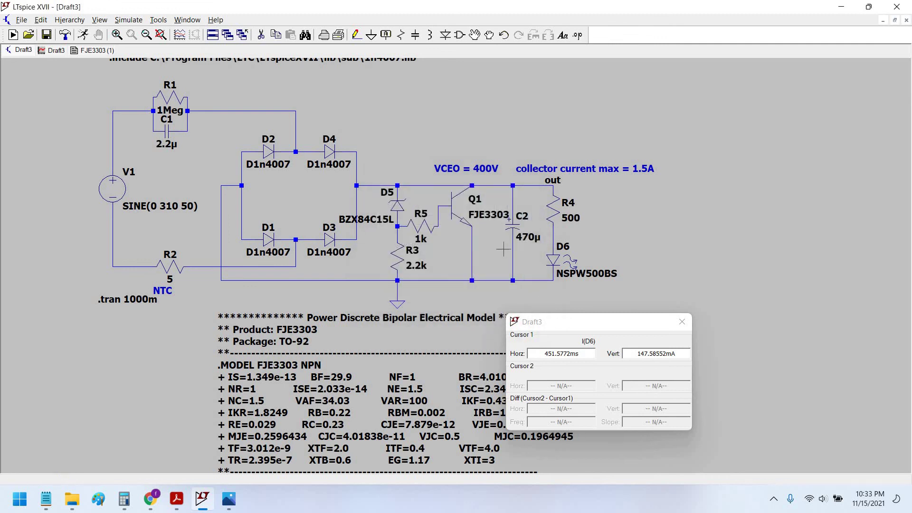
pyautogui.click(83, 35)
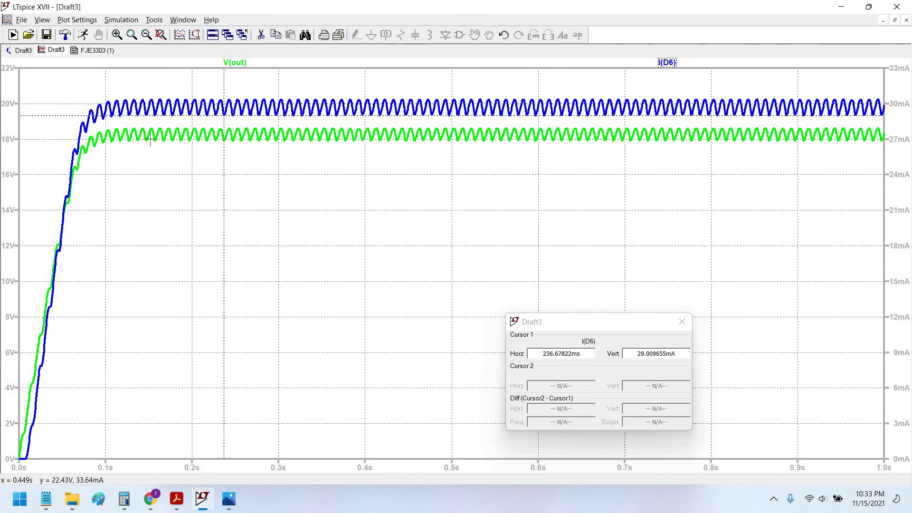
# Return to the schematic, bring the full circuit into view and close the cursor readout
pyautogui.click(22, 50)
pyautogui.moveTo(634, 255); pyautogui.dragTo(662, 265)
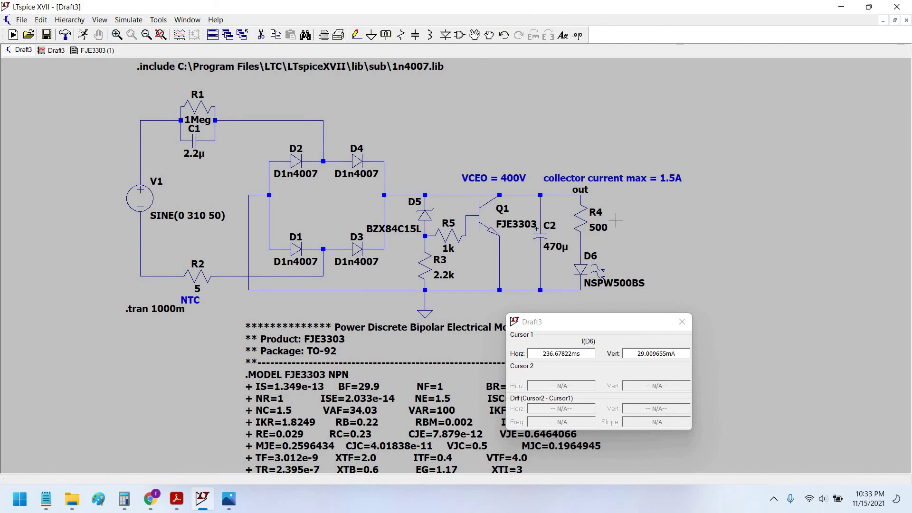
pyautogui.moveTo(643, 255); pyautogui.dragTo(649, 239)
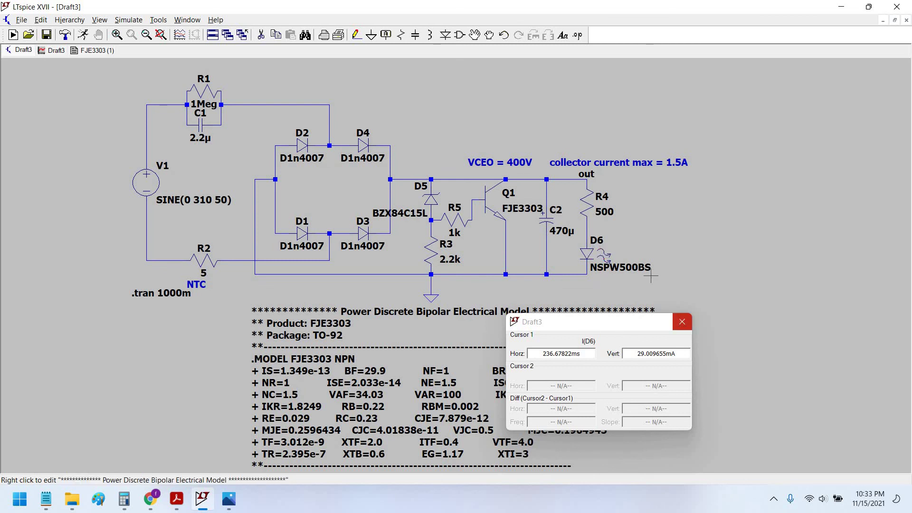
pyautogui.click(683, 322)
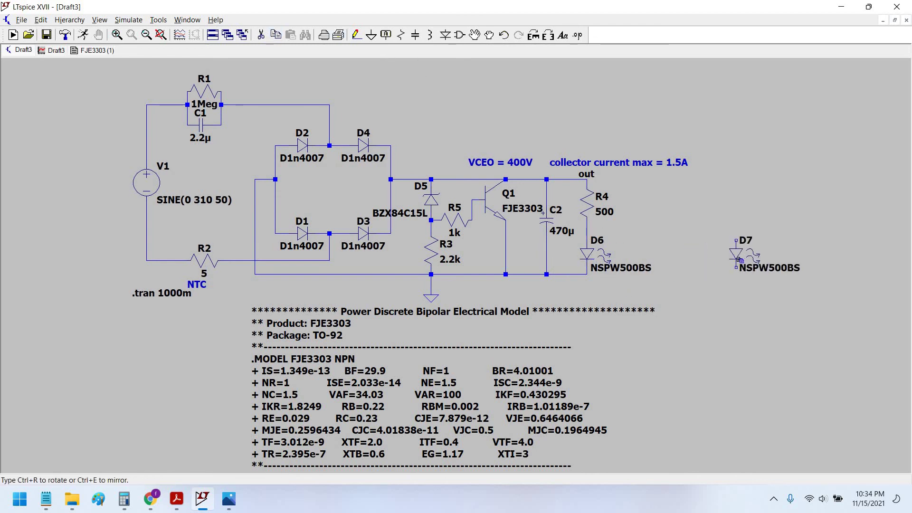
# Place four copies of the NSPW500BS LED in a vertical column beside the output stage
pyautogui.click(736, 240)
pyautogui.click(750, 307)
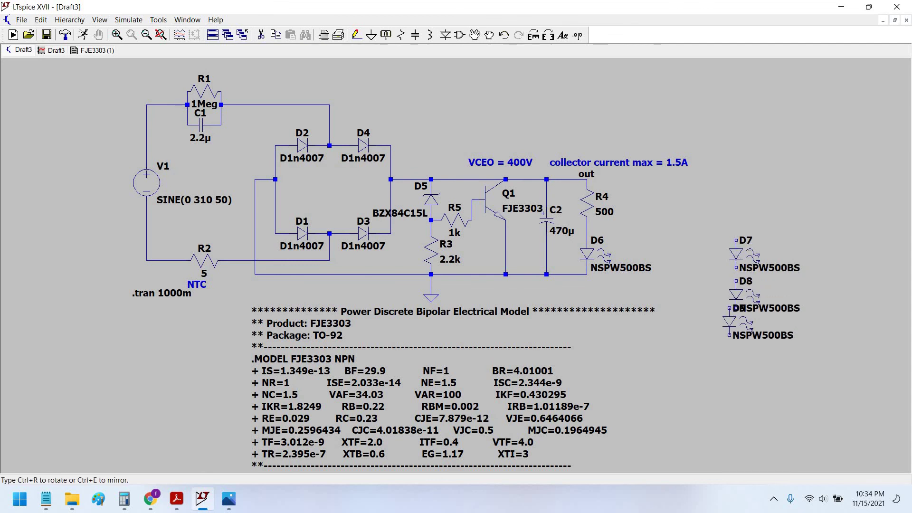
pyautogui.click(750, 347)
pyautogui.click(749, 388)
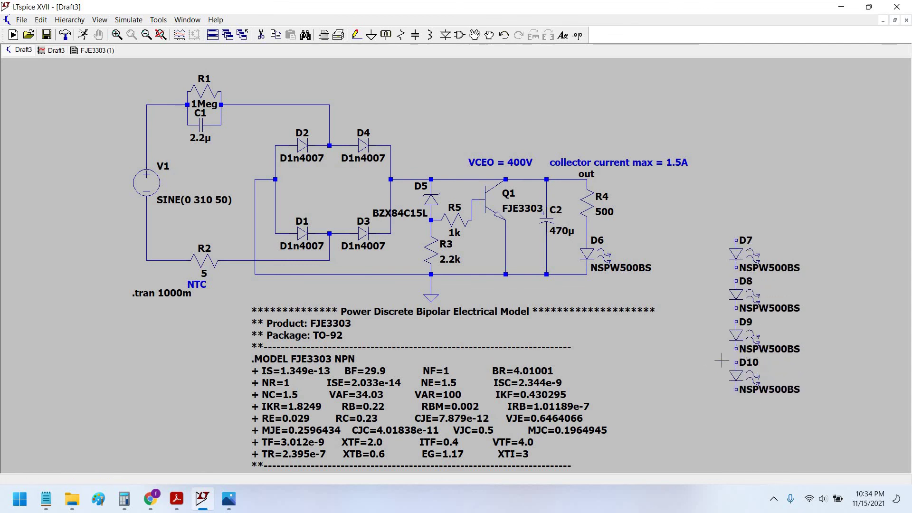
# Delete the four unconnected LED copies beside the circuit
pyautogui.press('Escape')
pyautogui.press('F5')
pyautogui.moveTo(836, 221)
pyautogui.mouseDown()
pyautogui.moveTo(710, 401)
pyautogui.moveTo(708, 419)
pyautogui.moveTo(708, 394)
pyautogui.mouseUp()
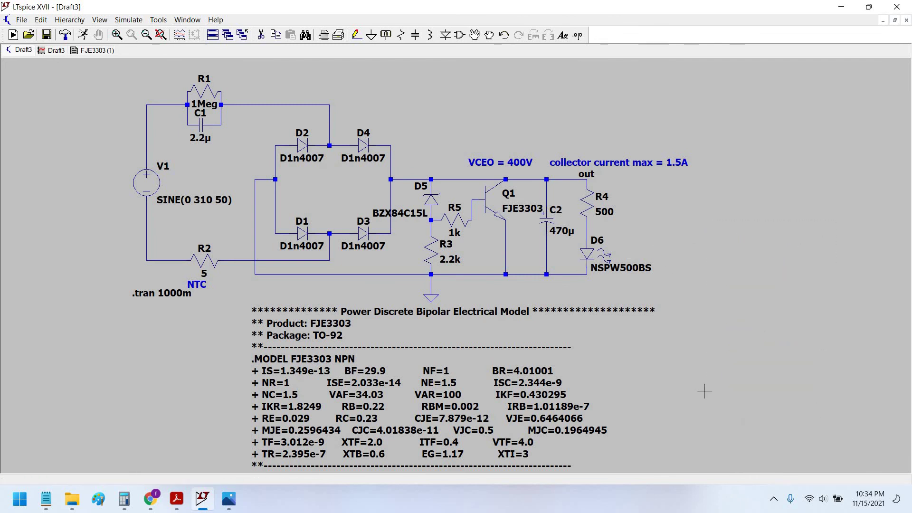
# Inspect the power rating setting in the properties of resistors R4 and R2 without changing any values
pyautogui.press('space')
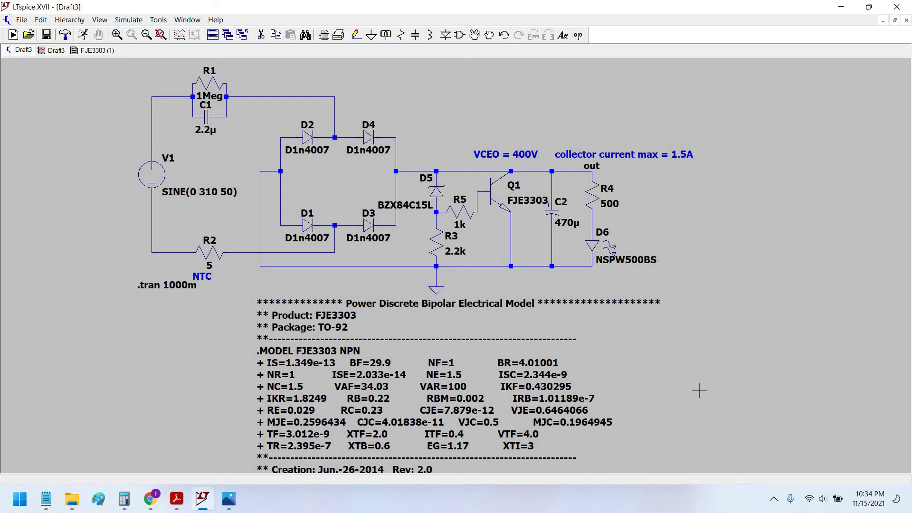
pyautogui.scroll(-3, 692, 388)
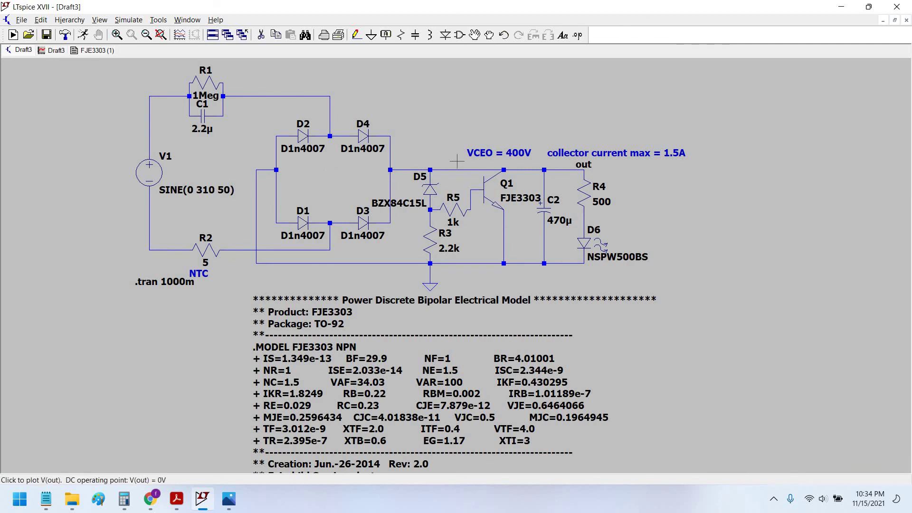
pyautogui.moveTo(436, 124)
pyautogui.mouseDown()
pyautogui.moveTo(432, 117)
pyautogui.moveTo(424, 134)
pyautogui.mouseUp()
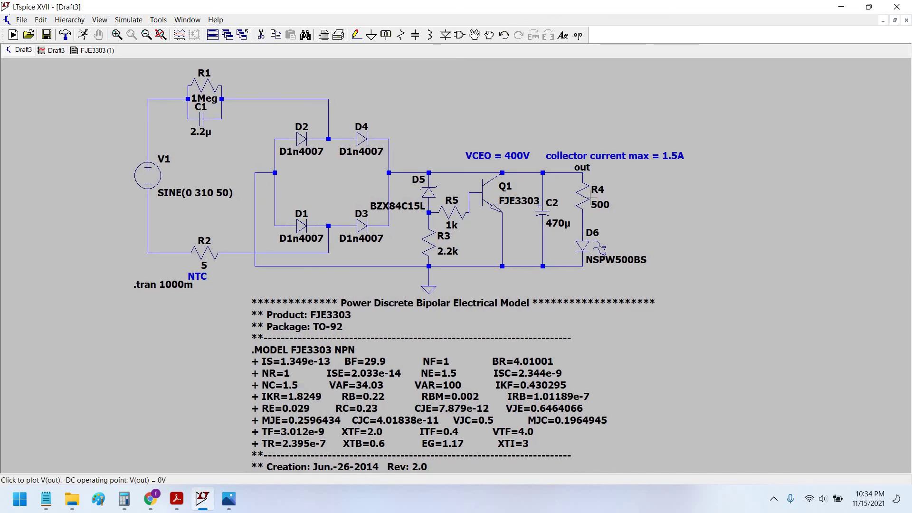
pyautogui.rightClick(585, 197)
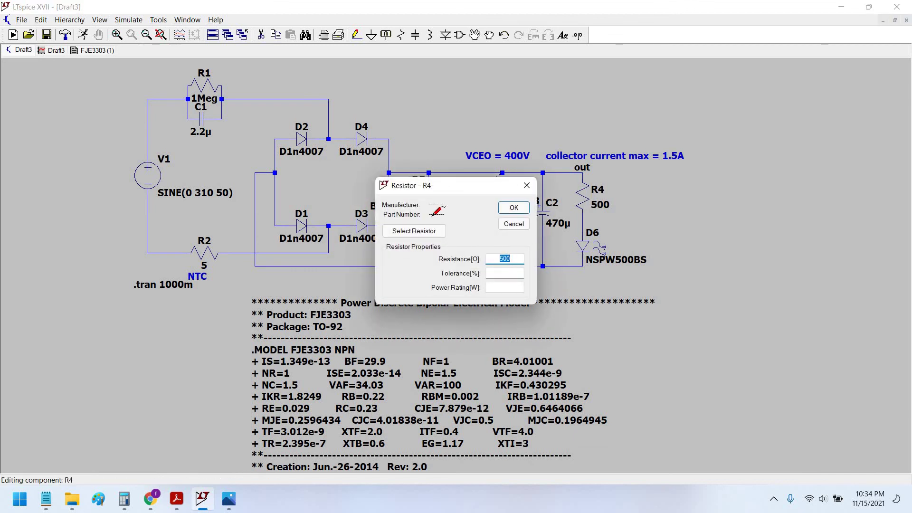
pyautogui.press('Escape')
pyautogui.rightClick(419, 276)
pyautogui.doubleClick(506, 288)
pyautogui.press('Escape')
pyautogui.rightClick(202, 249)
pyautogui.doubleClick(505, 287)
pyautogui.press('Escape')
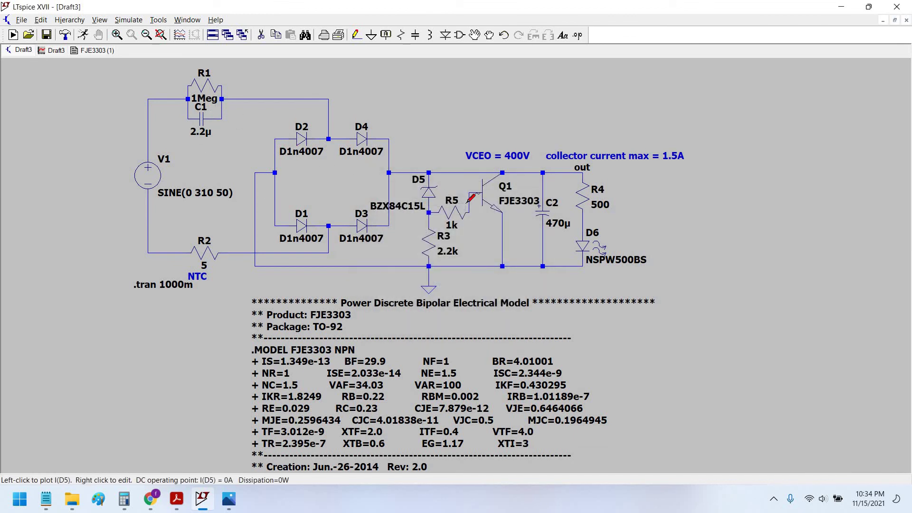
pyautogui.rightClick(535, 240)
pyautogui.click(517, 204)
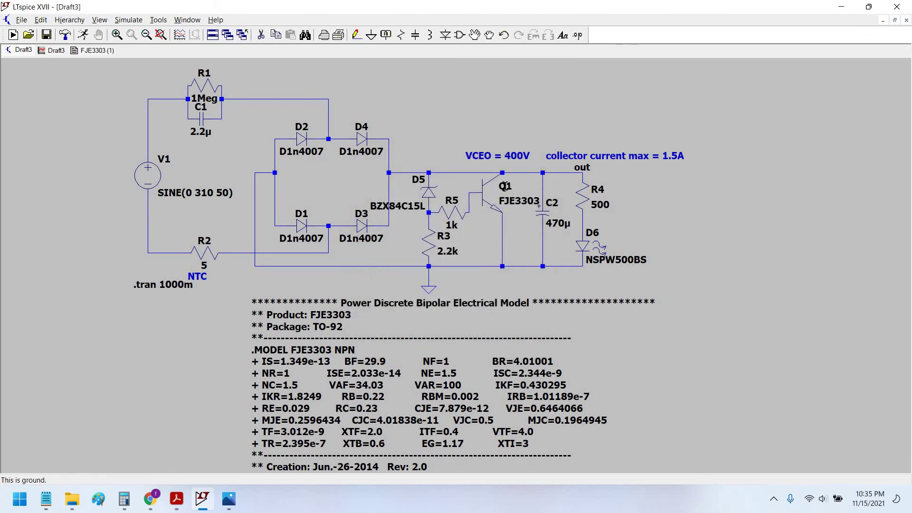
# Set the output capacitor C2 to a capacitance of 1000µ and a voltage rating of 25 V
pyautogui.rightClick(544, 220)
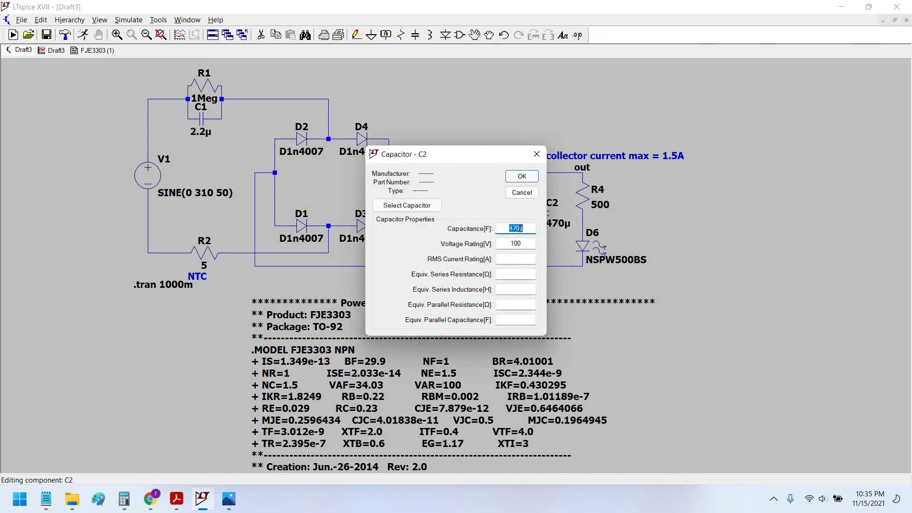
pyautogui.click(521, 228)
pyautogui.press('Left')
pyautogui.hotkey('shift', 'Home')
pyautogui.write('1')
pyautogui.hotkey('shift', 'Home')
pyautogui.write('2')
pyautogui.moveTo(508, 227); pyautogui.dragTo(525, 245)
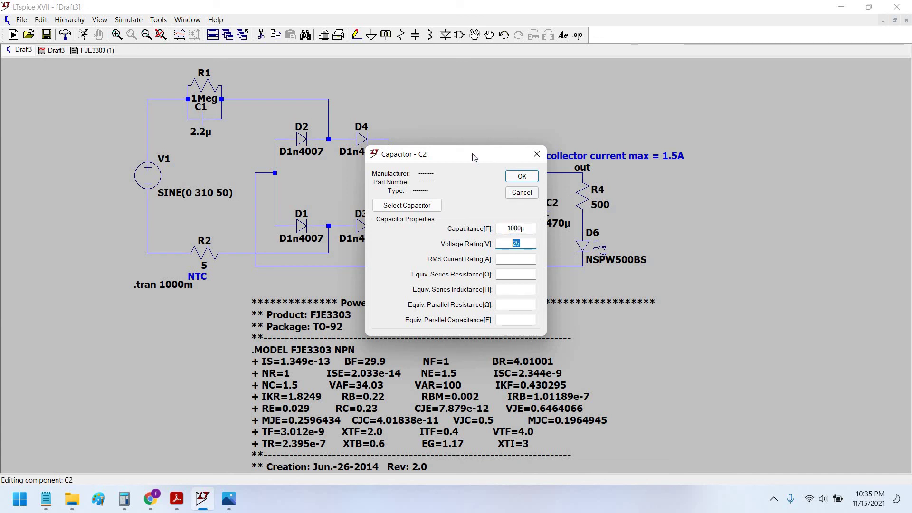
pyautogui.moveTo(475, 157); pyautogui.dragTo(345, 143)
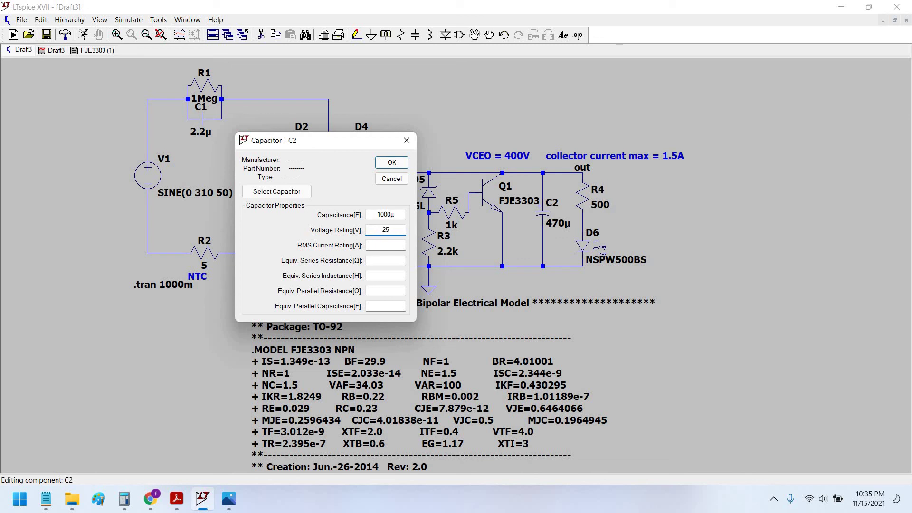
pyautogui.press('Return')
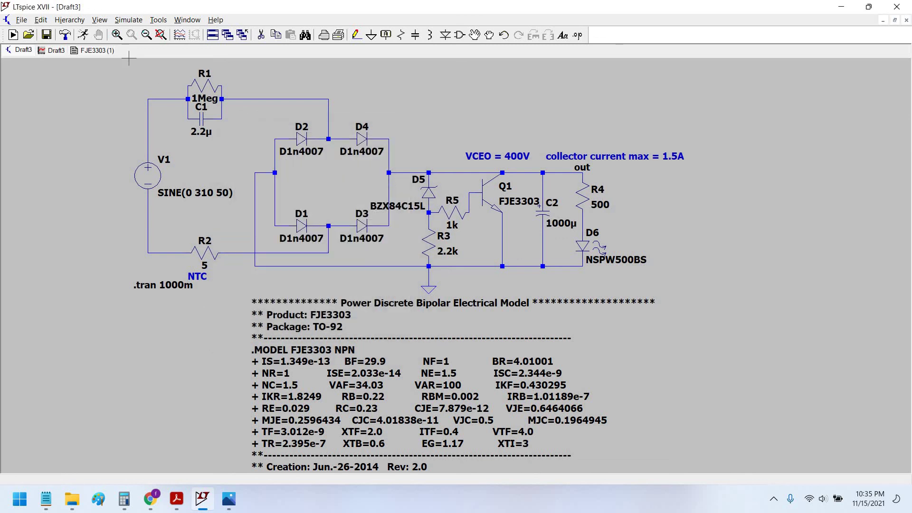
# Rerun the simulation with the modified C2, view the V(out) and I(D6) waveforms, and return to the schematic
pyautogui.click(83, 34)
pyautogui.click(875, 208)
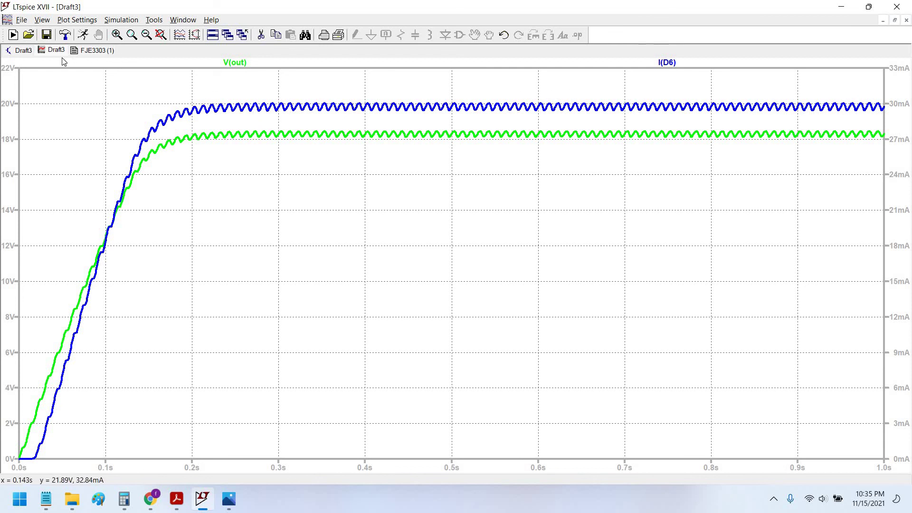
pyautogui.hotkey('ctrl', 'Tab')
# Move the .include directive for 1n4007.lib slightly down and rightward, placing it above the bridge rectifier
pyautogui.scroll(-3, 403, 247)
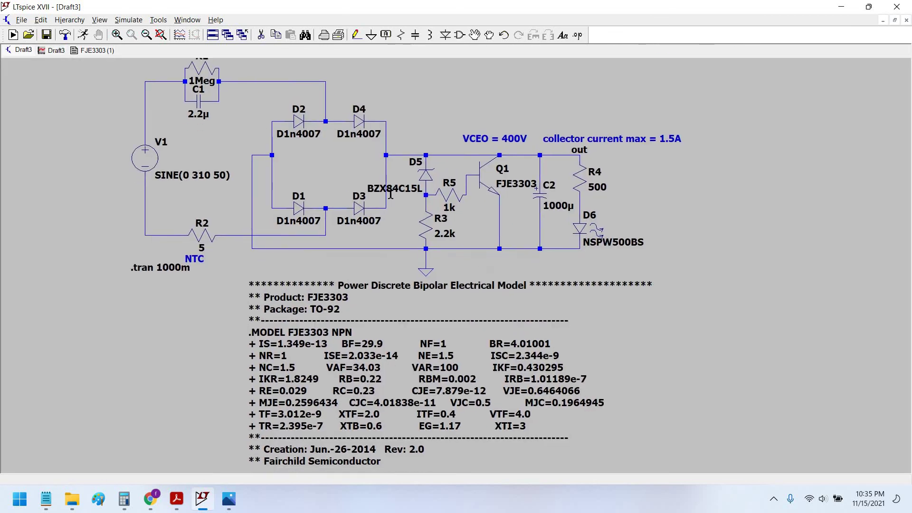
pyautogui.scroll(1, 403, 247)
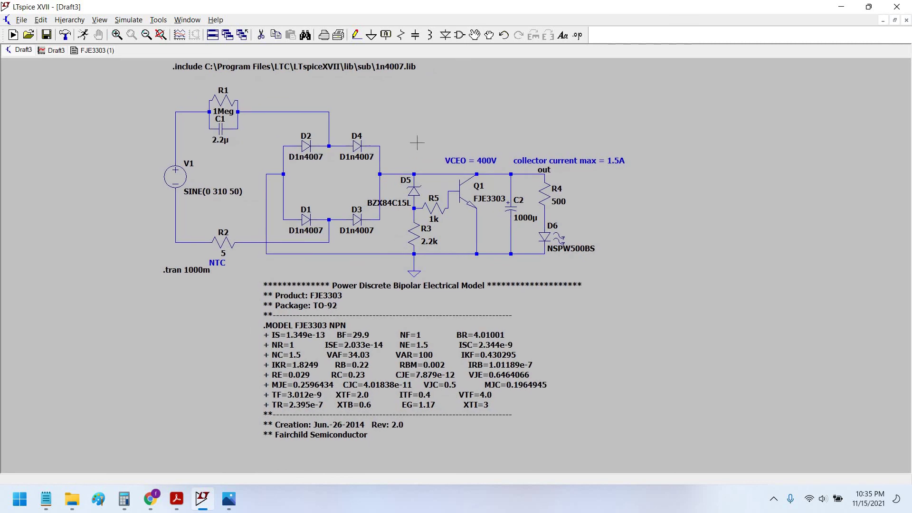
pyautogui.moveTo(411, 146); pyautogui.dragTo(405, 149)
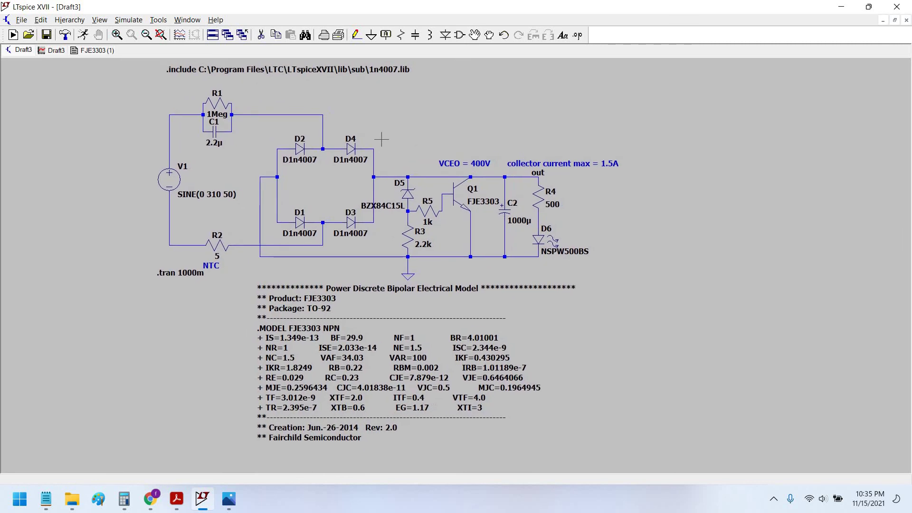
pyautogui.click(489, 35)
pyautogui.click(379, 71)
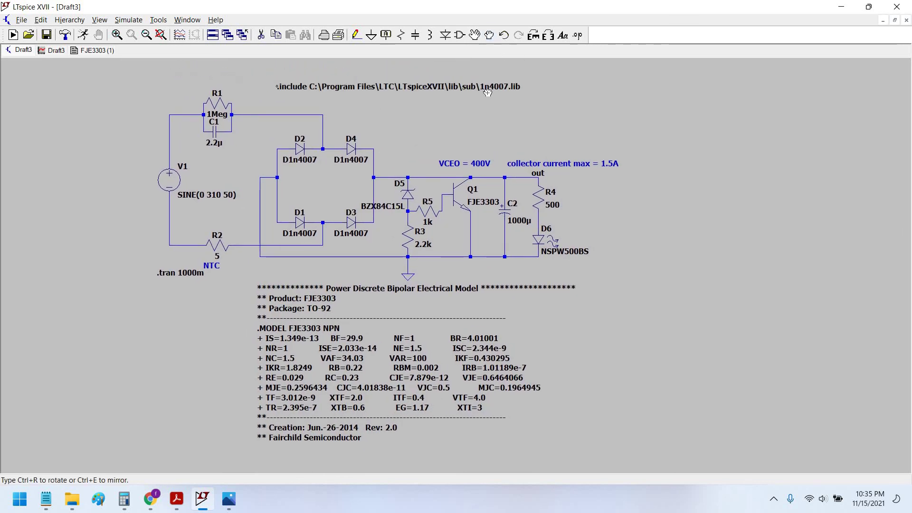
pyautogui.click(488, 92)
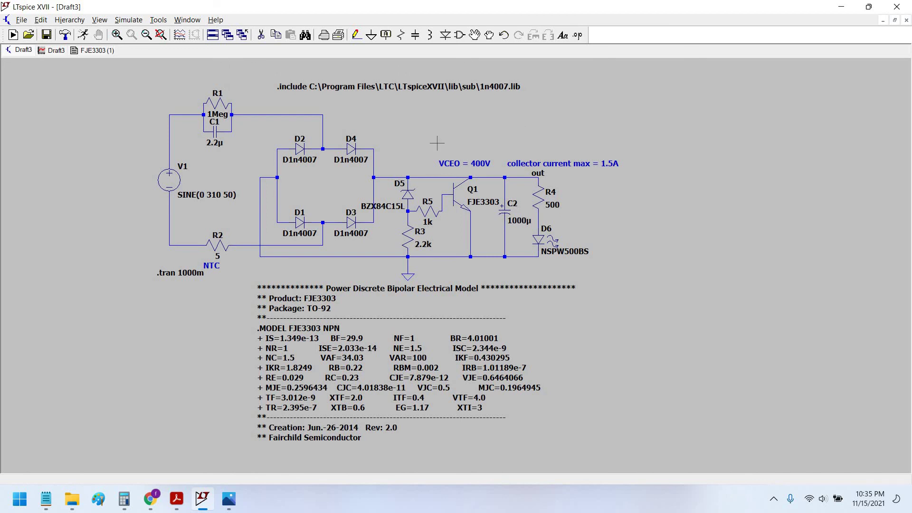
pyautogui.moveTo(423, 142); pyautogui.dragTo(428, 154)
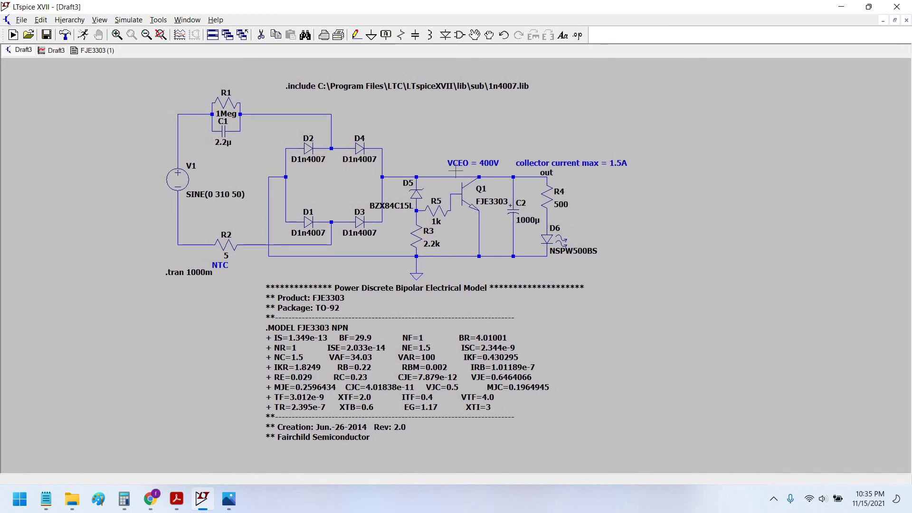